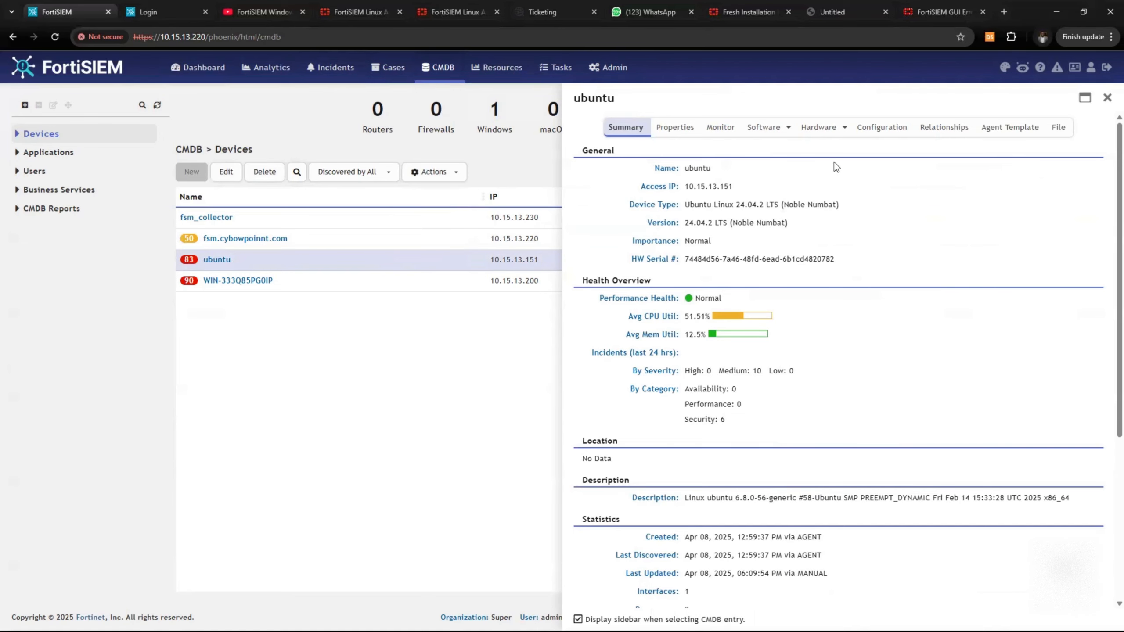
Leave the ubuntu device details through the FortiSIEM Dashboard and go to the Analytics page
{"action": "left_click", "coordinate": [202, 69]}
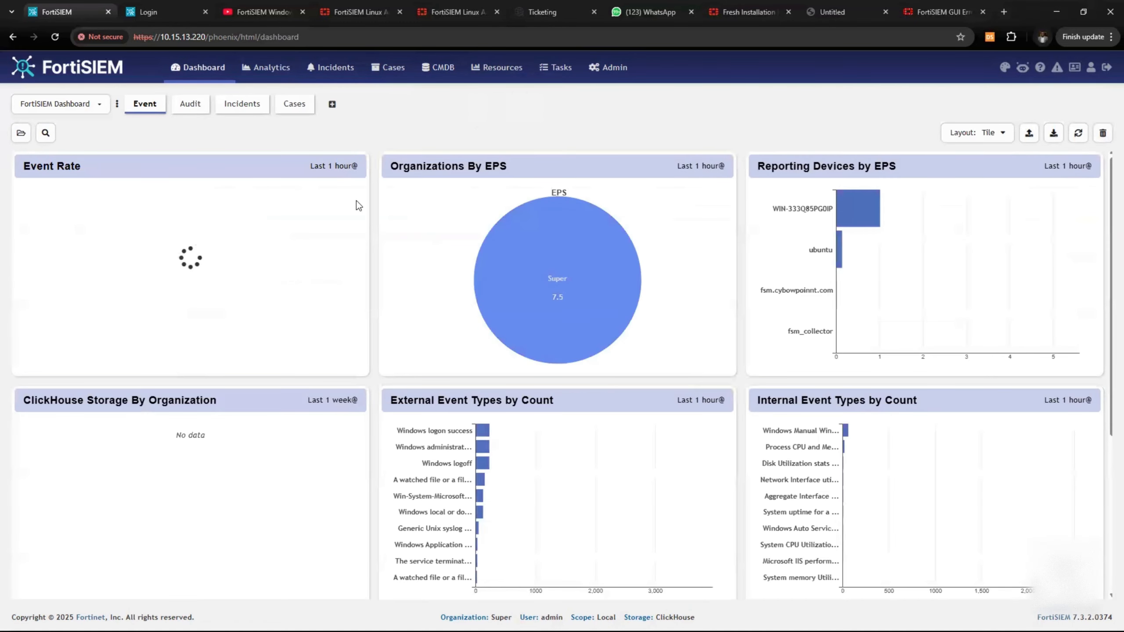
{"action": "left_click", "coordinate": [261, 68]}
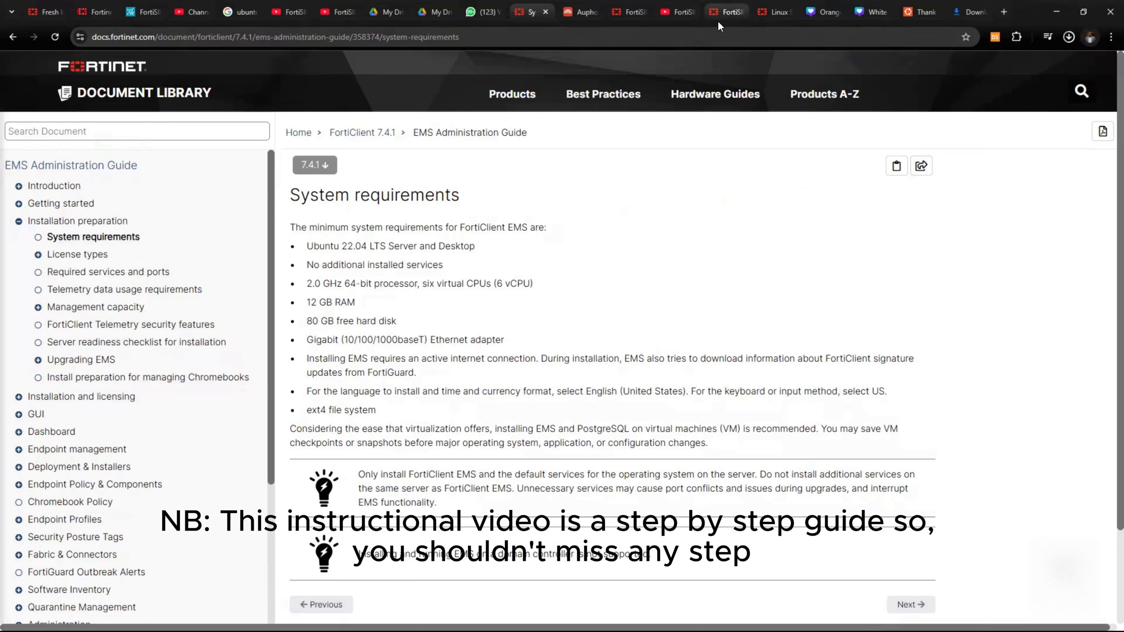
In the Linux Agent Installation Guide, select the Ubuntu package names in the prerequisites table
{"action": "left_click", "coordinate": [718, 20]}
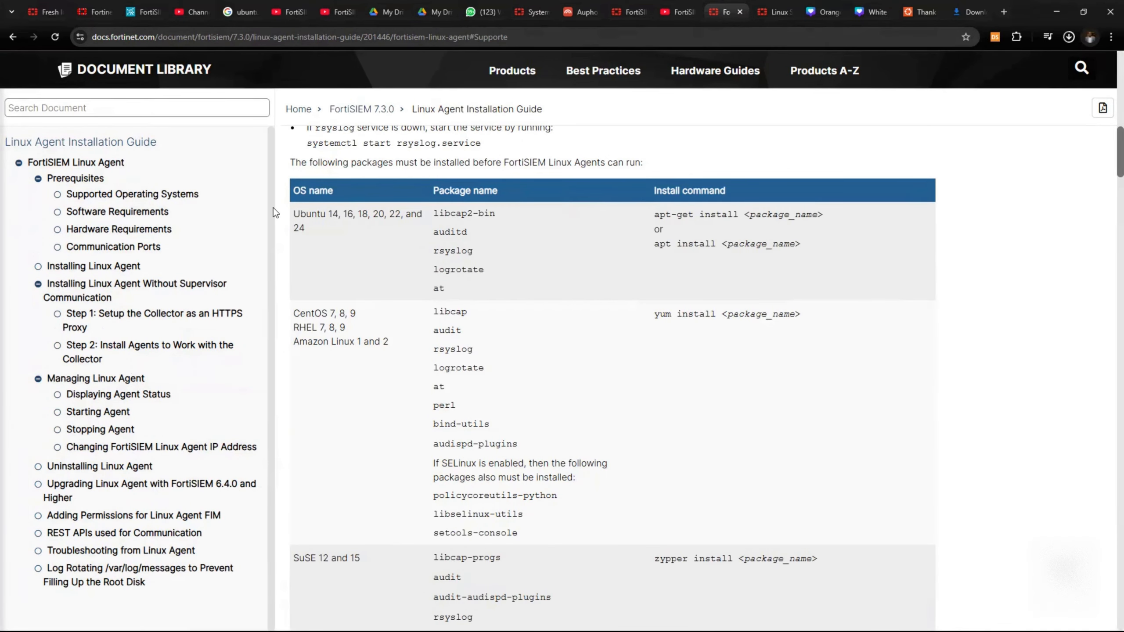
{"action": "left_click_drag", "start_coordinate": [294, 214], "coordinate": [327, 235]}
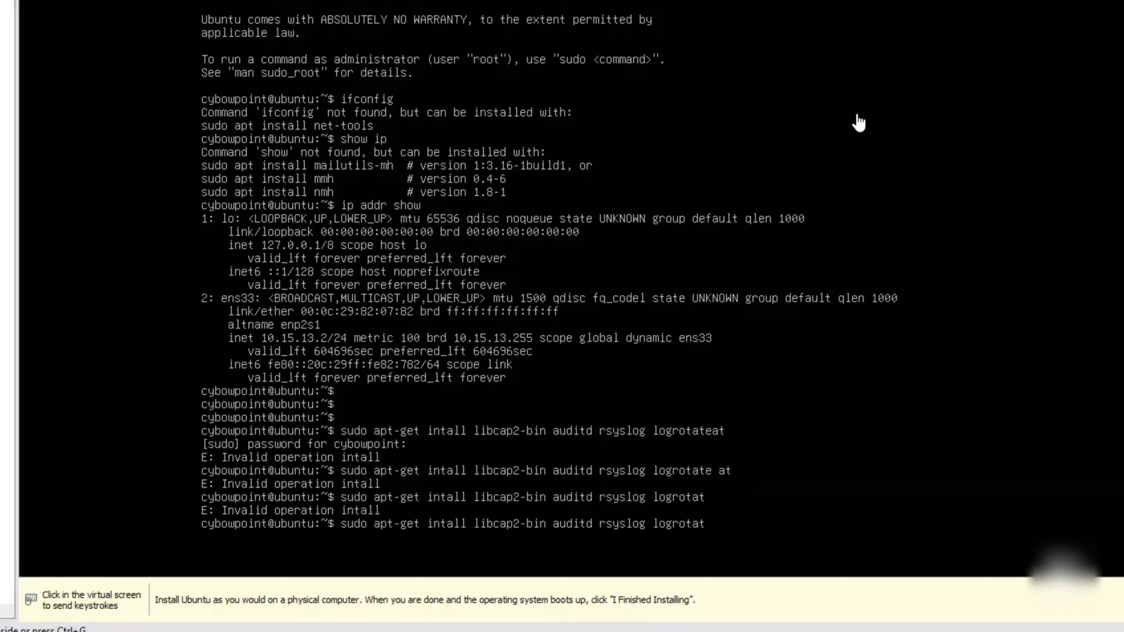
Fix the typos in the apt-get install command for libcap2-bin, auditd, rsyslog and logrotate, run it and confirm with Y
{"action": "left_click", "coordinate": [490, 543]}
{"action": "type", "text": "s"}
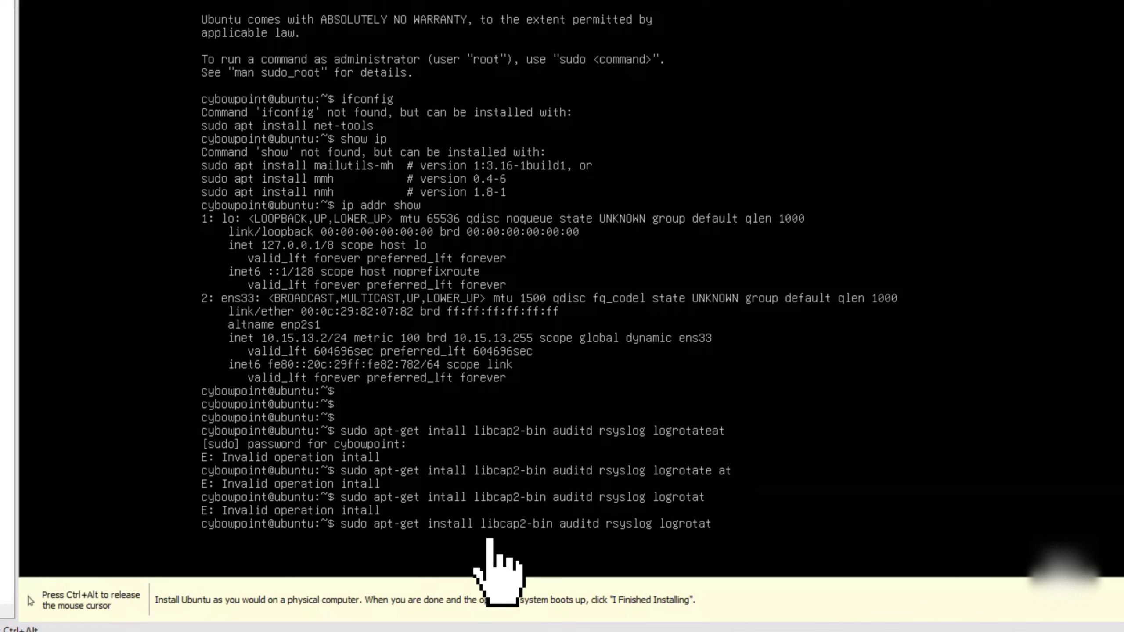
{"action": "key", "text": "Right"}
{"action": "key", "text": "Right"}
{"action": "key", "text": "Right"}
{"action": "key", "text": "Right"}
{"action": "key", "text": "Right"}
{"action": "key", "text": "Right"}
{"action": "key", "text": "Right"}
{"action": "key", "text": "Right"}
{"action": "key", "text": "Right"}
{"action": "key", "text": "Right"}
{"action": "key", "text": "Right"}
{"action": "key", "text": "Right"}
{"action": "key", "text": "Right"}
{"action": "key", "text": "Right"}
{"action": "key", "text": "Right"}
{"action": "key", "text": "Right"}
{"action": "key", "text": "Right"}
{"action": "key", "text": "Right"}
{"action": "key", "text": "Right"}
{"action": "key", "text": "Right"}
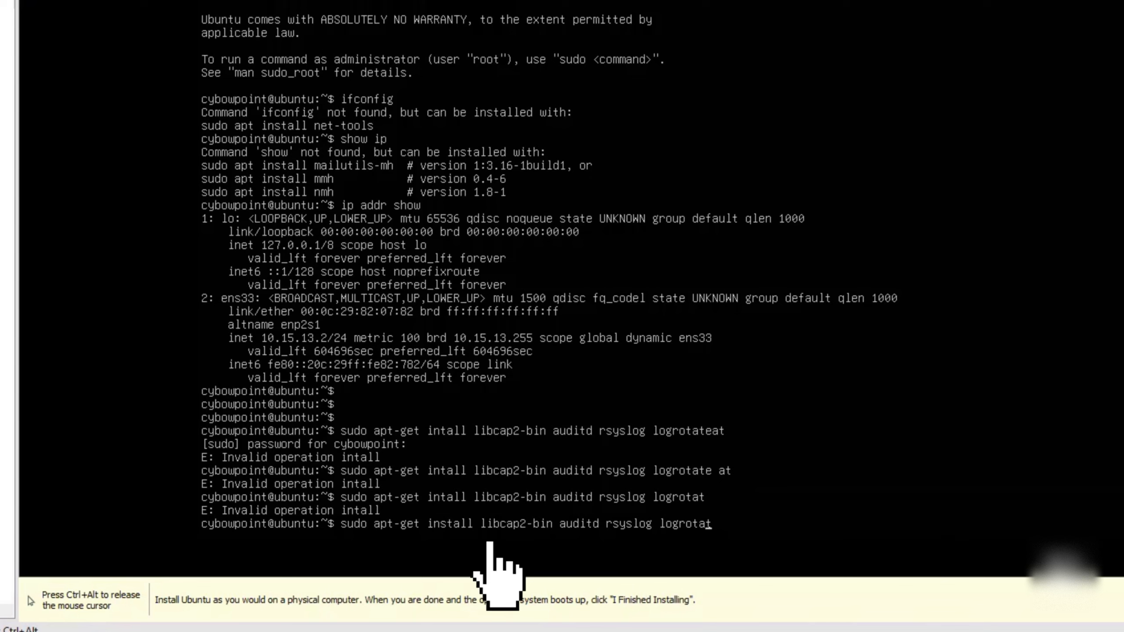
{"action": "type", "text": "w"}
{"action": "key", "text": "BackSpace"}
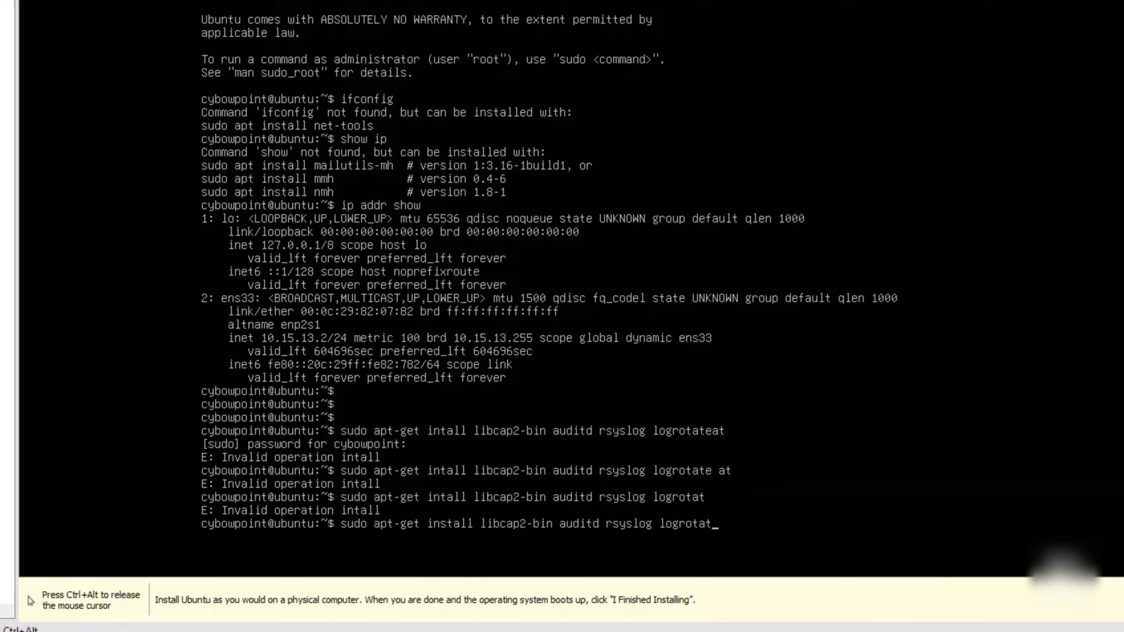
{"action": "type", "text": "e"}
{"action": "key", "text": "Return"}
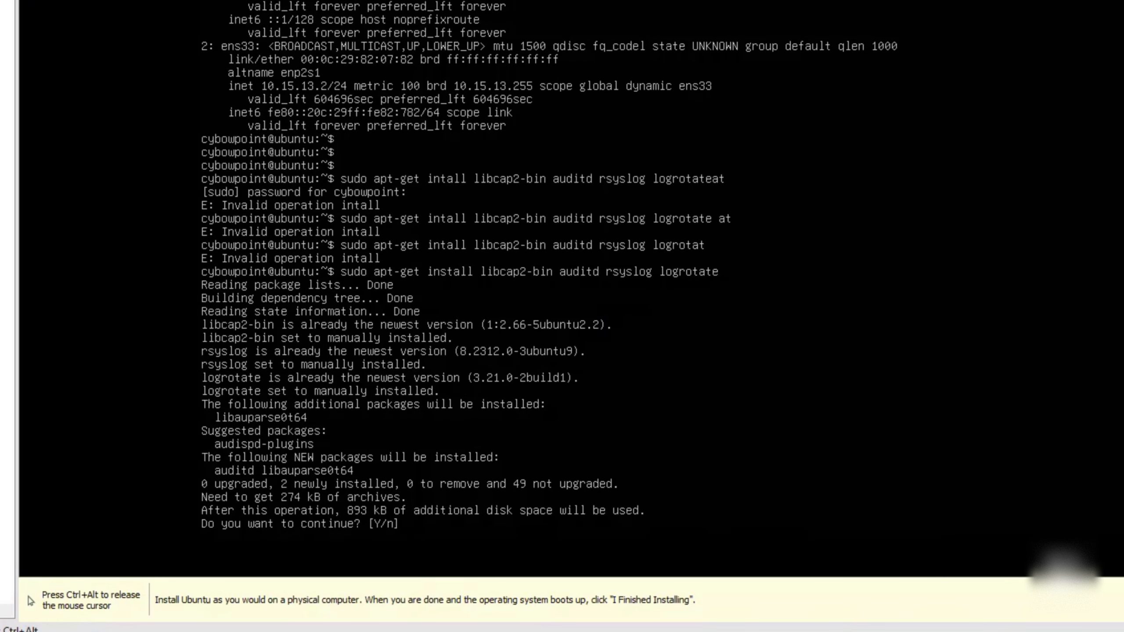
{"action": "type", "text": "Y"}
{"action": "key", "text": "Return"}
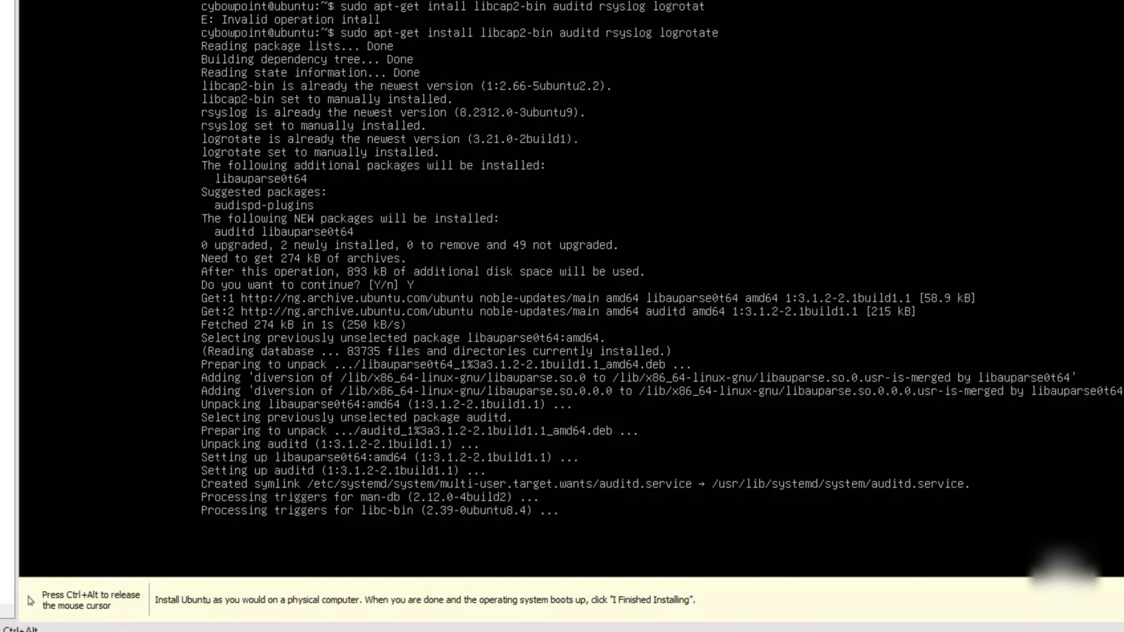
{"action": "key", "text": "ctrl+alt"}
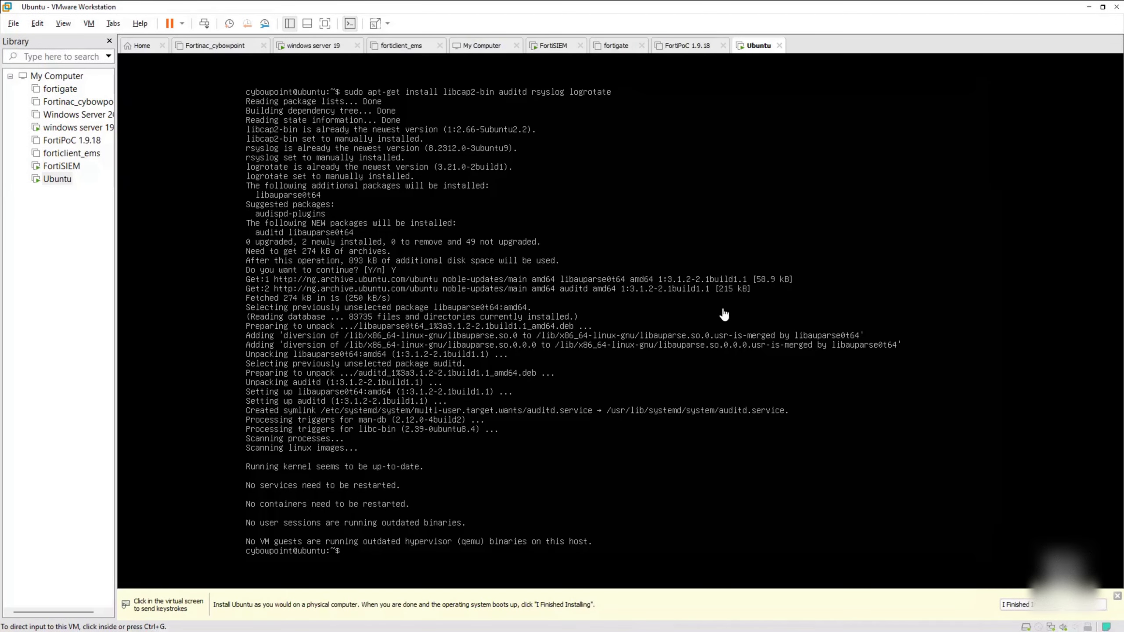
Open support.fortinet.com in Chrome and start the FortiCloud login, up to the security code prompt
{"action": "key", "text": "super"}
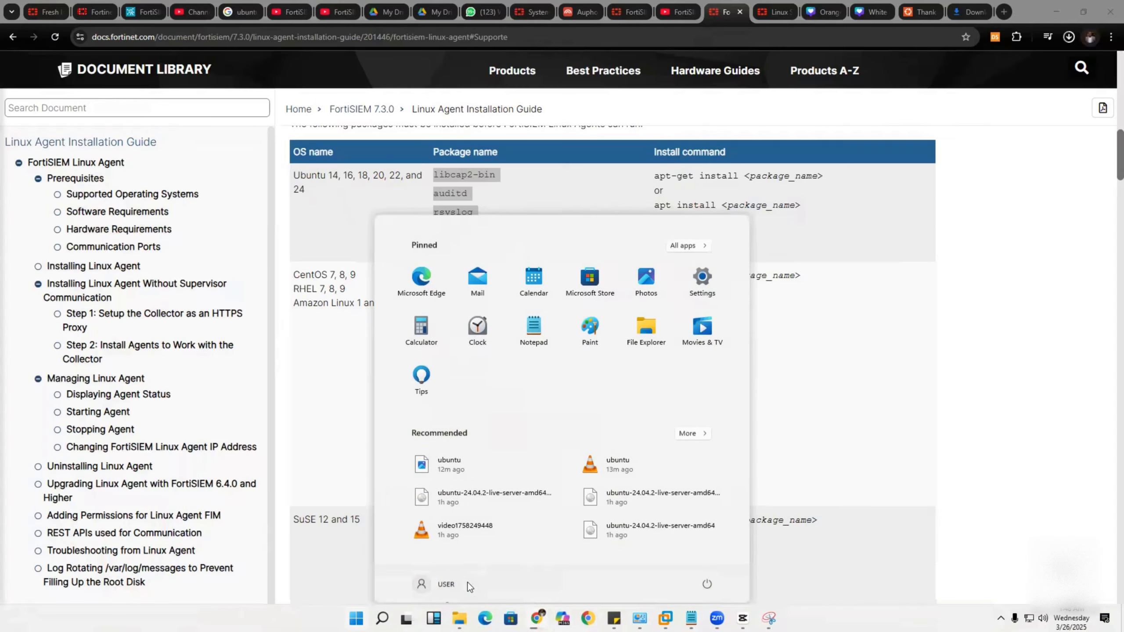
{"action": "left_click", "coordinate": [521, 18]}
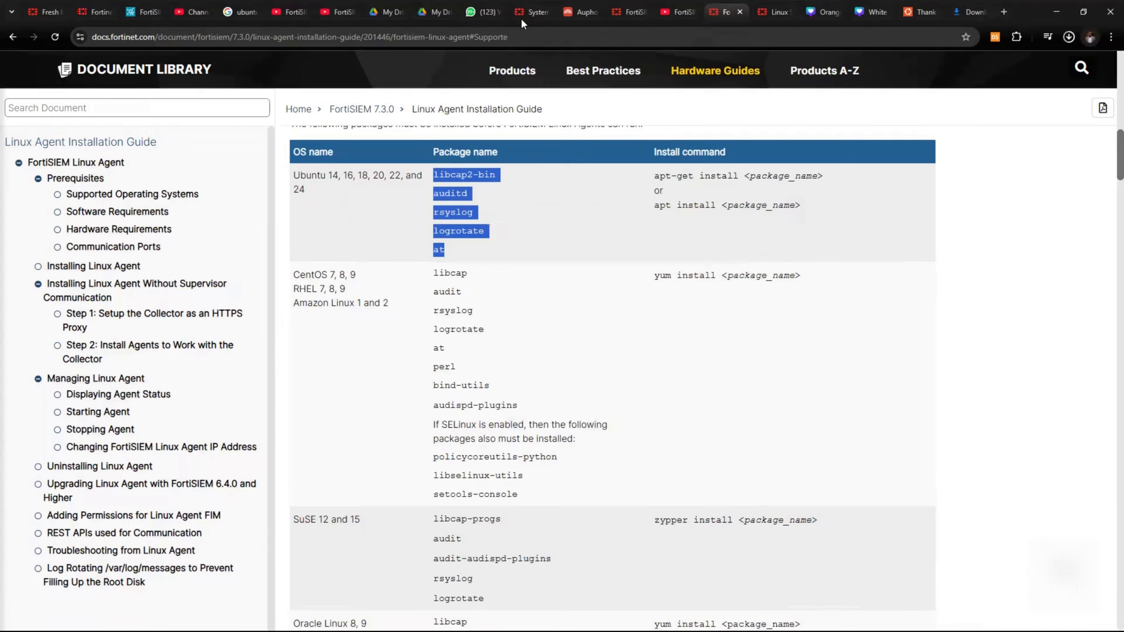
{"action": "left_click", "coordinate": [521, 18]}
{"action": "key", "text": "ctrl+a"}
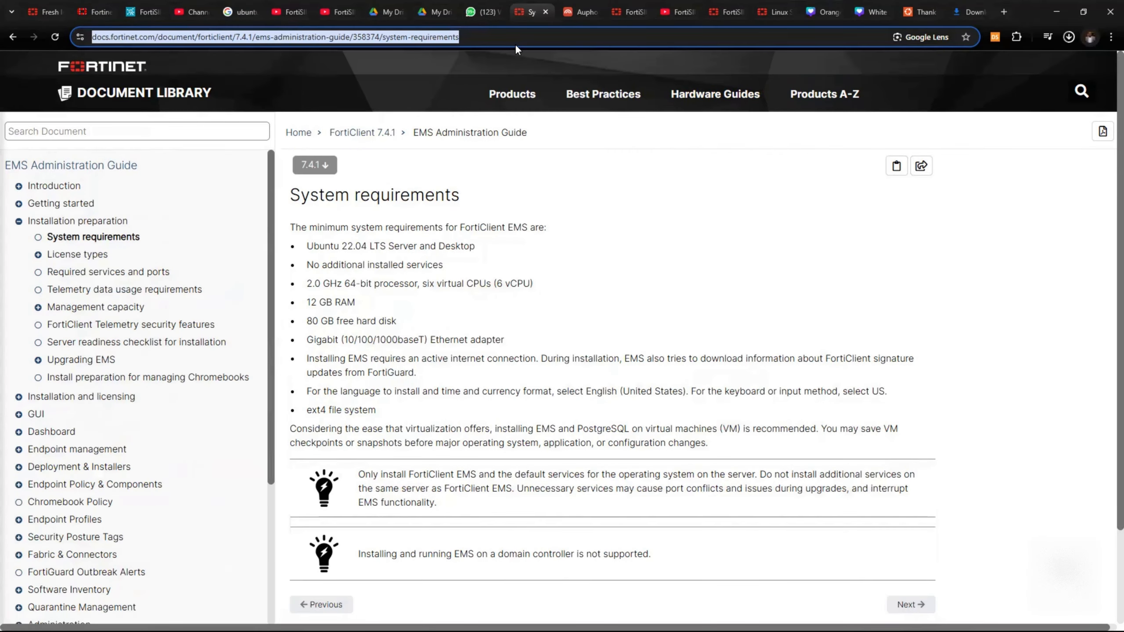
{"action": "type", "text": "sup"}
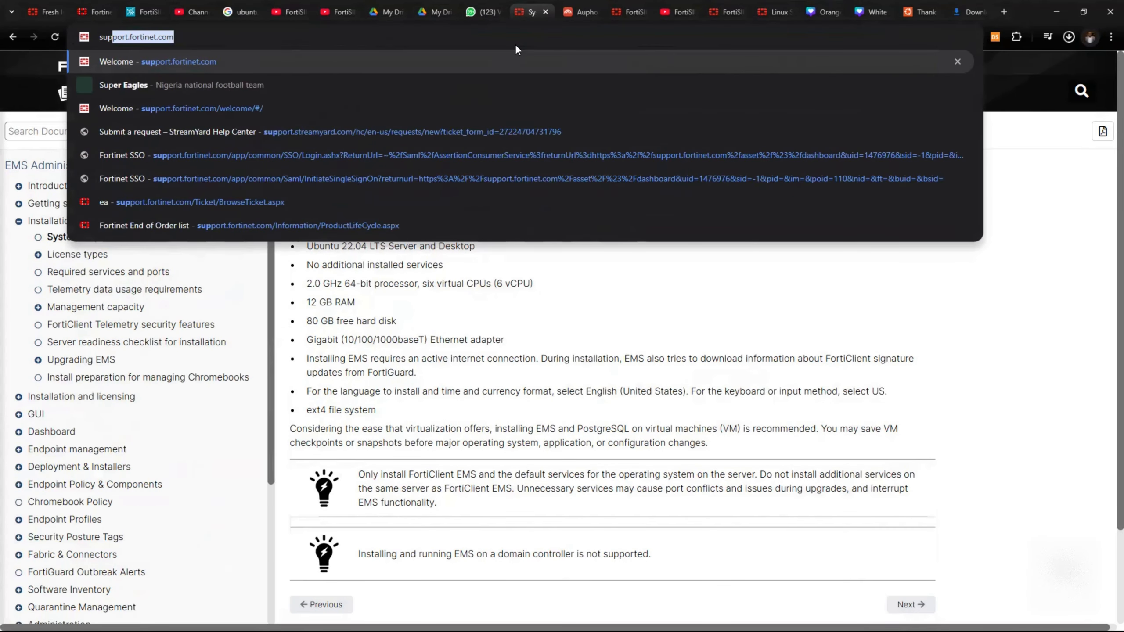
{"action": "key", "text": "Return"}
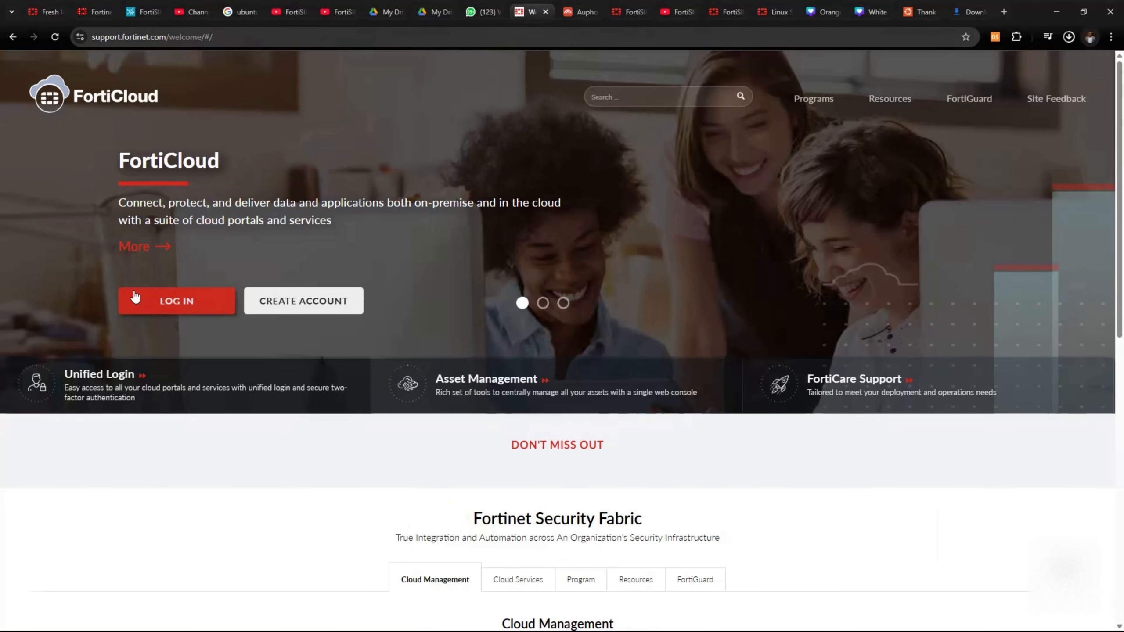
{"action": "left_click", "coordinate": [135, 296]}
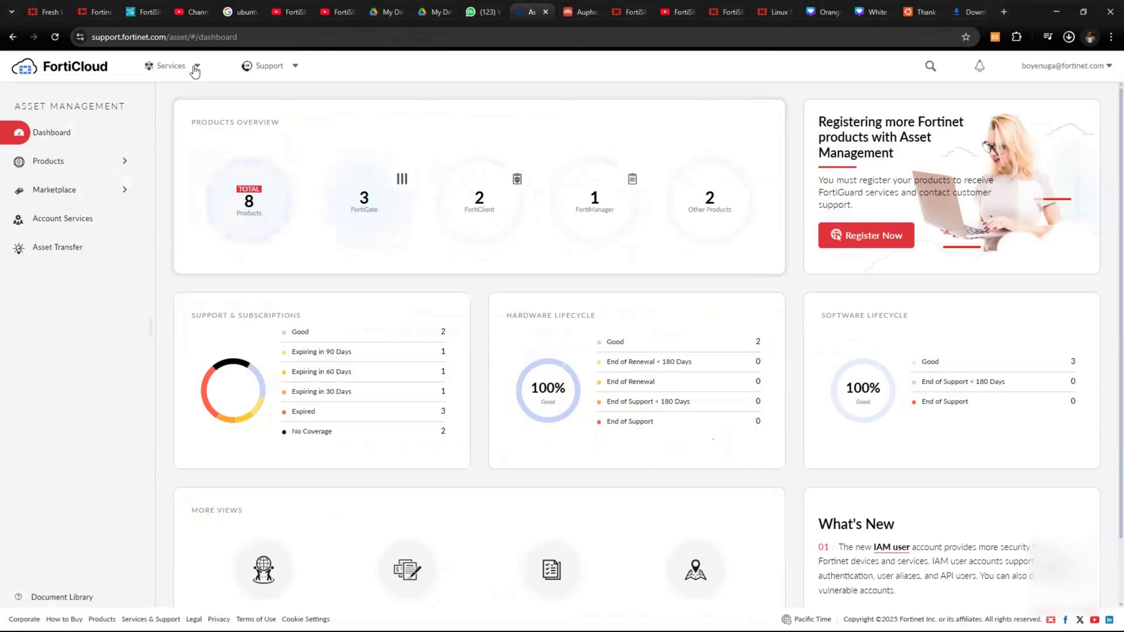
Go to Support > Firmware Images and choose FortiSIEM as the product
{"action": "left_click", "coordinate": [195, 69]}
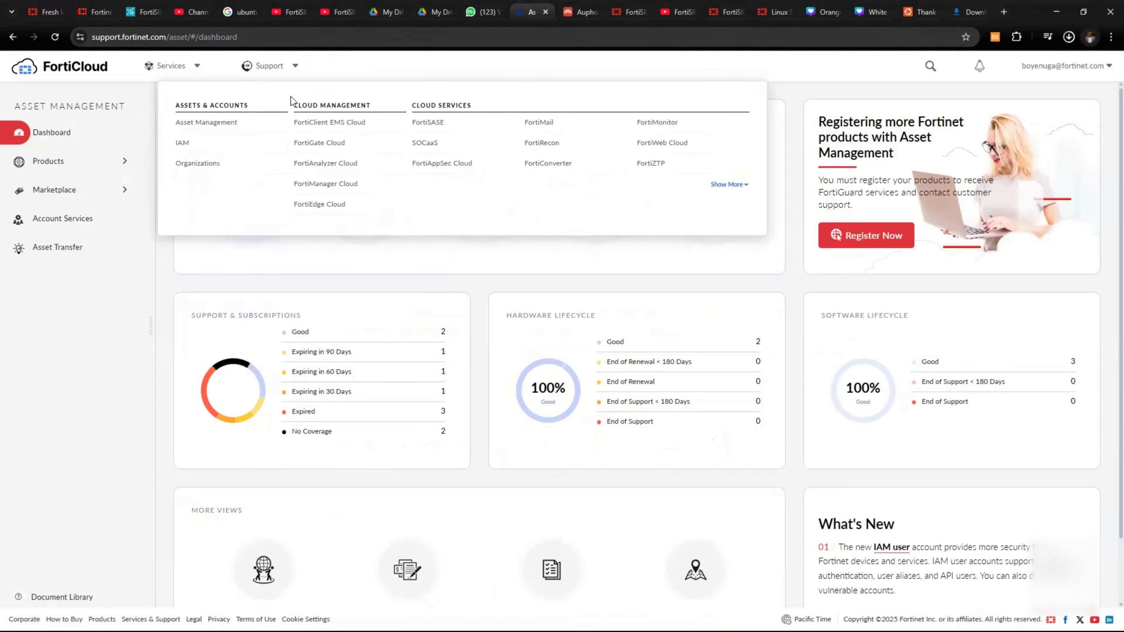
{"action": "left_click", "coordinate": [294, 68]}
{"action": "left_click", "coordinate": [236, 125]}
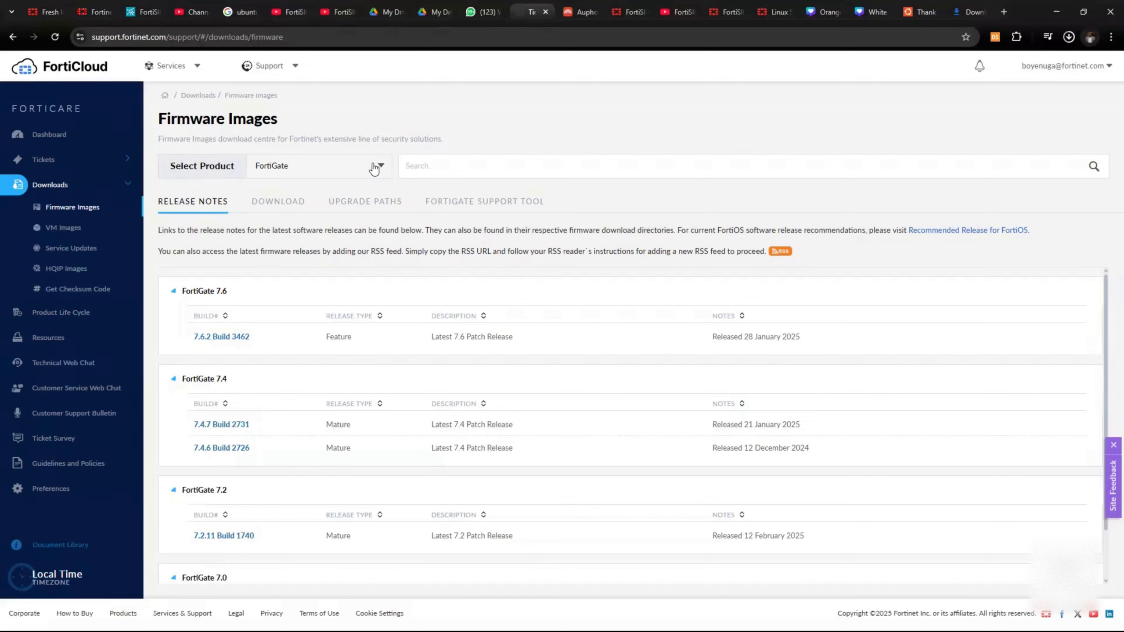
{"action": "left_click", "coordinate": [372, 167]}
{"action": "scroll", "coordinate": [343, 301], "scroll_direction": "down", "scroll_amount": 5}
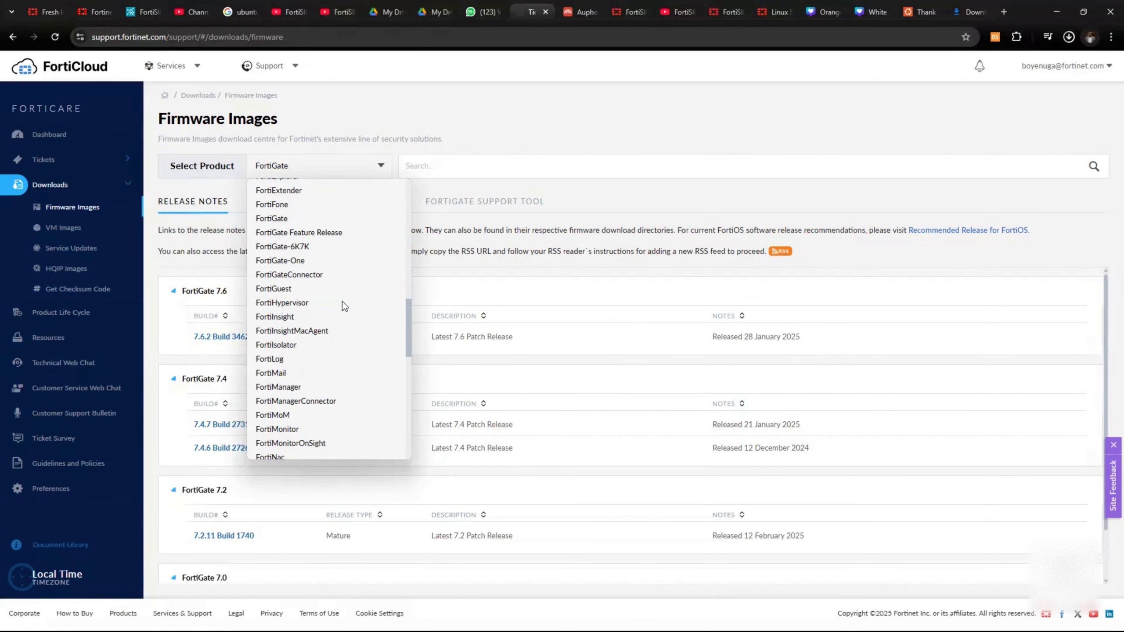
{"action": "scroll", "coordinate": [342, 301], "scroll_direction": "down", "scroll_amount": 10}
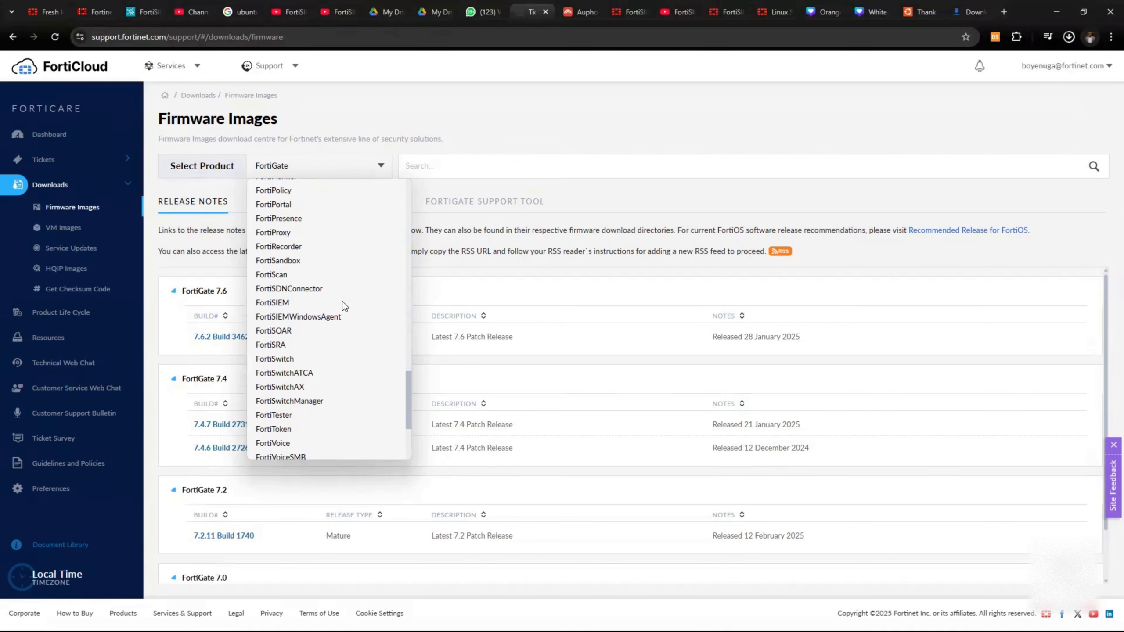
{"action": "left_click", "coordinate": [309, 304]}
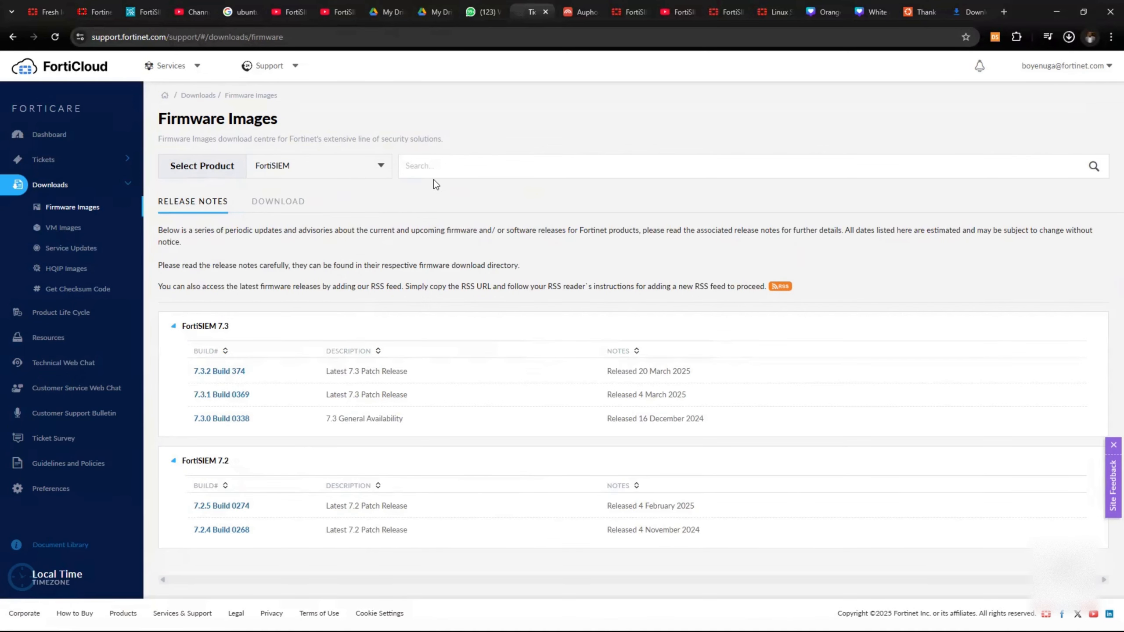
In the DOWNLOAD tab, open the v7.00 > 7.3 > 7.3.2 folder
{"action": "left_click", "coordinate": [278, 201]}
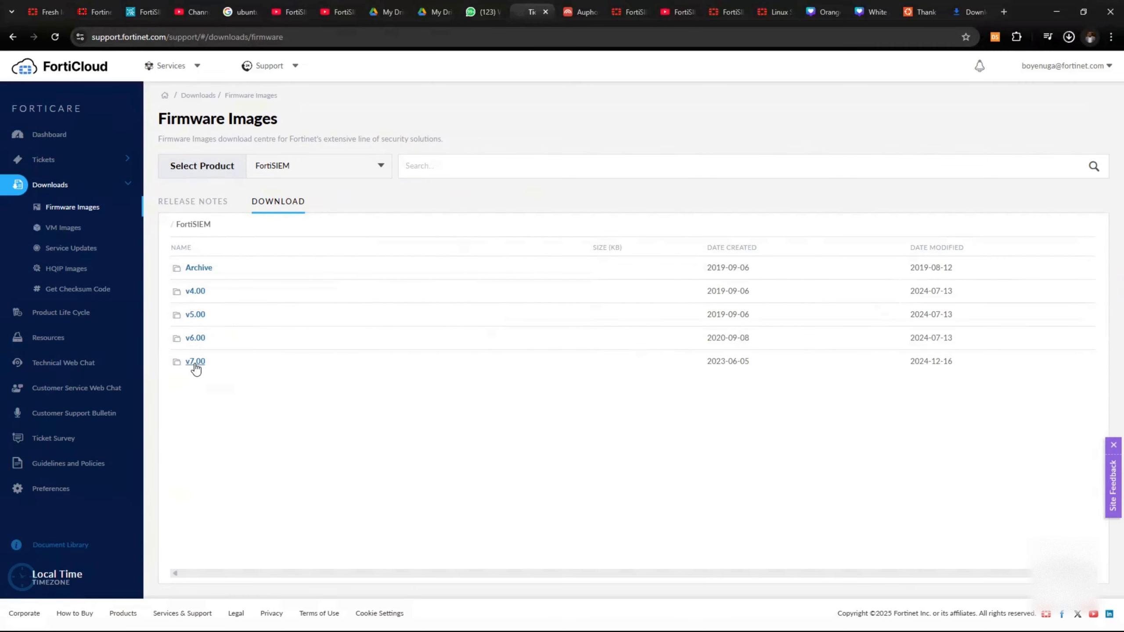
{"action": "left_click", "coordinate": [195, 362]}
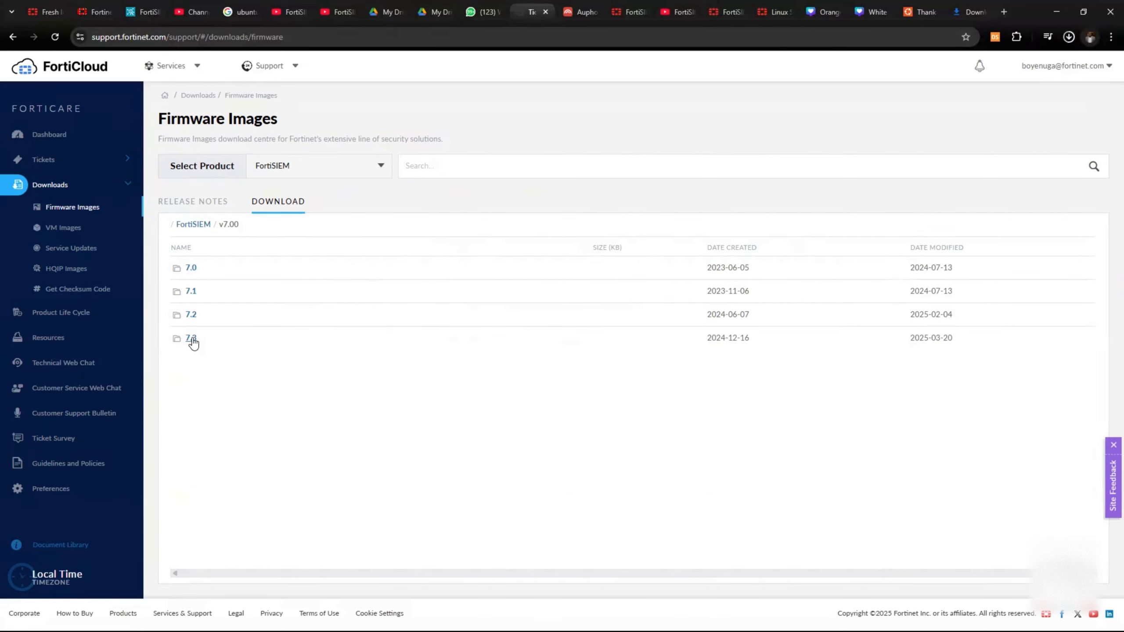
{"action": "left_click", "coordinate": [192, 338]}
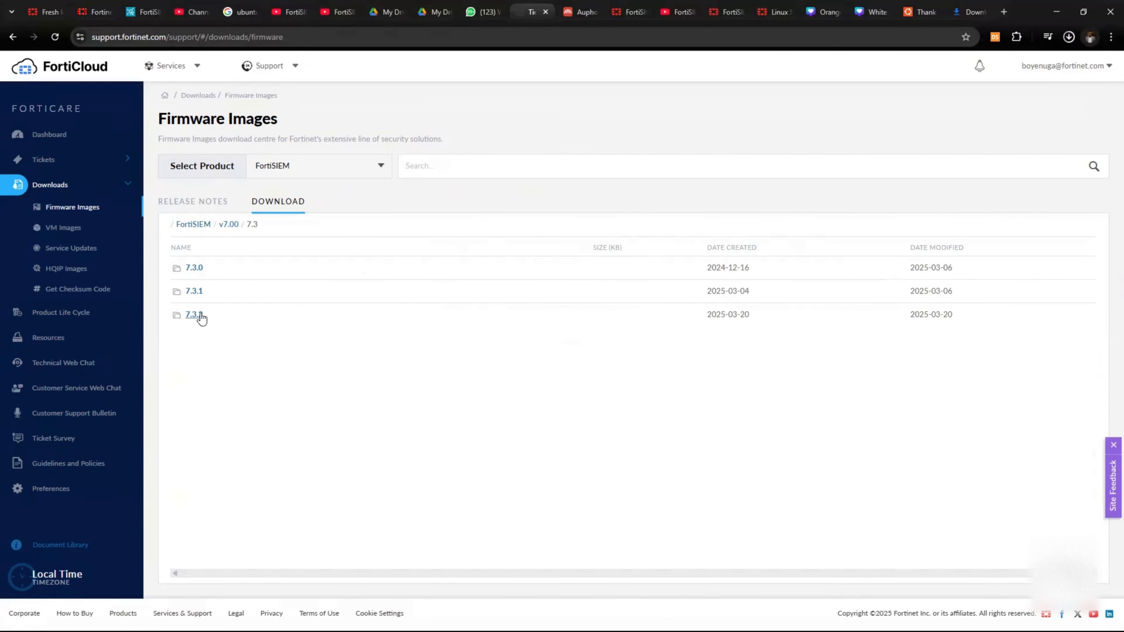
{"action": "left_click", "coordinate": [193, 315]}
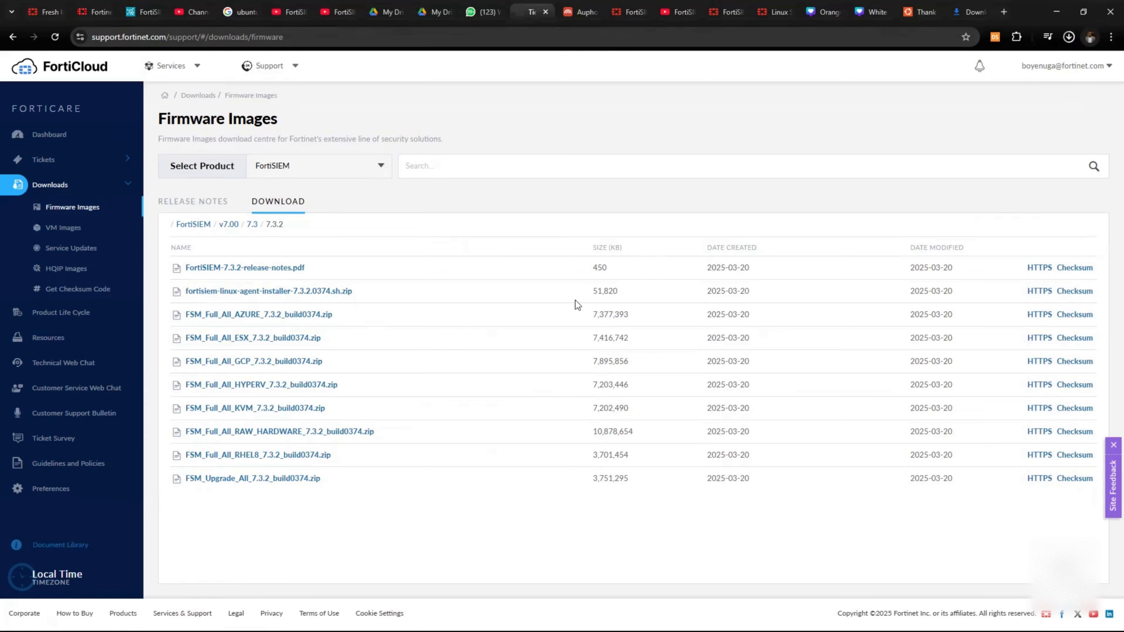
Download the Linux agent installer zip and save it in the Documents Firmware folder
{"action": "left_click", "coordinate": [1039, 293]}
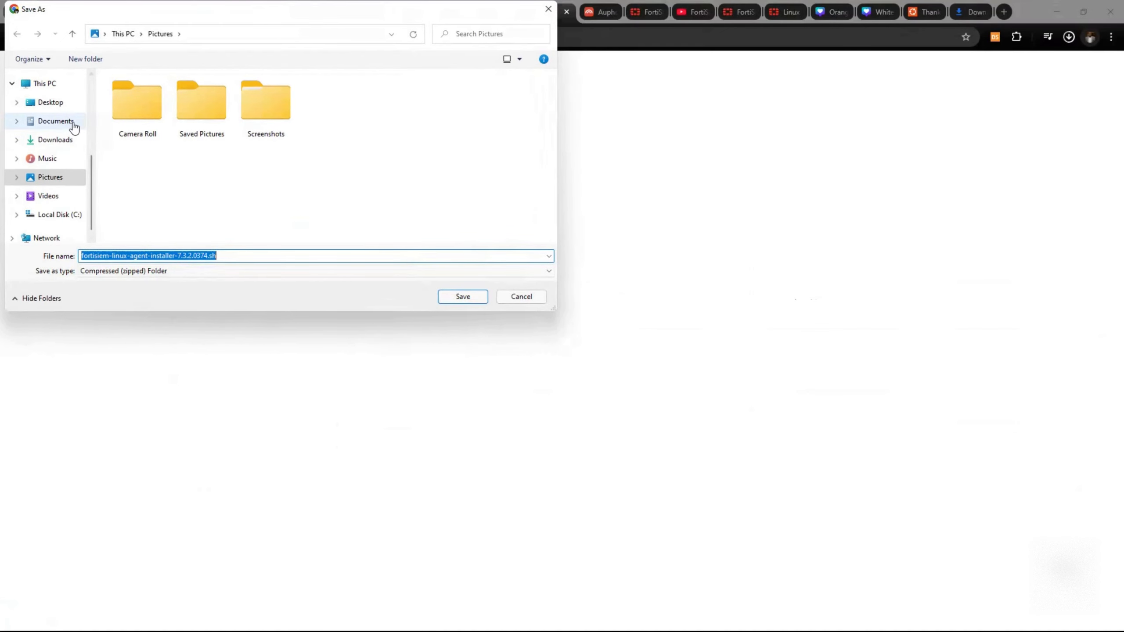
{"action": "left_click", "coordinate": [73, 124]}
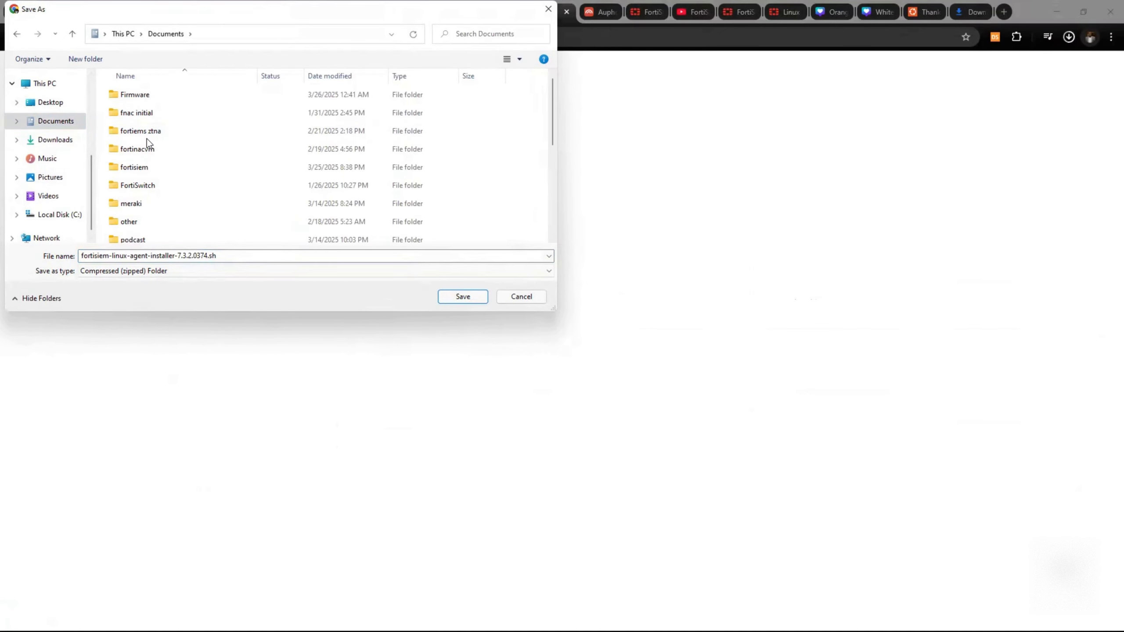
{"action": "left_click", "coordinate": [161, 115]}
{"action": "left_click", "coordinate": [172, 96]}
{"action": "double_click", "coordinate": [172, 97]}
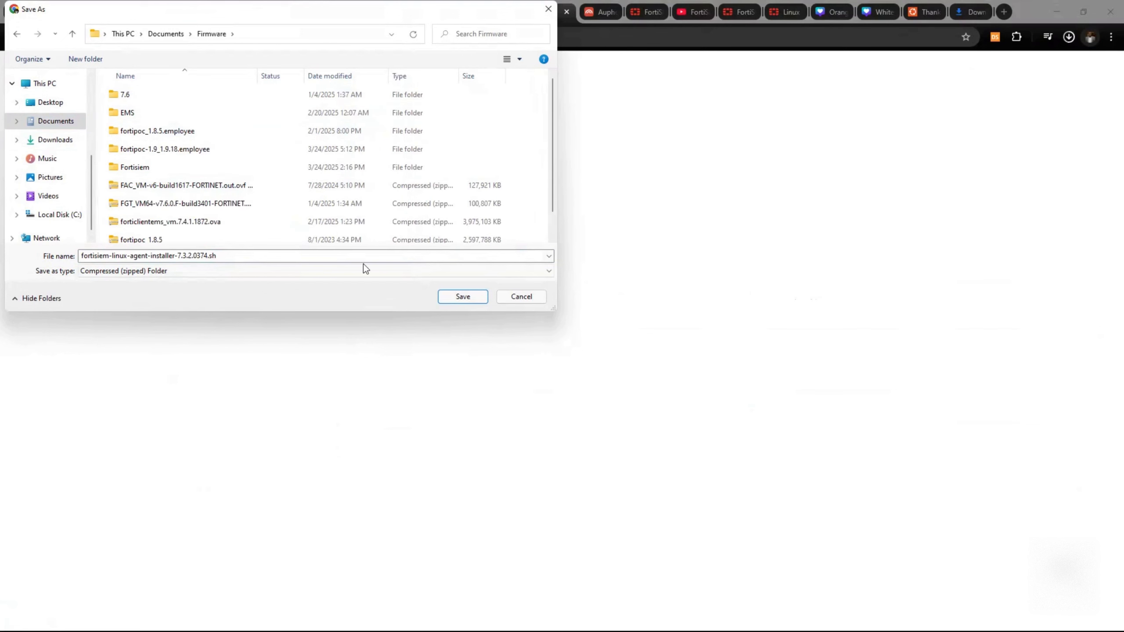
{"action": "left_click", "coordinate": [463, 297]}
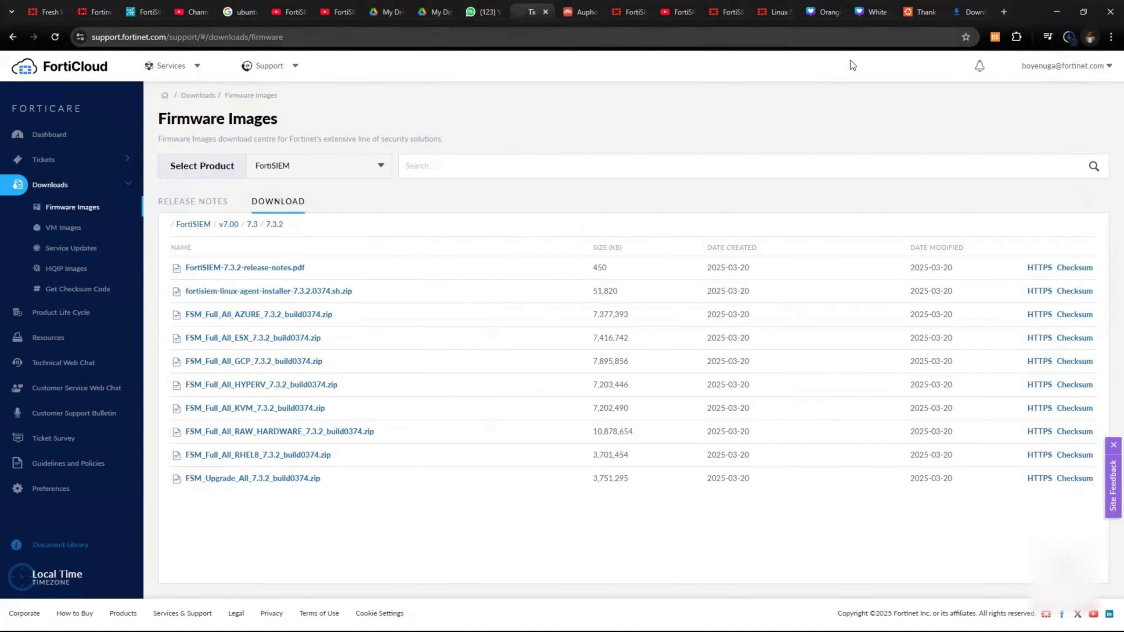
Confirm in recent downloads that the 50.6 MB installer zip finished, then open Start
{"action": "left_click", "coordinate": [1070, 37]}
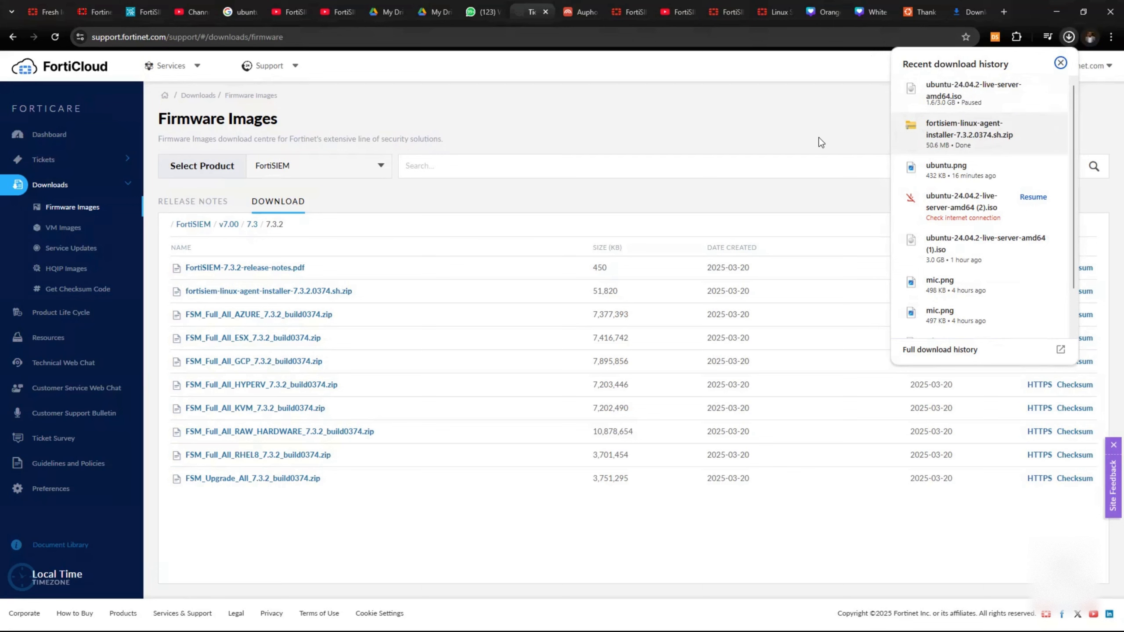
{"action": "left_click", "coordinate": [748, 129]}
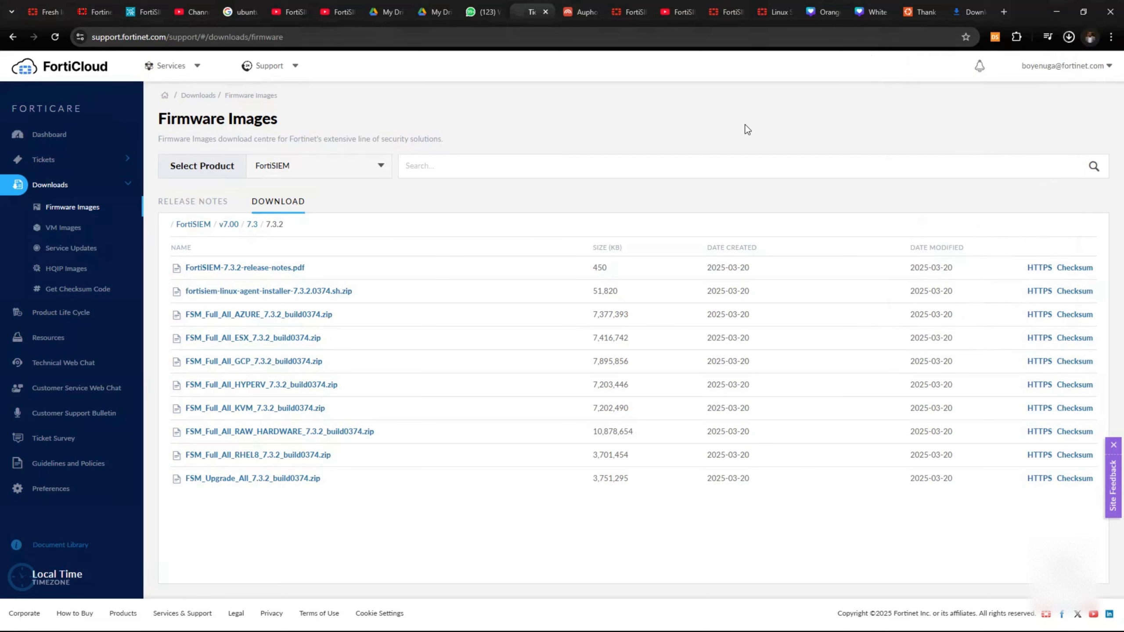
{"action": "key", "text": "super"}
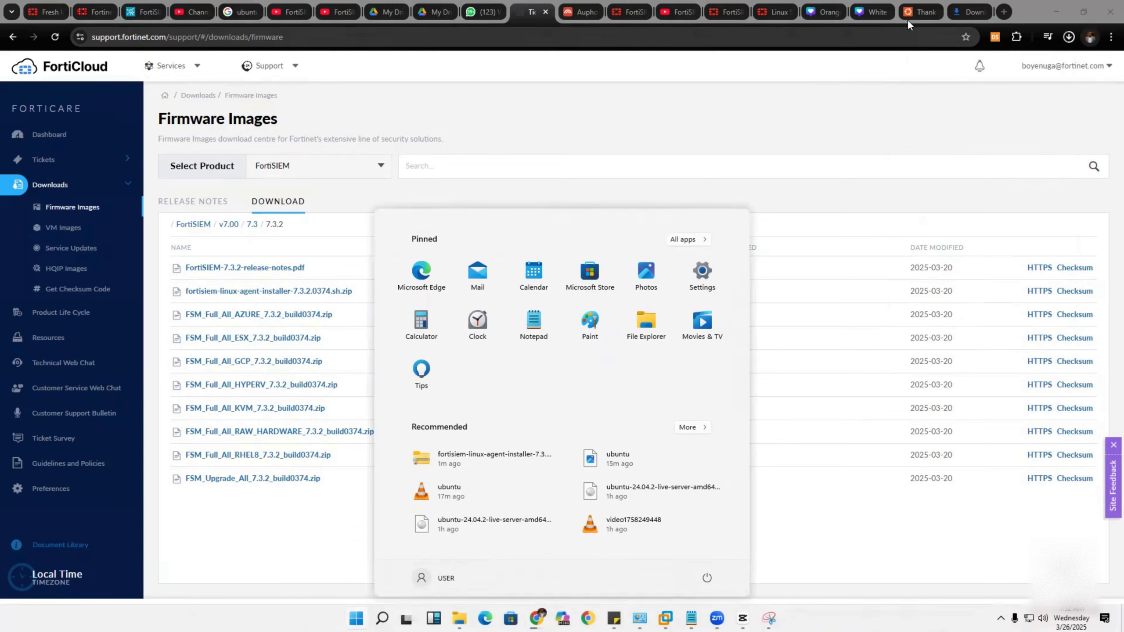
Run 'sudo apt install openssh-server -y' in the Ubuntu VM terminal
{"action": "mouse_move", "coordinate": [665, 618]}
{"action": "left_click", "coordinate": [1062, 551]}
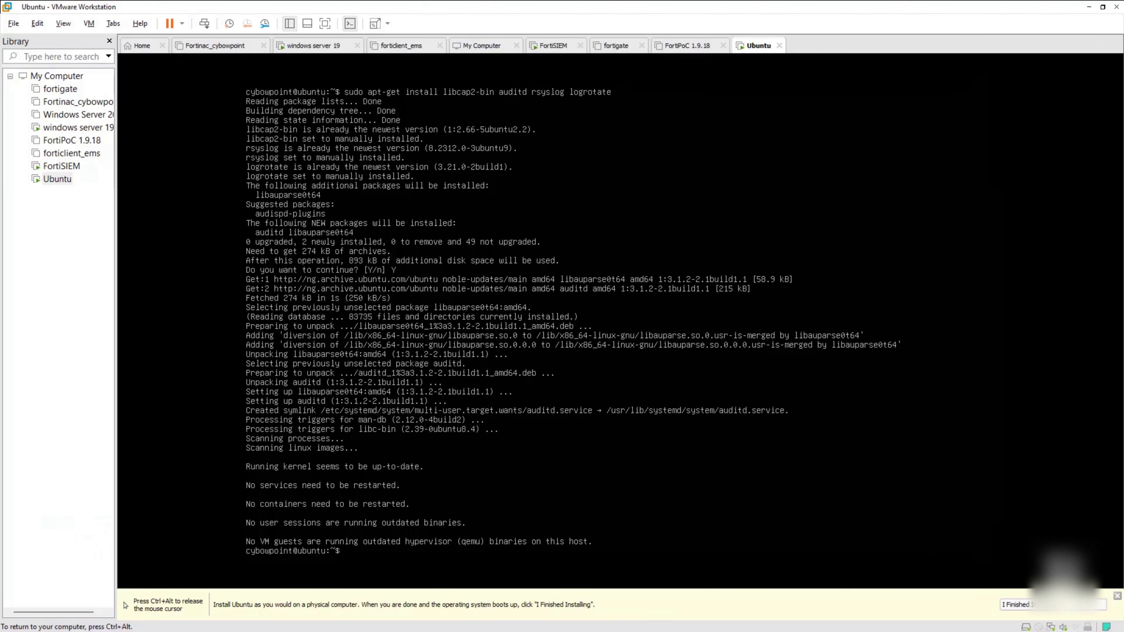
{"action": "type", "text": "sudo a"}
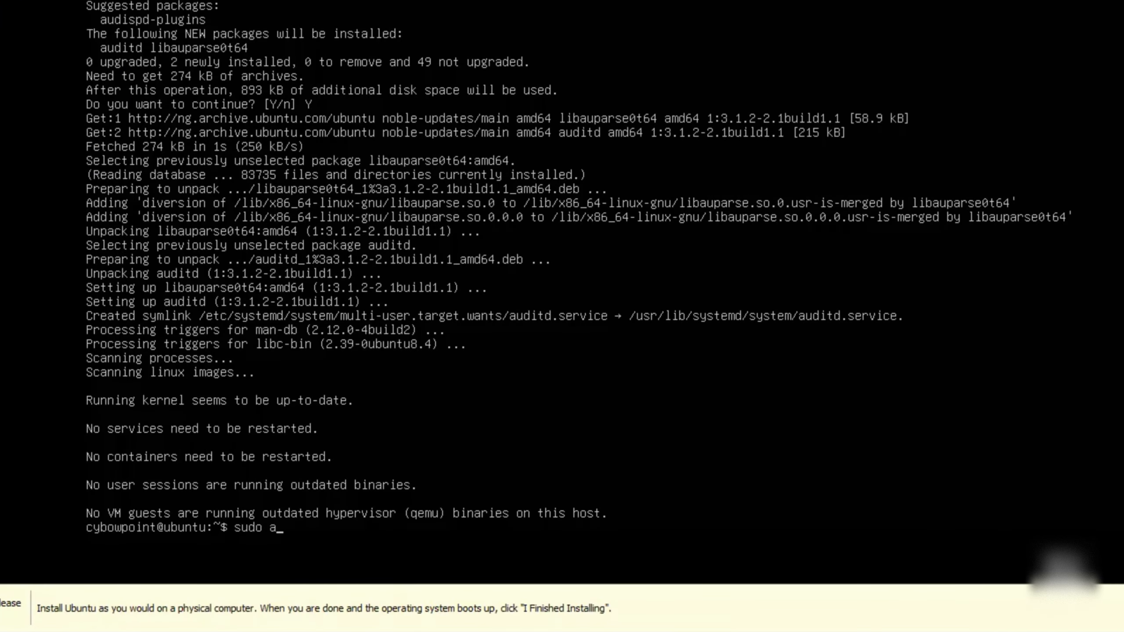
{"action": "type", "text": "pt install openssh"}
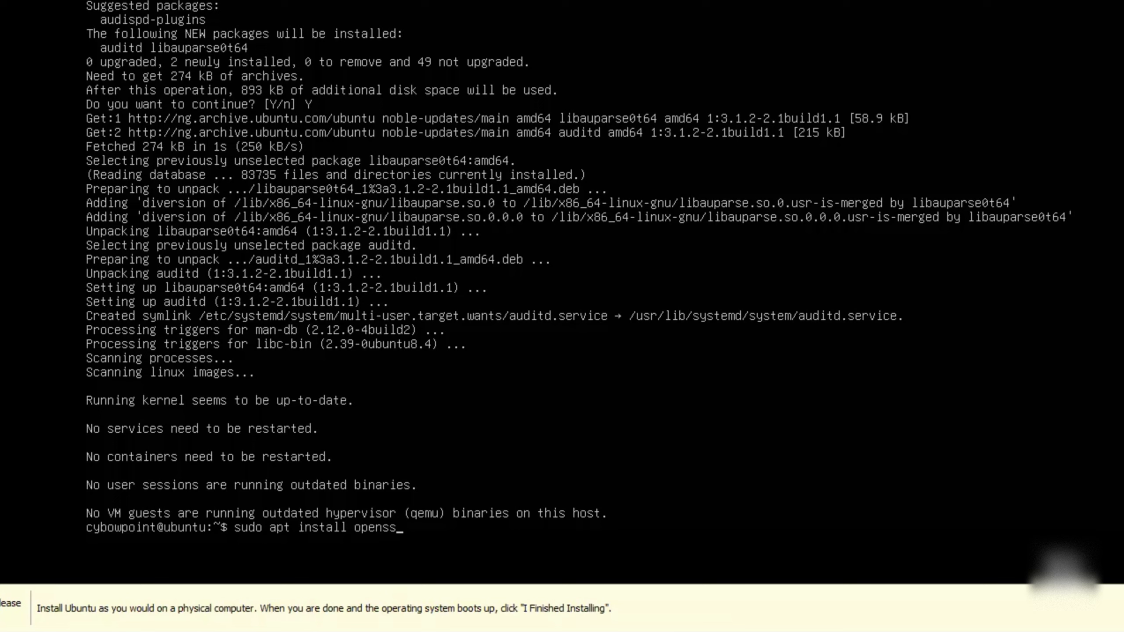
{"action": "type", "text": "-server -y"}
{"action": "key", "text": "Return"}
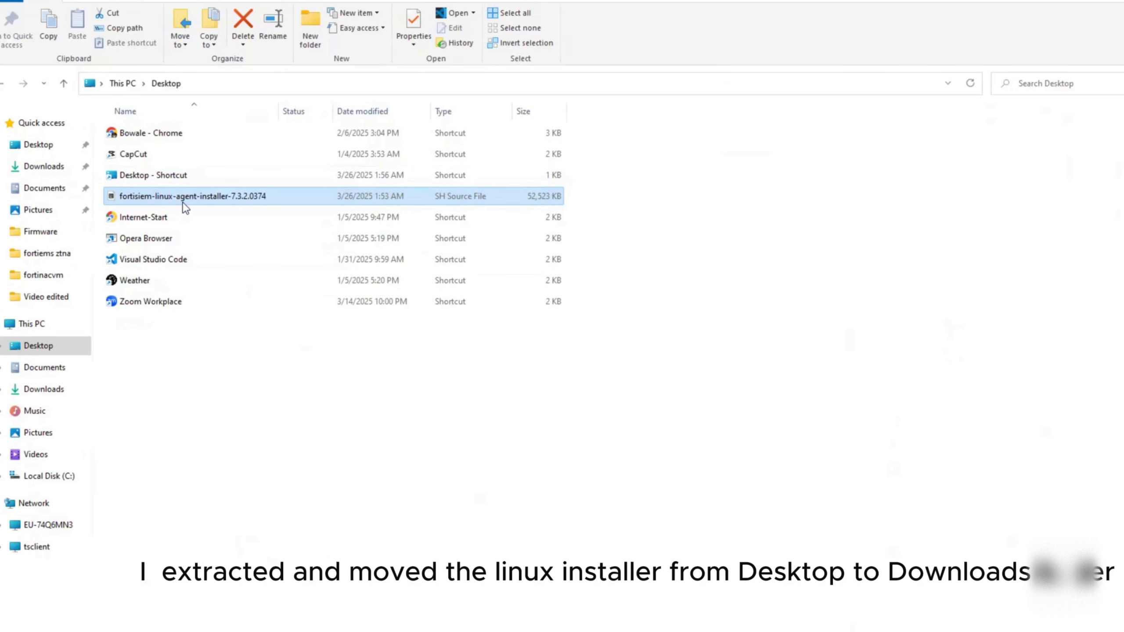
Copy fortisiem-linux-agent-installer-7.3.2.0374 from the Desktop and paste it into Downloads
{"action": "key", "text": "ctrl+c"}
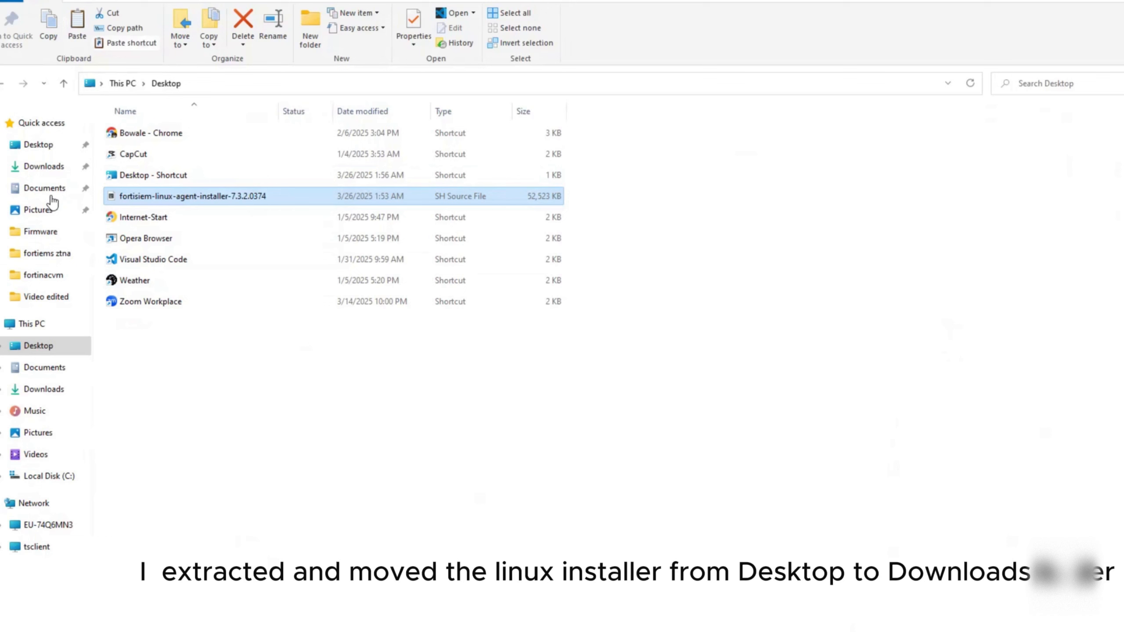
{"action": "left_click", "coordinate": [44, 167]}
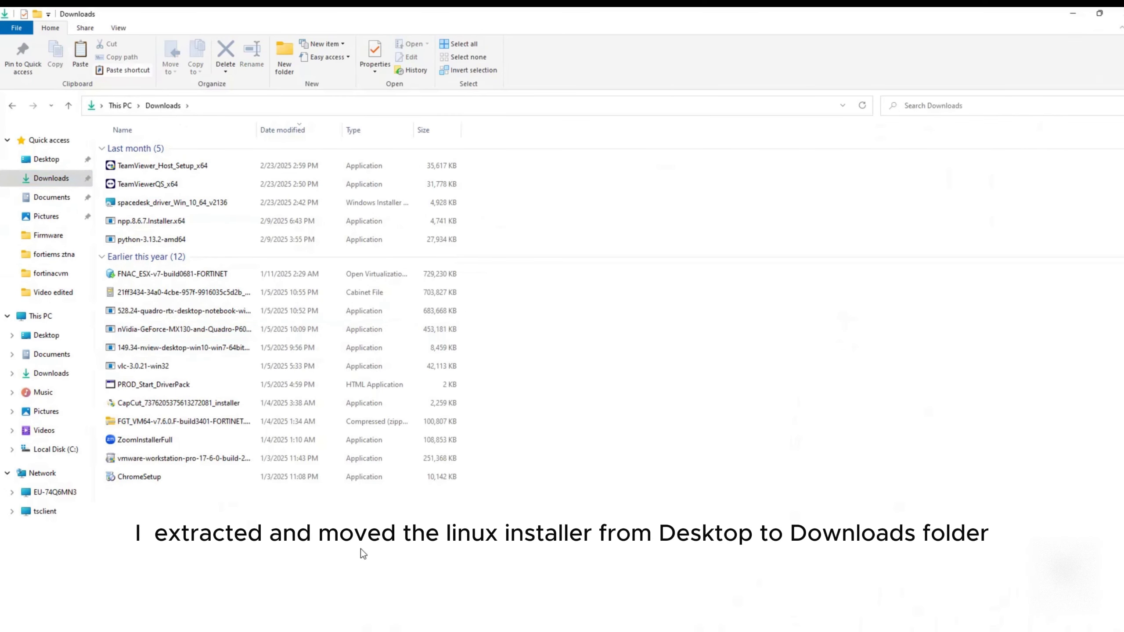
{"action": "key", "text": "ctrl+v"}
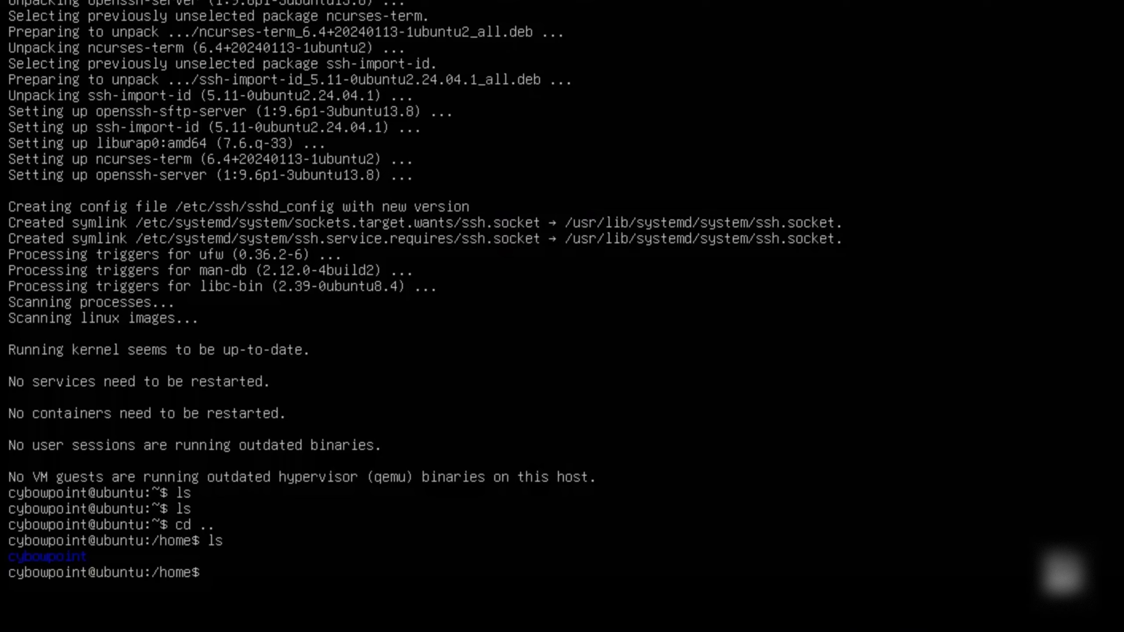
Run ls in /home to show its single user folder
{"action": "type", "text": "ls"}
{"action": "key", "text": "Return"}
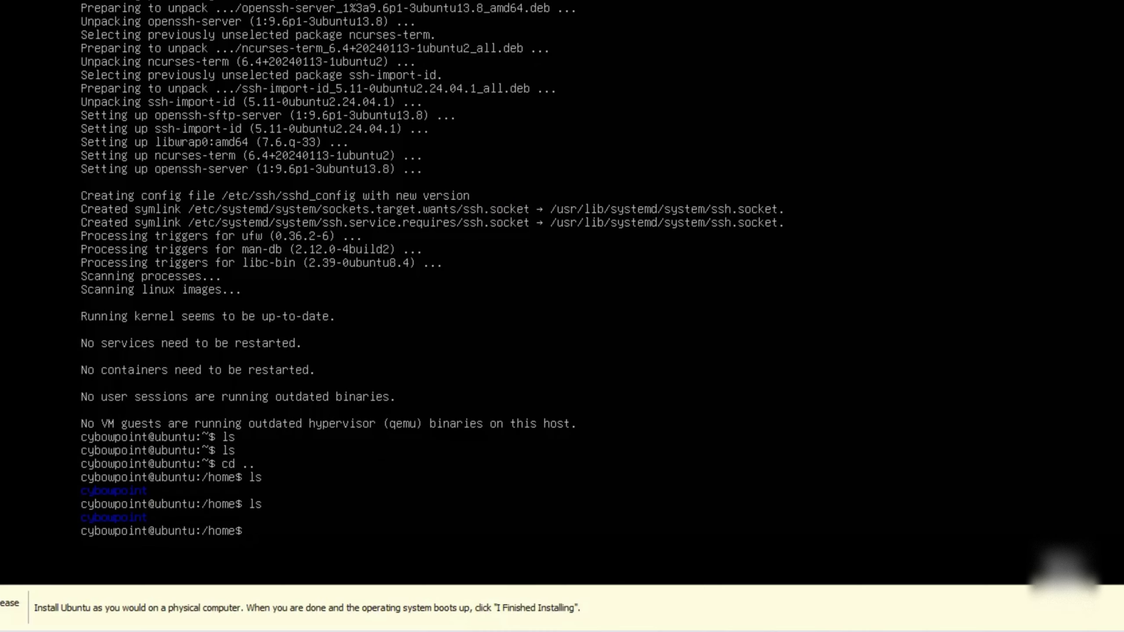
Create a 'download' folder with 'sudo mkdir -p download' and confirm it with ls
{"action": "type", "text": "sudo mkdr"}
{"action": "key", "text": "BackSpace"}
{"action": "type", "text": "ir -p"}
{"action": "type", "text": "dow"}
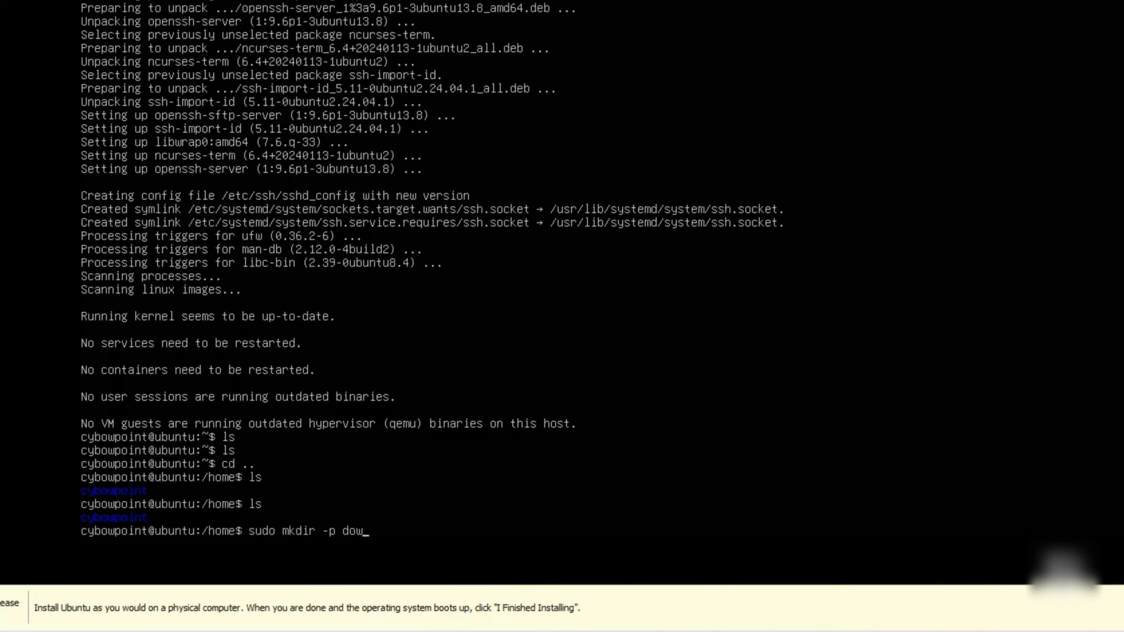
{"action": "type", "text": "nload"}
{"action": "key", "text": "Return"}
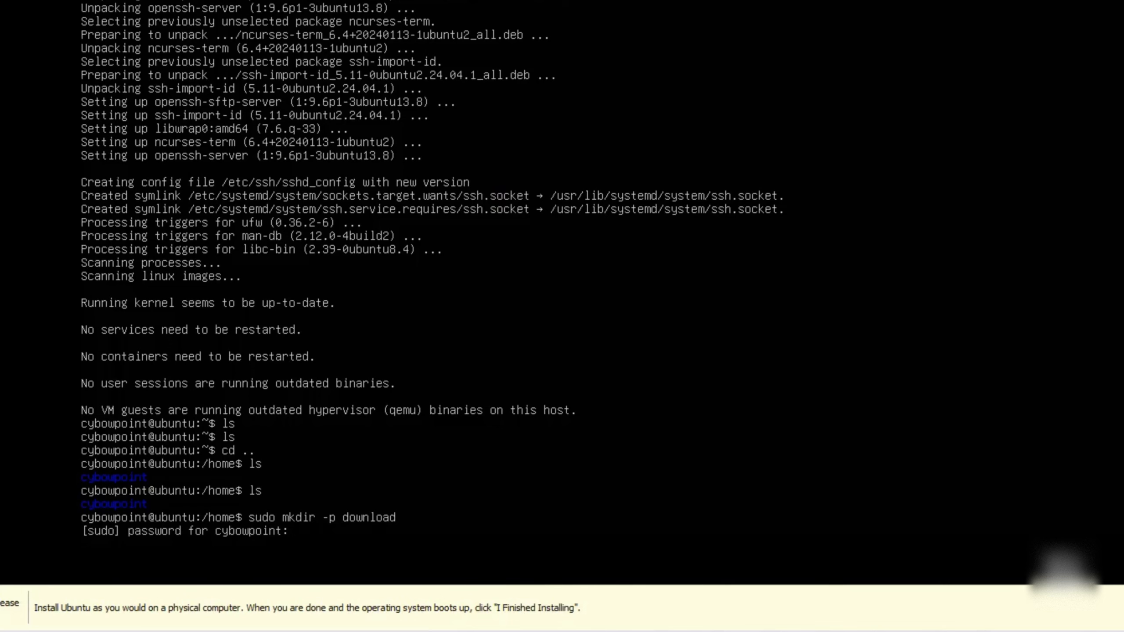
{"action": "key", "text": "Return"}
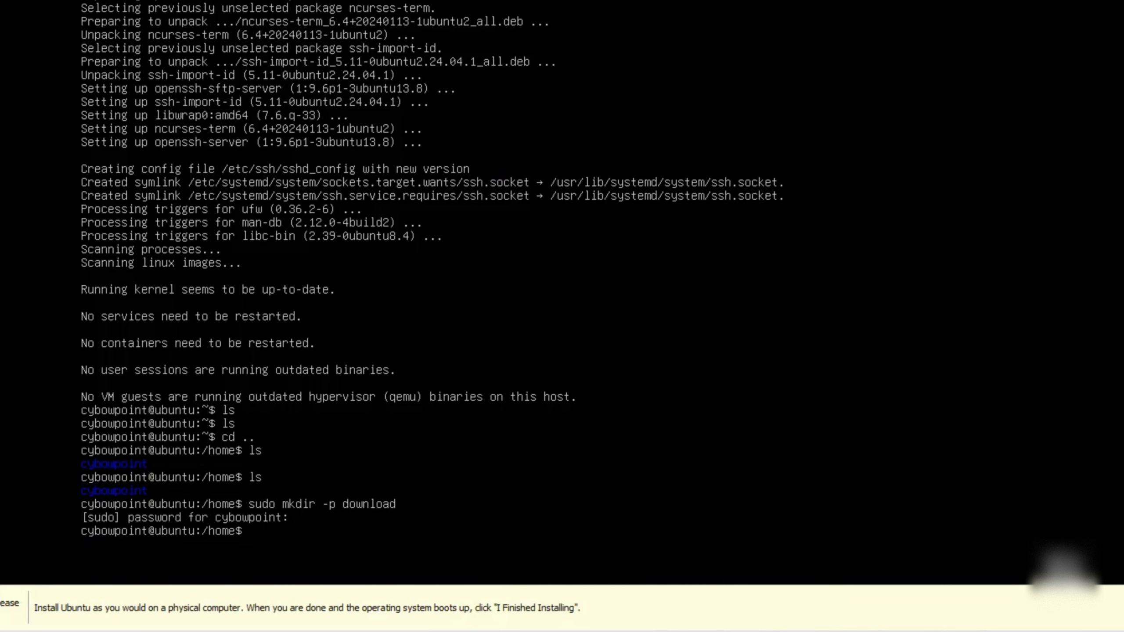
{"action": "type", "text": "ls"}
{"action": "key", "text": "Return"}
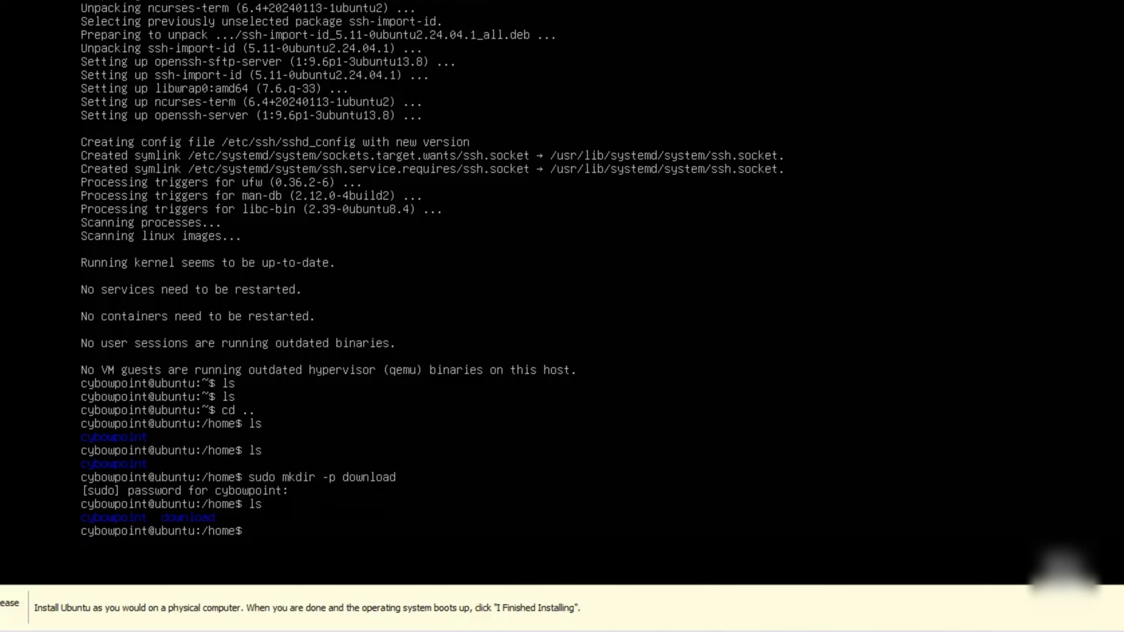
{"action": "type", "text": "sudo "}
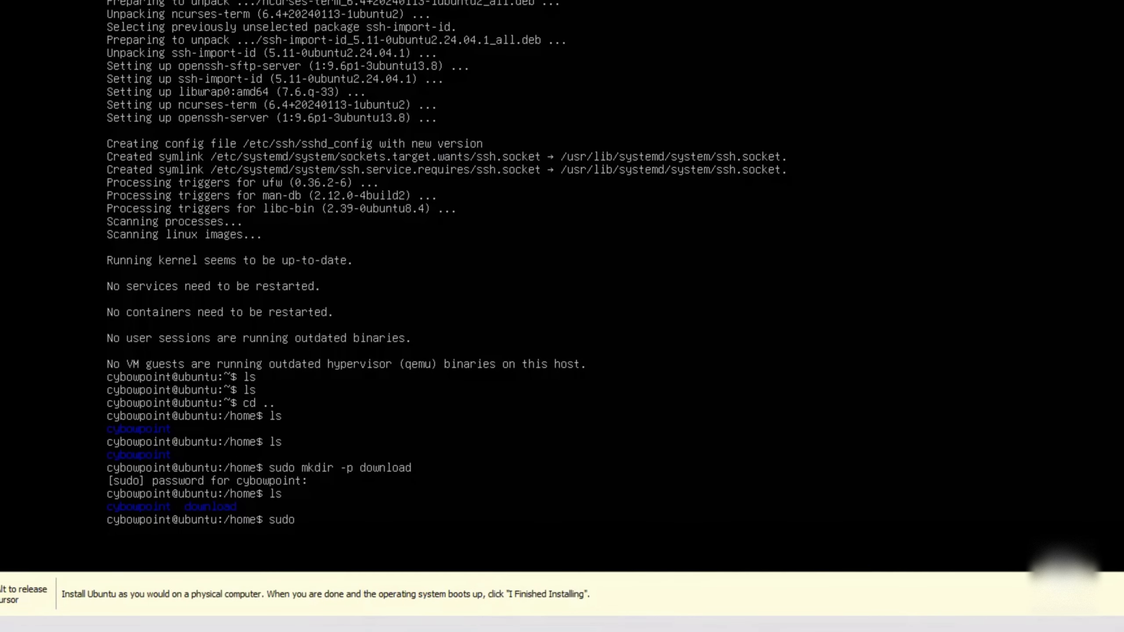
{"action": "type", "text": "chown $USER:$USER"}
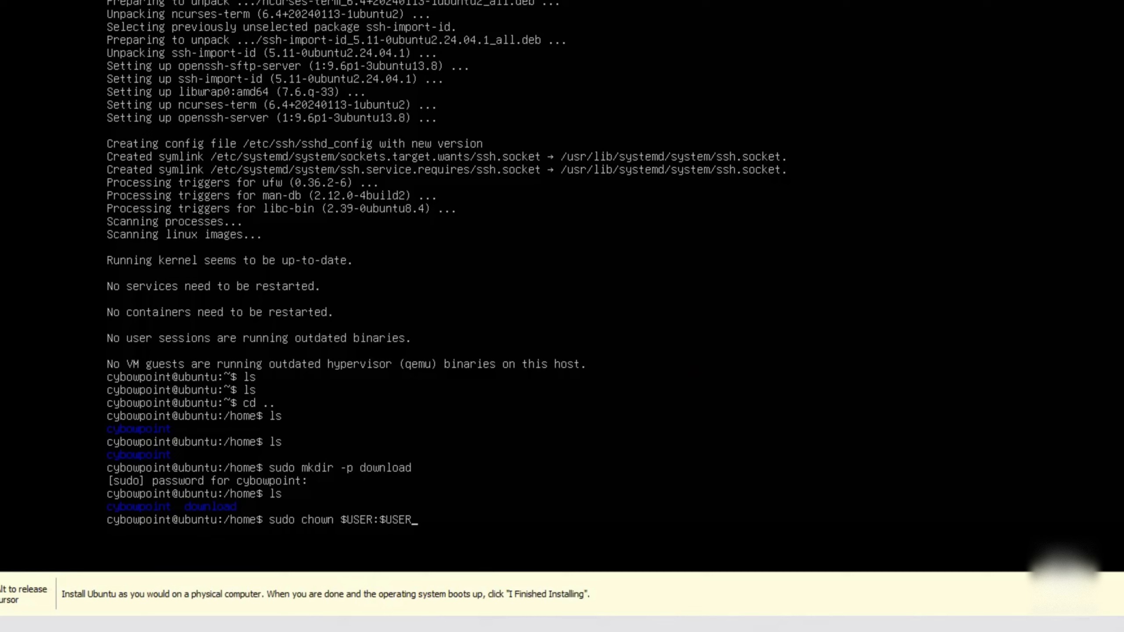
Give the current user ownership of the download folder with sudo chown $USER:$USER download
{"action": "type", "text": "/download"}
{"action": "key", "text": "Return"}
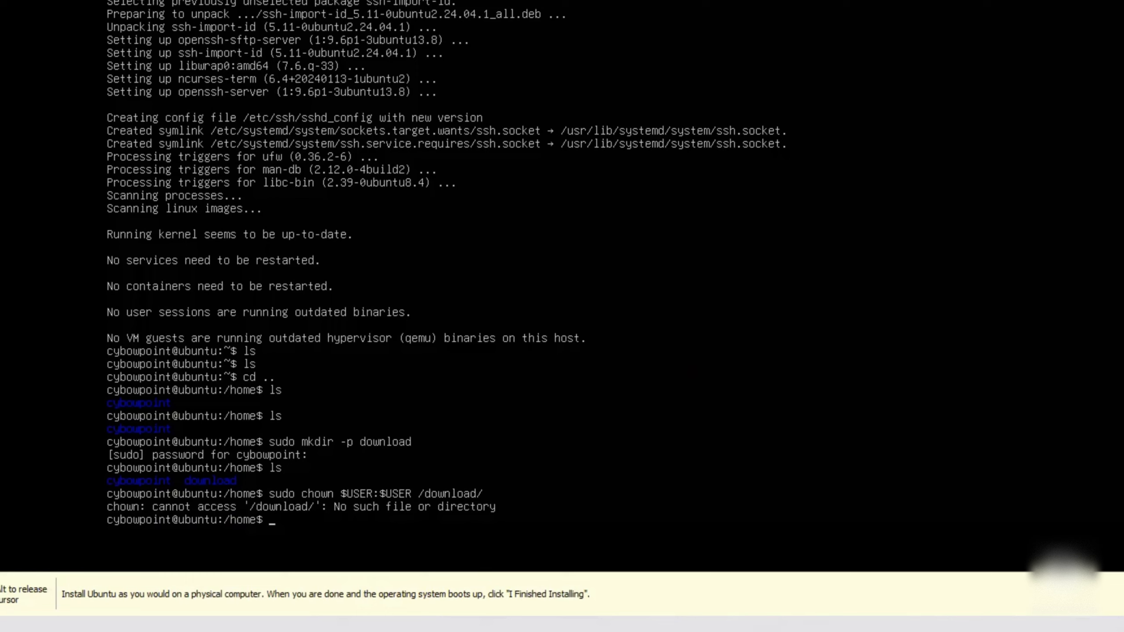
{"action": "key", "text": "Up"}
{"action": "key", "text": "BackSpace"}
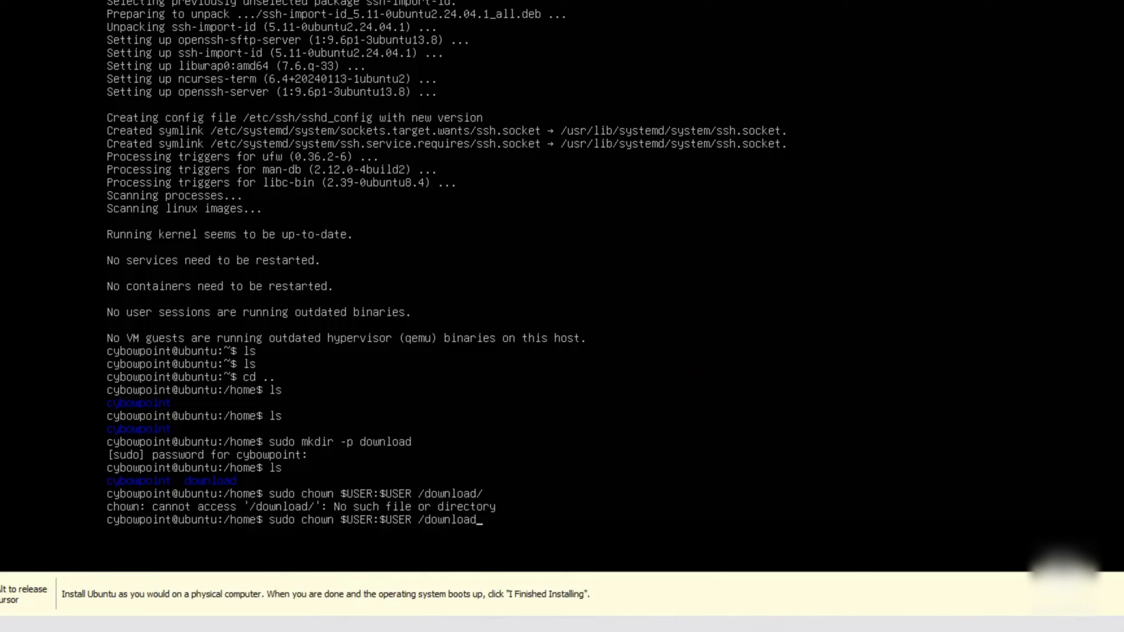
{"action": "key", "text": "Left"}
{"action": "key", "text": "Left"}
{"action": "key", "text": "Left"}
{"action": "key", "text": "Left"}
{"action": "key", "text": "BackSpace"}
{"action": "key", "text": "Return"}
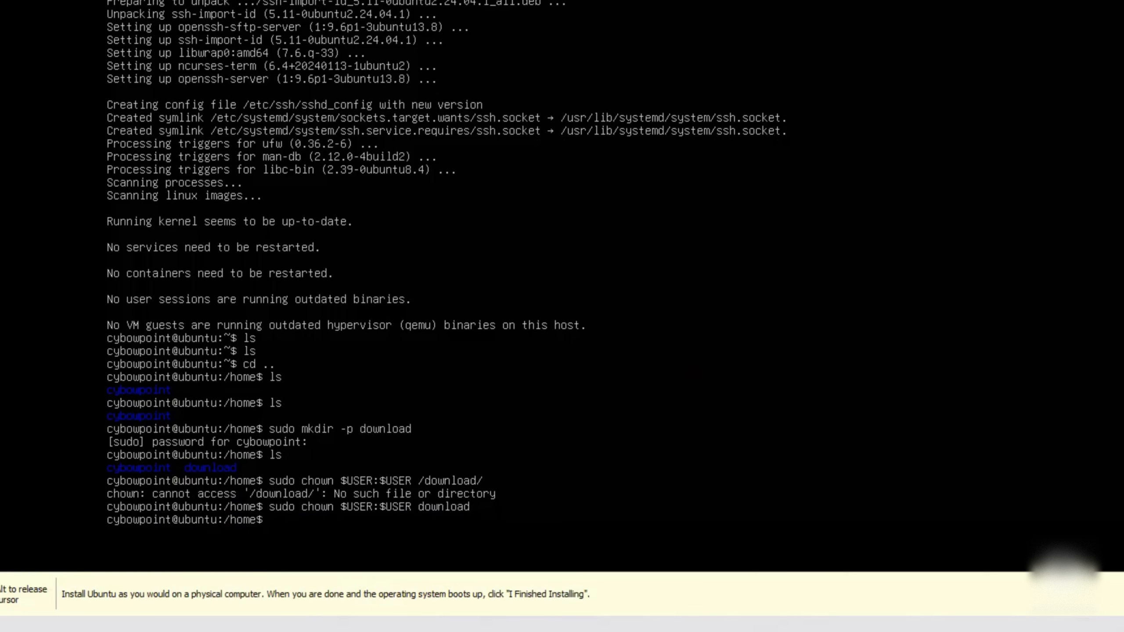
Set the download folder's permissions to 755 with sudo chmod, then list /home to verify
{"action": "type", "text": "sudo 755 download"}
{"action": "key", "text": "Return"}
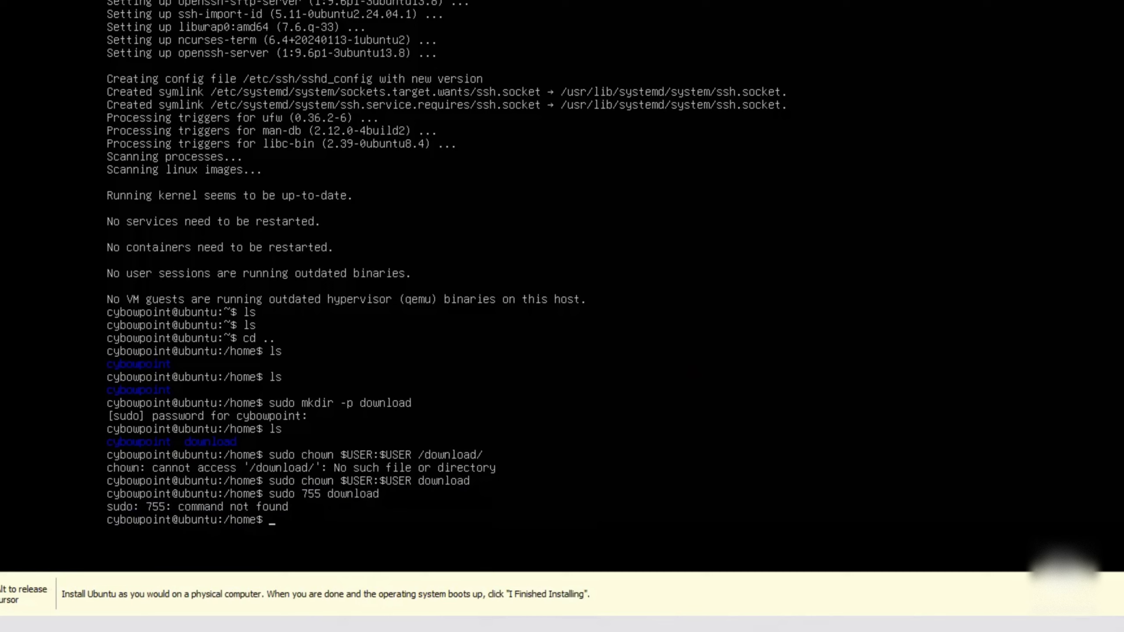
{"action": "key", "text": "Up"}
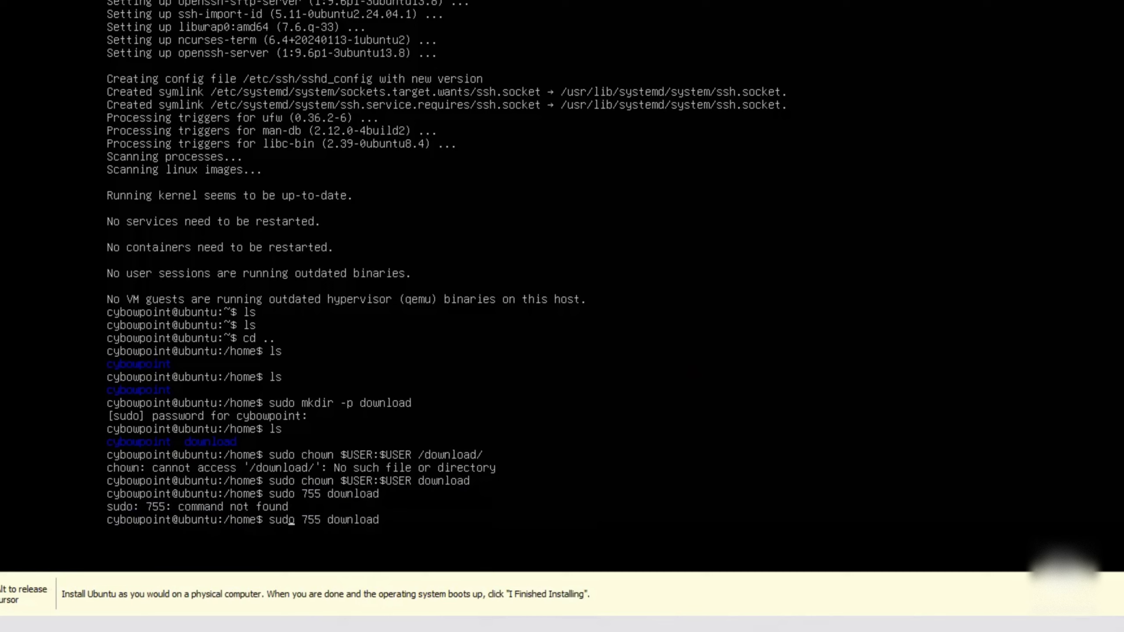
{"action": "key", "text": "Right"}
{"action": "type", "text": "chmod"}
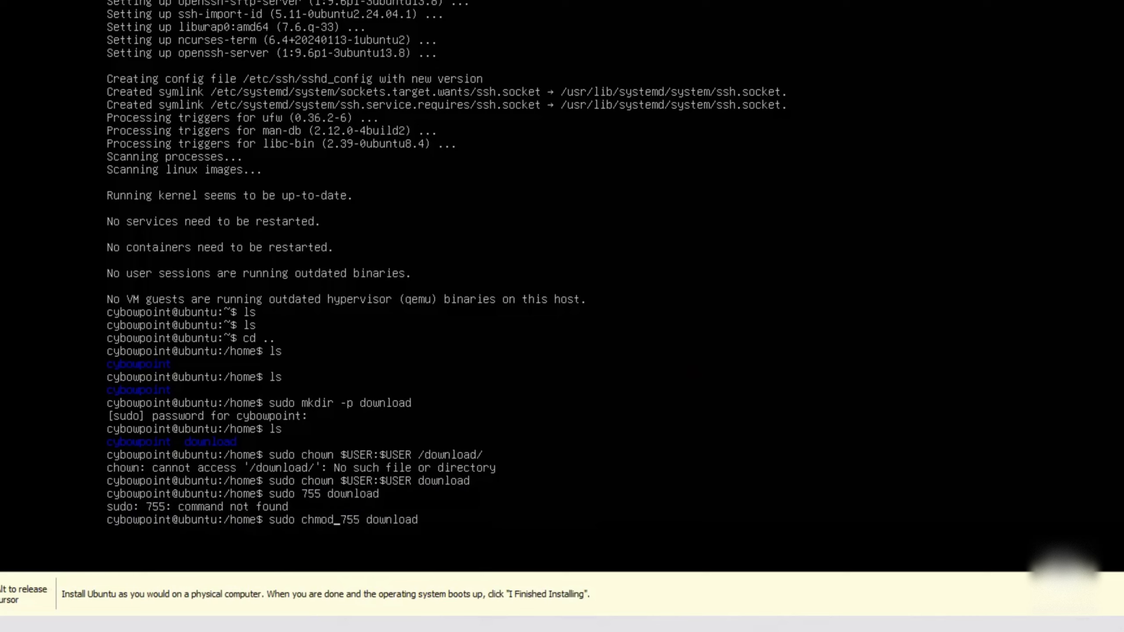
{"action": "key", "text": "Return"}
{"action": "type", "text": "ls"}
{"action": "key", "text": "Return"}
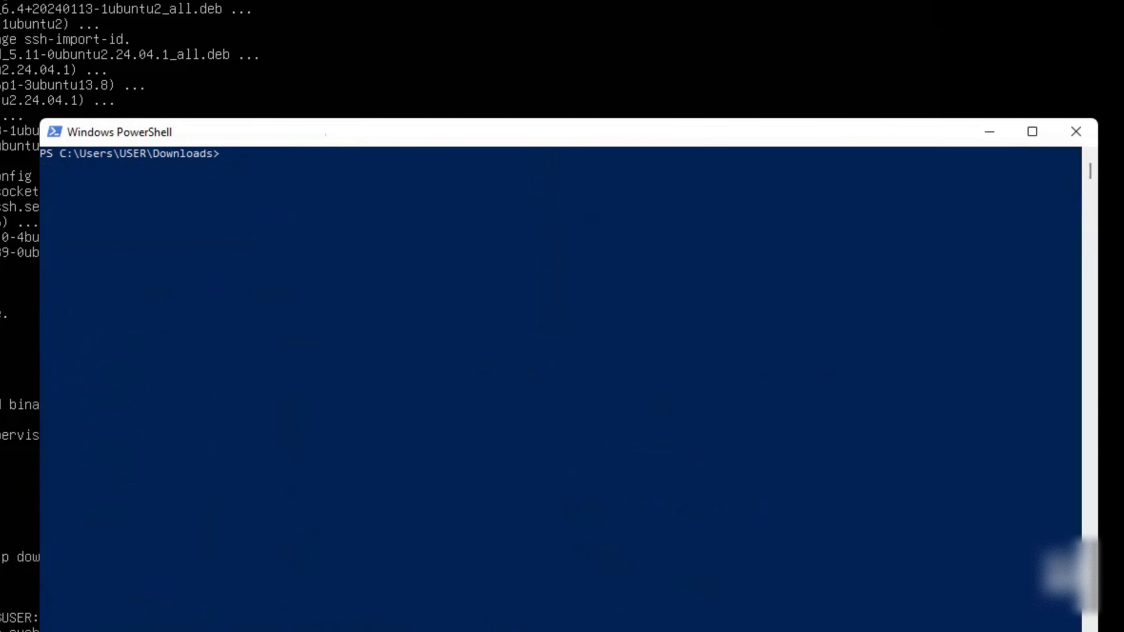
Rerun the scp copy of fortisiem-linux-agent-installer-7.3.2.0374.sh to the VM's /home/download, entering the VM password
{"action": "key", "text": "Up"}
{"action": "key", "text": "Up"}
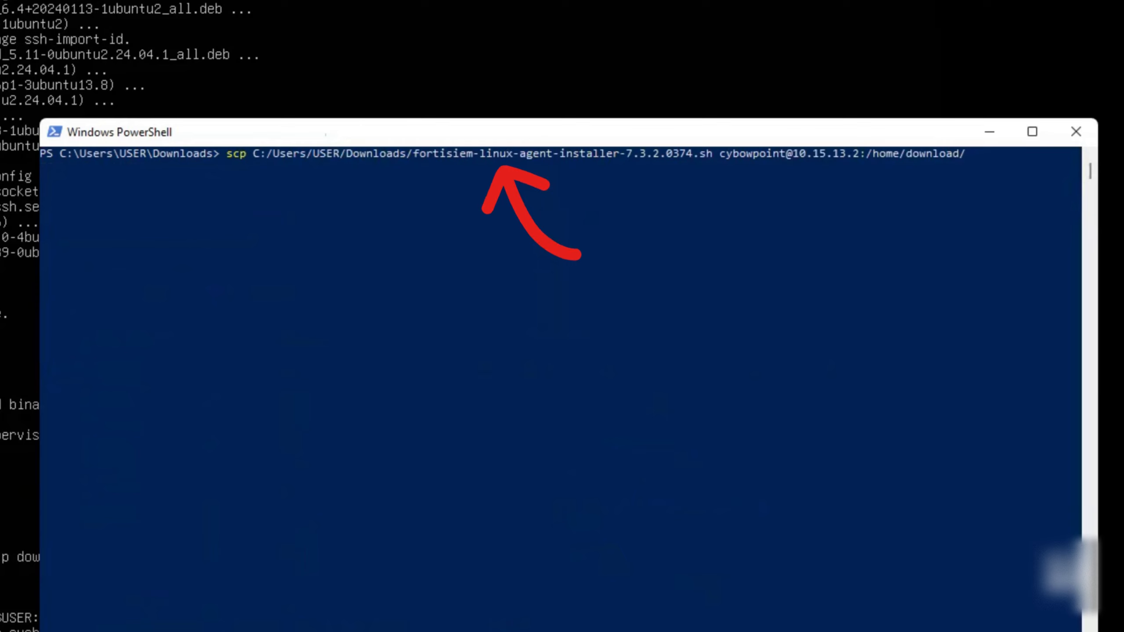
{"action": "key", "text": "Return"}
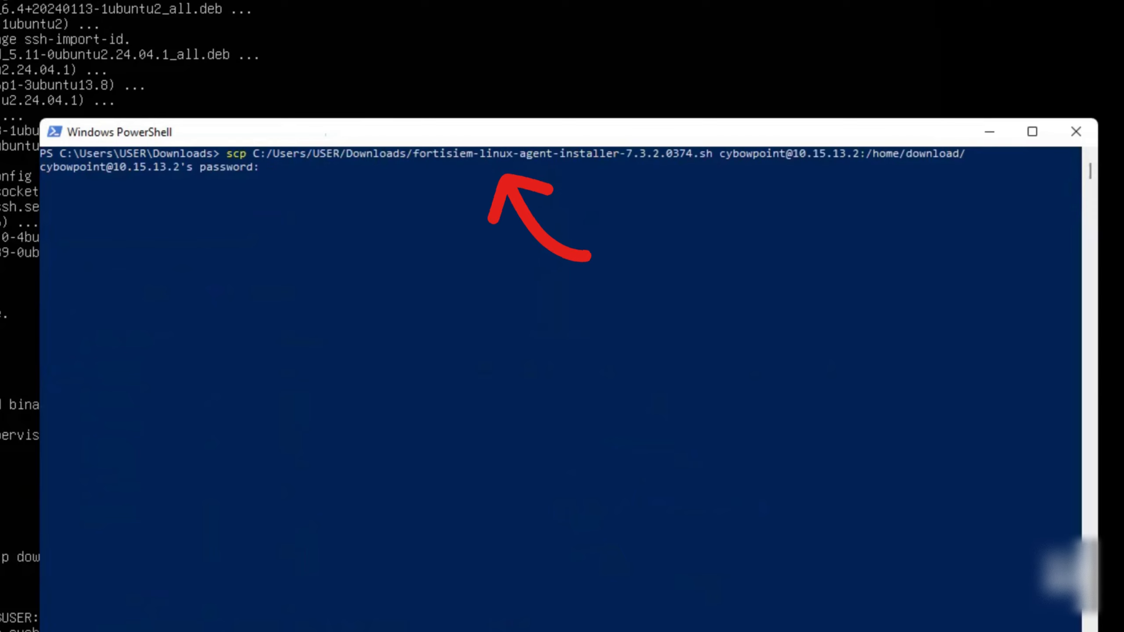
{"action": "key", "text": "Return"}
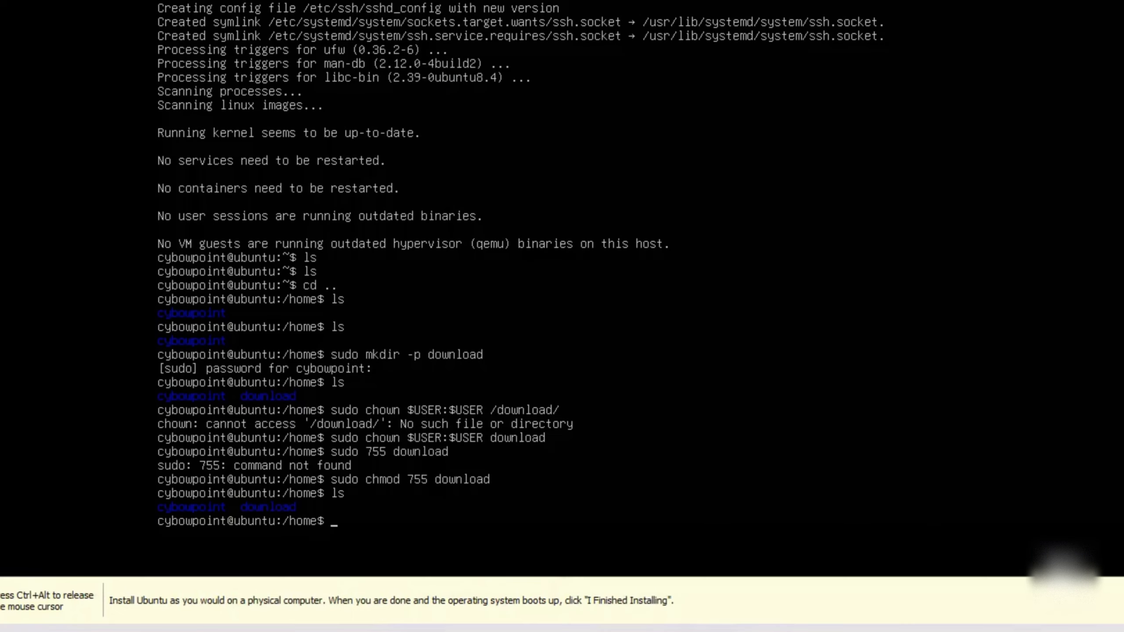
Change into the download folder with cd download after a failed cd /download
{"action": "type", "text": "cd /download"}
{"action": "key", "text": "Return"}
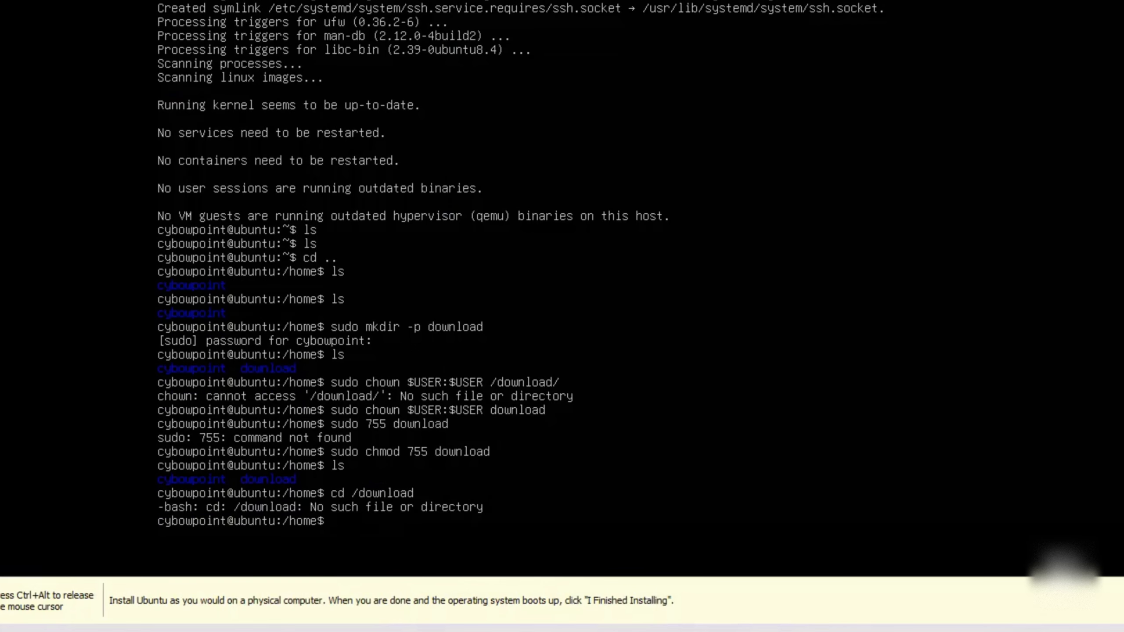
{"action": "key", "text": "Up"}
{"action": "key", "text": "Left"}
{"action": "key", "text": "Left"}
{"action": "key", "text": "Left"}
{"action": "key", "text": "Left"}
{"action": "key", "text": "Left"}
{"action": "key", "text": "Left"}
{"action": "key", "text": "Left"}
{"action": "key", "text": "Left"}
{"action": "key", "text": "Left"}
{"action": "key", "text": "Left"}
{"action": "key", "text": "Left"}
{"action": "key", "text": "Left"}
{"action": "key", "text": "BackSpace"}
{"action": "key", "text": "BackSpace"}
{"action": "key", "text": "BackSpace"}
{"action": "key", "text": "BackSpace"}
{"action": "key", "text": "BackSpace"}
{"action": "key", "text": "BackSpace"}
{"action": "key", "text": "Delete"}
{"action": "key", "text": "Delete"}
{"action": "key", "text": "Delete"}
{"action": "key", "text": "Delete"}
{"action": "type", "text": "download"}
{"action": "key", "text": "Return"}
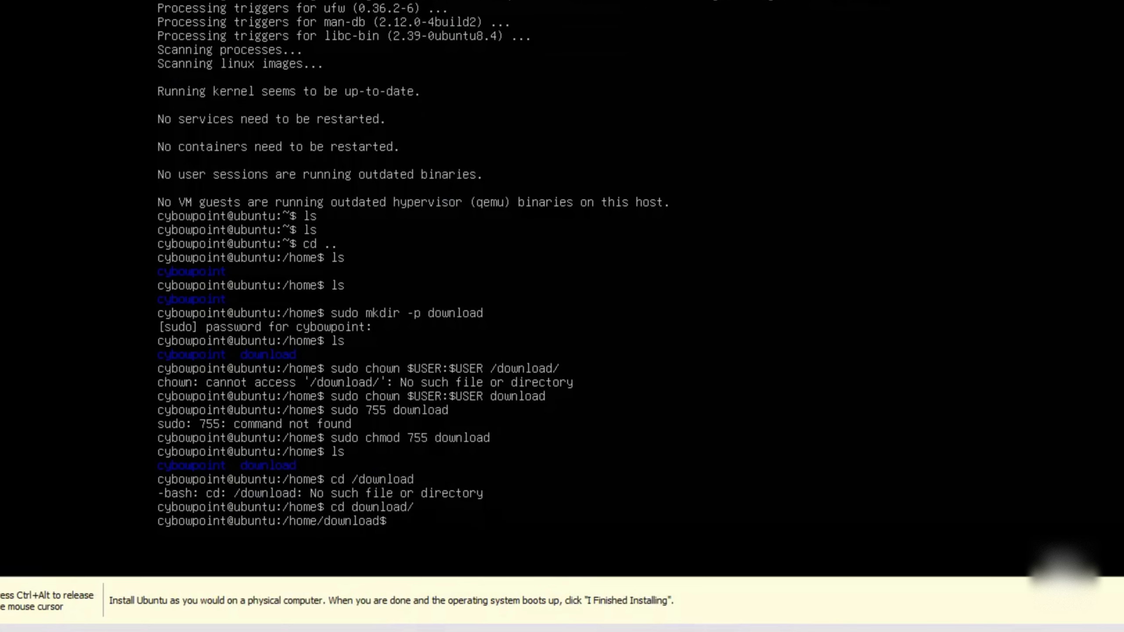
List the folder's files to confirm the installer is present, then release the VM
{"action": "type", "text": "lsd"}
{"action": "key", "text": "BackSpace"}
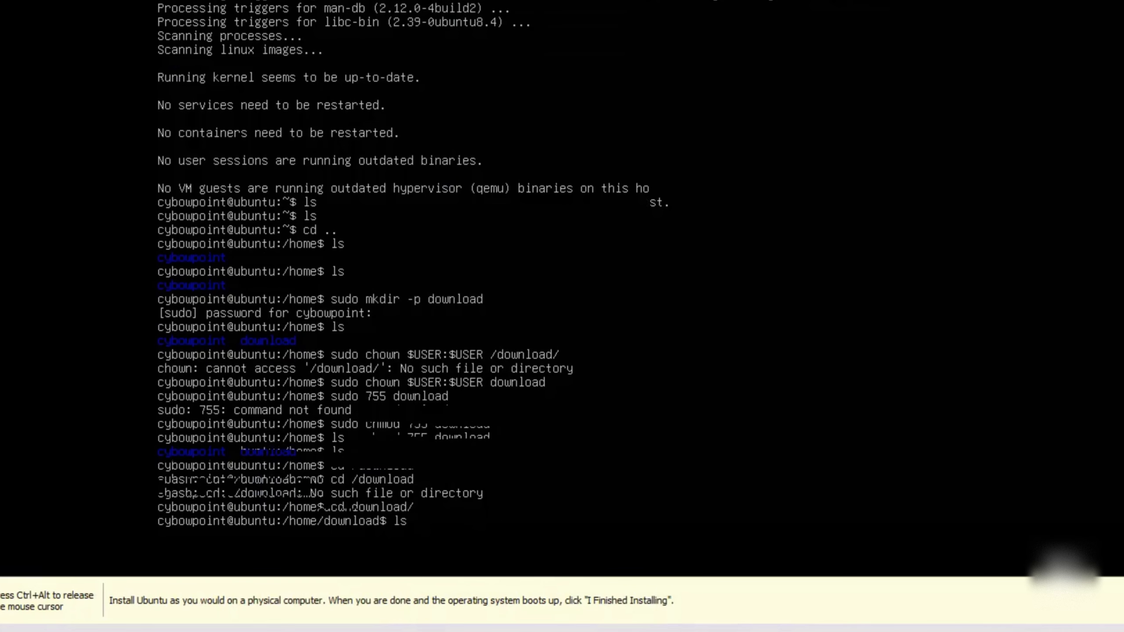
{"action": "key", "text": "Return"}
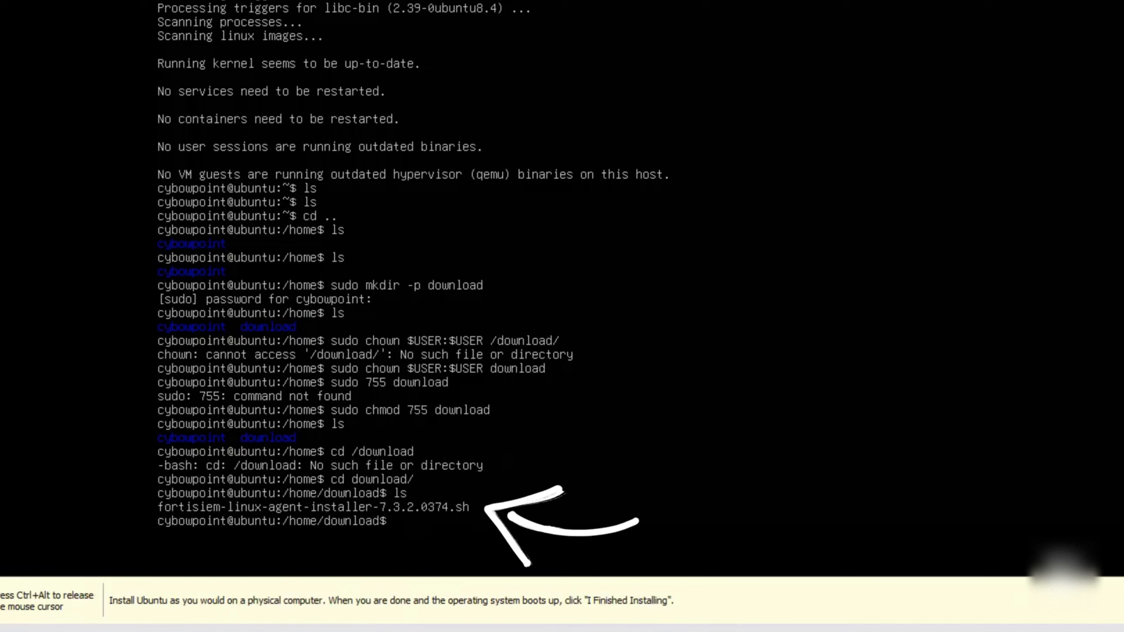
{"action": "key", "text": "ctrl+alt"}
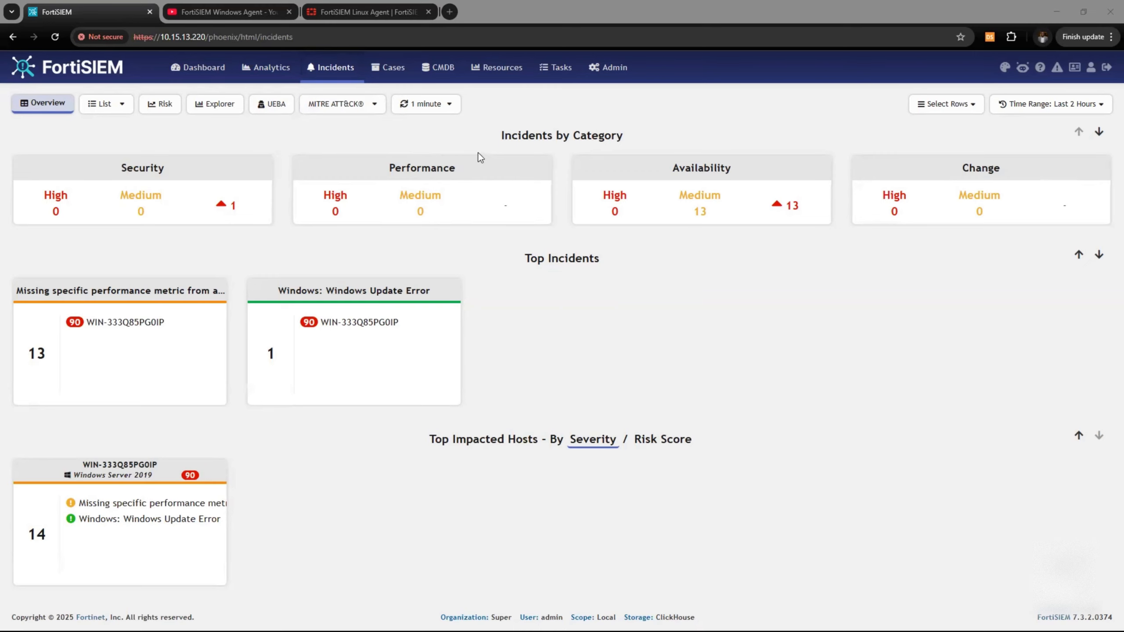
Under CMDB > Users > FortiSIEM Users, create a new user named 'agent' and show its FortiSIEM Attributes
{"action": "left_click", "coordinate": [198, 67]}
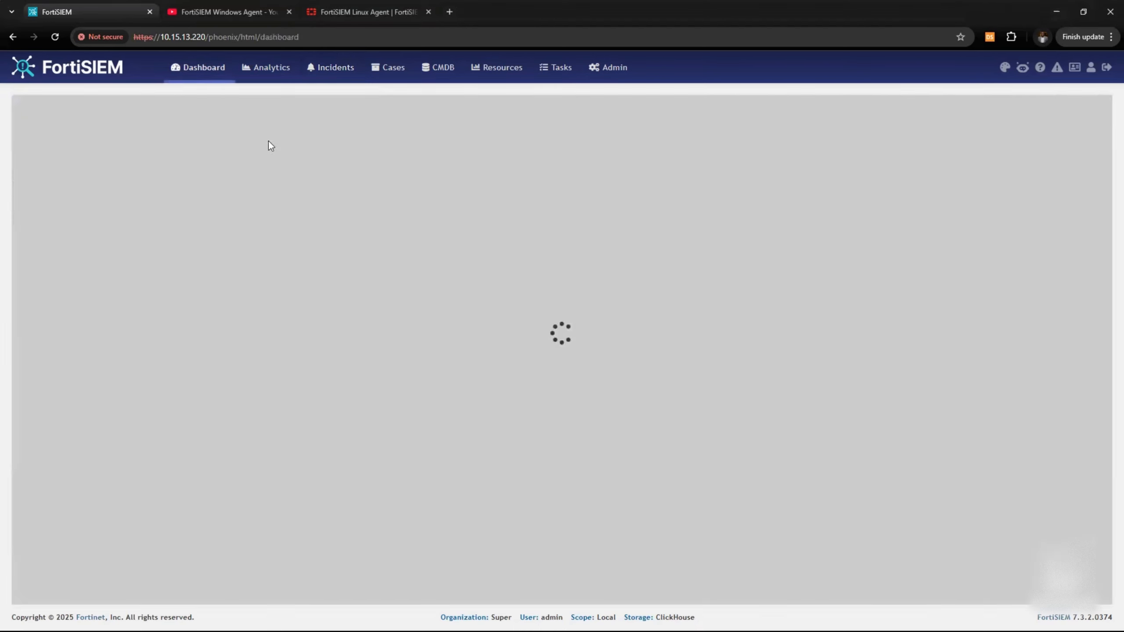
{"action": "left_click", "coordinate": [440, 68]}
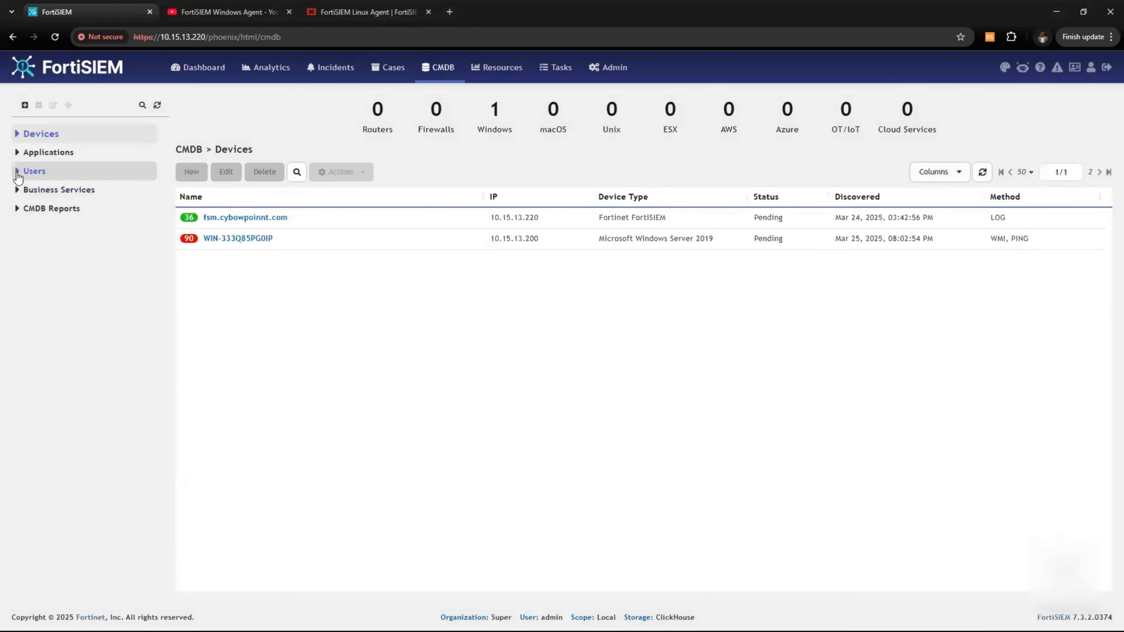
{"action": "left_click", "coordinate": [37, 173]}
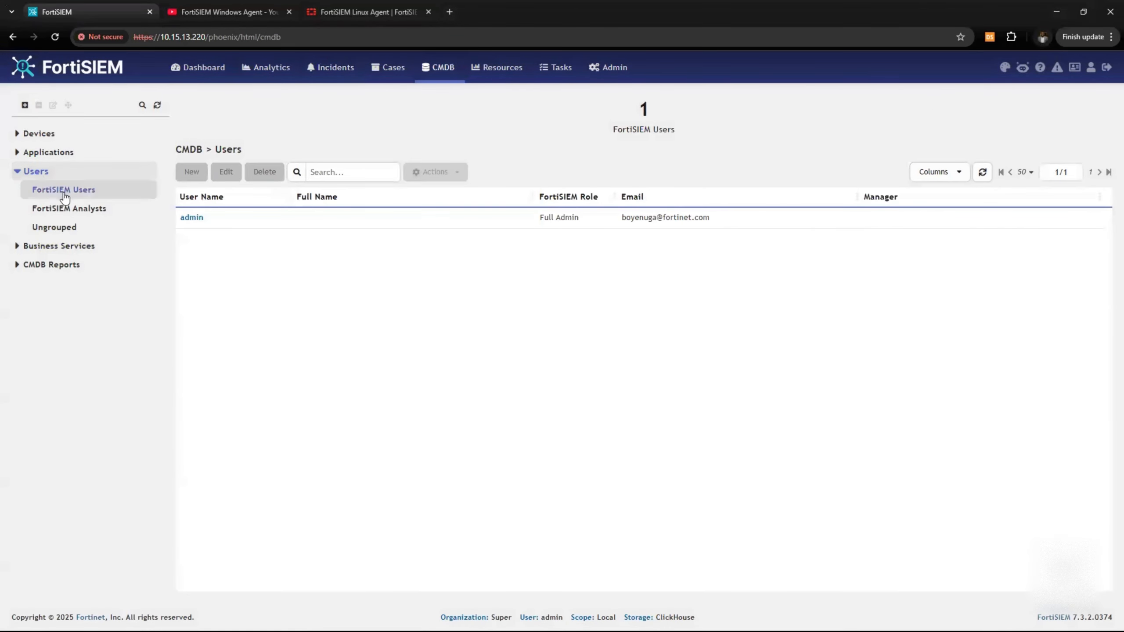
{"action": "left_click", "coordinate": [56, 193]}
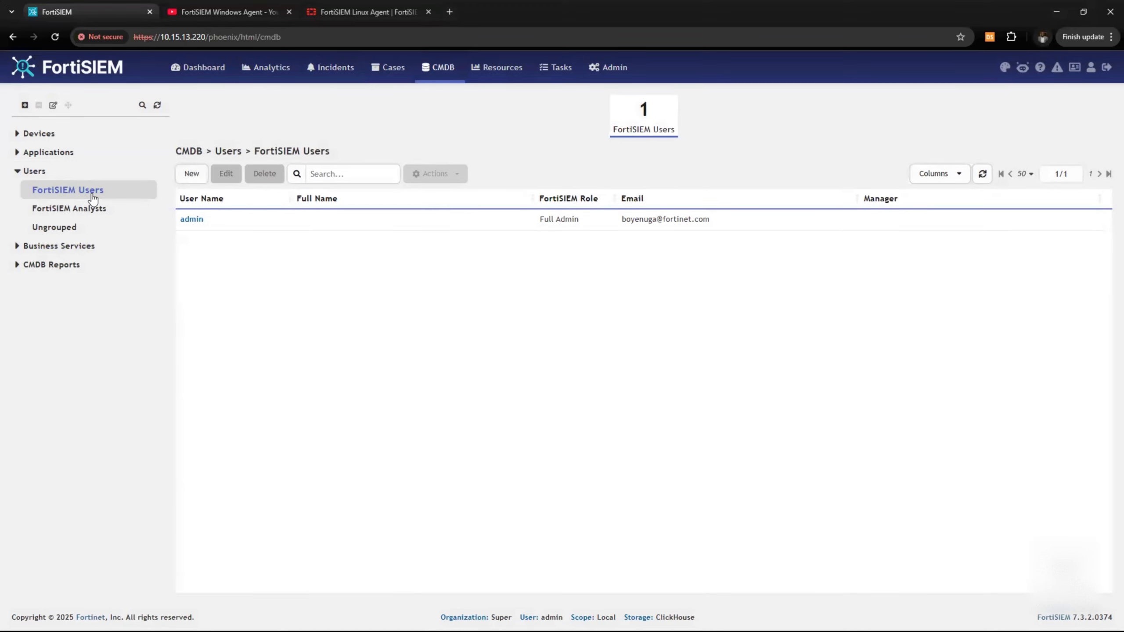
{"action": "left_click", "coordinate": [190, 174]}
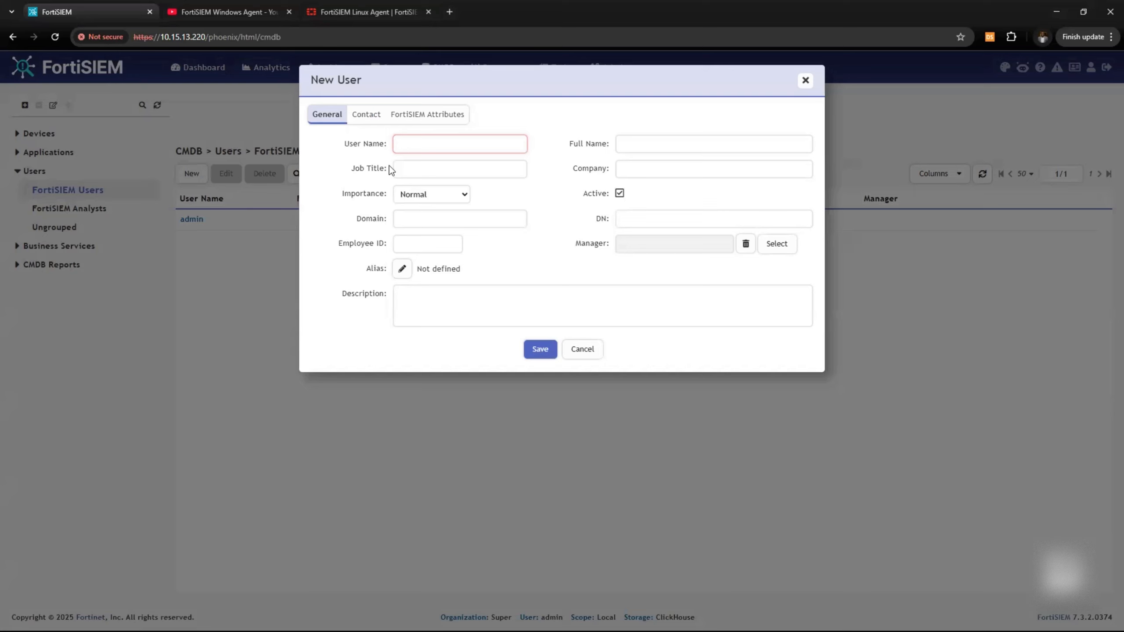
{"action": "left_click", "coordinate": [416, 143]}
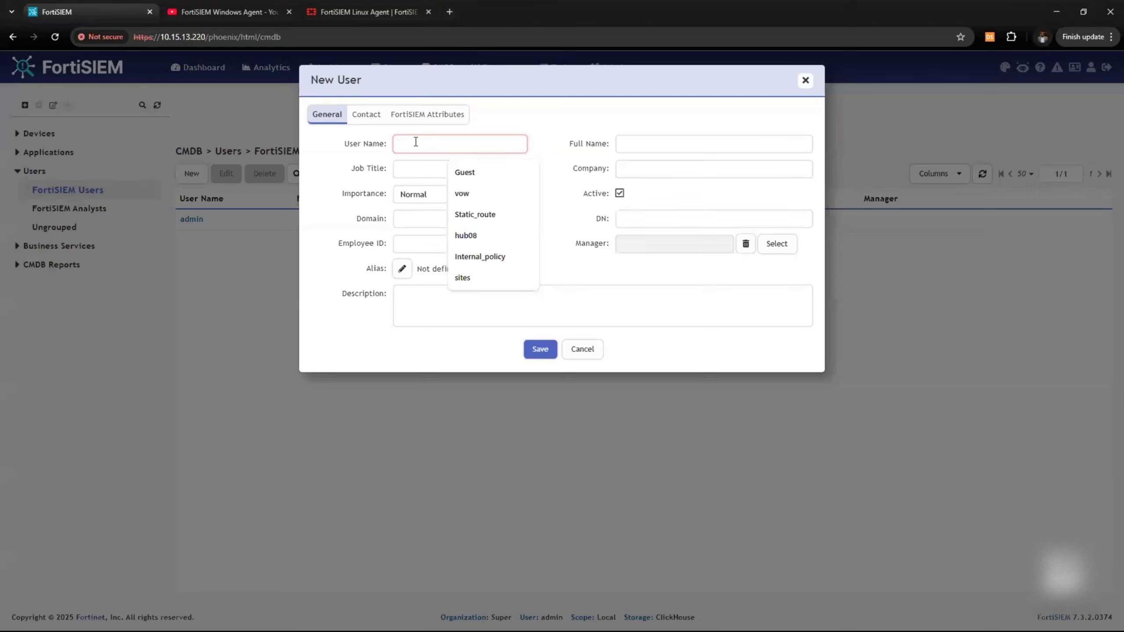
{"action": "type", "text": "agent"}
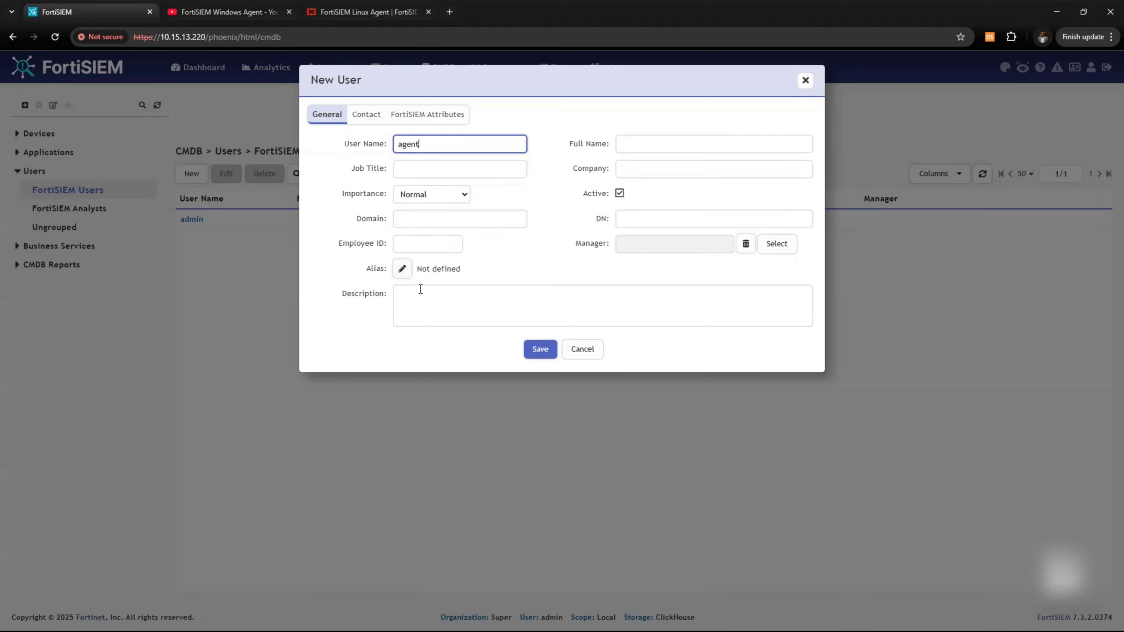
{"action": "left_click", "coordinate": [414, 117]}
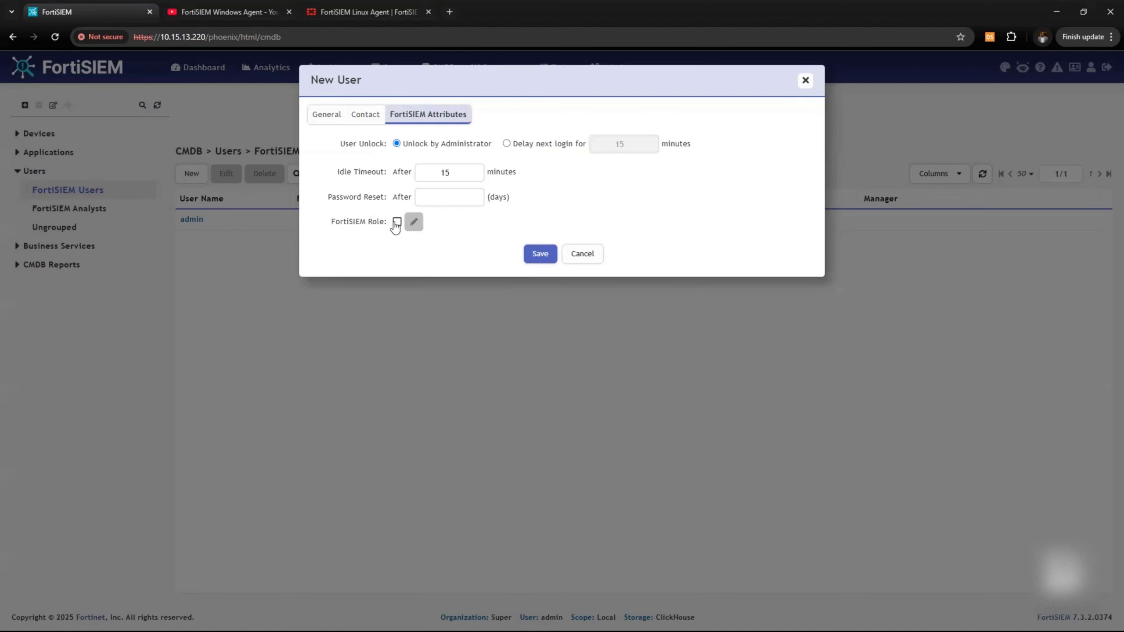
Give the agent user a FortiSIEM Role of Agent Admin with a confirmed password, and save it
{"action": "left_click", "coordinate": [396, 223]}
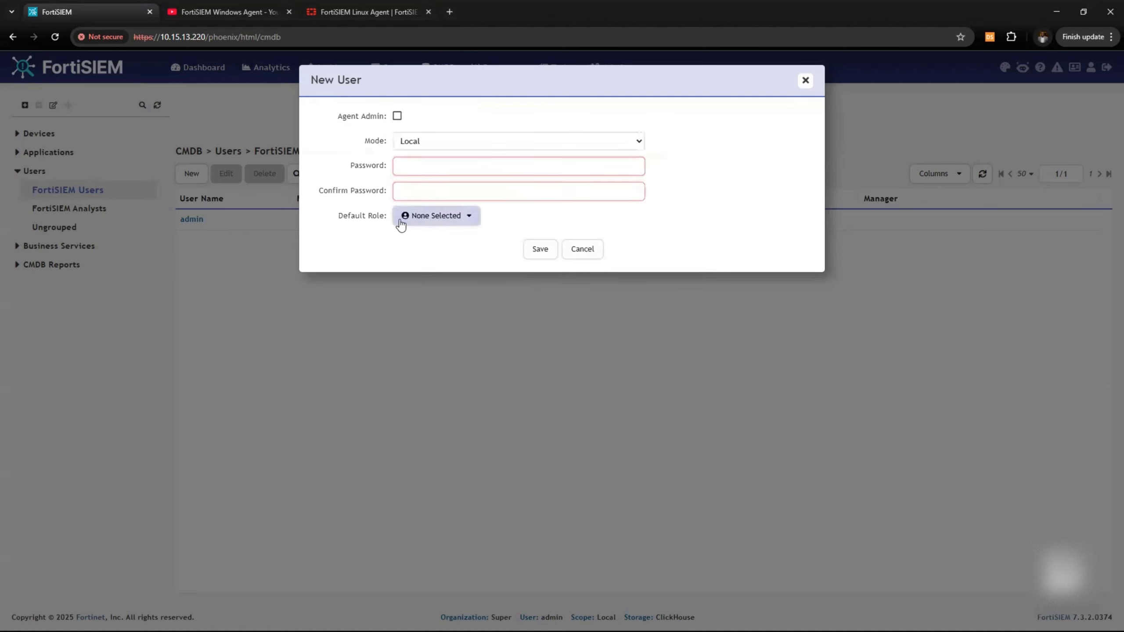
{"action": "left_click", "coordinate": [398, 116]}
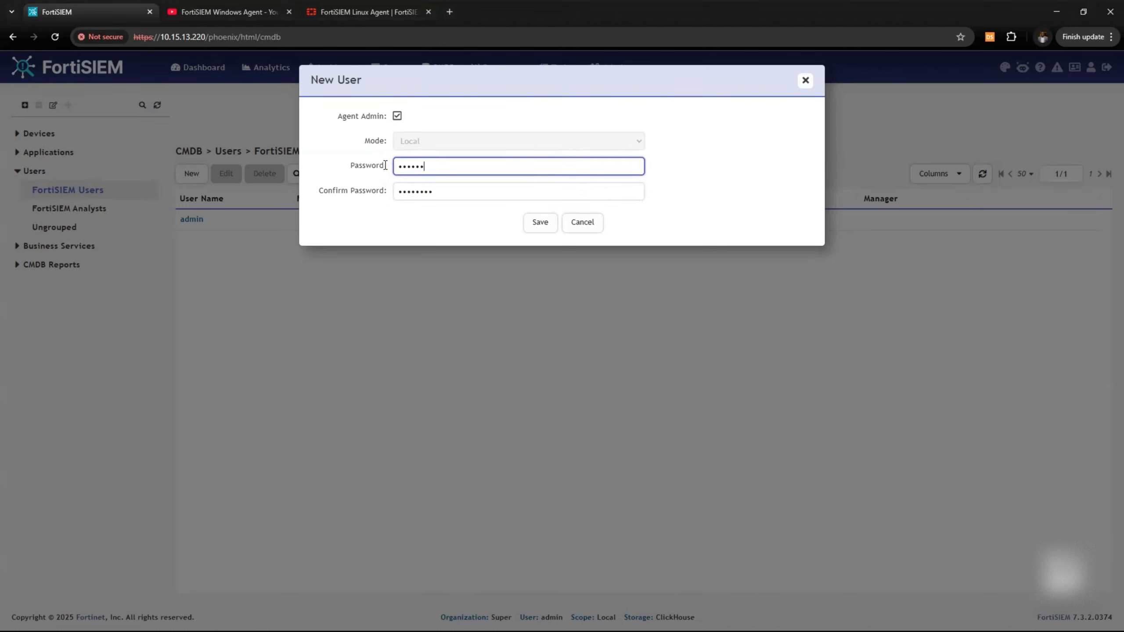
{"action": "type", "text": "•••"}
{"action": "key", "text": "Tab"}
{"action": "type", "text": "•••••"}
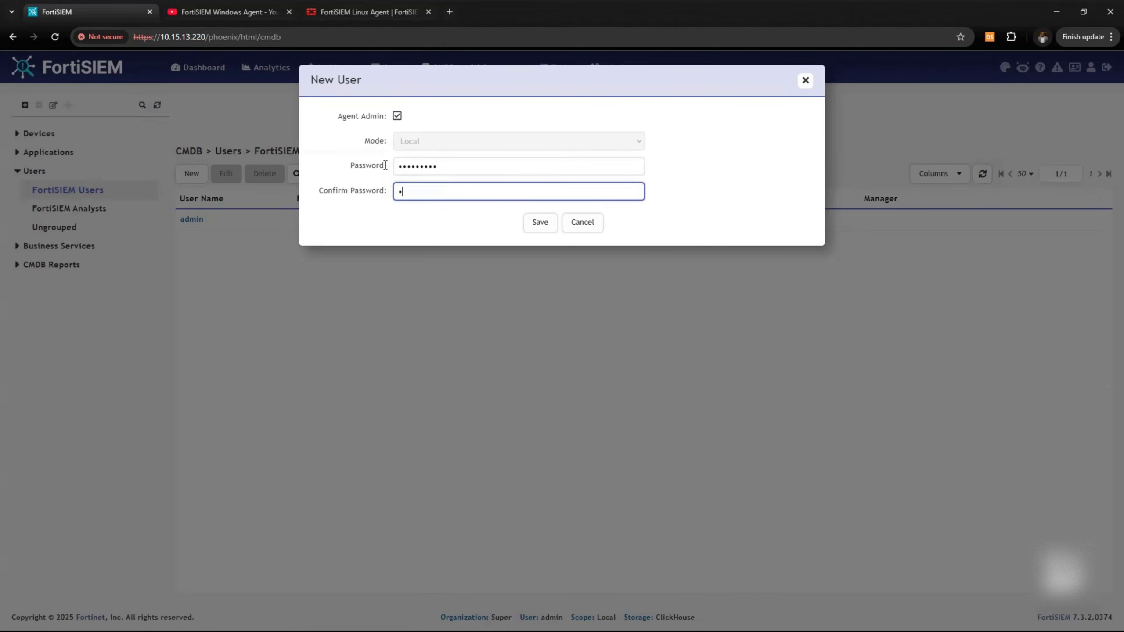
{"action": "type", "text": "••••"}
{"action": "left_click", "coordinate": [533, 226]}
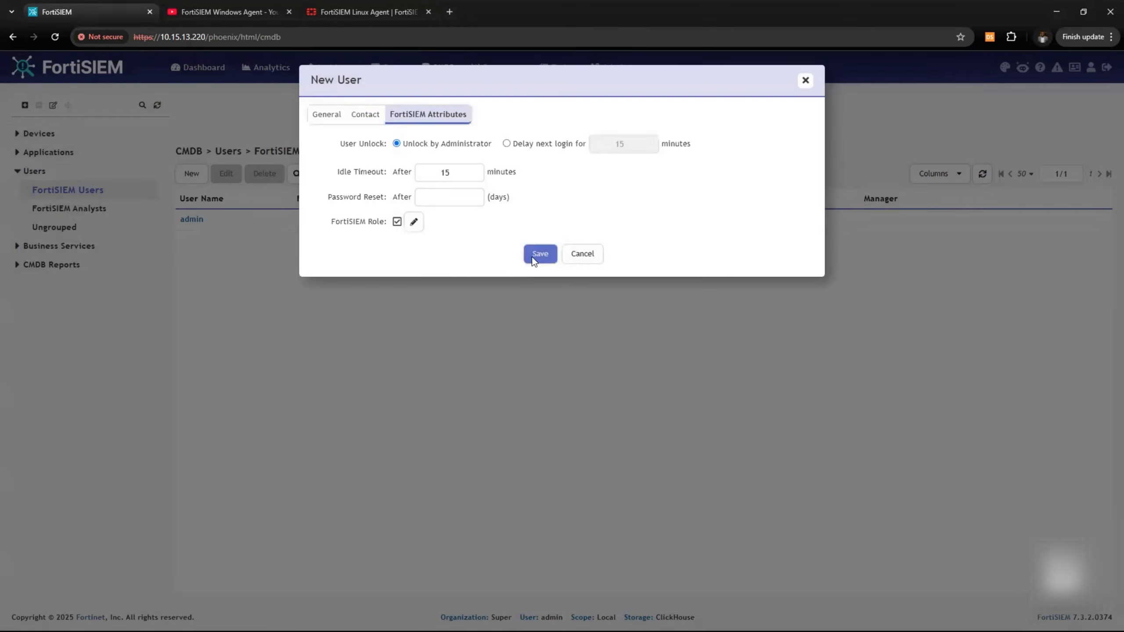
{"action": "left_click", "coordinate": [534, 258]}
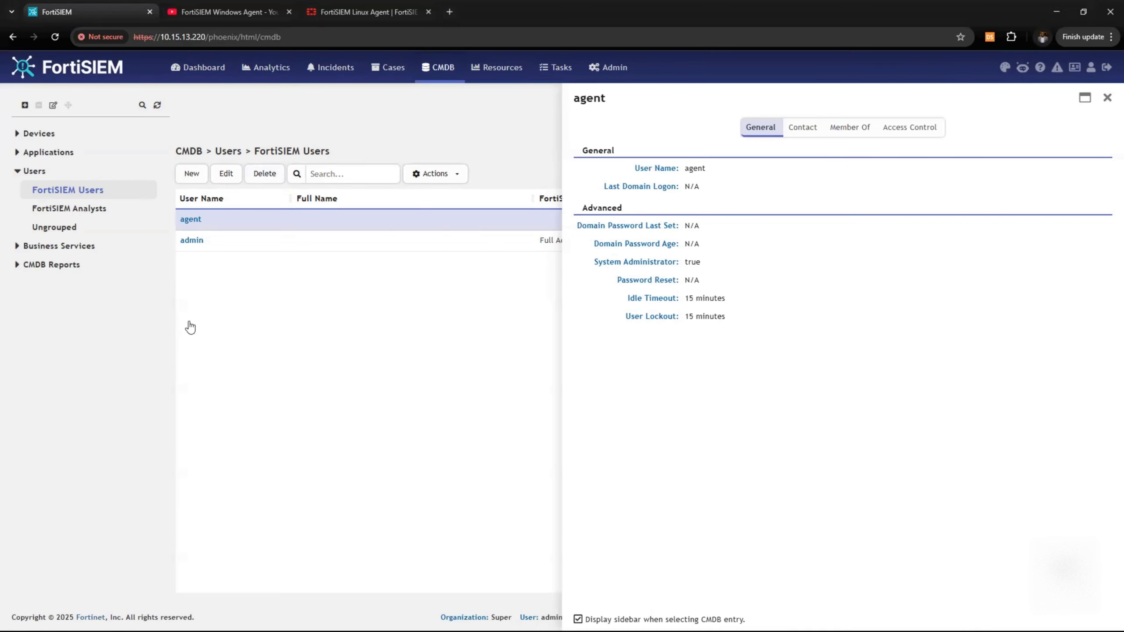
Close the agent user's details sidebar and return to the Linux agent installation guide
{"action": "left_click", "coordinate": [57, 208]}
{"action": "left_click", "coordinate": [64, 190]}
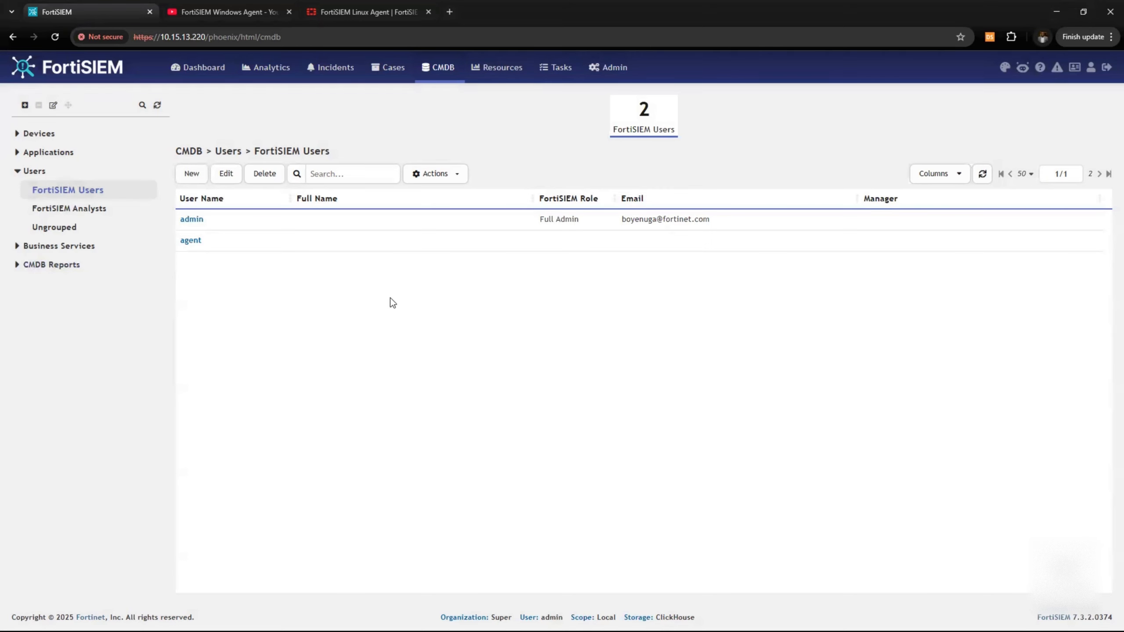
{"action": "left_click", "coordinate": [353, 14]}
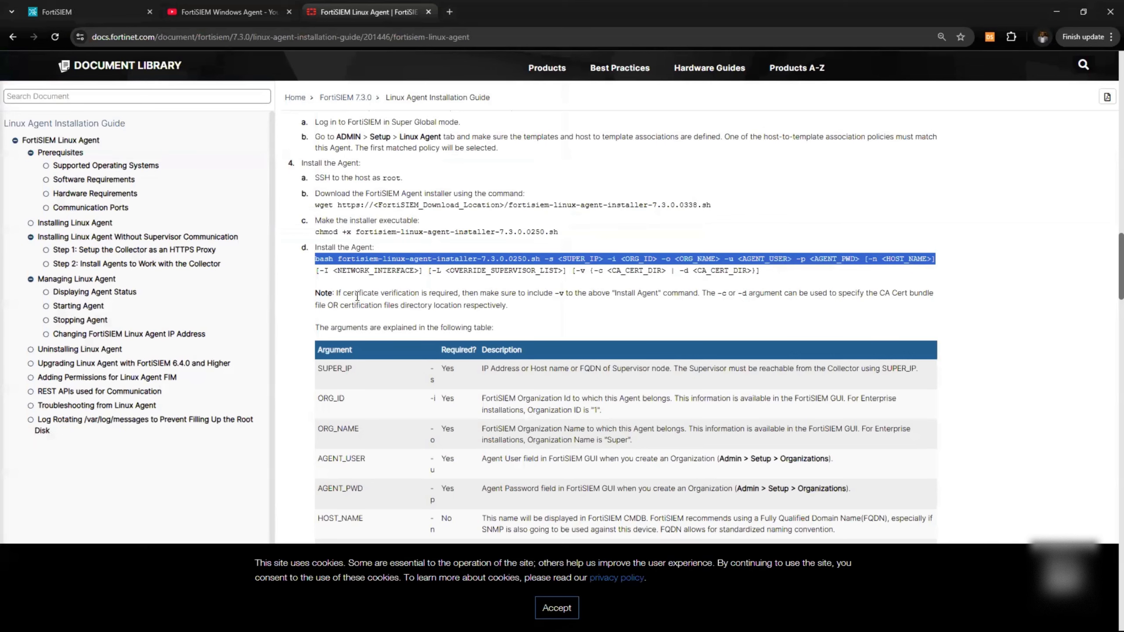
Bring up the agent install command from the guide in Notepad
{"action": "scroll", "coordinate": [357, 297], "scroll_direction": "up", "scroll_amount": 1}
{"action": "left_click_drag", "start_coordinate": [316, 318], "coordinate": [670, 318]}
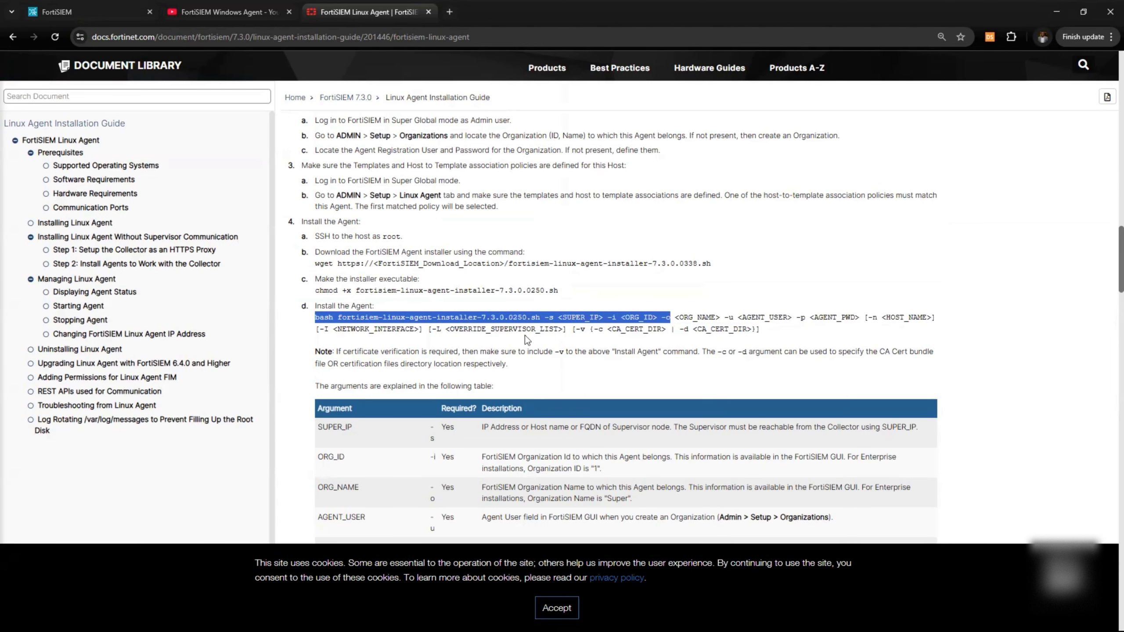
{"action": "key", "text": "super"}
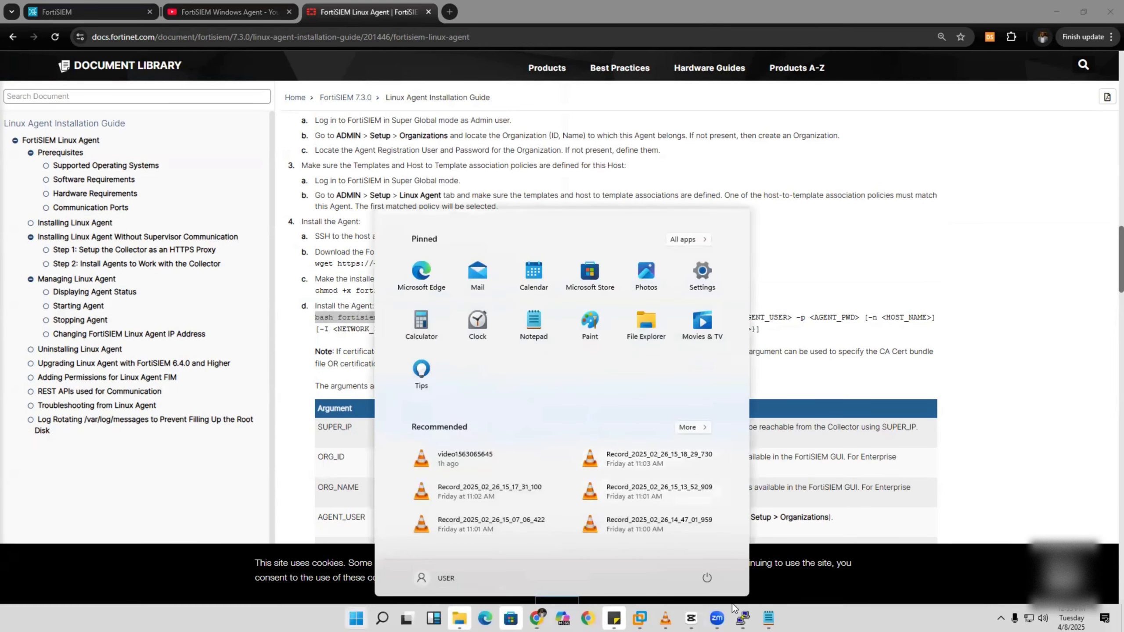
{"action": "left_click", "coordinate": [769, 619]}
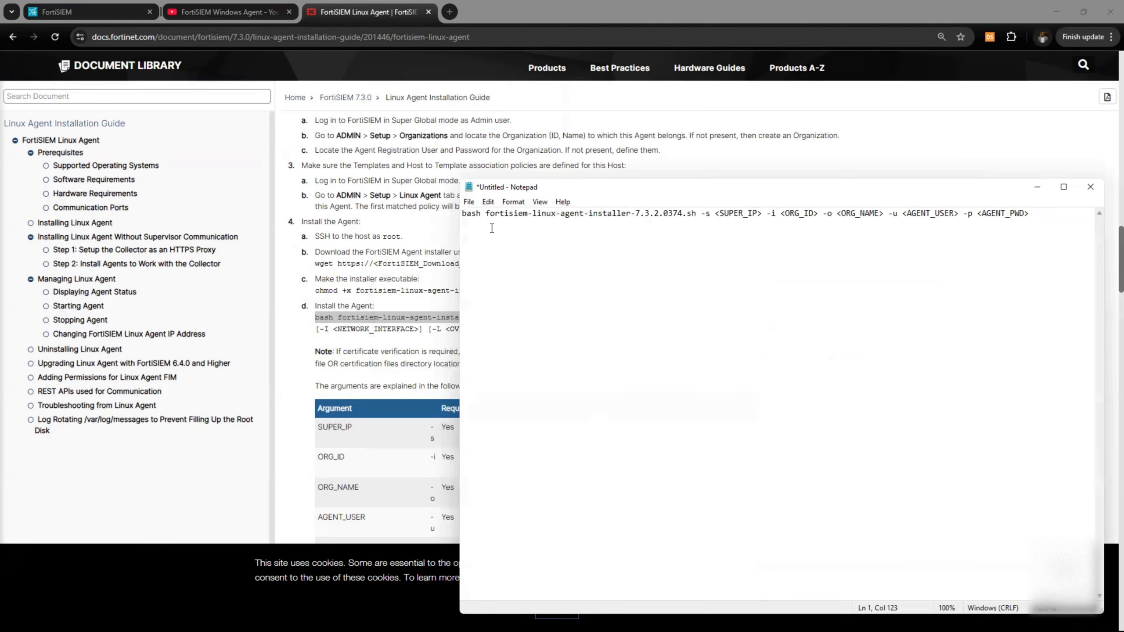
{"action": "left_click", "coordinate": [482, 216]}
{"action": "left_click_drag", "start_coordinate": [337, 182], "coordinate": [614, 183]}
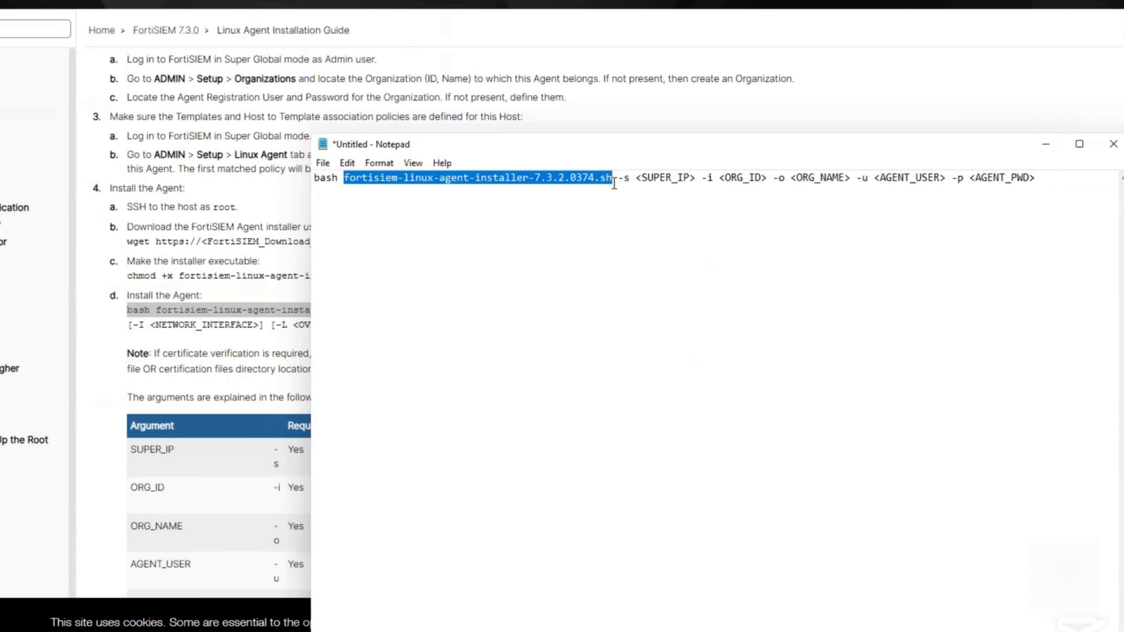
Replace the <SUPER_IP> placeholder with the FortiSIEM server IP 10.15.13.220
{"action": "left_click_drag", "start_coordinate": [642, 182], "coordinate": [689, 178]}
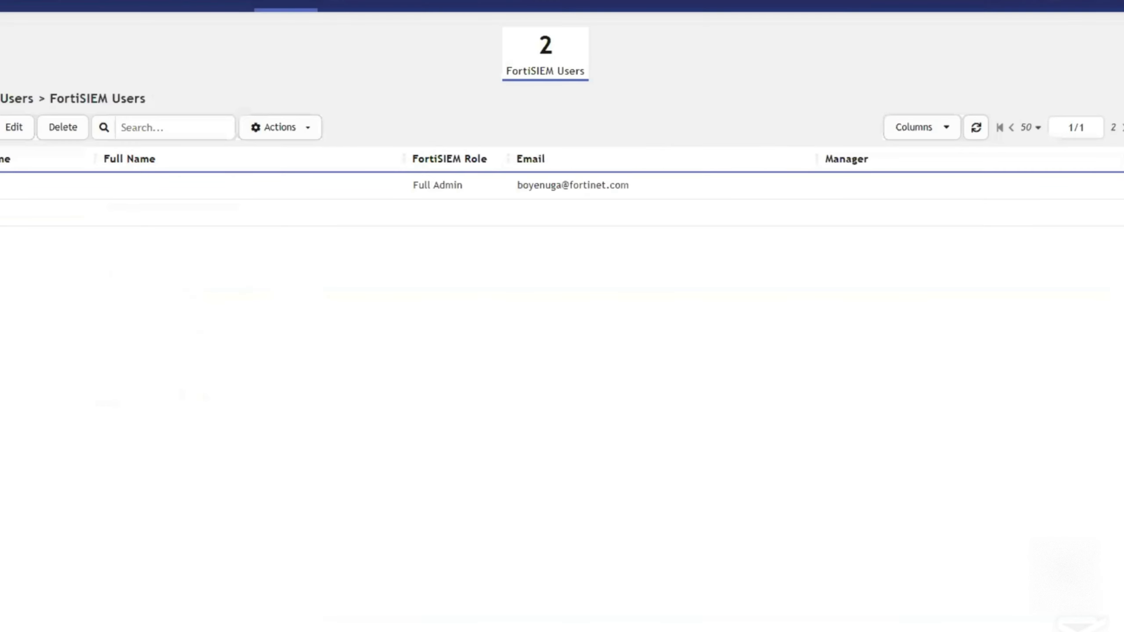
{"action": "double_click", "coordinate": [181, 39]}
{"action": "key", "text": "ctrl+c"}
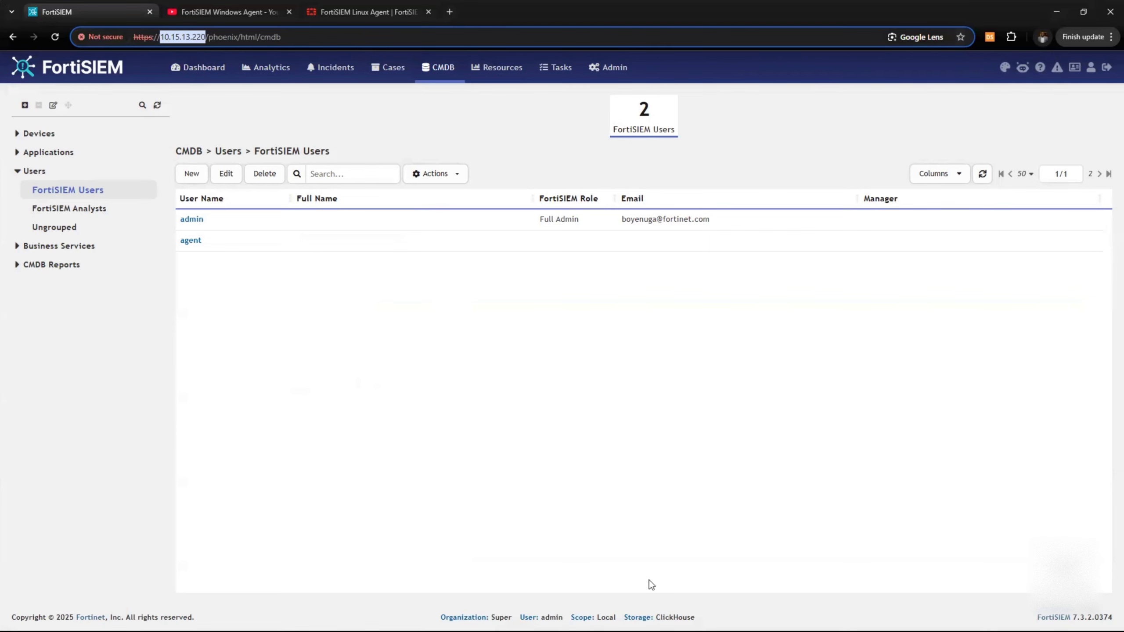
{"action": "key", "text": "super"}
{"action": "left_click", "coordinate": [768, 619]}
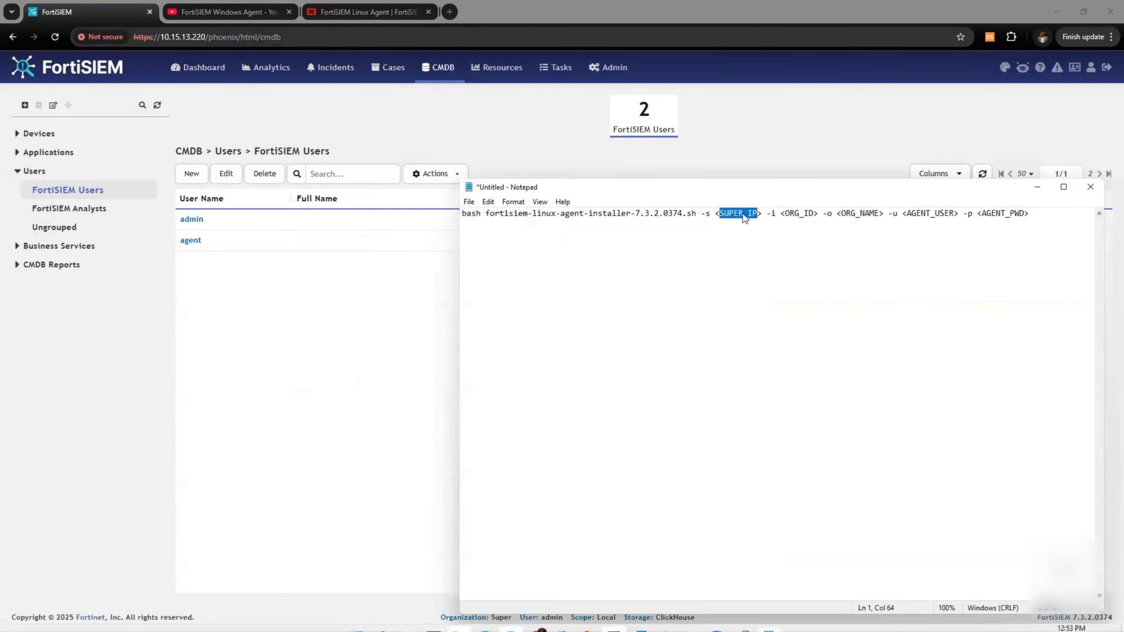
{"action": "key", "text": "ctrl+v"}
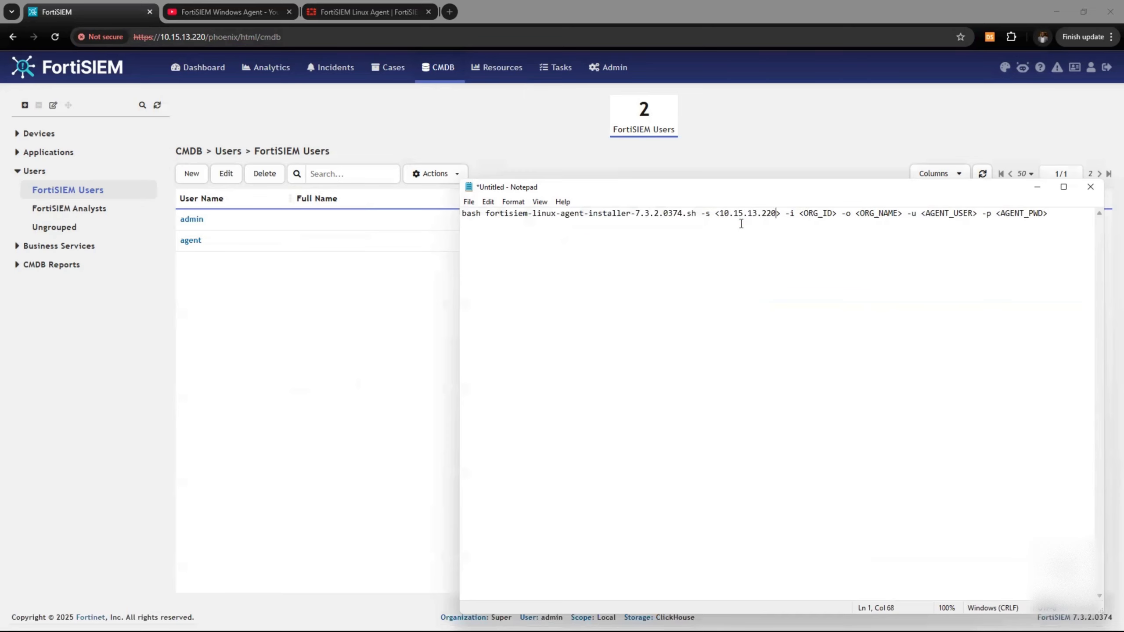
{"action": "key", "text": "BackSpace"}
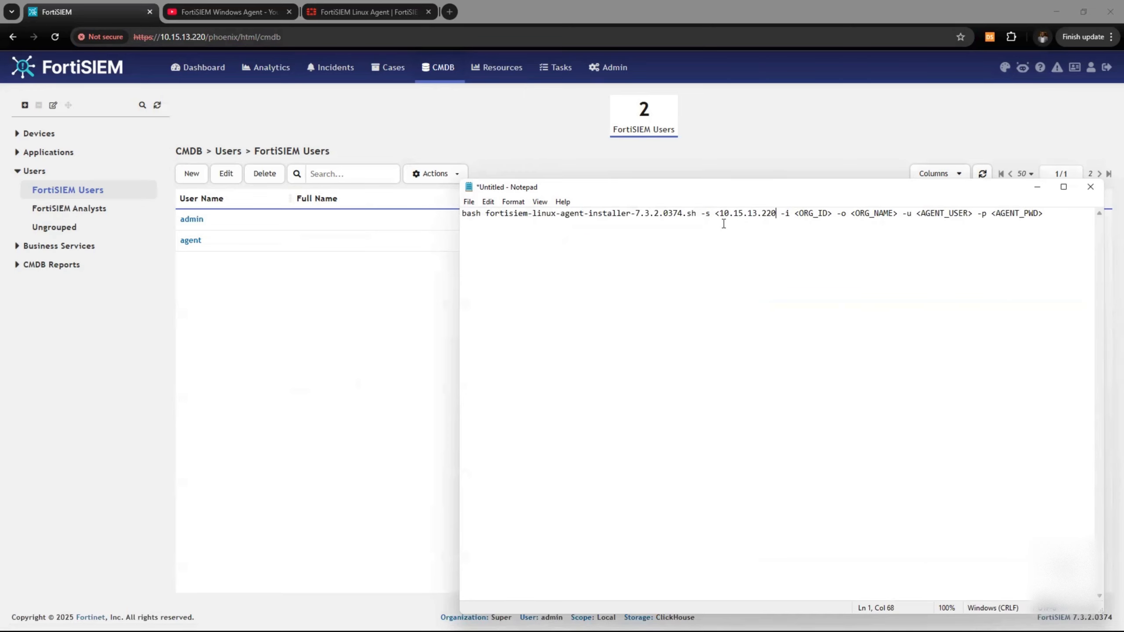
{"action": "left_click", "coordinate": [721, 217]}
{"action": "key", "text": "BackSpace"}
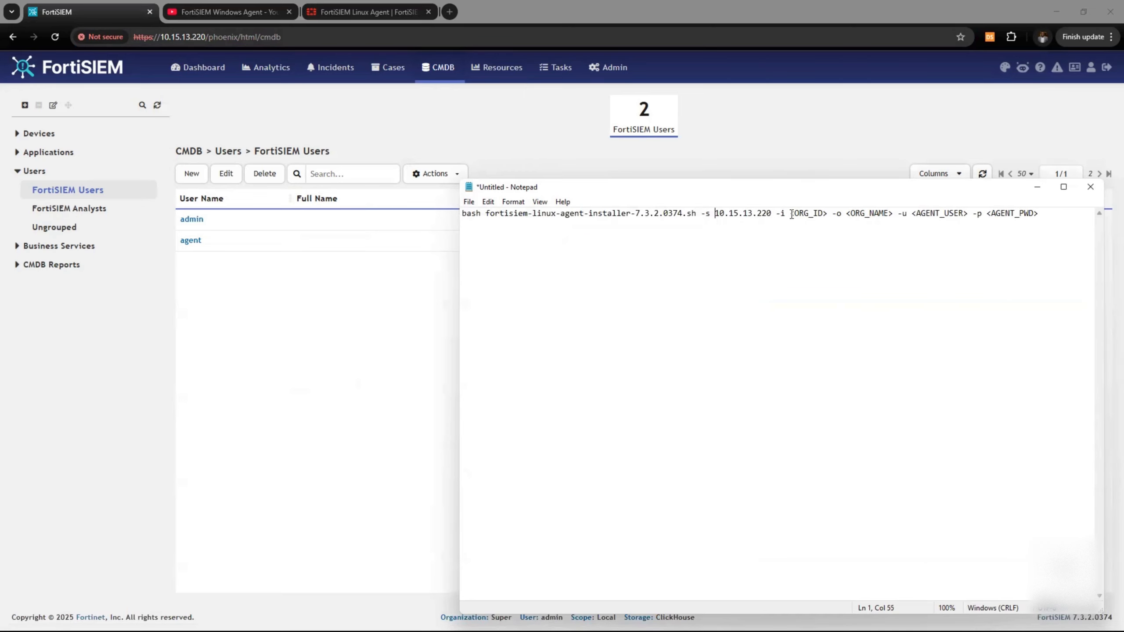
Replace the <ORG_ID> placeholder with 1
{"action": "left_click_drag", "start_coordinate": [791, 217], "coordinate": [823, 220]}
{"action": "key", "text": "BackSpace"}
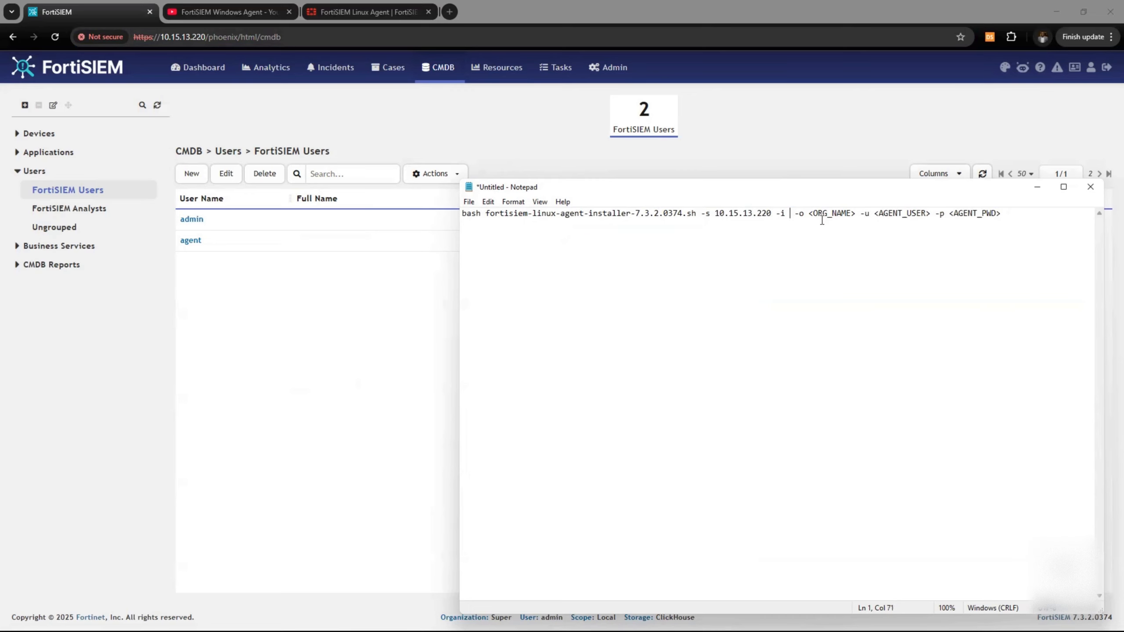
{"action": "type", "text": "1"}
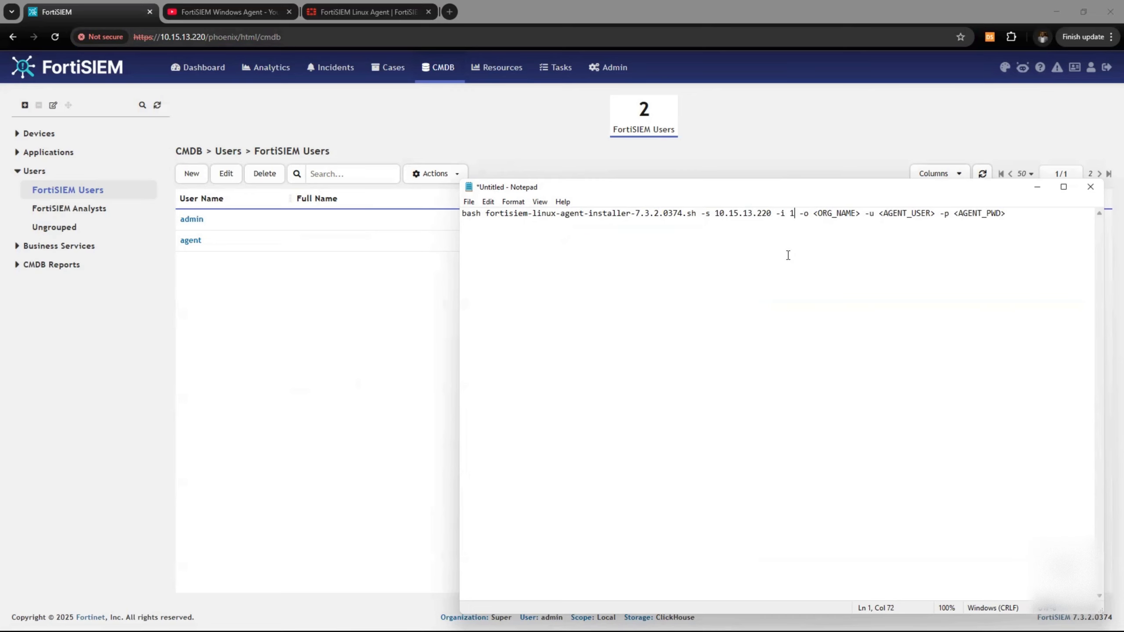
Check the FortiSIEM footer to confirm the organization is Super, then return to Notepad
{"action": "left_click", "coordinate": [433, 598]}
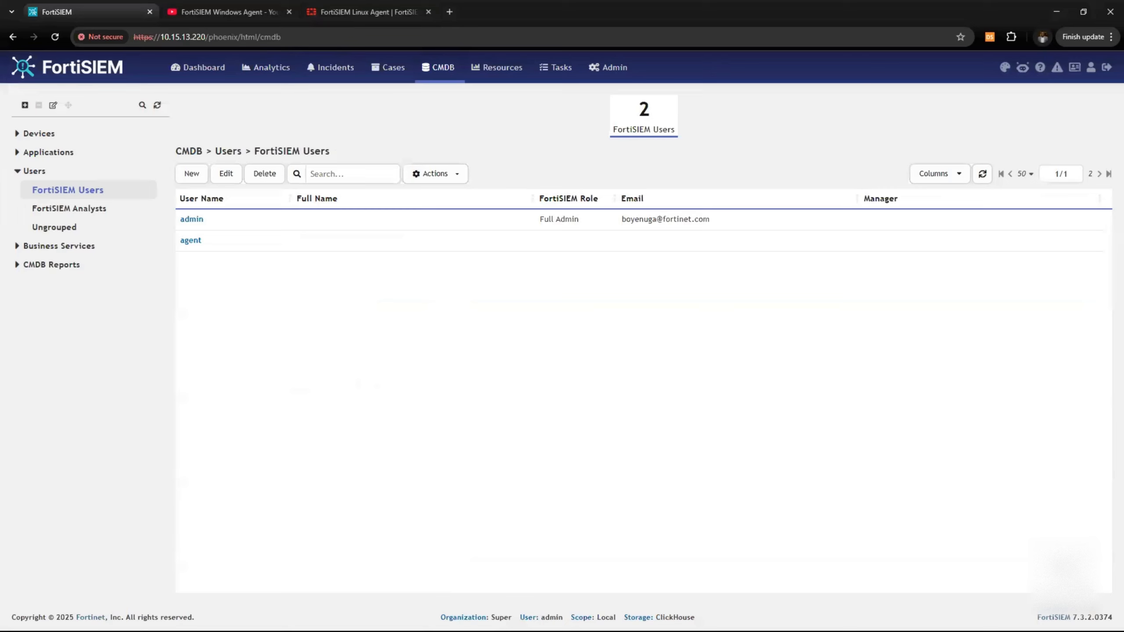
{"action": "left_click_drag", "start_coordinate": [441, 618], "coordinate": [514, 617]}
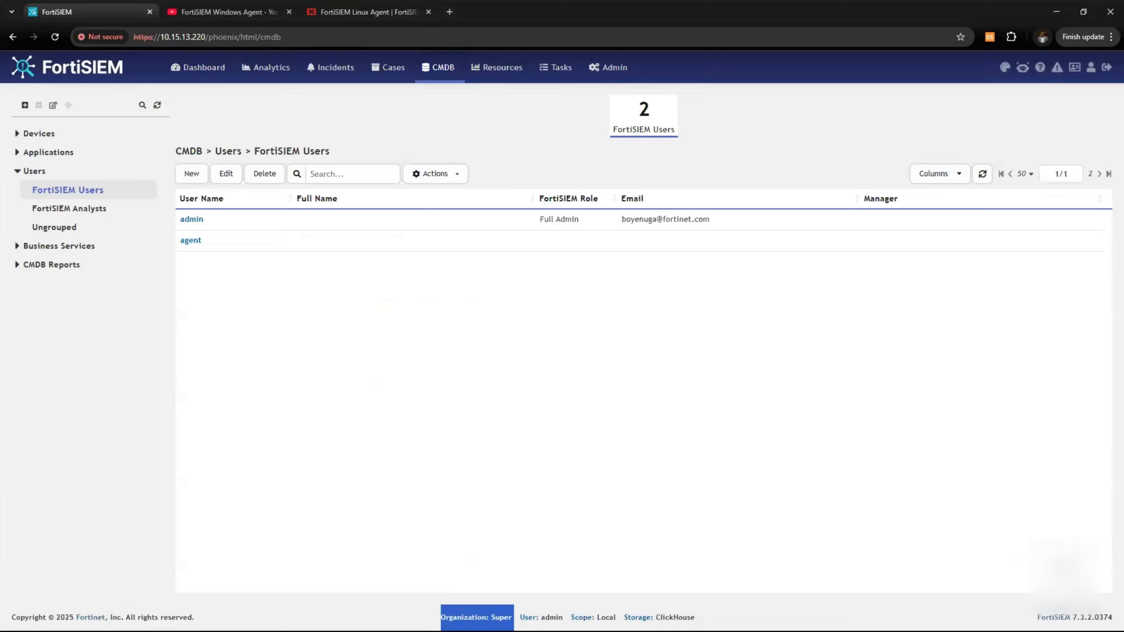
{"action": "left_click_drag", "start_coordinate": [598, 618], "coordinate": [606, 617]}
{"action": "key", "text": "super"}
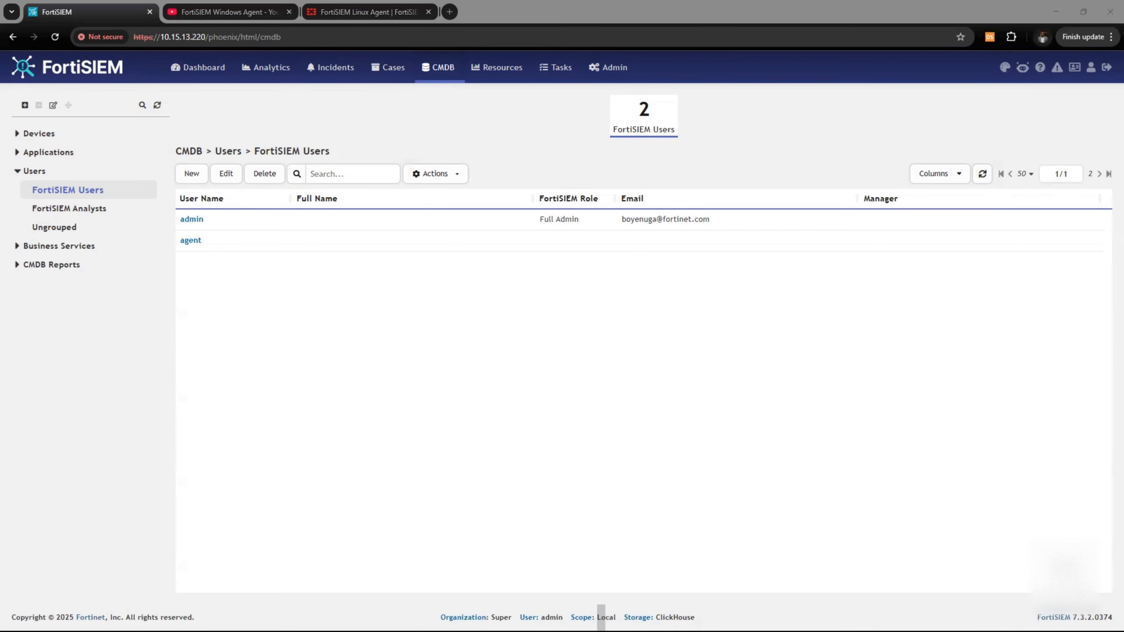
{"action": "left_click", "coordinate": [769, 622]}
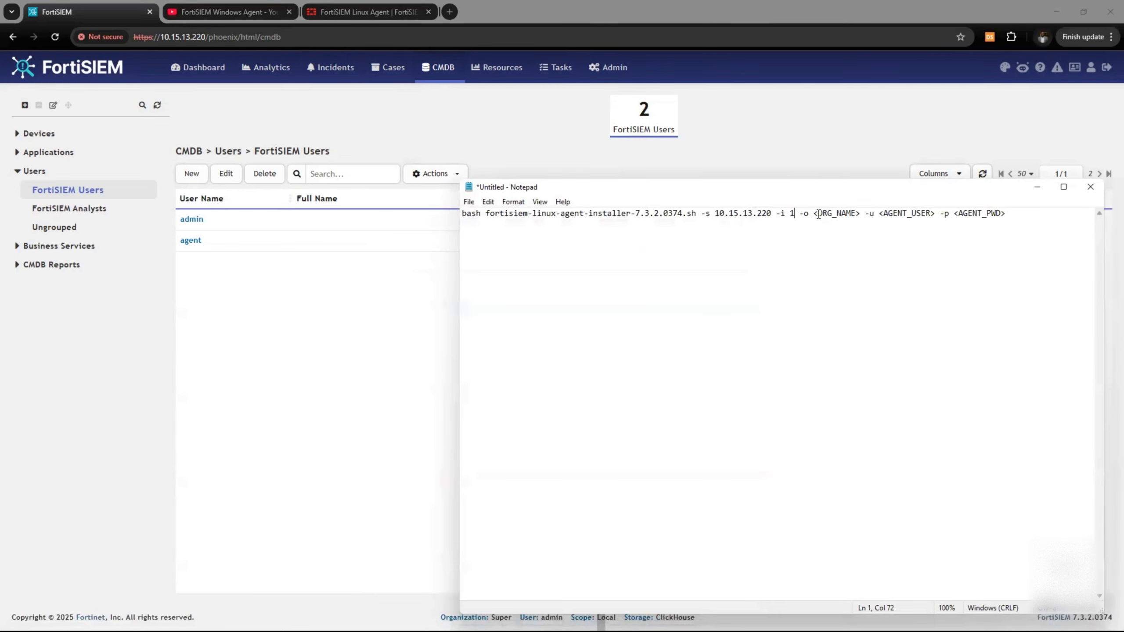
Replace the placeholders with organization Super, user agent and the agent user's password
{"action": "left_click_drag", "start_coordinate": [818, 217], "coordinate": [857, 217]}
{"action": "key", "text": "BackSpace"}
{"action": "left_click", "coordinate": [823, 216]}
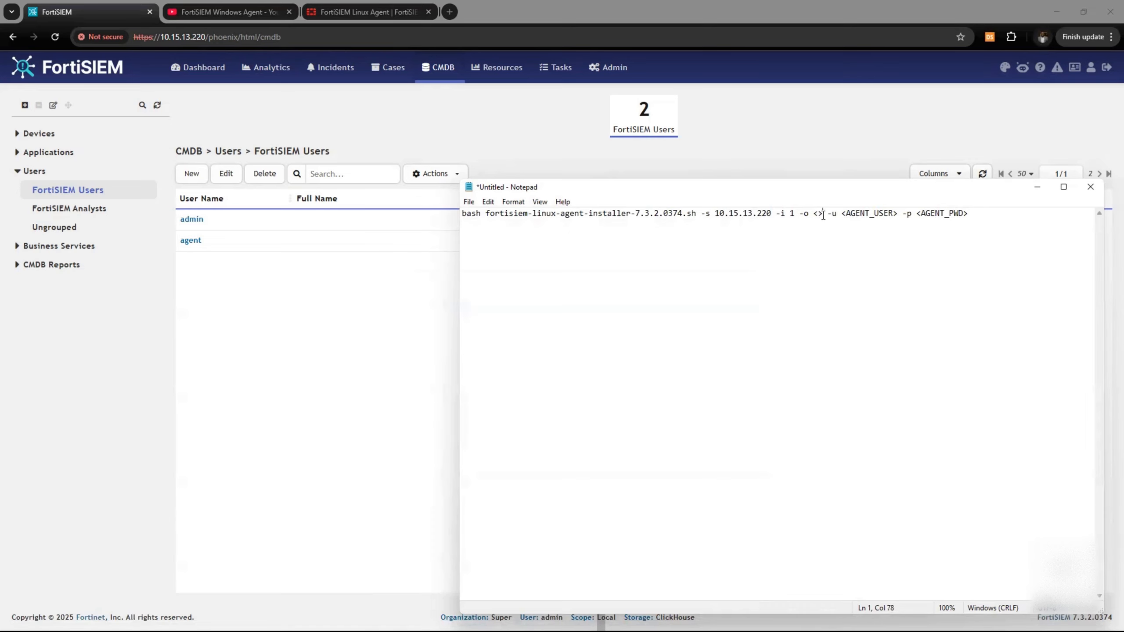
{"action": "key", "text": "BackSpace"}
{"action": "key", "text": "BackSpace"}
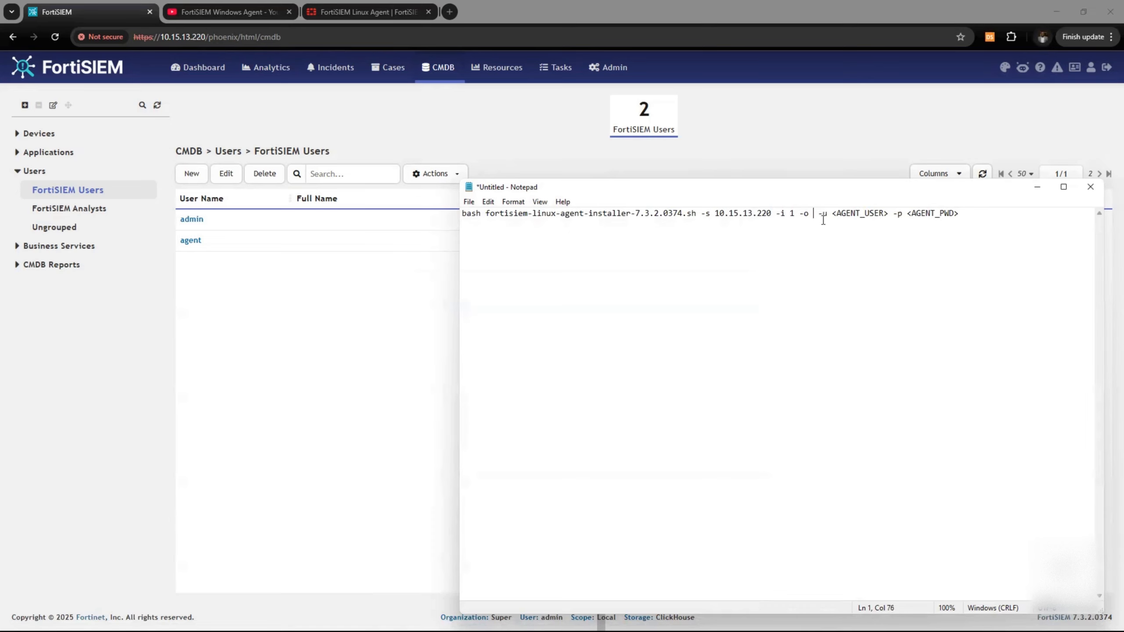
{"action": "type", "text": "Super"}
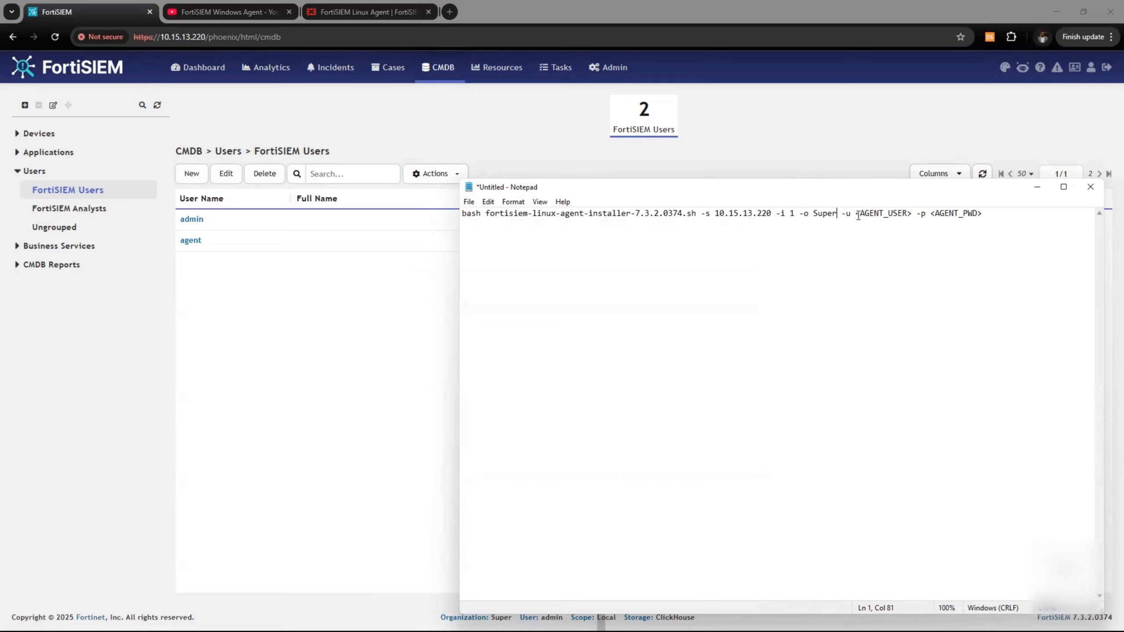
{"action": "left_click_drag", "start_coordinate": [855, 214], "coordinate": [911, 214]}
{"action": "type", "text": "agent"}
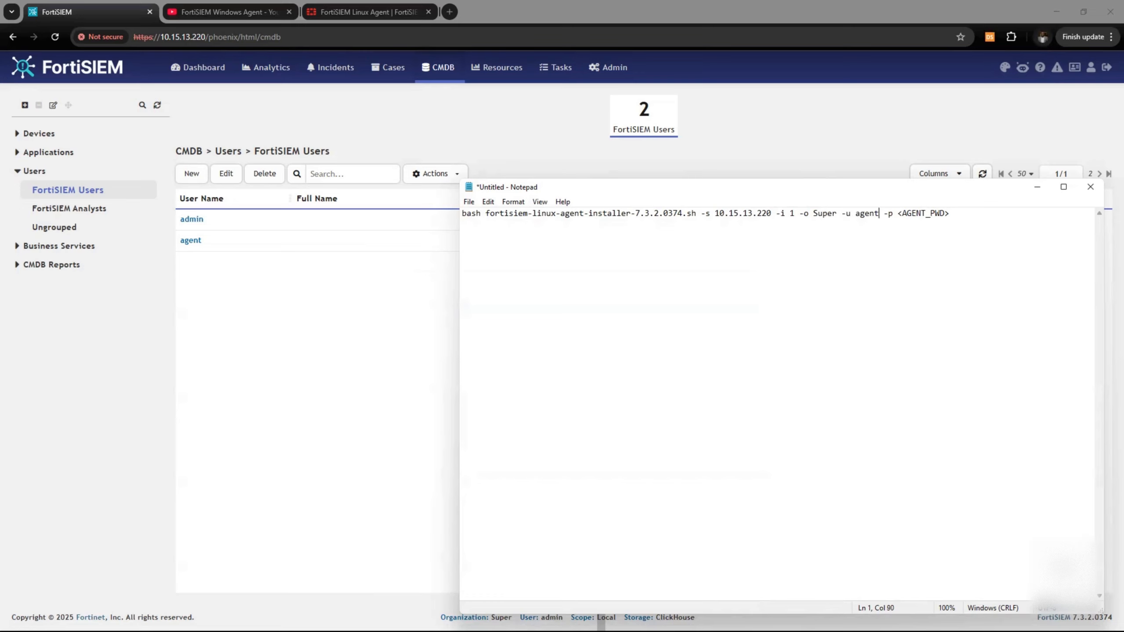
{"action": "left_click_drag", "start_coordinate": [898, 215], "coordinate": [950, 219]}
Select and copy the entire installer command line
{"action": "left_click_drag", "start_coordinate": [951, 214], "coordinate": [465, 217]}
{"action": "right_click", "coordinate": [464, 219]}
{"action": "left_click_drag", "start_coordinate": [950, 214], "coordinate": [457, 227]}
{"action": "key", "text": "ctrl+c"}
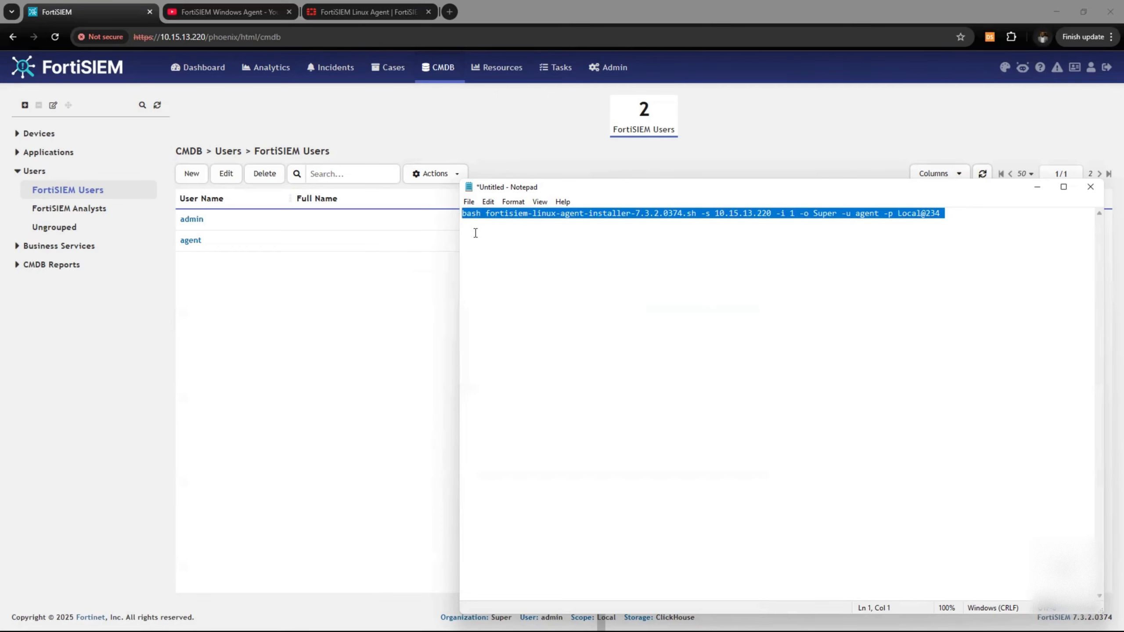
{"action": "key", "text": "super"}
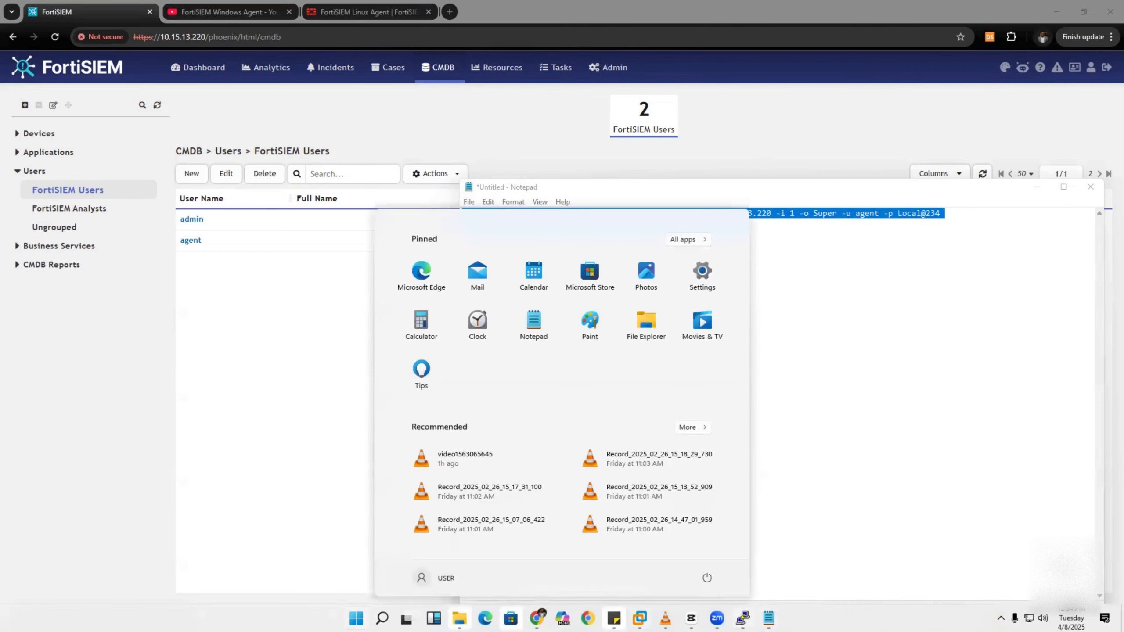
In the PuTTY session, list the home folder, move up to /home and list it
{"action": "left_click", "coordinate": [743, 618]}
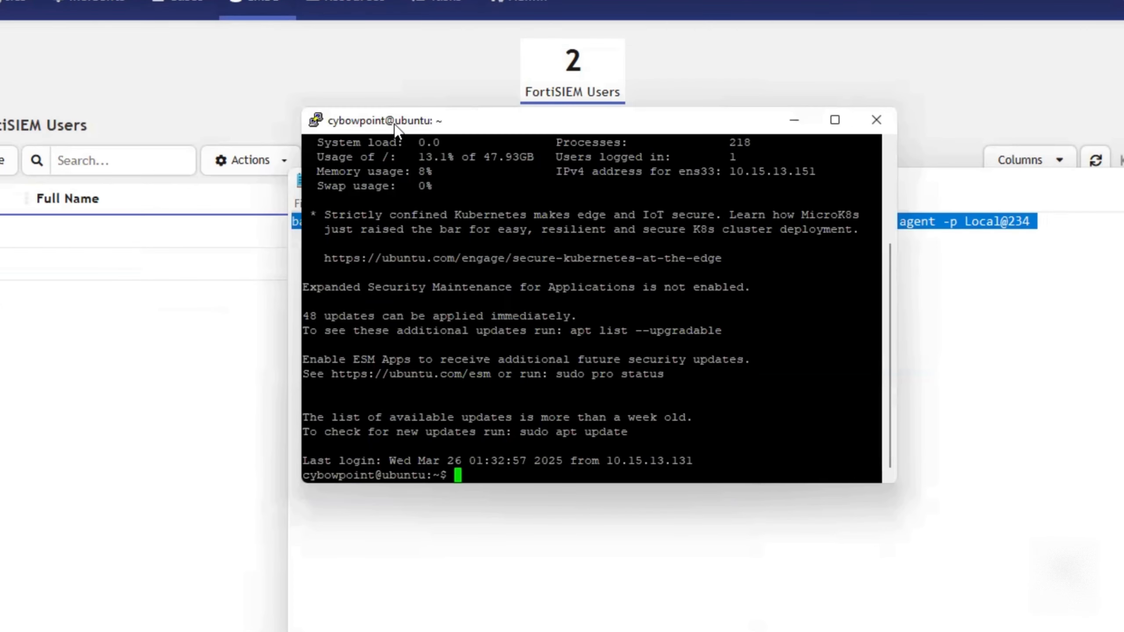
{"action": "left_click_drag", "start_coordinate": [395, 128], "coordinate": [333, 126]}
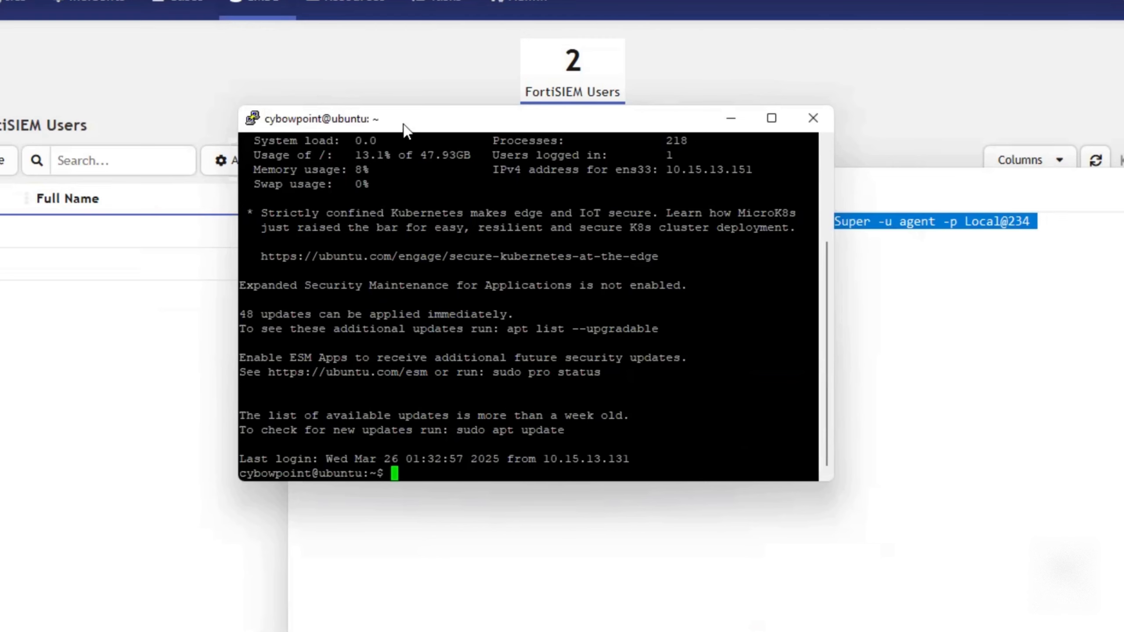
{"action": "left_click_drag", "start_coordinate": [404, 128], "coordinate": [438, 99]}
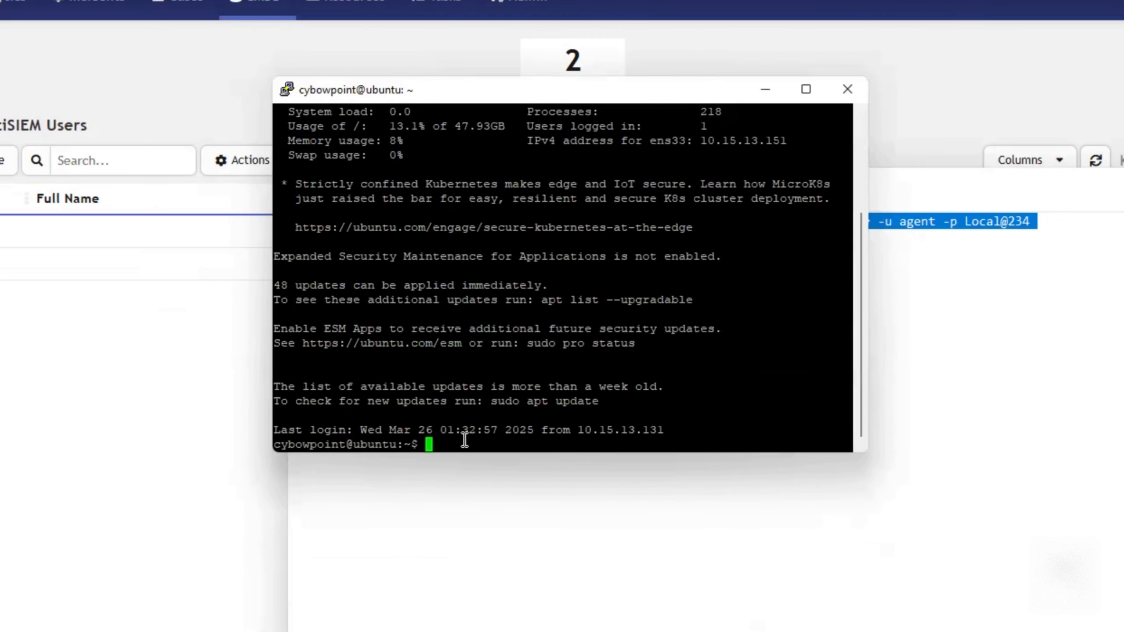
{"action": "key", "text": "Return"}
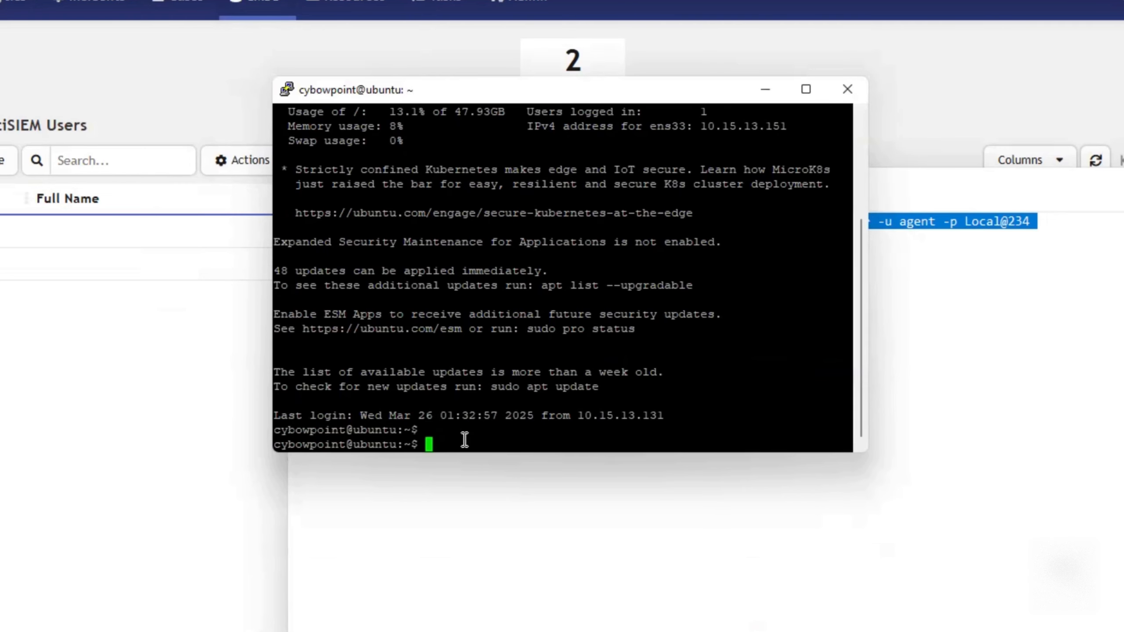
{"action": "type", "text": "ls"}
{"action": "key", "text": "Return"}
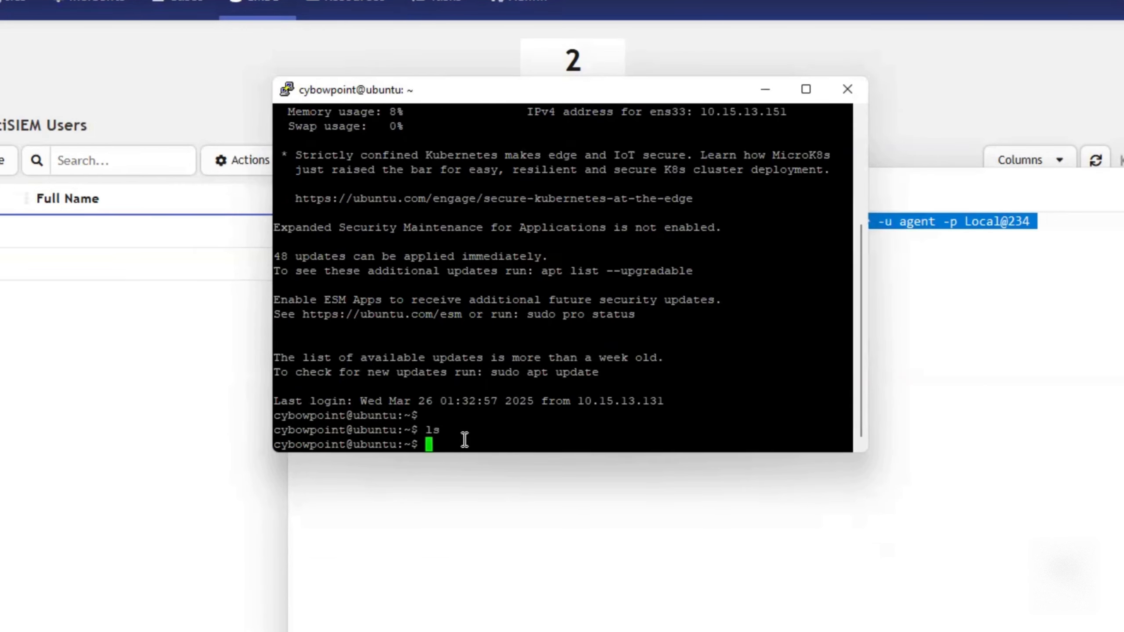
{"action": "type", "text": "cd .."}
{"action": "key", "text": "Return"}
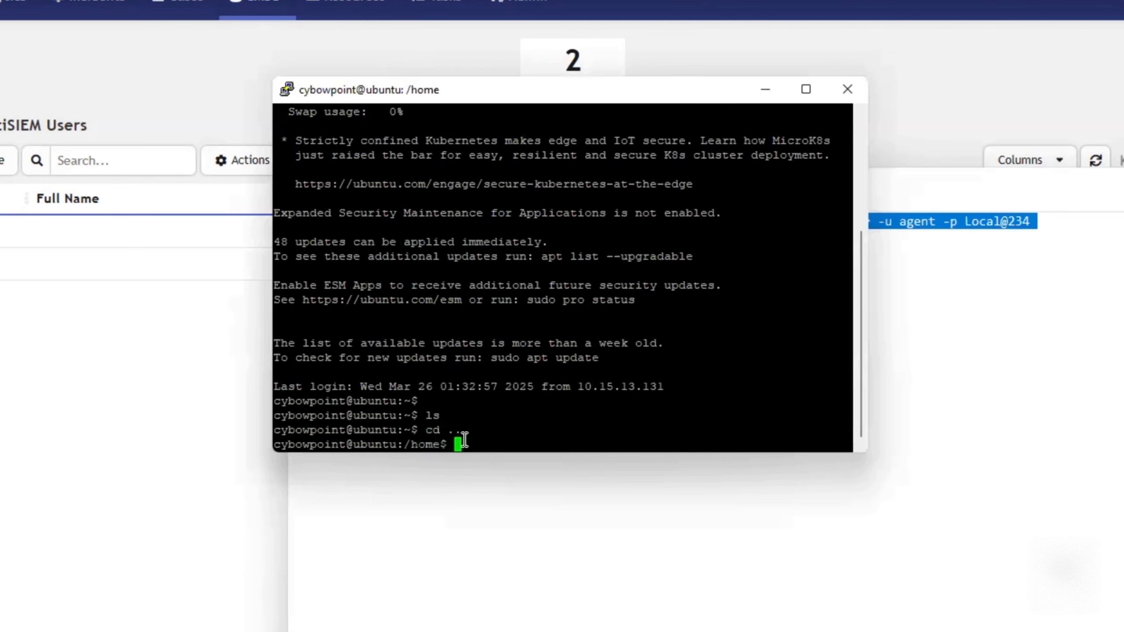
{"action": "type", "text": "ls"}
{"action": "key", "text": "Return"}
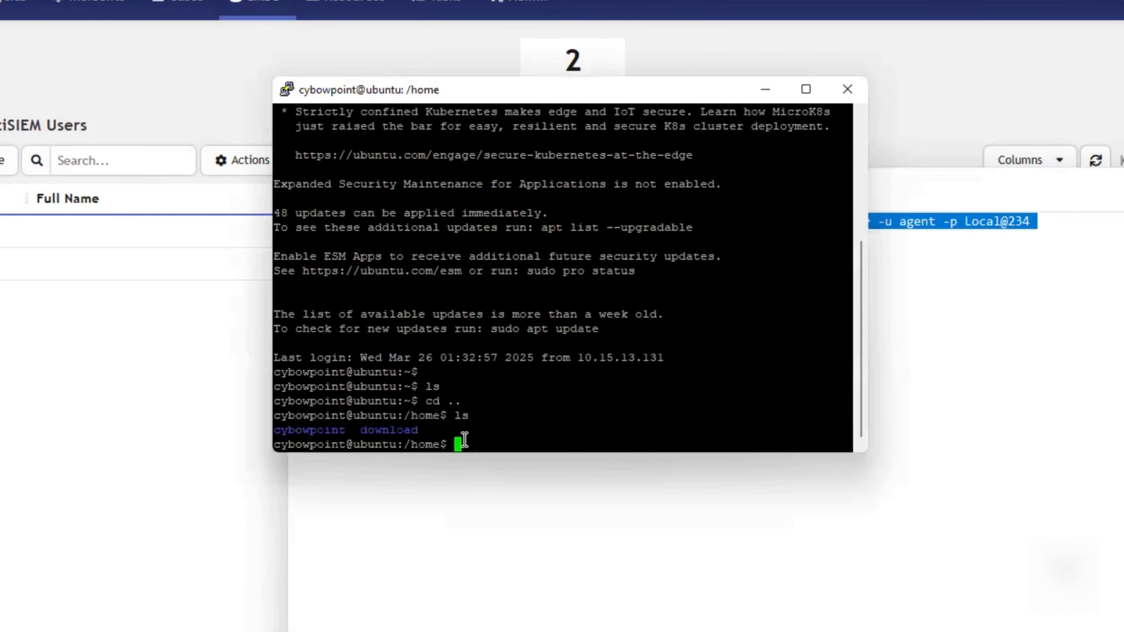
Change into /home/download, confirm the installer script is listed, and paste the installer command
{"action": "type", "text": "cd download"}
{"action": "key", "text": "Tab"}
{"action": "key", "text": "Return"}
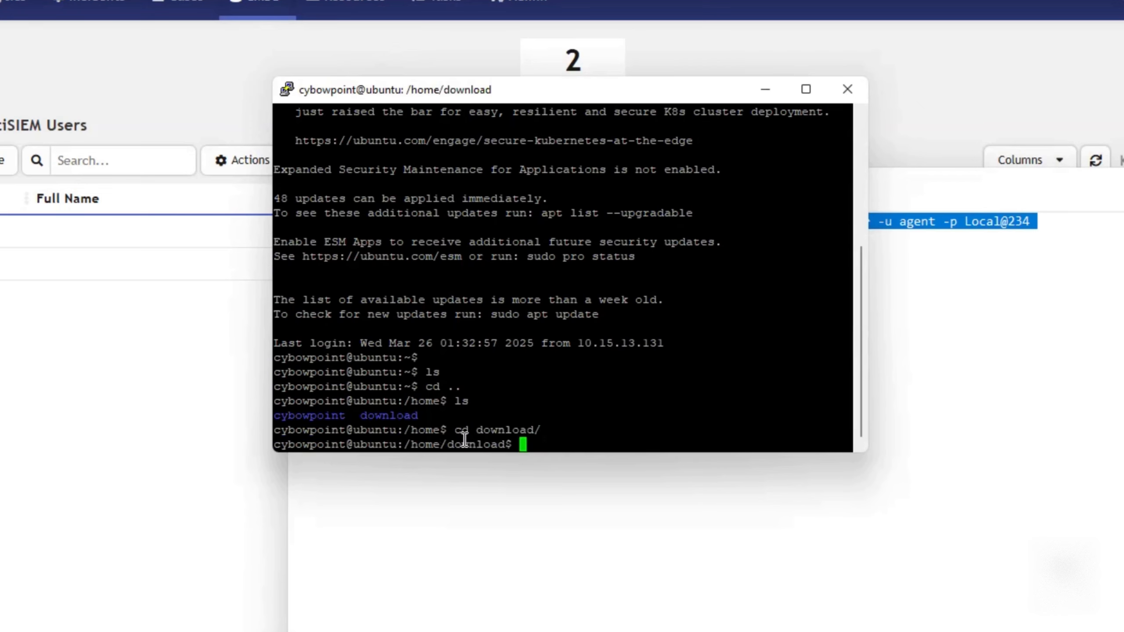
{"action": "type", "text": "ls"}
{"action": "key", "text": "Return"}
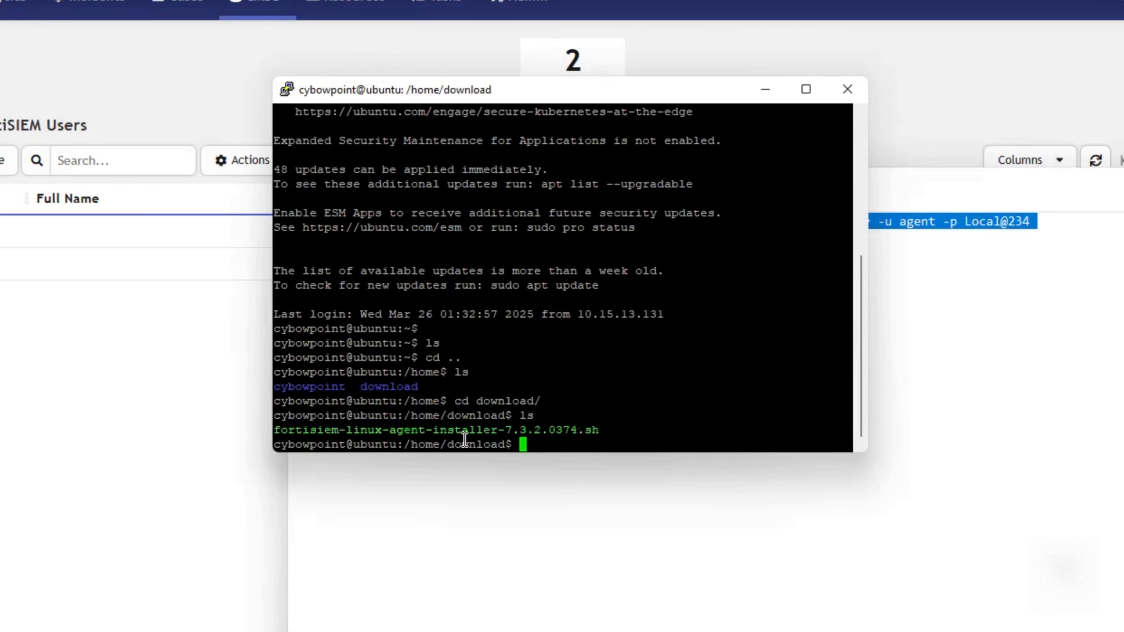
{"action": "right_click", "coordinate": [537, 446]}
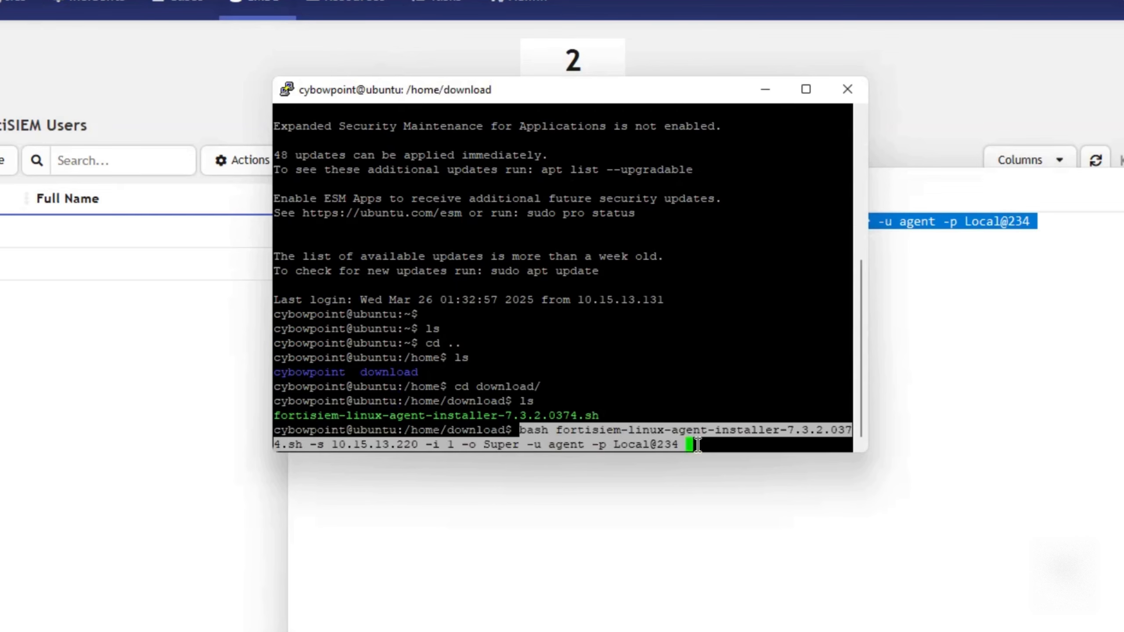
Run the installer command, then rerun it prefixed with sudo and enter the sudo password
{"action": "key", "text": "Return"}
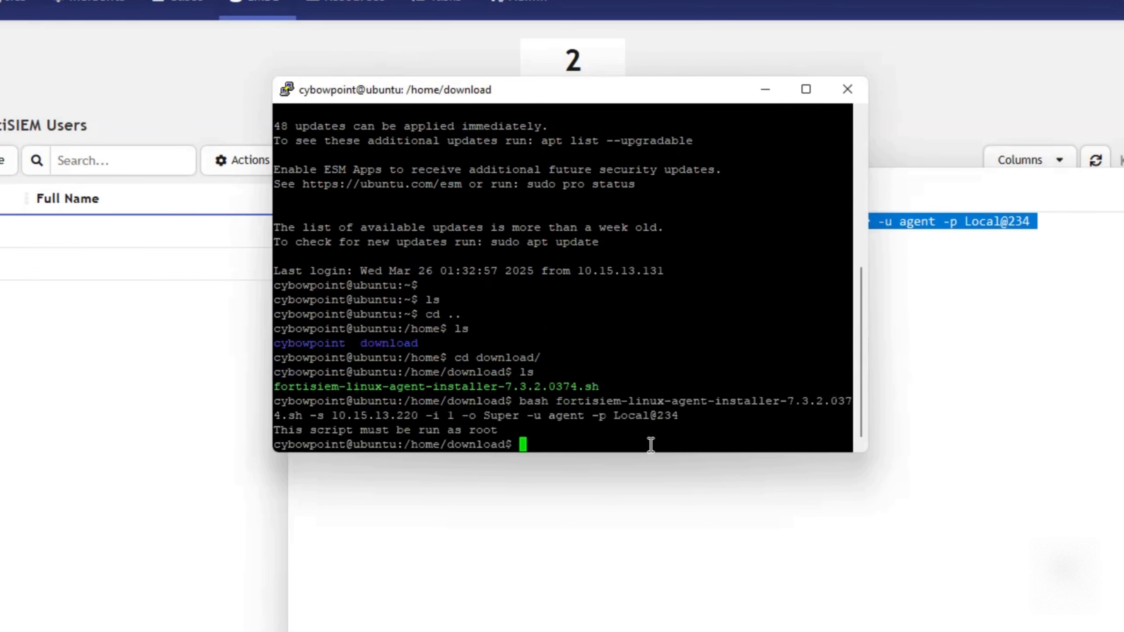
{"action": "key", "text": "Up"}
{"action": "key", "text": "Left"}
{"action": "key", "text": "Left"}
{"action": "key", "text": "Left"}
{"action": "key", "text": "Left"}
{"action": "key", "text": "Left"}
{"action": "key", "text": "Left"}
{"action": "key", "text": "Left"}
{"action": "key", "text": "Left"}
{"action": "key", "text": "Left"}
{"action": "key", "text": "Left"}
{"action": "key", "text": "Left"}
{"action": "key", "text": "Left"}
{"action": "key", "text": "Left"}
{"action": "key", "text": "Left"}
{"action": "key", "text": "Left"}
{"action": "key", "text": "Left"}
{"action": "key", "text": "Left"}
{"action": "key", "text": "Left"}
{"action": "key", "text": "Left"}
{"action": "key", "text": "Left"}
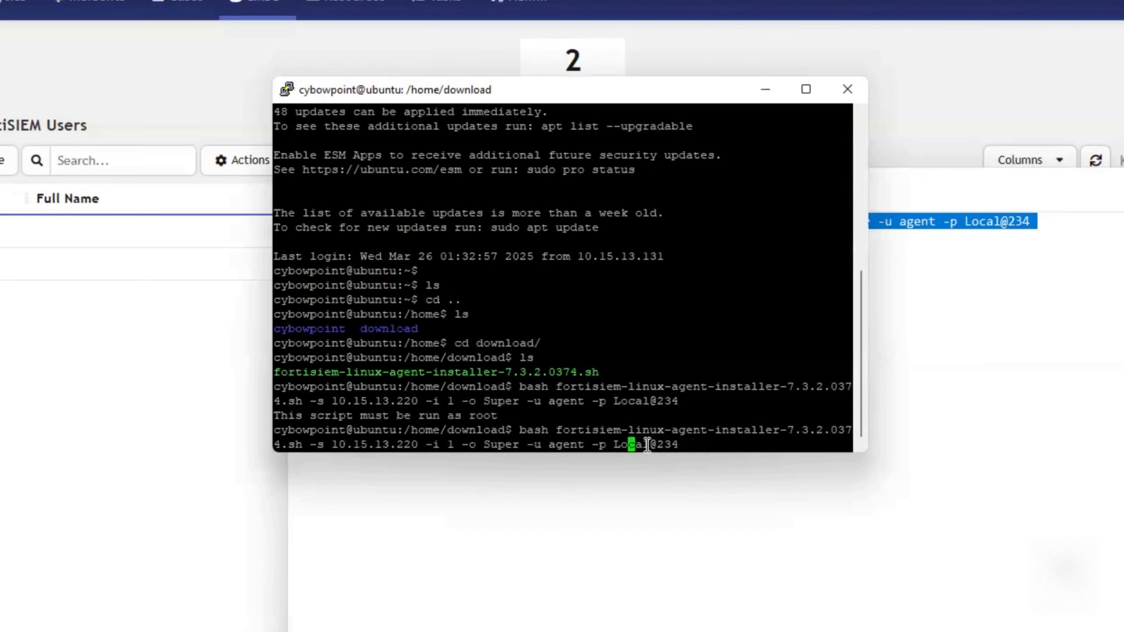
{"action": "key", "text": "Left"}
{"action": "key", "text": "Left"}
{"action": "key", "text": "Left"}
{"action": "key", "text": "Left"}
{"action": "key", "text": "Left"}
{"action": "key", "text": "Left"}
{"action": "key", "text": "Left"}
{"action": "key", "text": "Left"}
{"action": "key", "text": "Left"}
{"action": "key", "text": "Left"}
{"action": "key", "text": "Left"}
{"action": "key", "text": "Left"}
{"action": "key", "text": "Left"}
{"action": "key", "text": "Left"}
{"action": "key", "text": "Left"}
{"action": "key", "text": "Left"}
{"action": "key", "text": "Left"}
{"action": "key", "text": "Left"}
{"action": "key", "text": "Left"}
{"action": "key", "text": "Left"}
{"action": "key", "text": "Left"}
{"action": "key", "text": "Left"}
{"action": "key", "text": "Left"}
{"action": "key", "text": "Left"}
{"action": "type", "text": "sudo"}
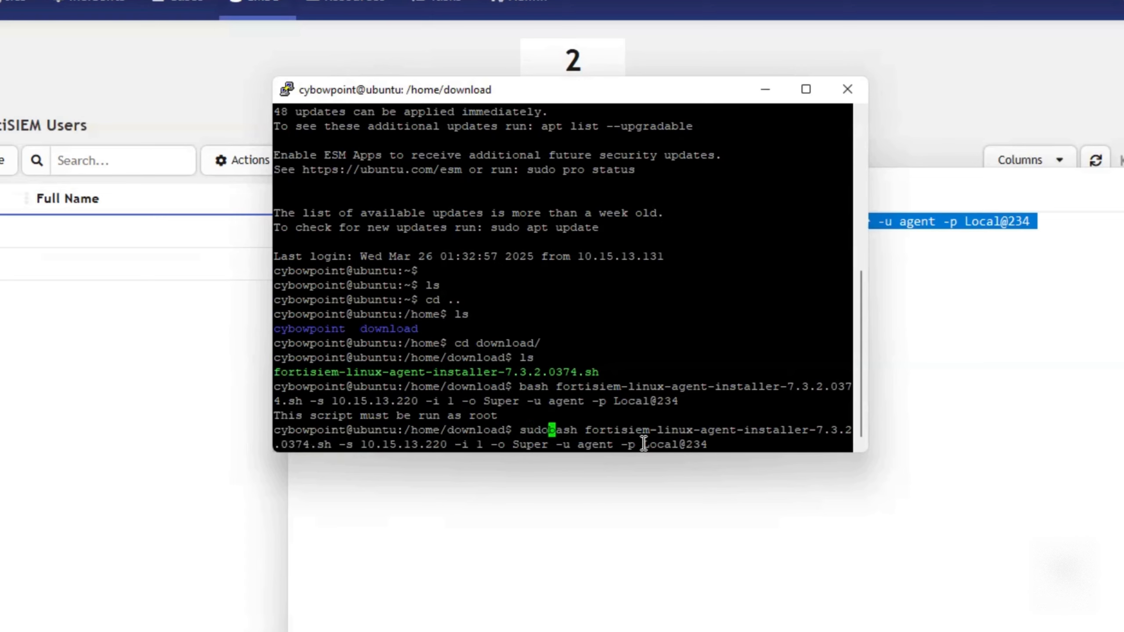
{"action": "key", "text": "Return"}
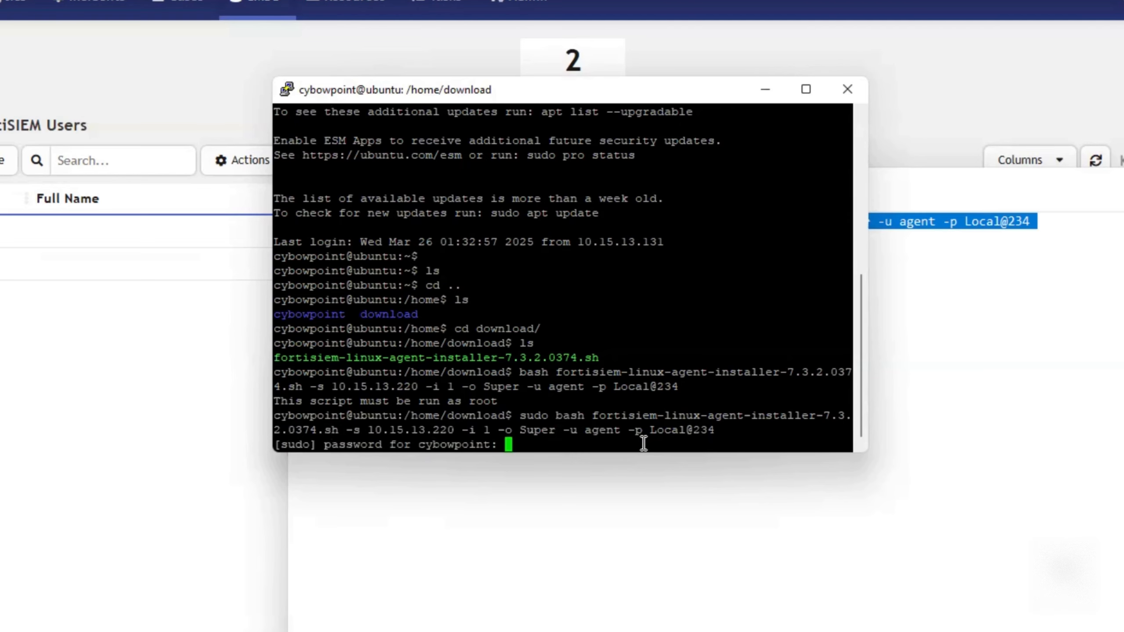
{"action": "key", "text": "Return"}
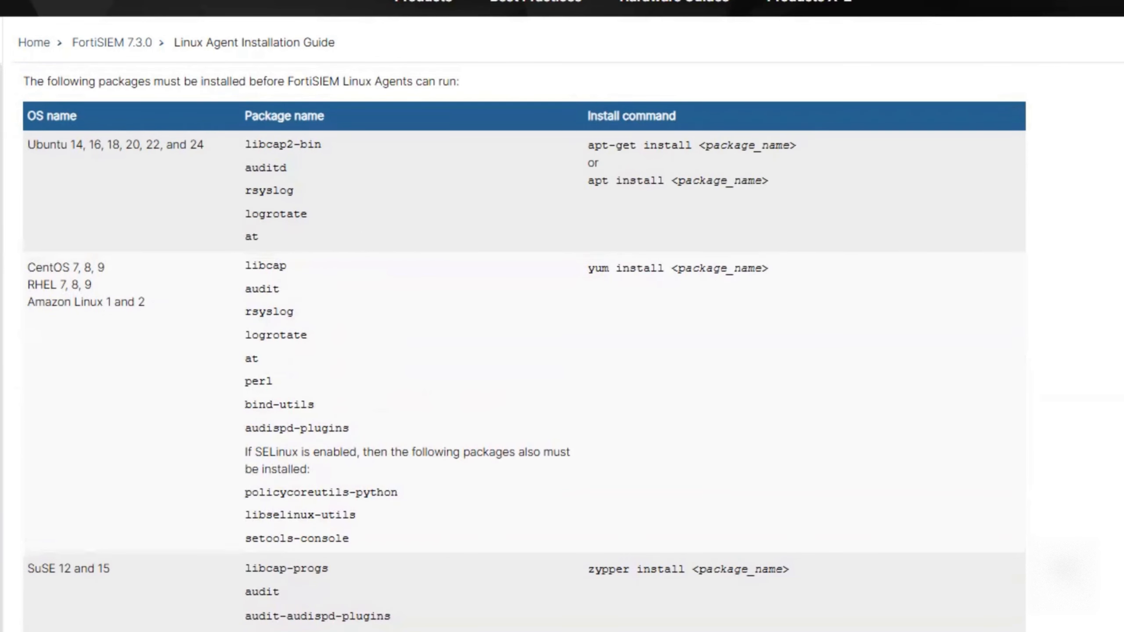
Install libcap2-bin and auditd with sudo apt-get install
{"action": "key", "text": "Up"}
{"action": "key", "text": "Up"}
{"action": "key", "text": "Up"}
{"action": "key", "text": "Up"}
{"action": "key", "text": "Up"}
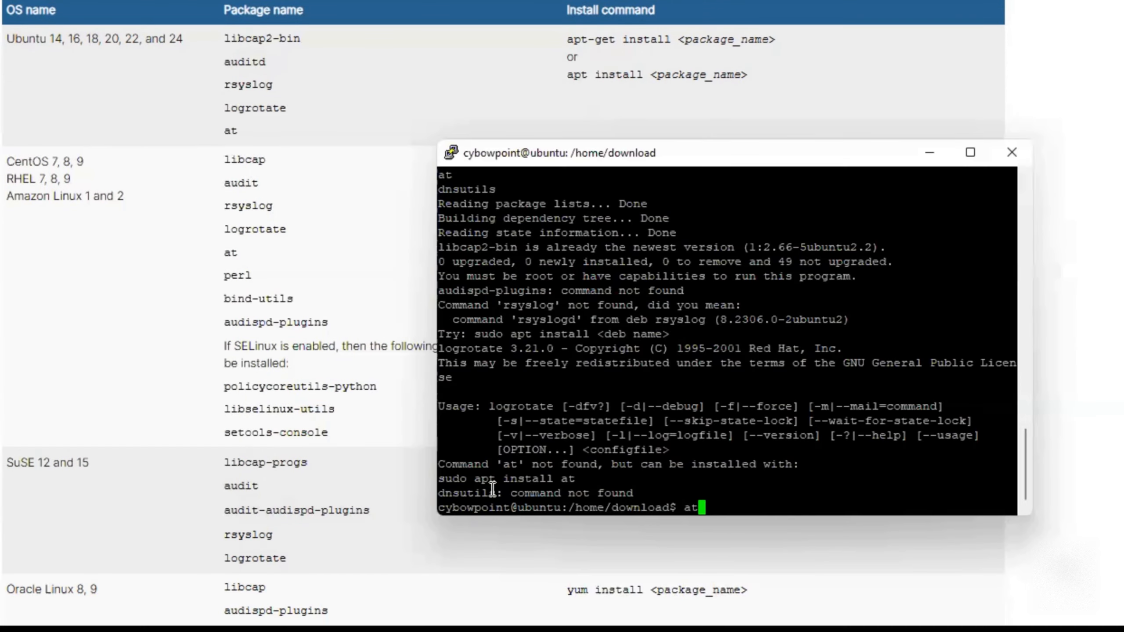
{"action": "key", "text": "Up"}
{"action": "key", "text": "Up"}
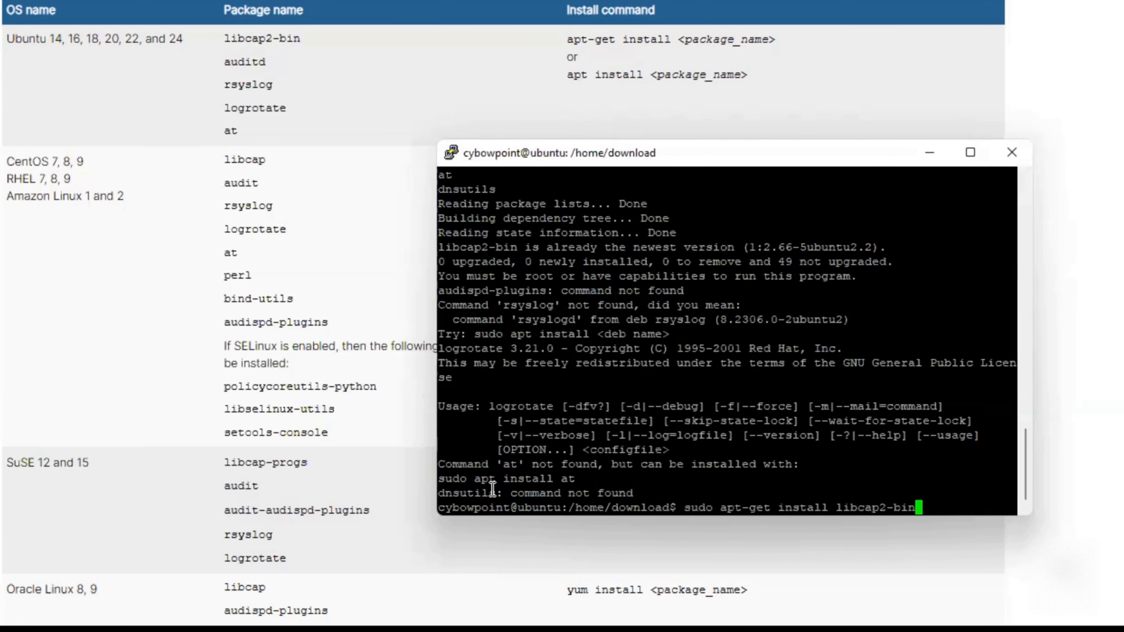
{"action": "key", "text": "Down"}
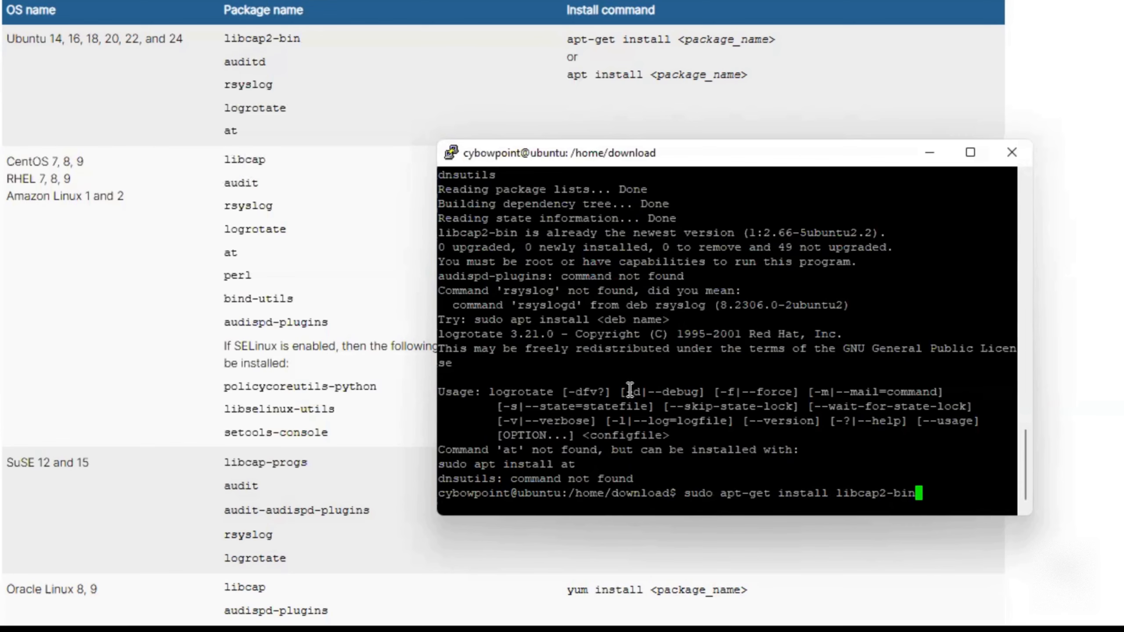
{"action": "key", "text": "Return"}
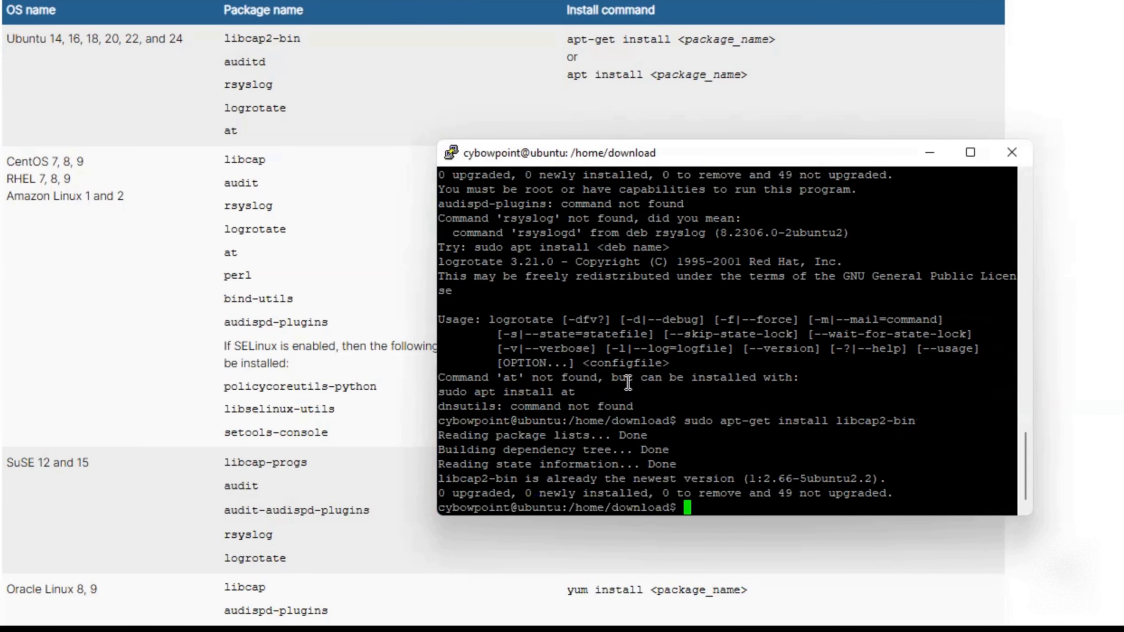
{"action": "key", "text": "Up"}
{"action": "key", "text": "BackSpace"}
{"action": "key", "text": "BackSpace"}
{"action": "key", "text": "BackSpace"}
{"action": "key", "text": "BackSpace"}
{"action": "key", "text": "BackSpace"}
{"action": "key", "text": "BackSpace"}
{"action": "key", "text": "BackSpace"}
{"action": "key", "text": "BackSpace"}
{"action": "key", "text": "BackSpace"}
{"action": "key", "text": "BackSpace"}
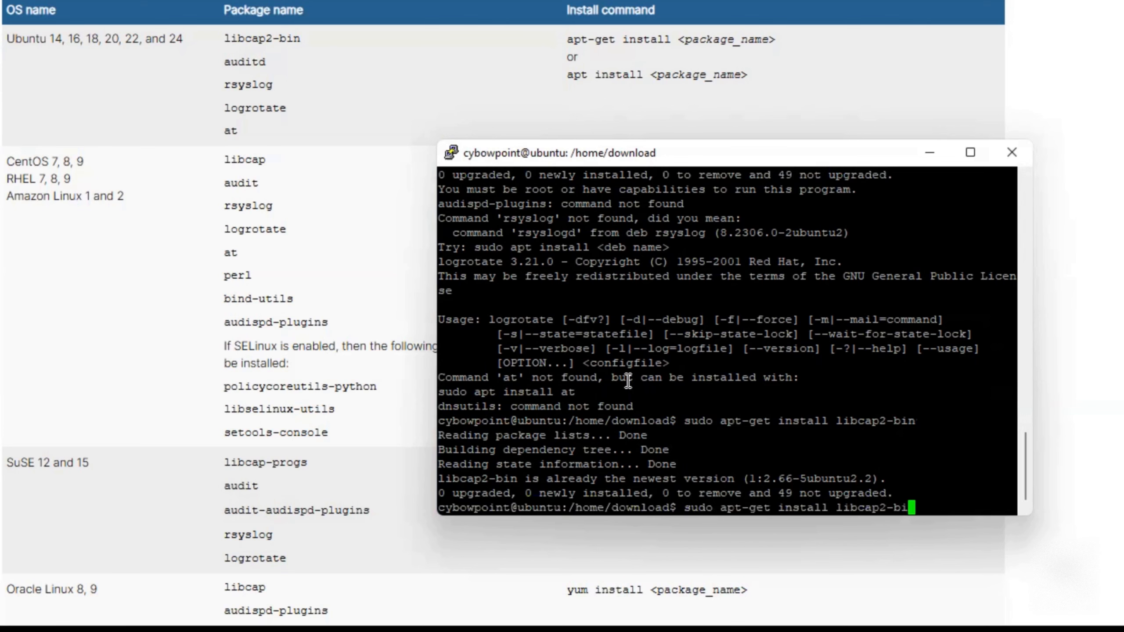
{"action": "key", "text": "BackSpace"}
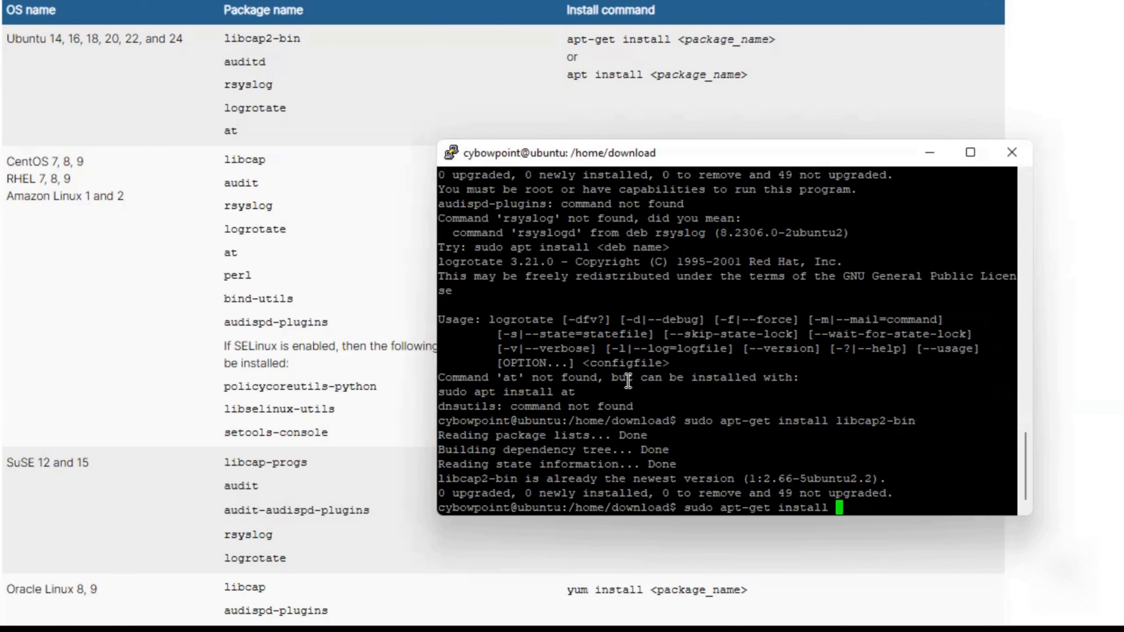
{"action": "type", "text": "auditd"}
{"action": "key", "text": "Return"}
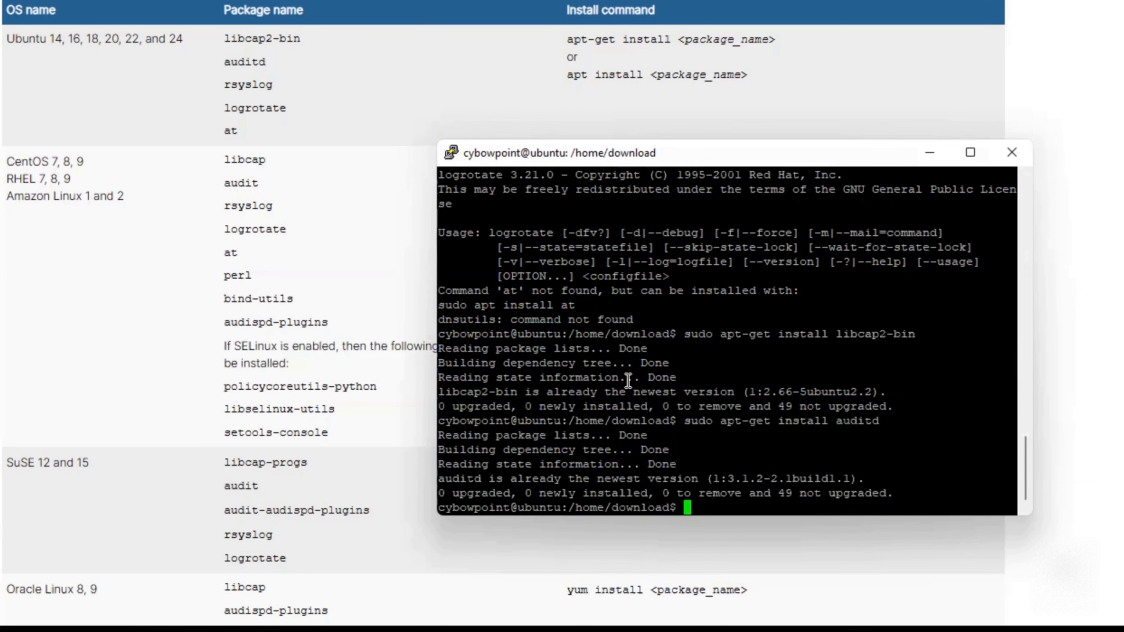
Install rsyslog, logrotate and at with sudo apt-get install
{"action": "key", "text": "Up"}
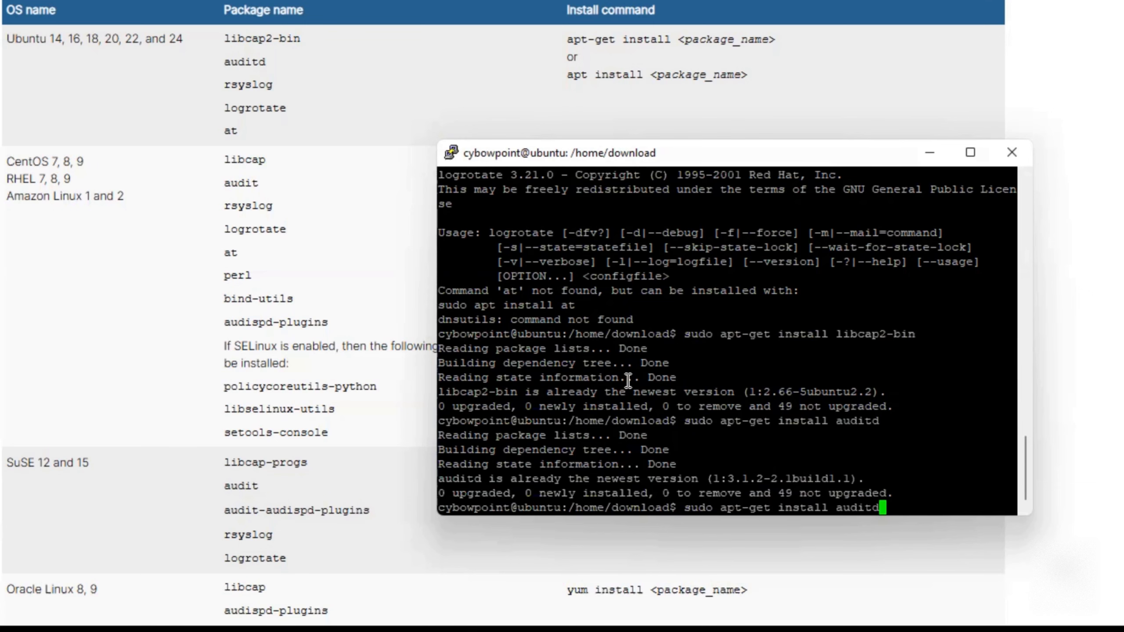
{"action": "key", "text": "BackSpace"}
{"action": "key", "text": "BackSpace"}
{"action": "key", "text": "BackSpace"}
{"action": "key", "text": "BackSpace"}
{"action": "key", "text": "BackSpace"}
{"action": "key", "text": "BackSpace"}
{"action": "type", "text": "rsyslog"}
{"action": "key", "text": "Return"}
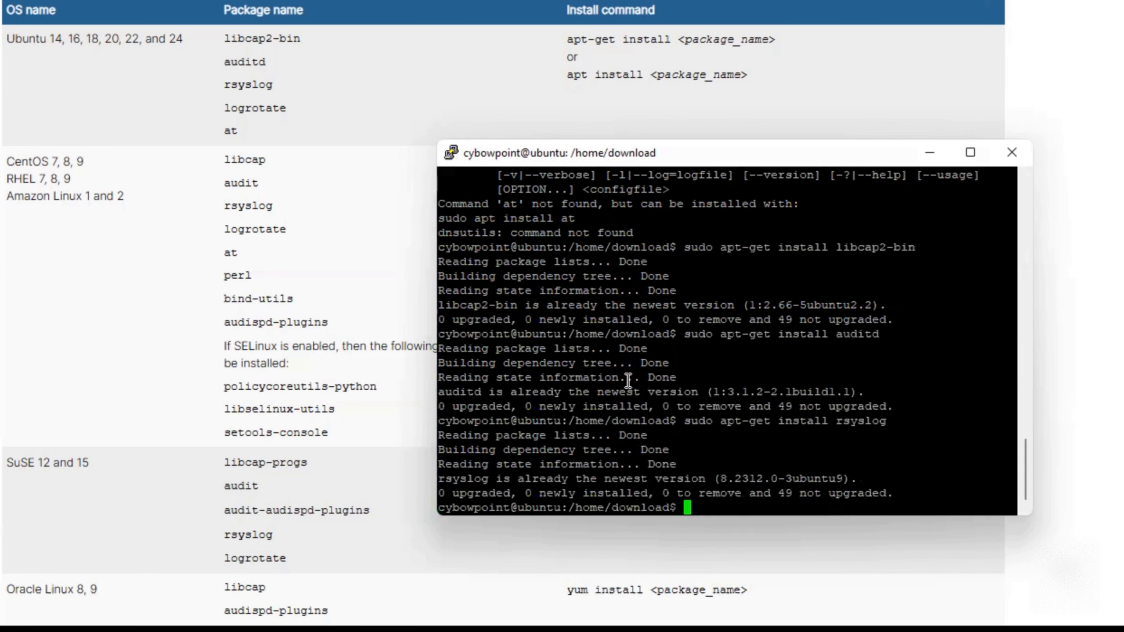
{"action": "key", "text": "Up"}
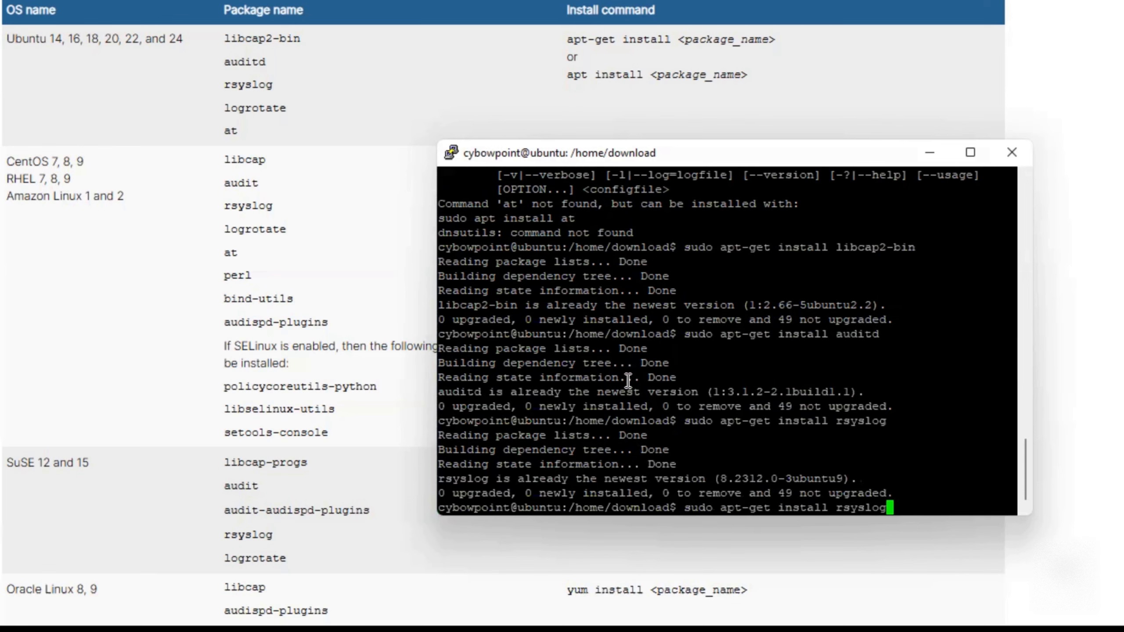
{"action": "key", "text": "BackSpace"}
{"action": "key", "text": "BackSpace"}
{"action": "key", "text": "BackSpace"}
{"action": "key", "text": "BackSpace"}
{"action": "key", "text": "BackSpace"}
{"action": "key", "text": "BackSpace"}
{"action": "key", "text": "BackSpace"}
{"action": "type", "text": "logtotate"}
{"action": "key", "text": "Return"}
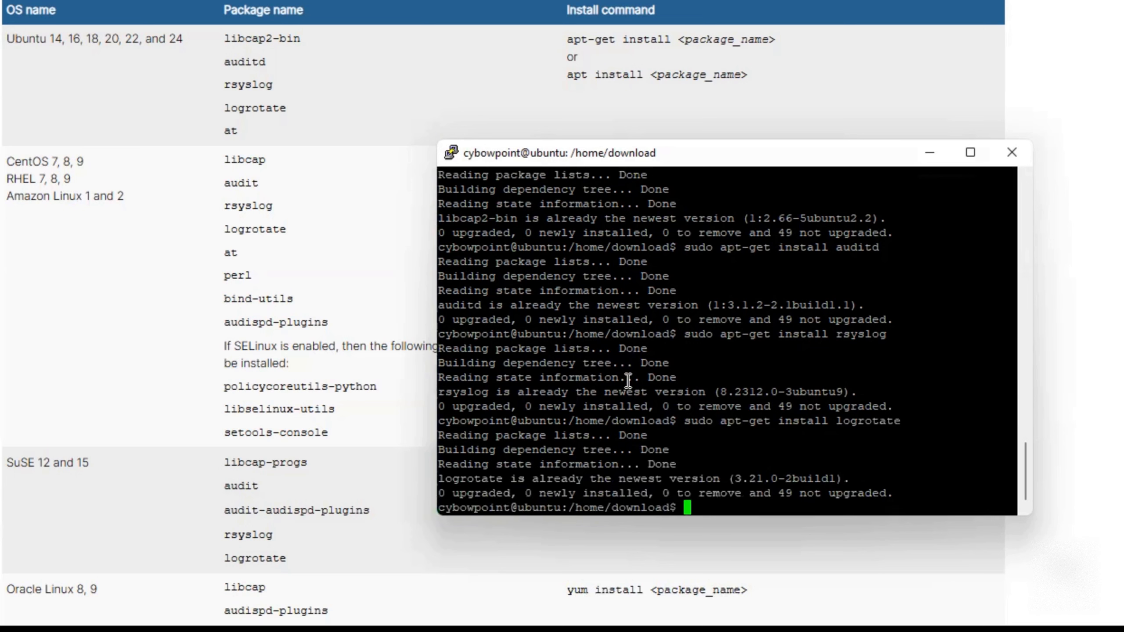
{"action": "key", "text": "Up"}
{"action": "key", "text": "BackSpace"}
{"action": "key", "text": "BackSpace"}
{"action": "key", "text": "BackSpace"}
{"action": "key", "text": "BackSpace"}
{"action": "key", "text": "BackSpace"}
{"action": "key", "text": "BackSpace"}
{"action": "key", "text": "BackSpace"}
{"action": "key", "text": "BackSpace"}
{"action": "key", "text": "BackSpace"}
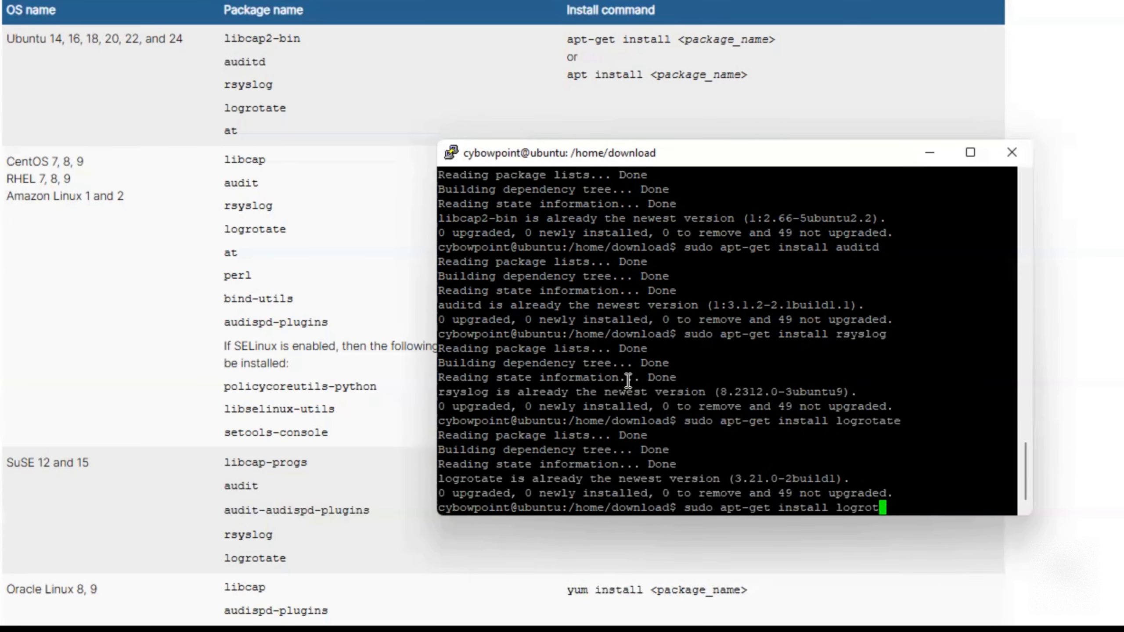
{"action": "type", "text": "at"}
{"action": "key", "text": "Return"}
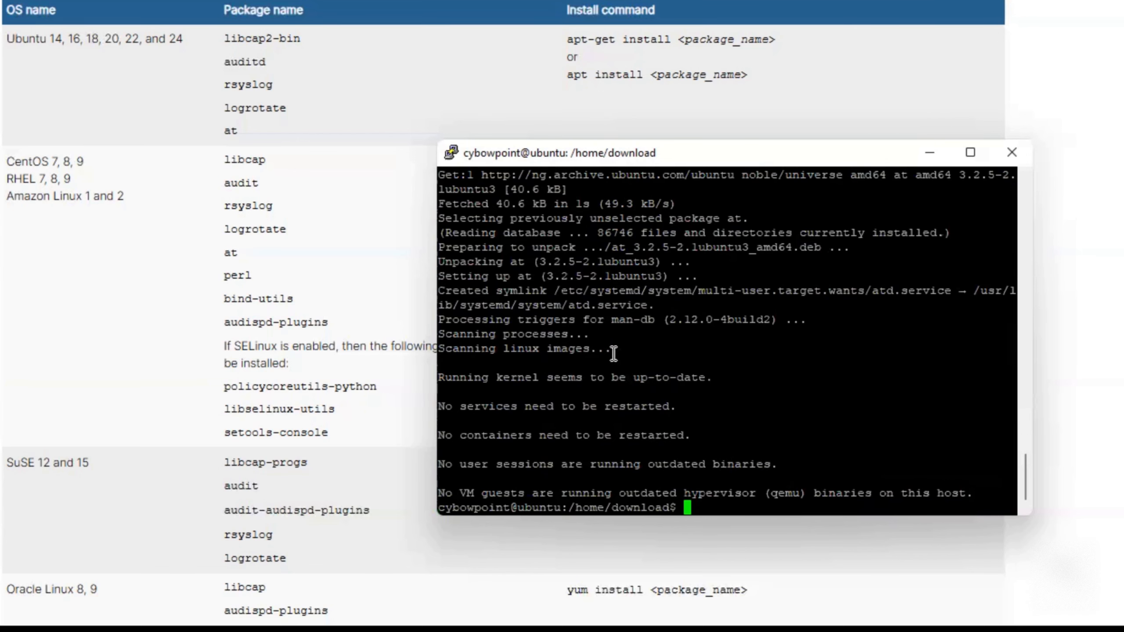
Install the dnsutils package on the Ubuntu host with sudo apt-get install dnsutils
{"action": "left_click_drag", "start_coordinate": [1028, 490], "coordinate": [1019, 364]}
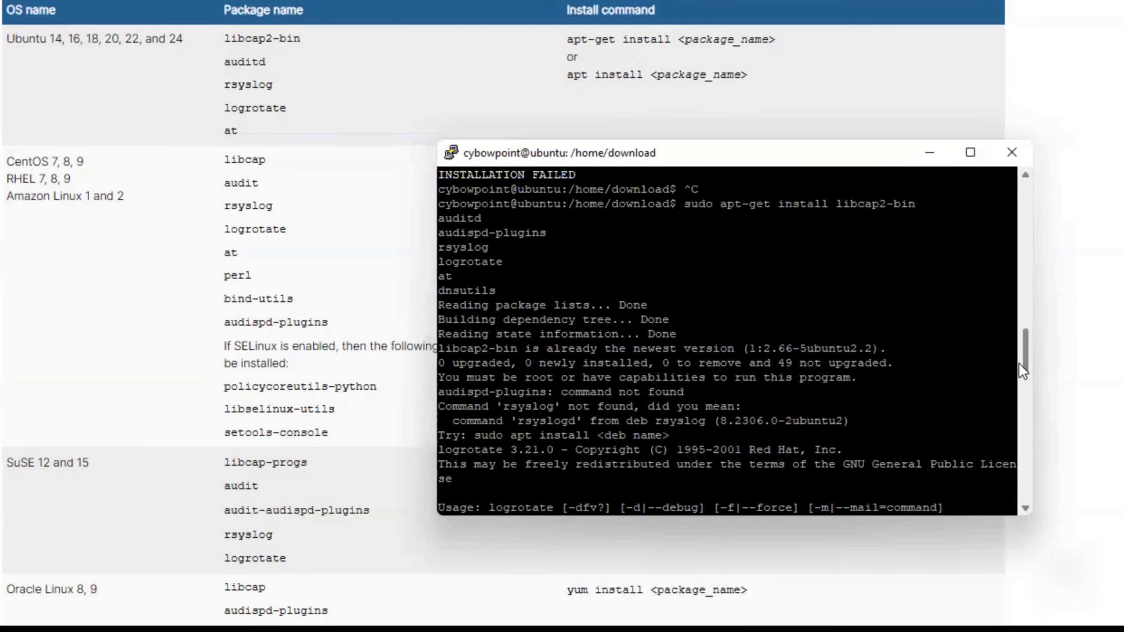
{"action": "triple_click", "coordinate": [491, 293]}
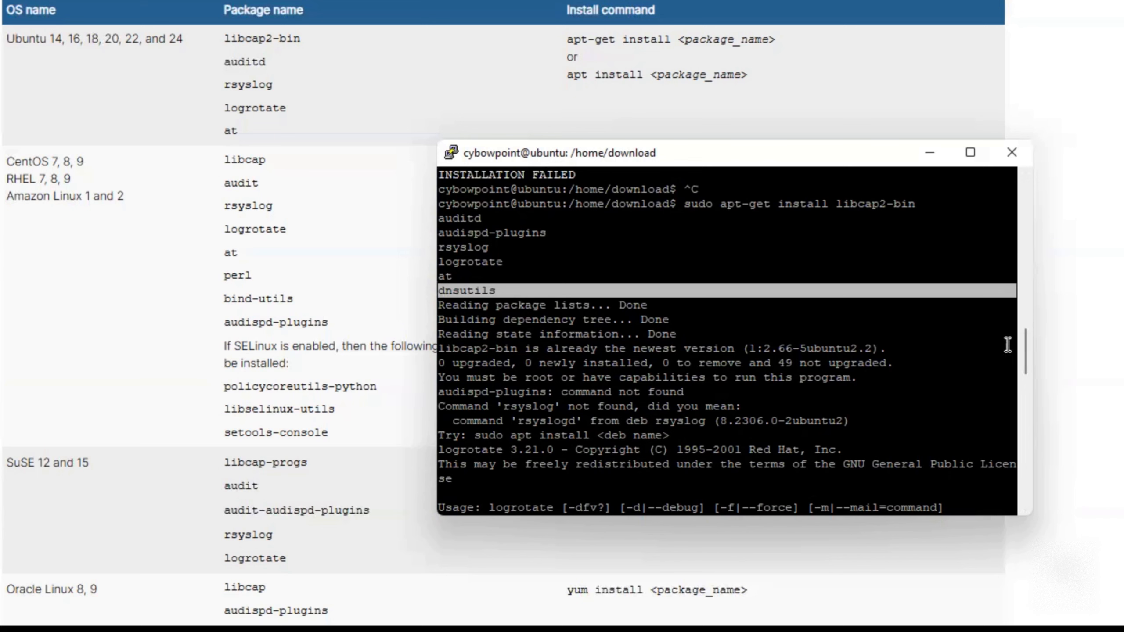
{"action": "left_click_drag", "start_coordinate": [1023, 371], "coordinate": [1014, 487]}
{"action": "key", "text": "Up"}
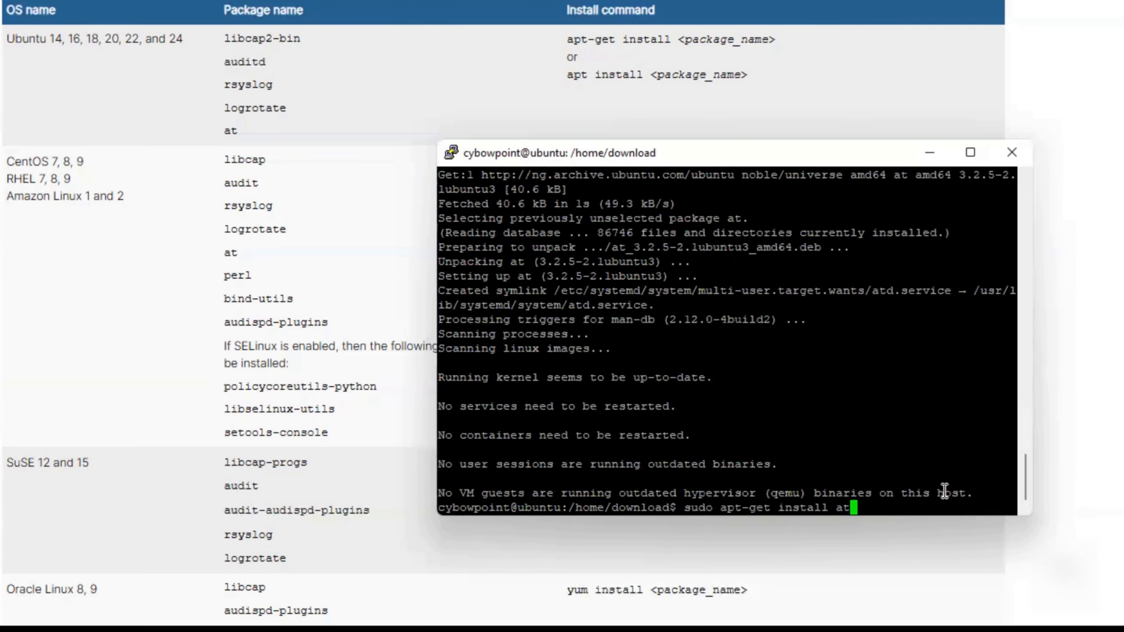
{"action": "key", "text": "BackSpace"}
{"action": "key", "text": "BackSpace"}
{"action": "type", "text": "ds"}
{"action": "key", "text": "BackSpace"}
{"action": "type", "text": "nsutils"}
{"action": "key", "text": "Return"}
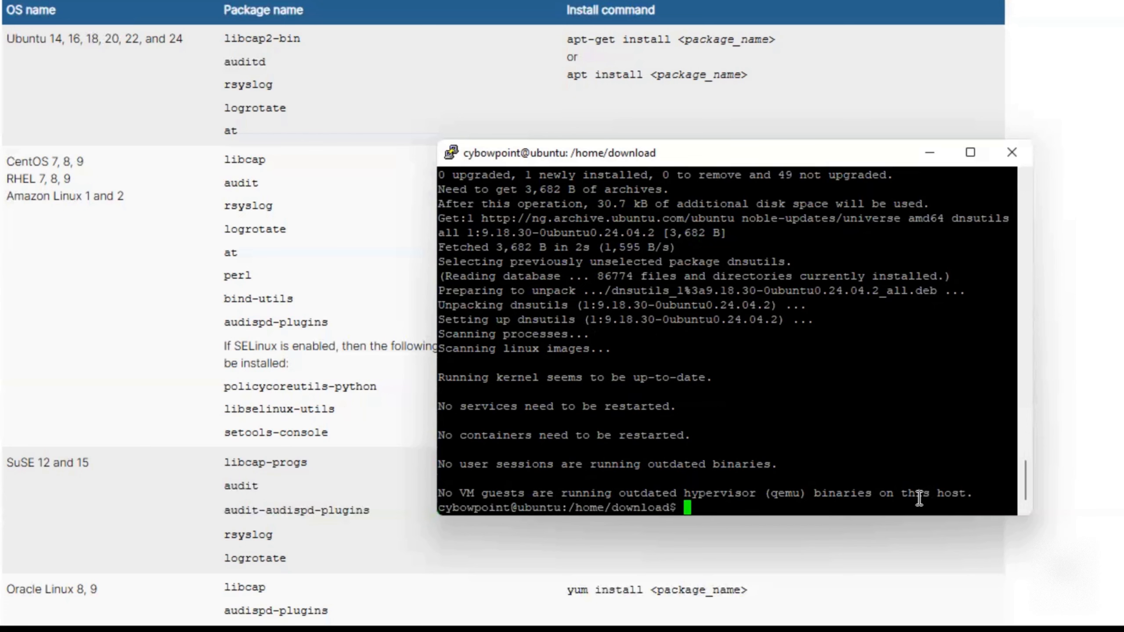
Recall the FortiSIEM Linux agent installer command from the shell history
{"action": "key", "text": "Up"}
{"action": "key", "text": "Up"}
{"action": "key", "text": "Up"}
{"action": "key", "text": "Up"}
{"action": "key", "text": "Up"}
{"action": "key", "text": "Up"}
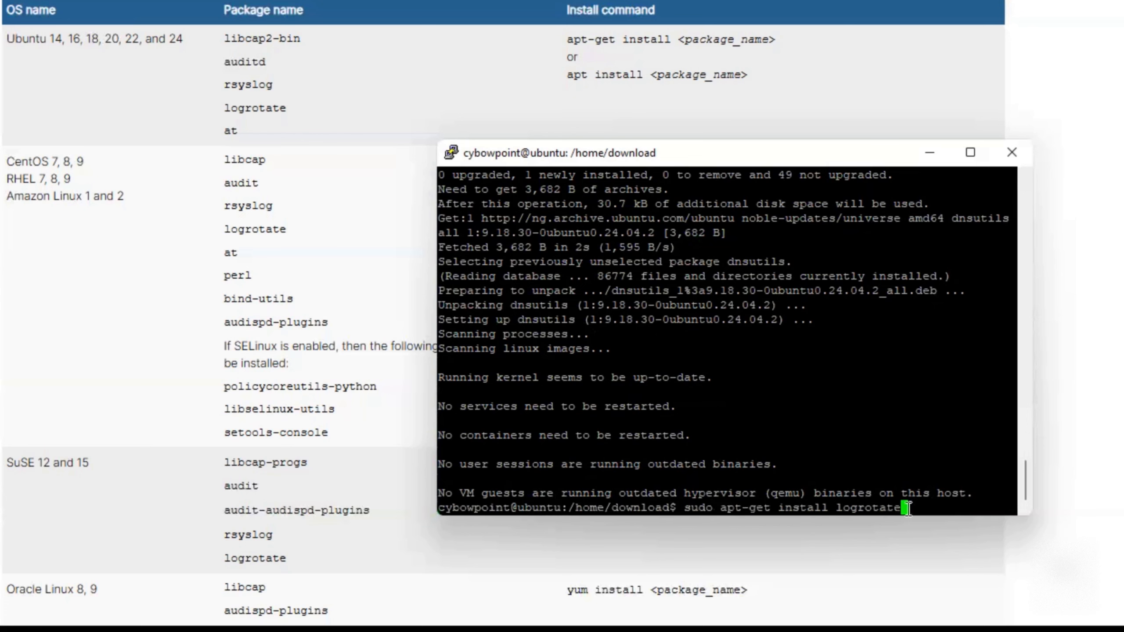
{"action": "key", "text": "Up"}
{"action": "key", "text": "Up"}
{"action": "key", "text": "Up"}
{"action": "key", "text": "Up"}
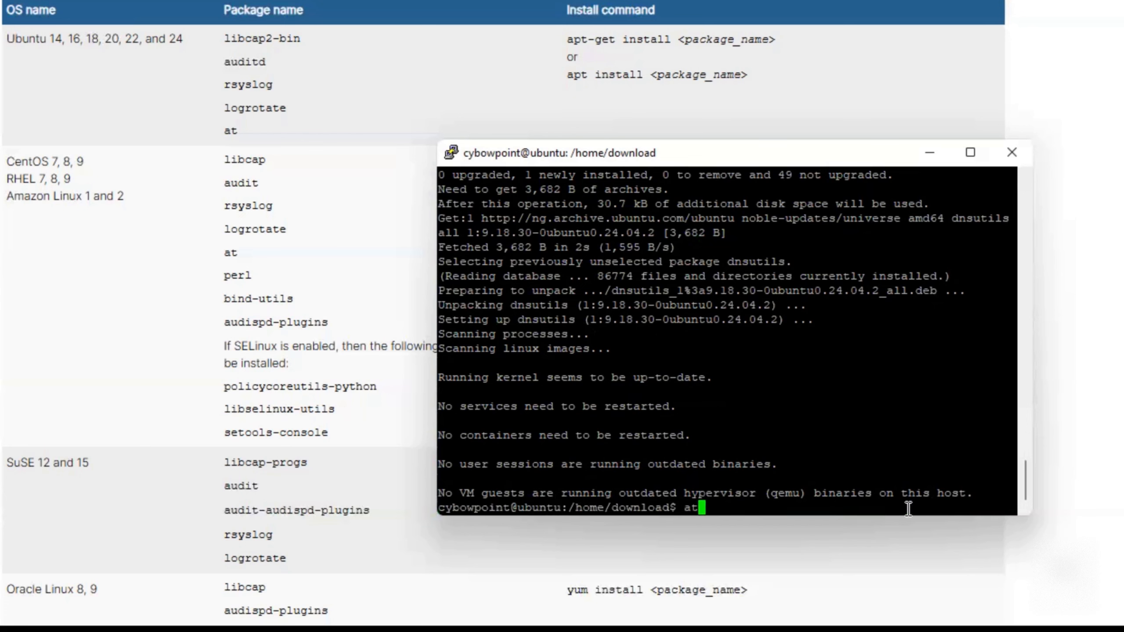
{"action": "key", "text": "Up"}
{"action": "key", "text": "Up"}
{"action": "key", "text": "Up"}
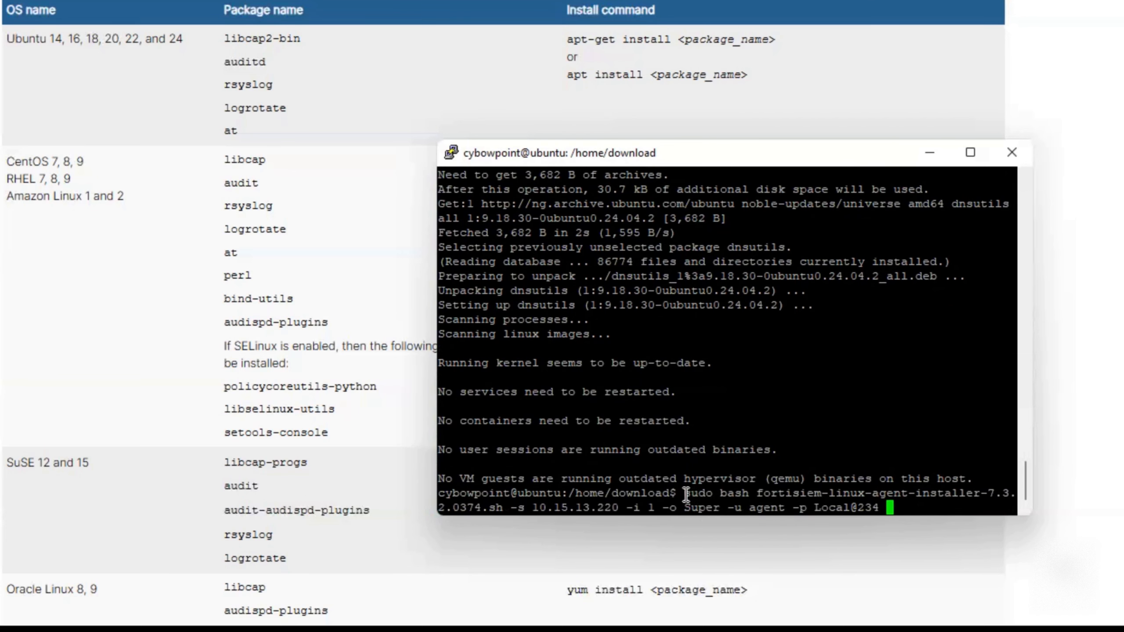
Run the recalled agent installer for supervisor 10.15.13.220 and confirm INSTALLATION SUCCESS
{"action": "left_click_drag", "start_coordinate": [685, 493], "coordinate": [894, 514]}
{"action": "key", "text": "Return"}
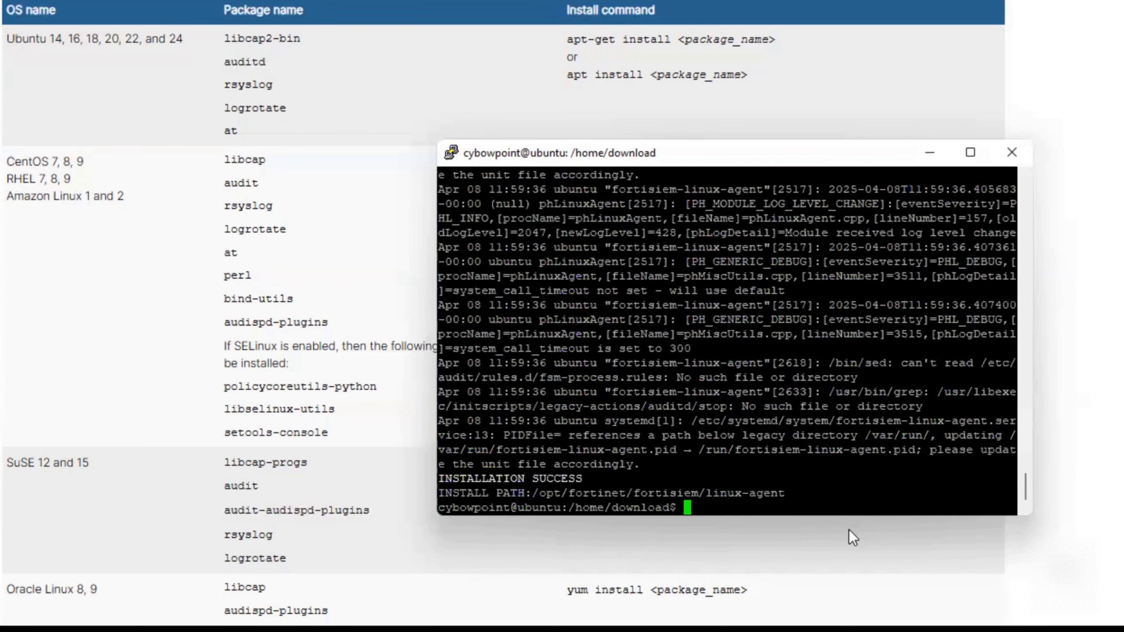
{"action": "left_click_drag", "start_coordinate": [584, 479], "coordinate": [443, 474]}
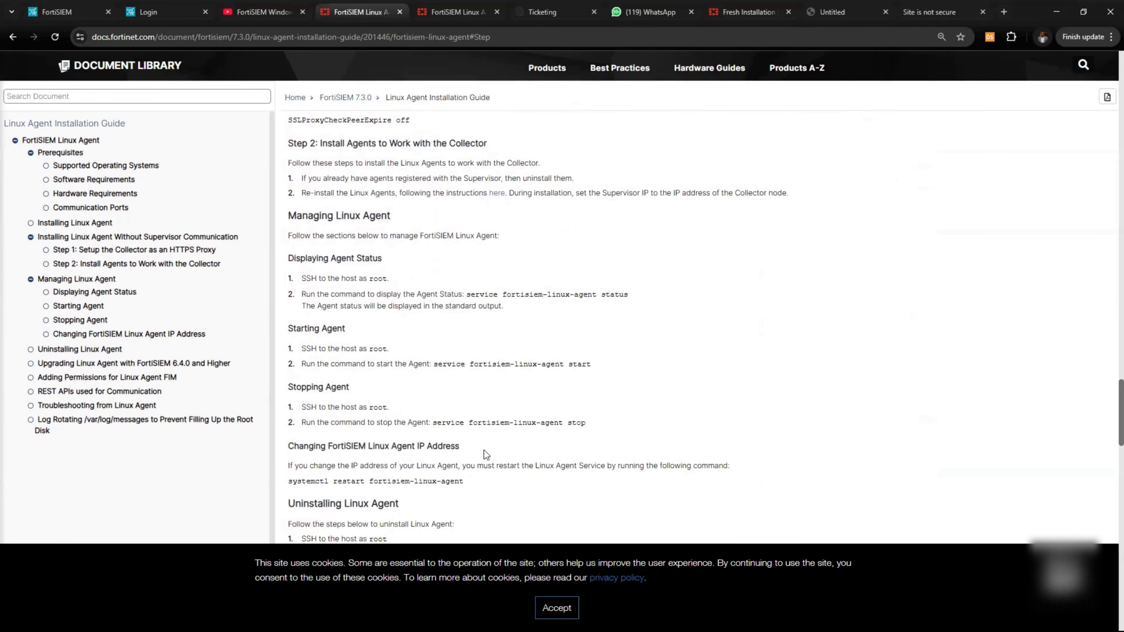
Launch PuTTY and start an SSH session to host 10.15.13.151
{"action": "key", "text": "super"}
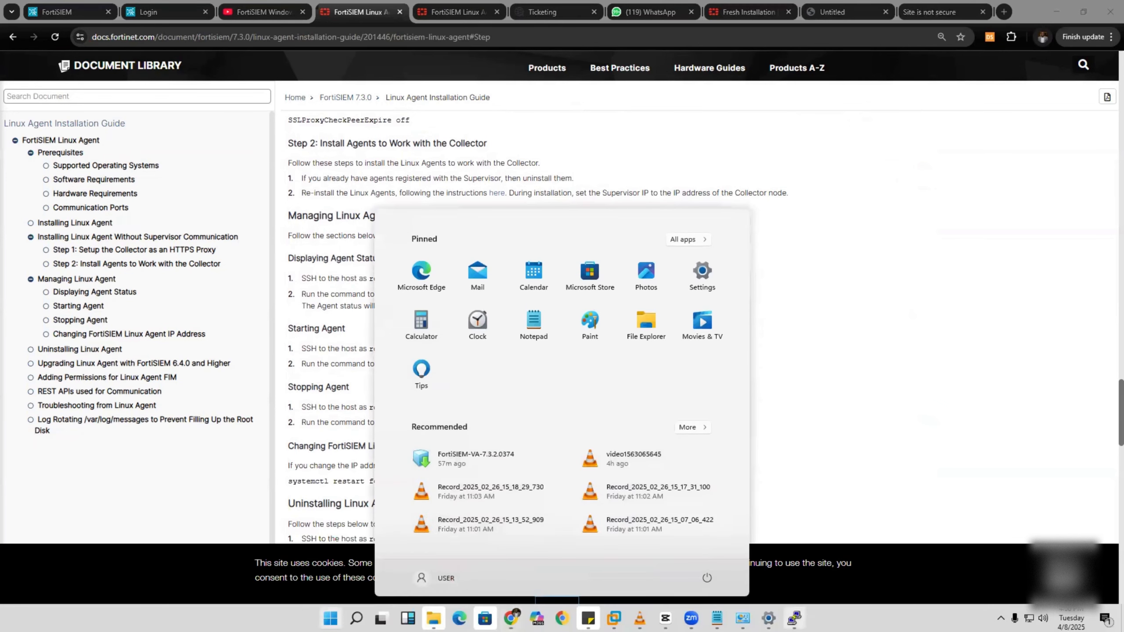
{"action": "left_click", "coordinate": [795, 618]}
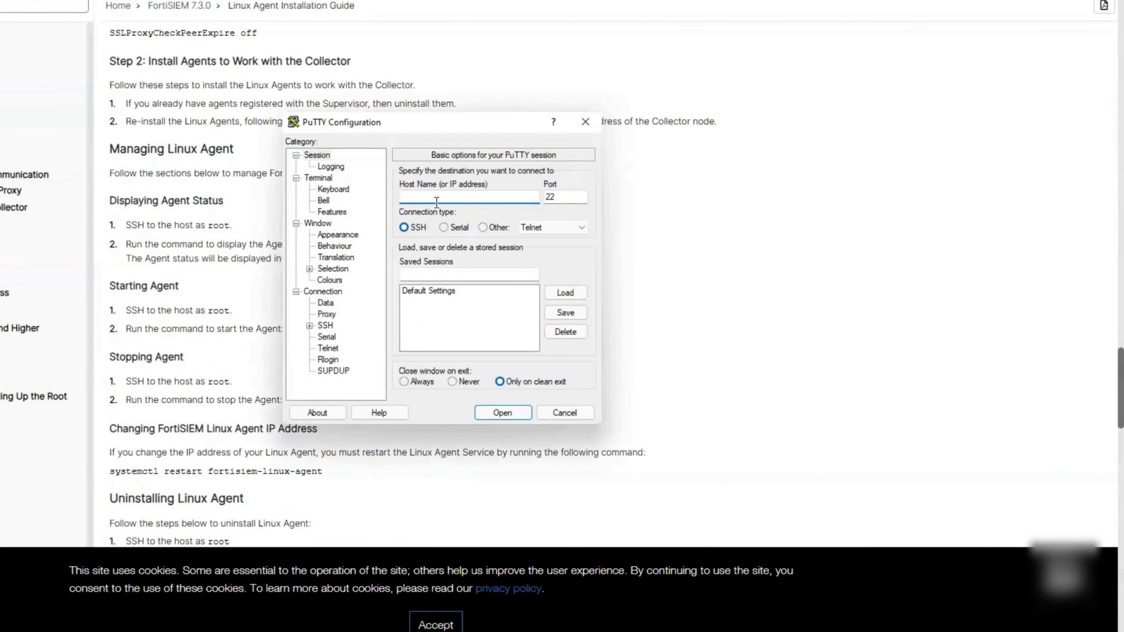
{"action": "type", "text": "10.15.13.151"}
{"action": "key", "text": "Return"}
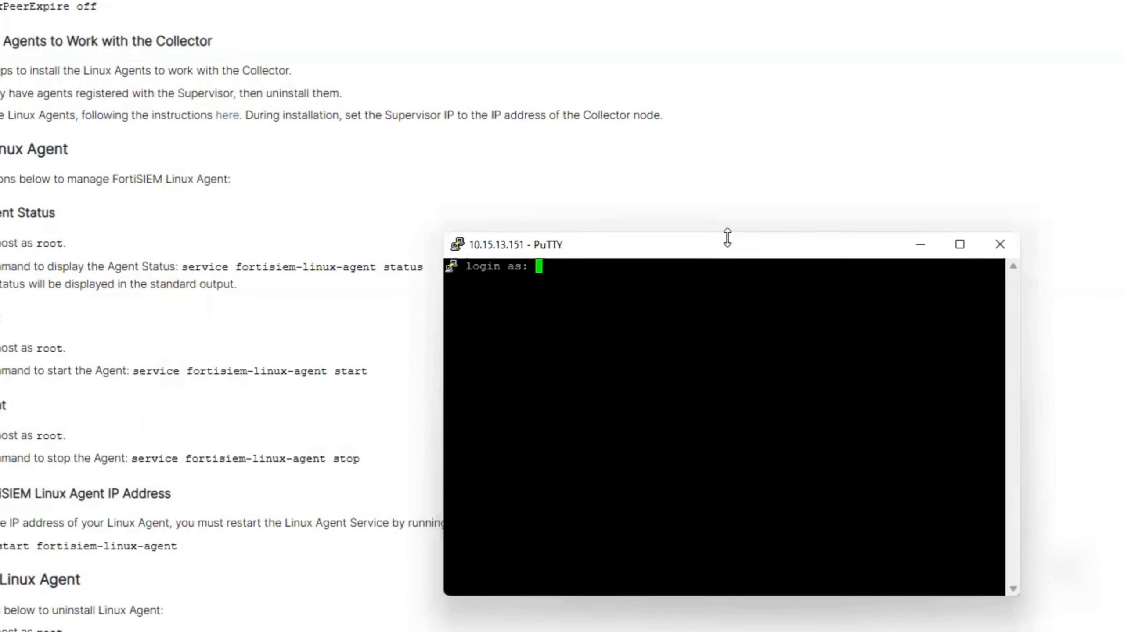
Log in with the account user name and password, retrying after the first denial
{"action": "type", "text": "cybowpoint"}
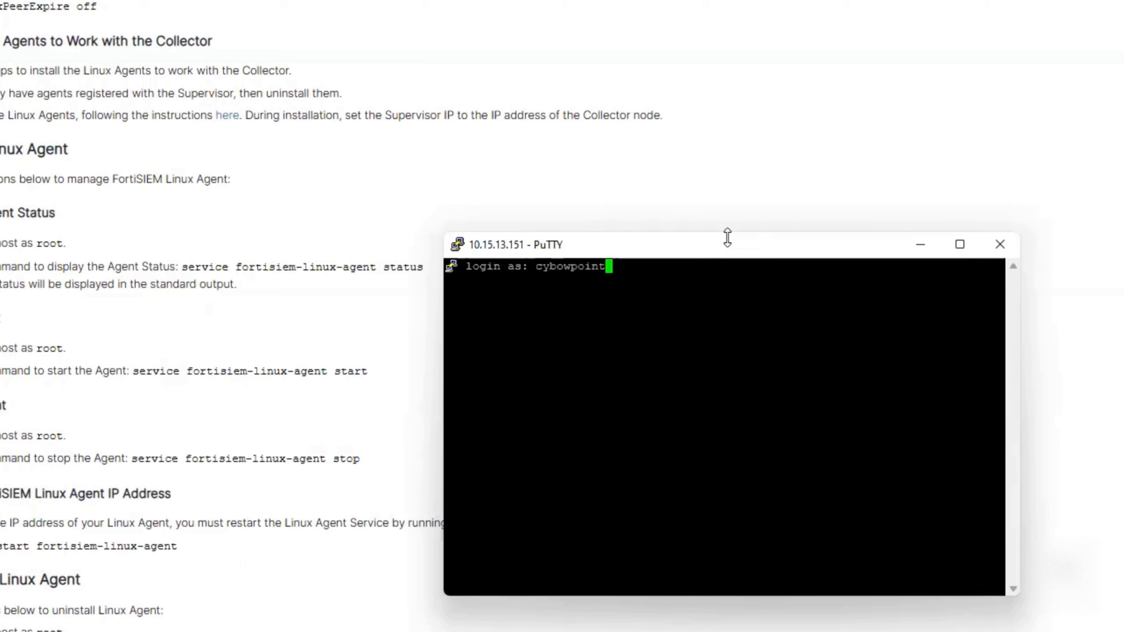
{"action": "key", "text": "Return"}
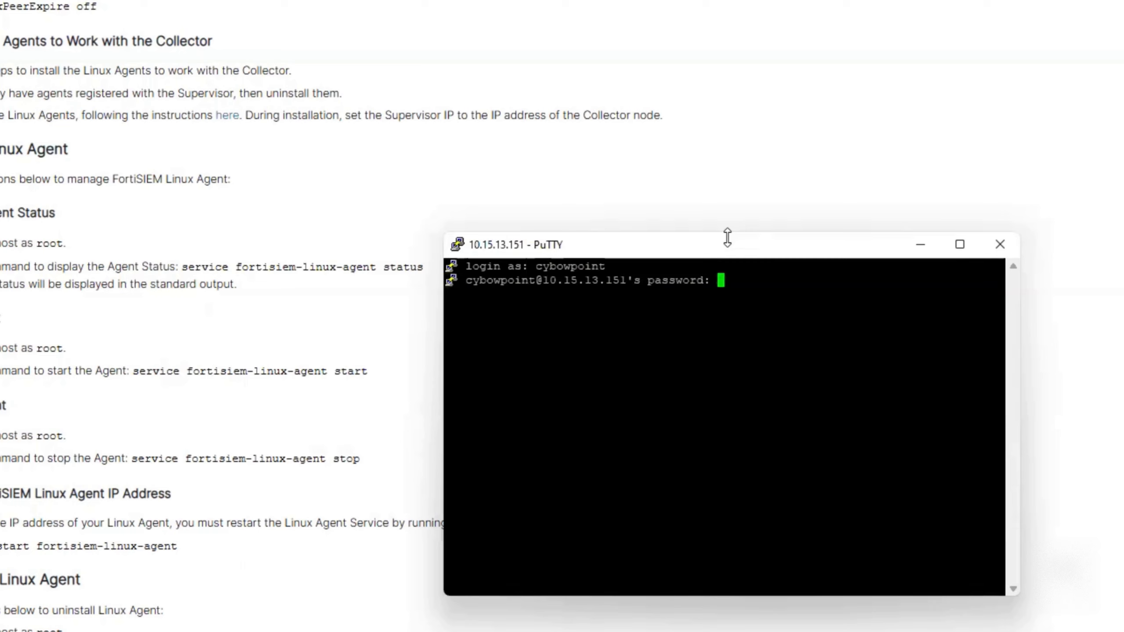
{"action": "key", "text": "Return"}
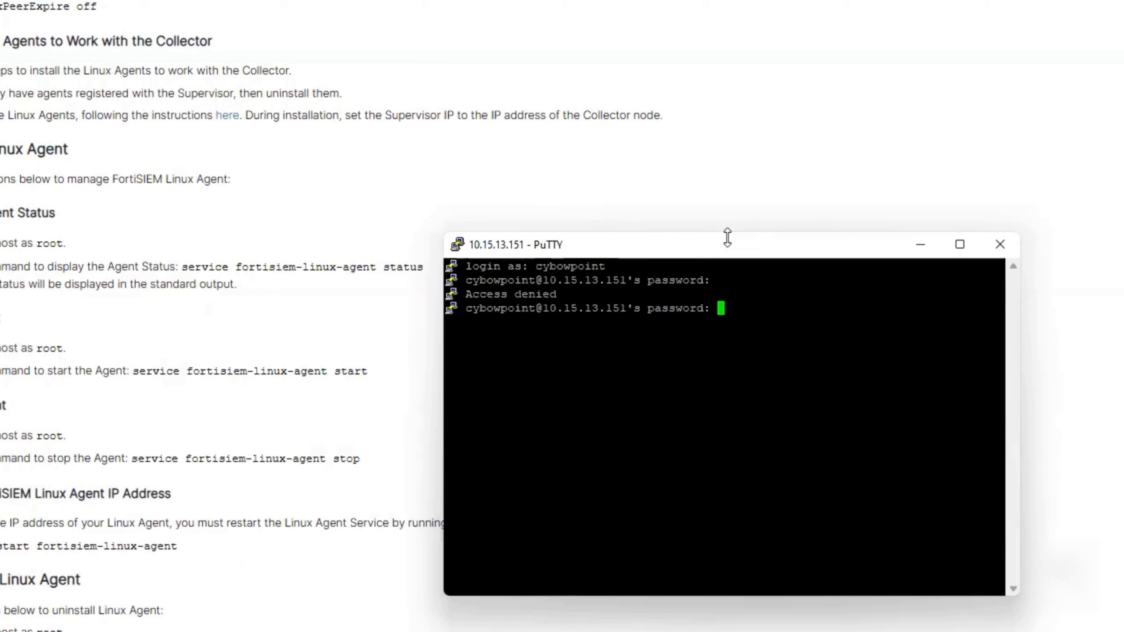
{"action": "key", "text": "Return"}
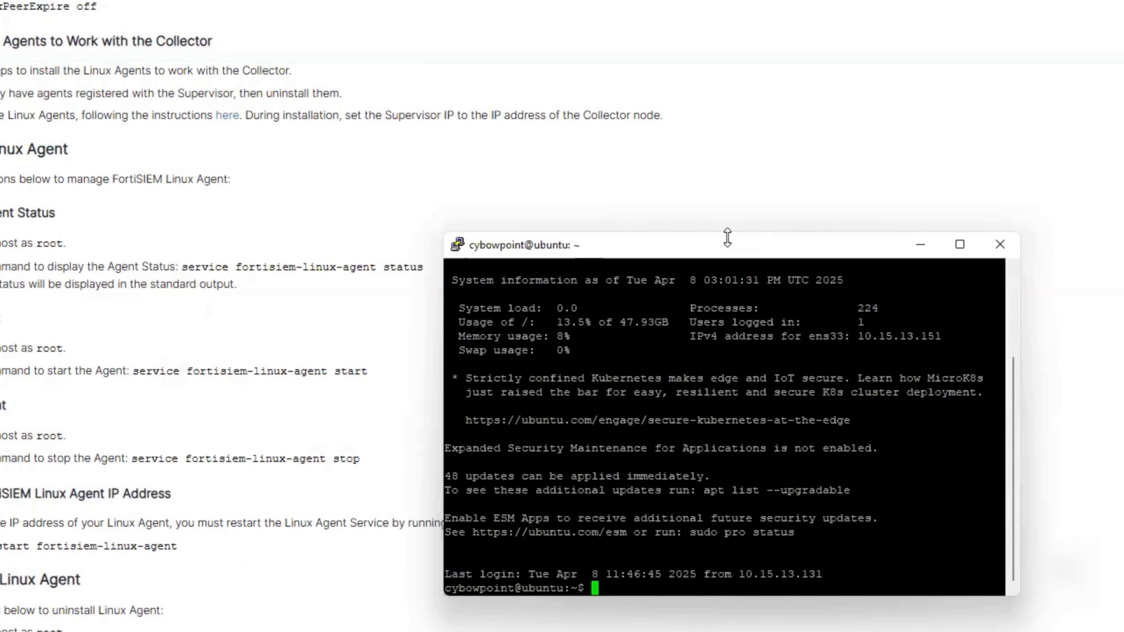
Move the PuTTY window up and clear the welcome banner with clear
{"action": "left_click_drag", "start_coordinate": [691, 250], "coordinate": [716, 69]}
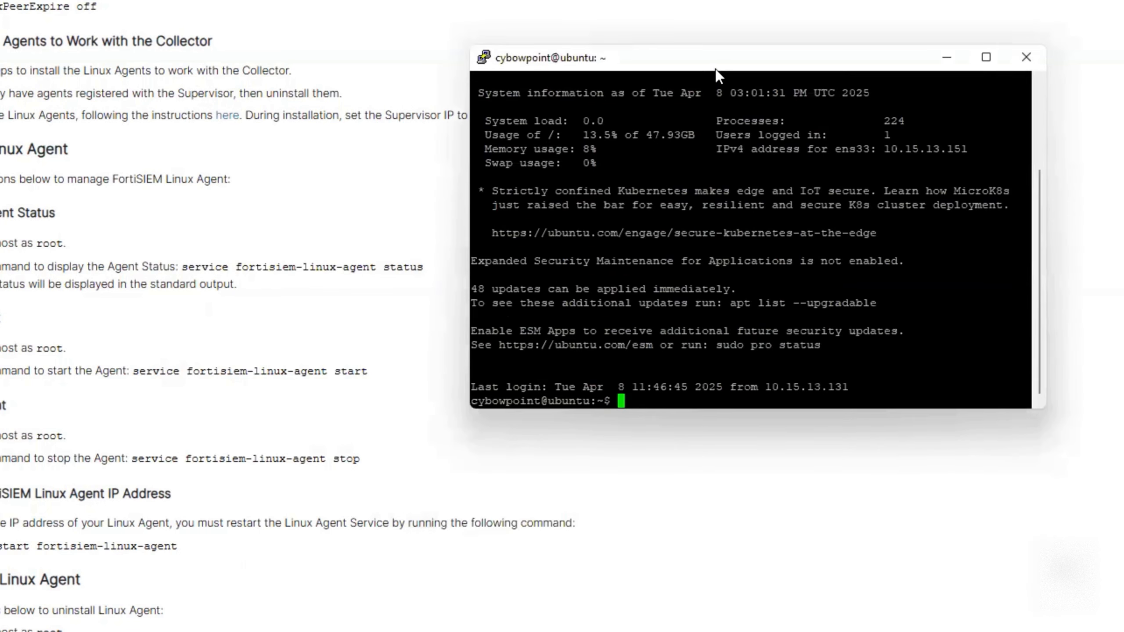
{"action": "type", "text": "clear"}
{"action": "key", "text": "Return"}
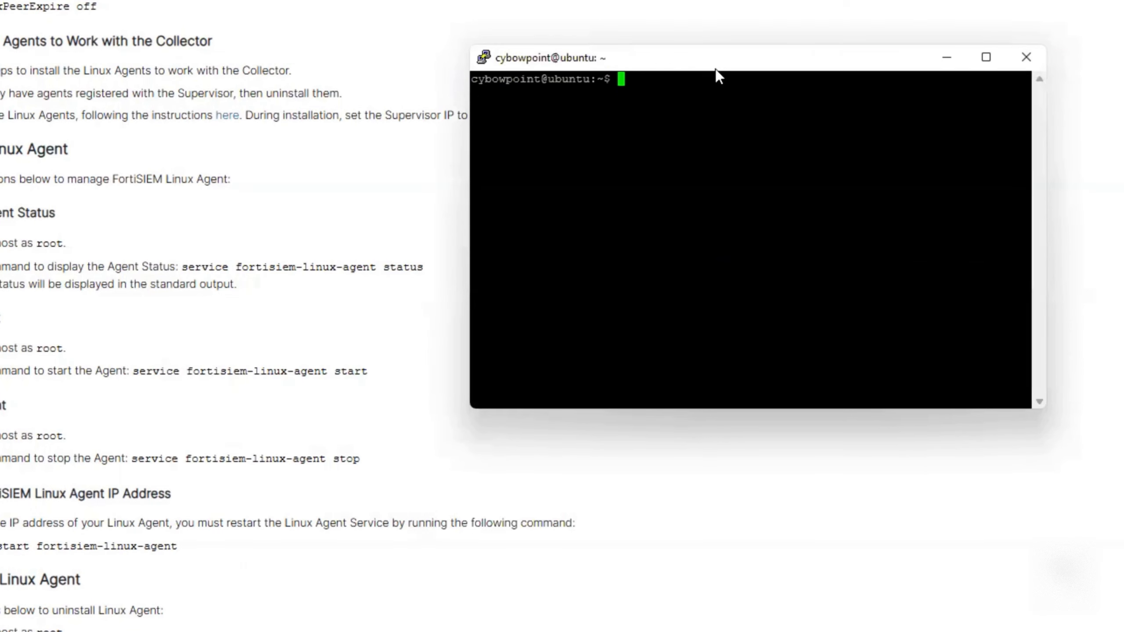
{"action": "type", "text": "se"}
Copy 'service fortisiem-linux-agent start' from the guide, paste it into PuTTY and run it
{"action": "left_click", "coordinate": [139, 373]}
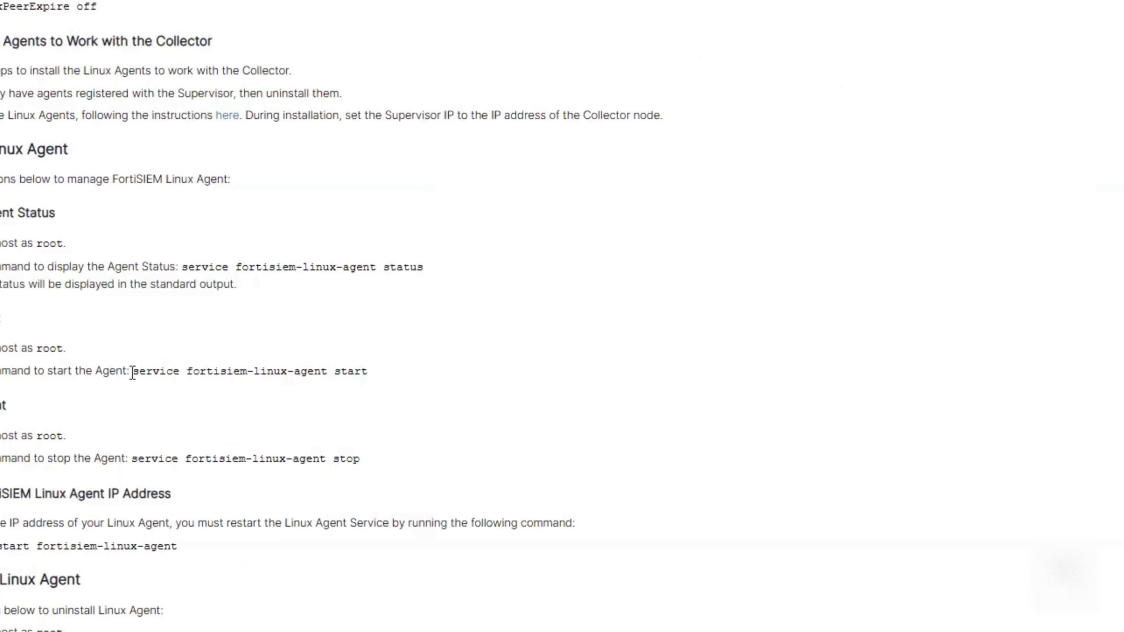
{"action": "left_click_drag", "start_coordinate": [130, 372], "coordinate": [378, 372]}
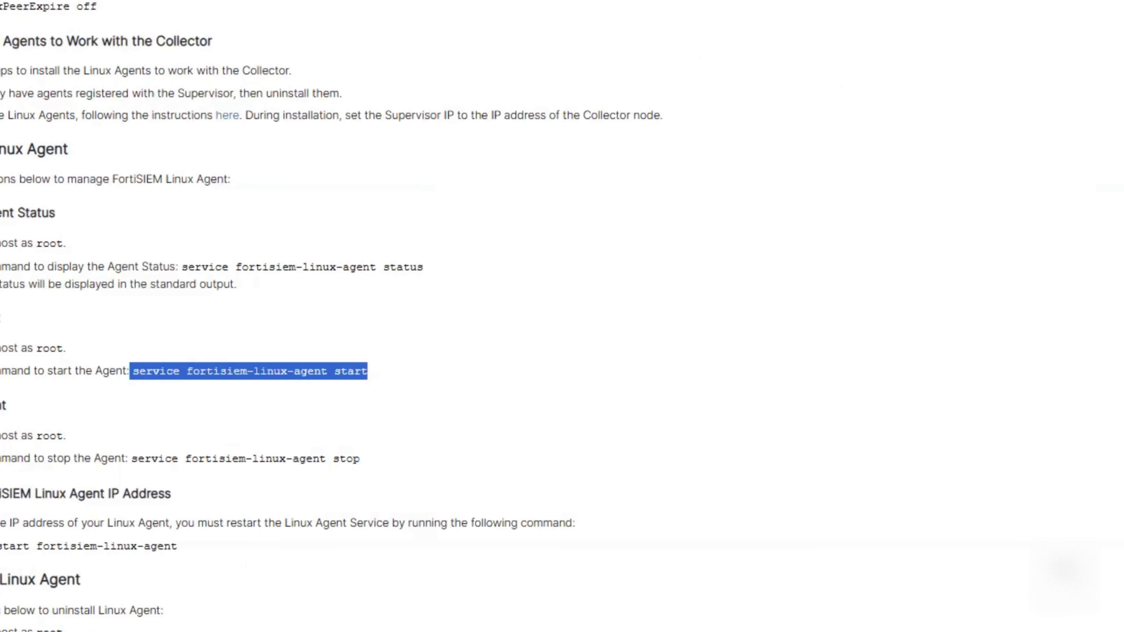
{"action": "key", "text": "super"}
{"action": "left_click", "coordinate": [588, 631]}
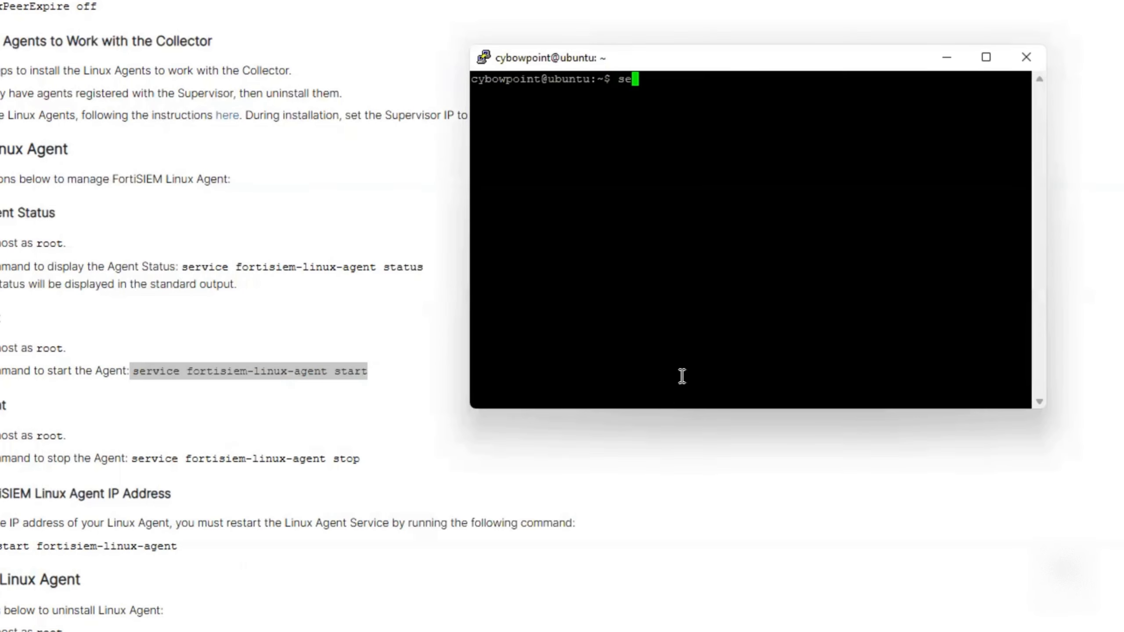
{"action": "key", "text": "BackSpace"}
{"action": "key", "text": "BackSpace"}
{"action": "right_click", "coordinate": [698, 246]}
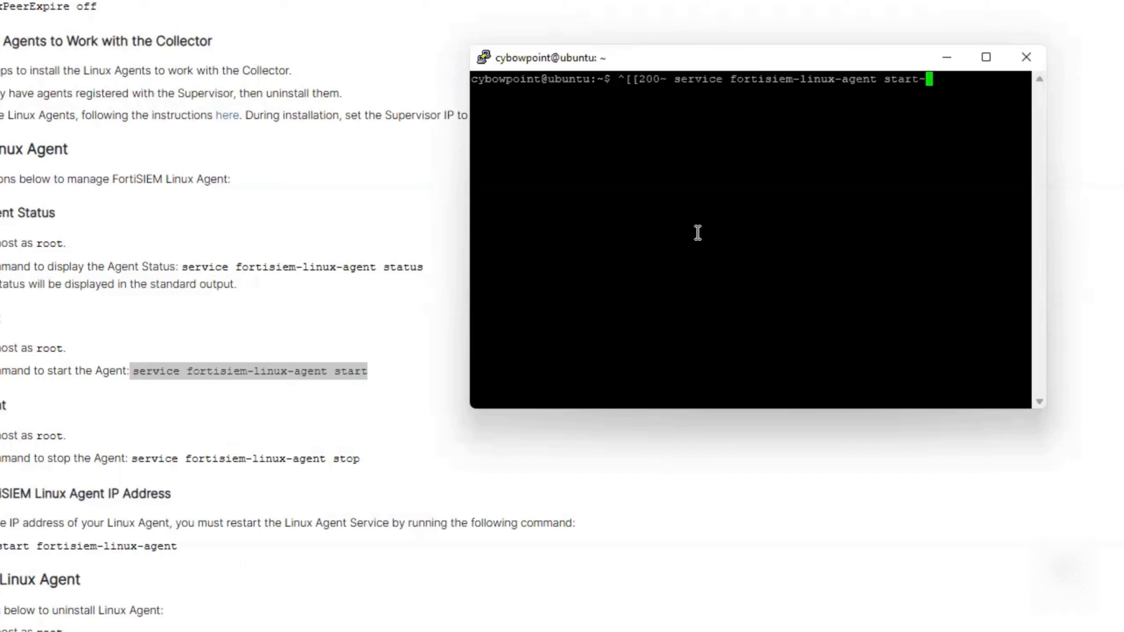
{"action": "key", "text": "Left"}
{"action": "key", "text": "Left"}
{"action": "key", "text": "Left"}
{"action": "key", "text": "Left"}
{"action": "key", "text": "Left"}
{"action": "key", "text": "Left"}
{"action": "key", "text": "Left"}
{"action": "key", "text": "Left"}
{"action": "key", "text": "Left"}
{"action": "key", "text": "Left"}
{"action": "key", "text": "Left"}
{"action": "key", "text": "Left"}
{"action": "key", "text": "Left"}
{"action": "key", "text": "Left"}
{"action": "key", "text": "Left"}
{"action": "key", "text": "Left"}
{"action": "key", "text": "Left"}
{"action": "key", "text": "Left"}
{"action": "key", "text": "Left"}
{"action": "key", "text": "Left"}
{"action": "key", "text": "Left"}
{"action": "key", "text": "Left"}
{"action": "key", "text": "Left"}
{"action": "key", "text": "Left"}
{"action": "key", "text": "Left"}
{"action": "key", "text": "Left"}
{"action": "key", "text": "Left"}
{"action": "key", "text": "Left"}
{"action": "key", "text": "Left"}
{"action": "key", "text": "Left"}
{"action": "key", "text": "BackSpace"}
{"action": "key", "text": "BackSpace"}
{"action": "key", "text": "BackSpace"}
{"action": "key", "text": "BackSpace"}
{"action": "key", "text": "BackSpace"}
{"action": "key", "text": "BackSpace"}
{"action": "key", "text": "BackSpace"}
{"action": "key", "text": "BackSpace"}
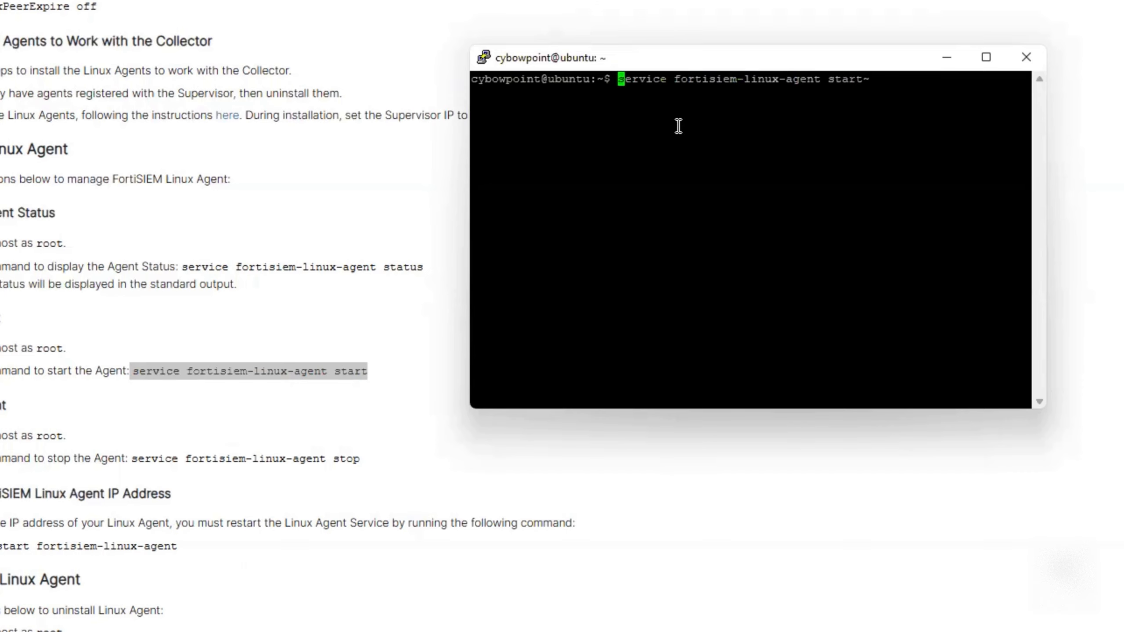
{"action": "key", "text": "Return"}
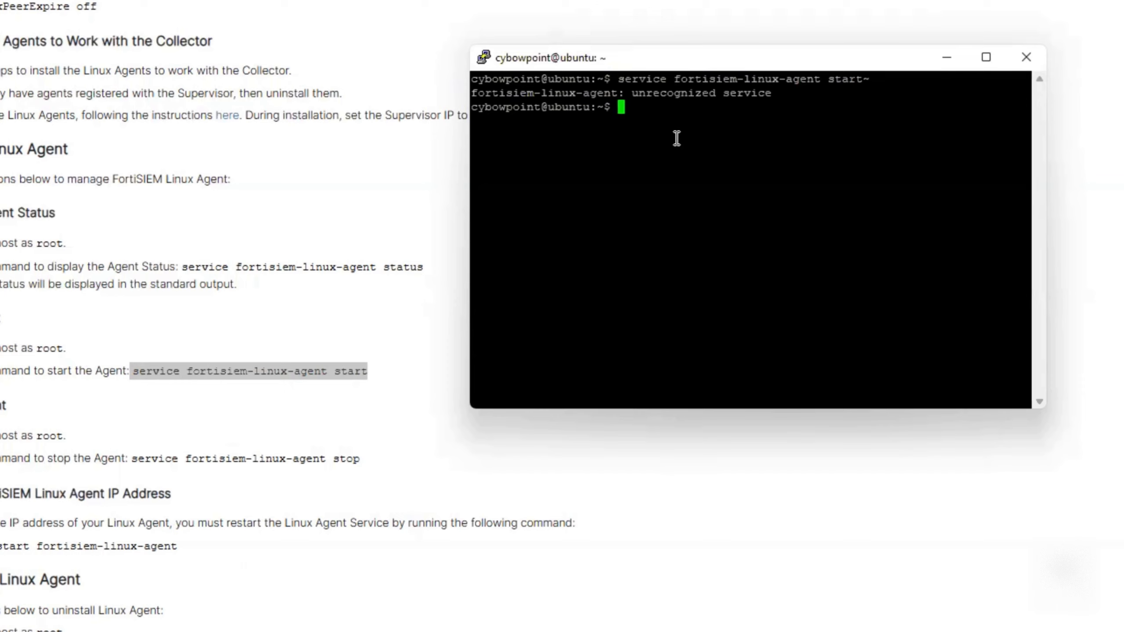
Re-paste the start command, remove the trailing tilde, run it and enter the sudo password
{"action": "type", "text": "s"}
{"action": "key", "text": "BackSpace"}
{"action": "right_click", "coordinate": [672, 144]}
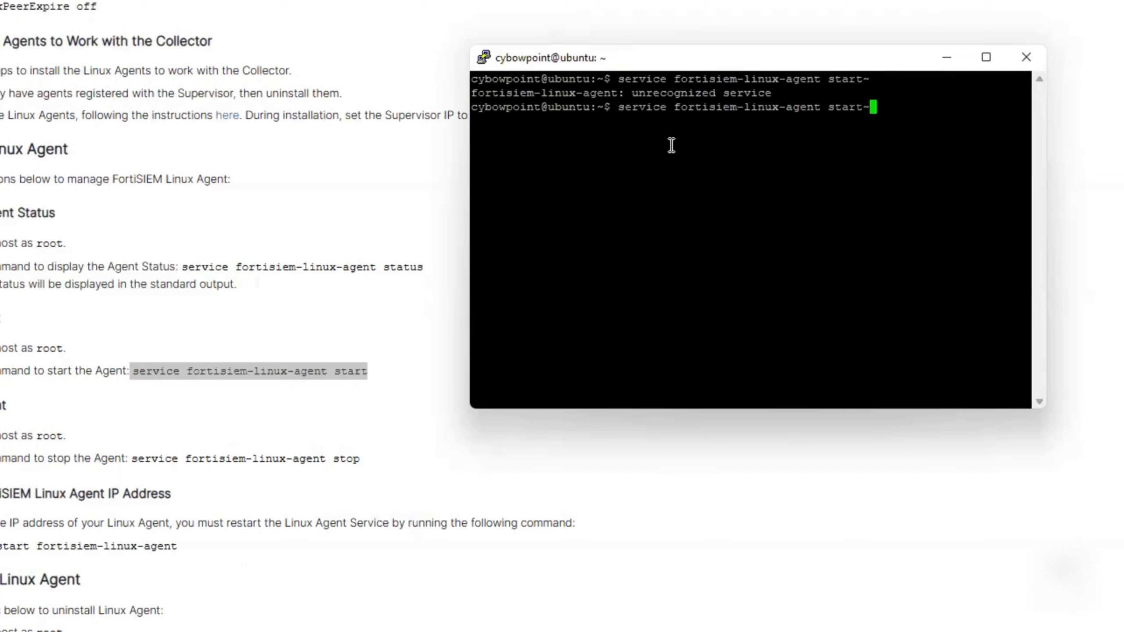
{"action": "key", "text": "BackSpace"}
{"action": "key", "text": "Return"}
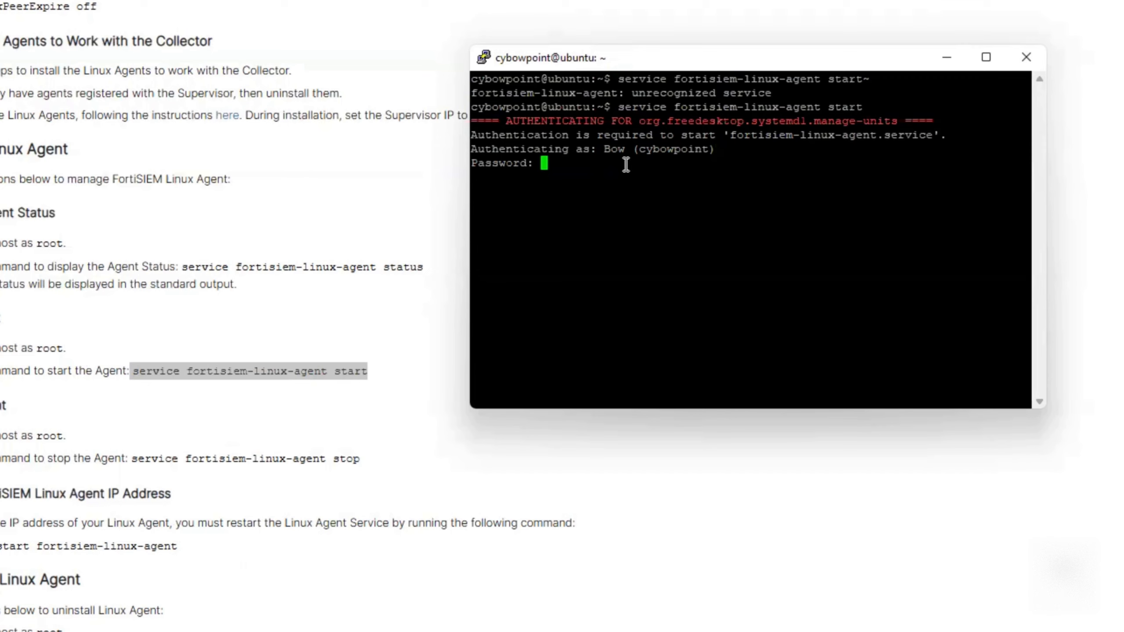
{"action": "key", "text": "Return"}
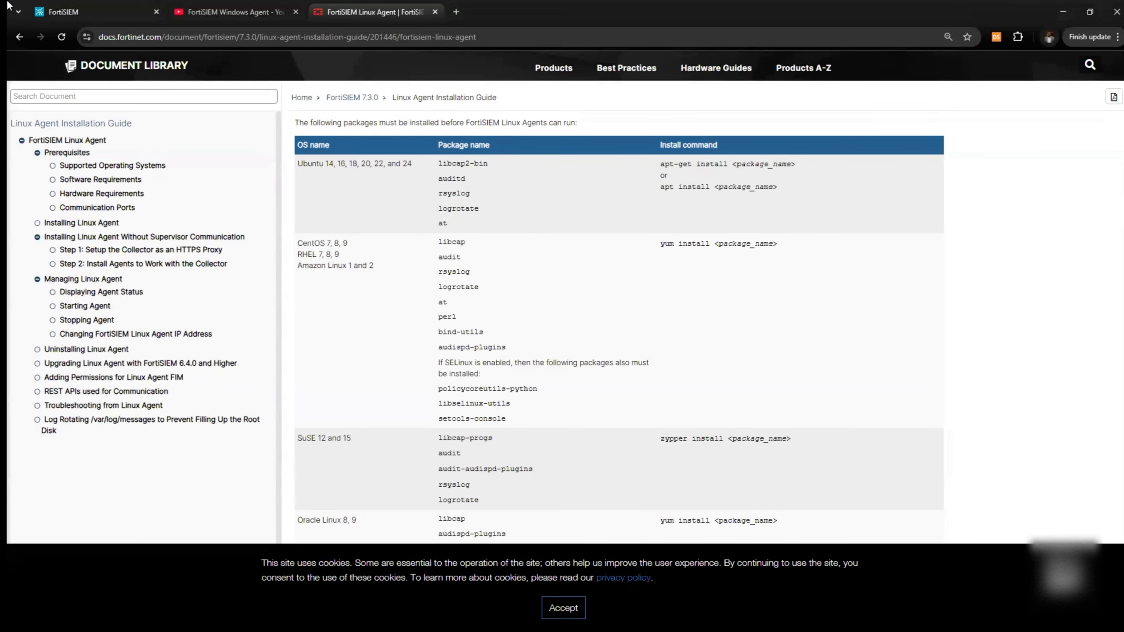
In CMDB > Devices > Unix, select the Unmanaged ubuntu host and choose Actions > Change Status
{"action": "left_click", "coordinate": [63, 12]}
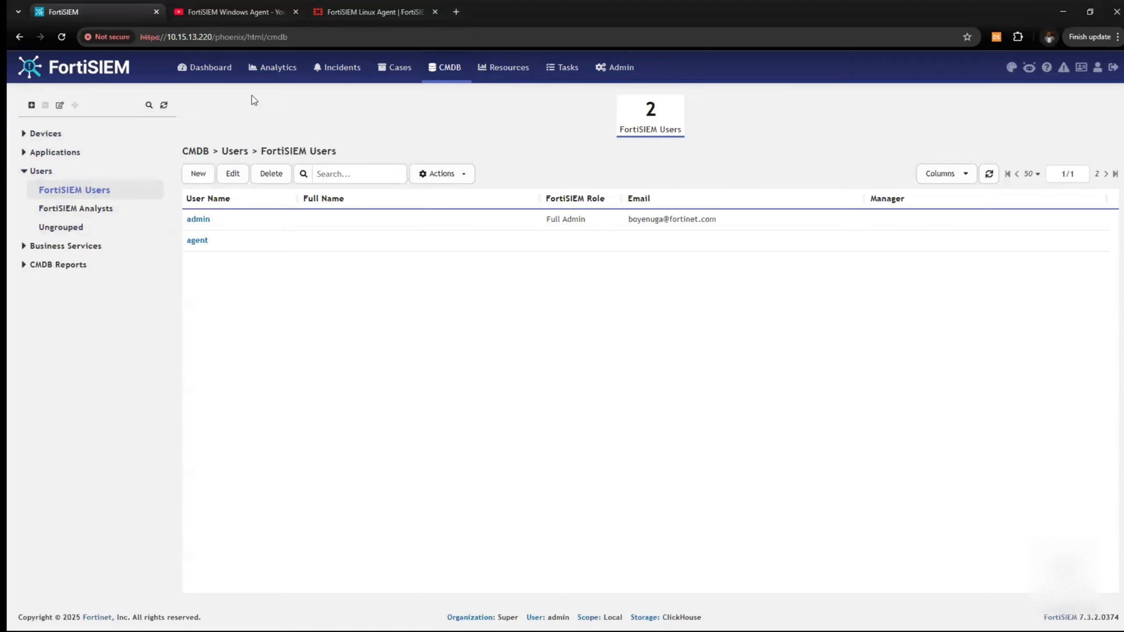
{"action": "left_click", "coordinate": [31, 135]}
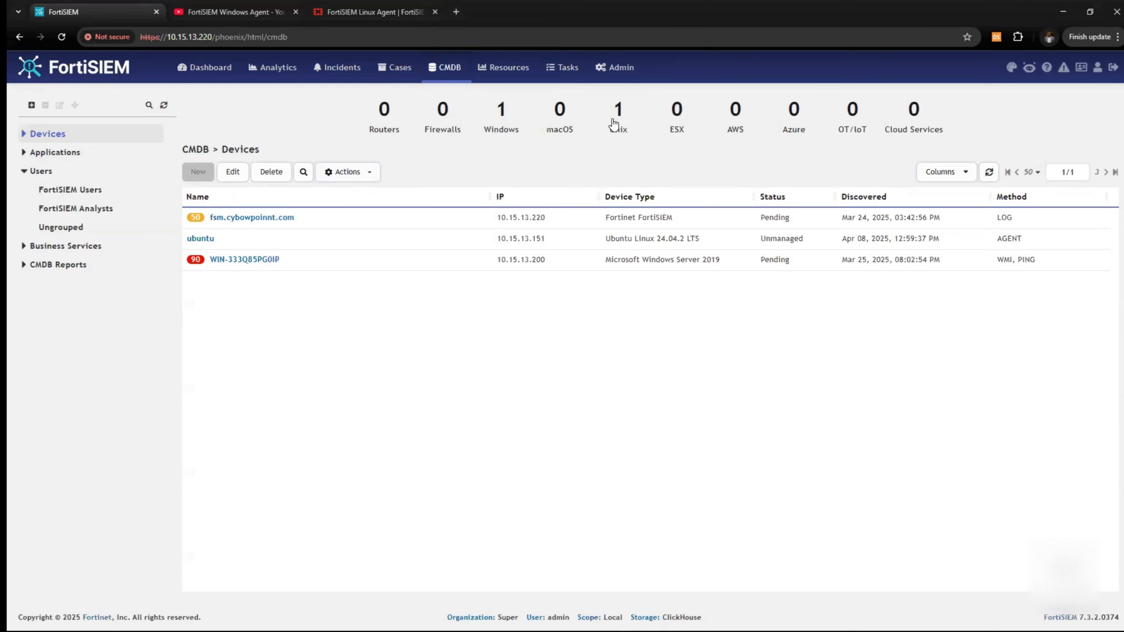
{"action": "left_click", "coordinate": [630, 131]}
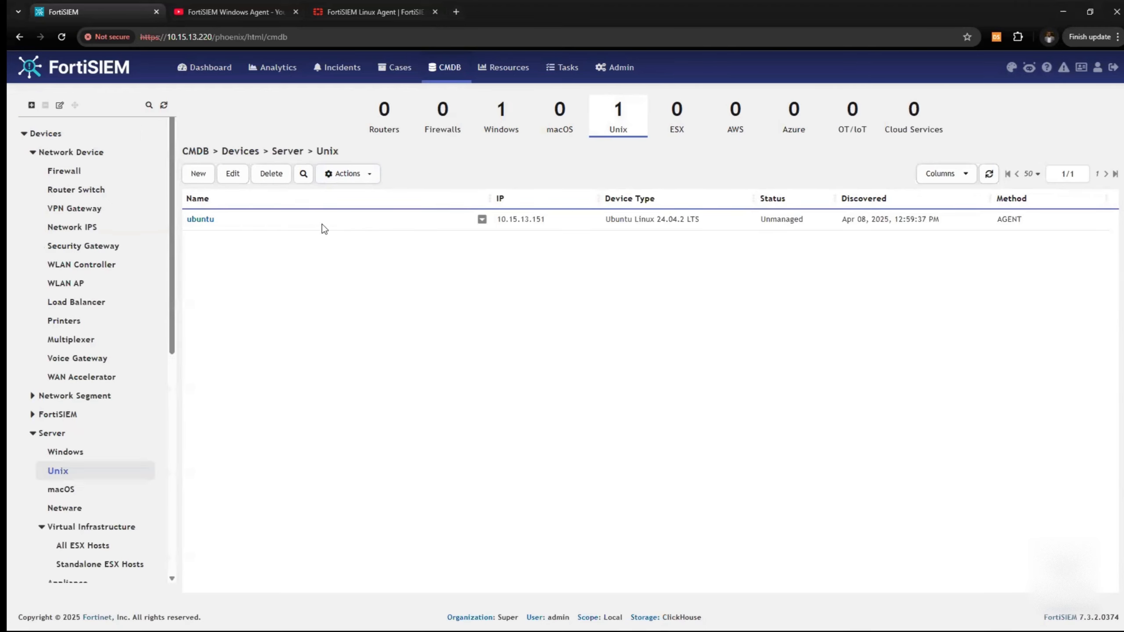
{"action": "left_click_drag", "start_coordinate": [185, 221], "coordinate": [216, 223]}
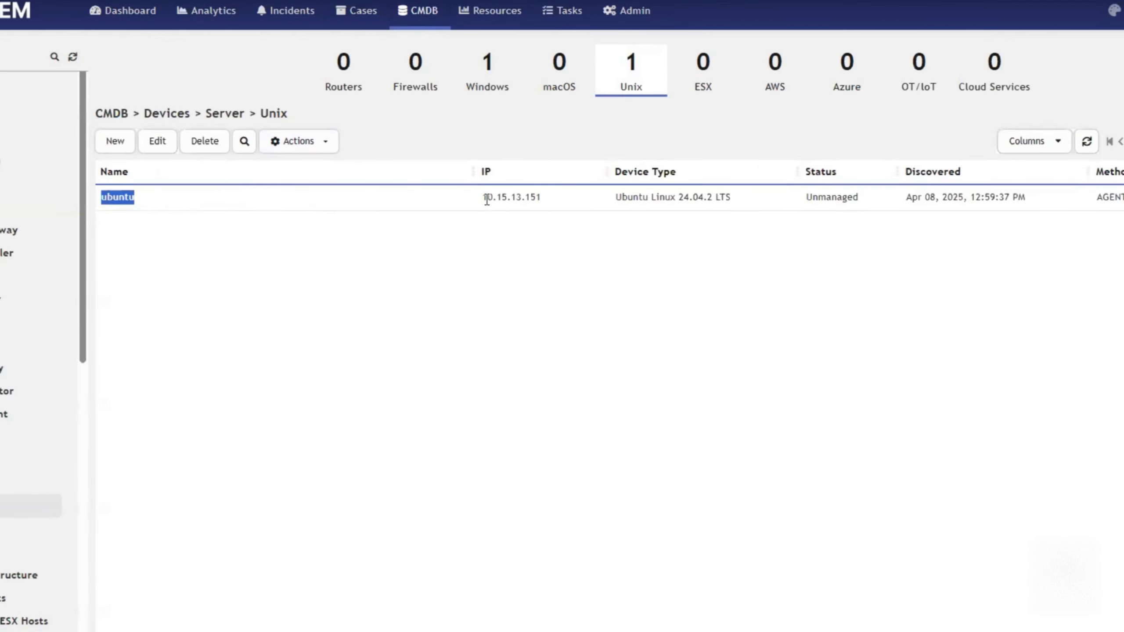
{"action": "left_click_drag", "start_coordinate": [487, 200], "coordinate": [666, 195]}
{"action": "left_click", "coordinate": [807, 200]}
{"action": "left_click_drag", "start_coordinate": [806, 201], "coordinate": [864, 206]}
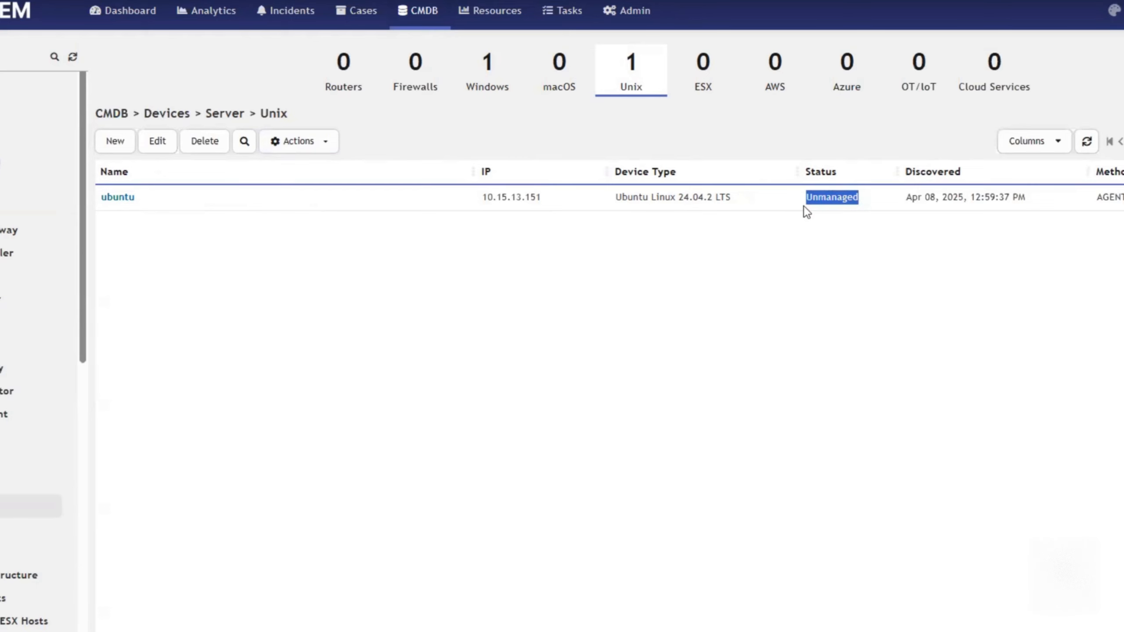
{"action": "left_click", "coordinate": [405, 141]}
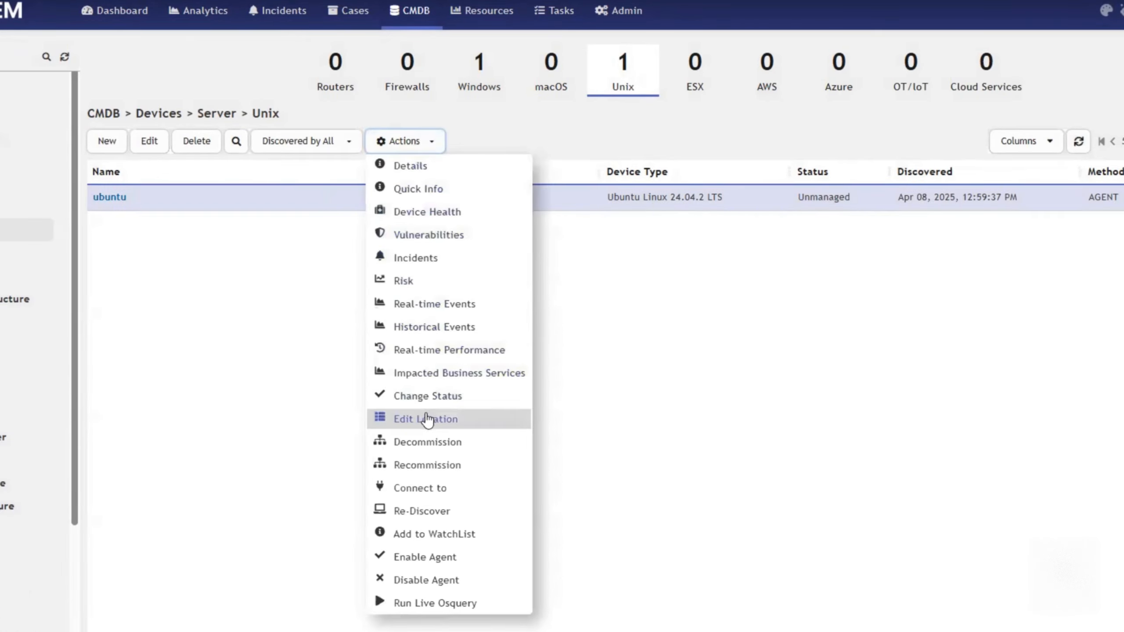
{"action": "left_click", "coordinate": [429, 395]}
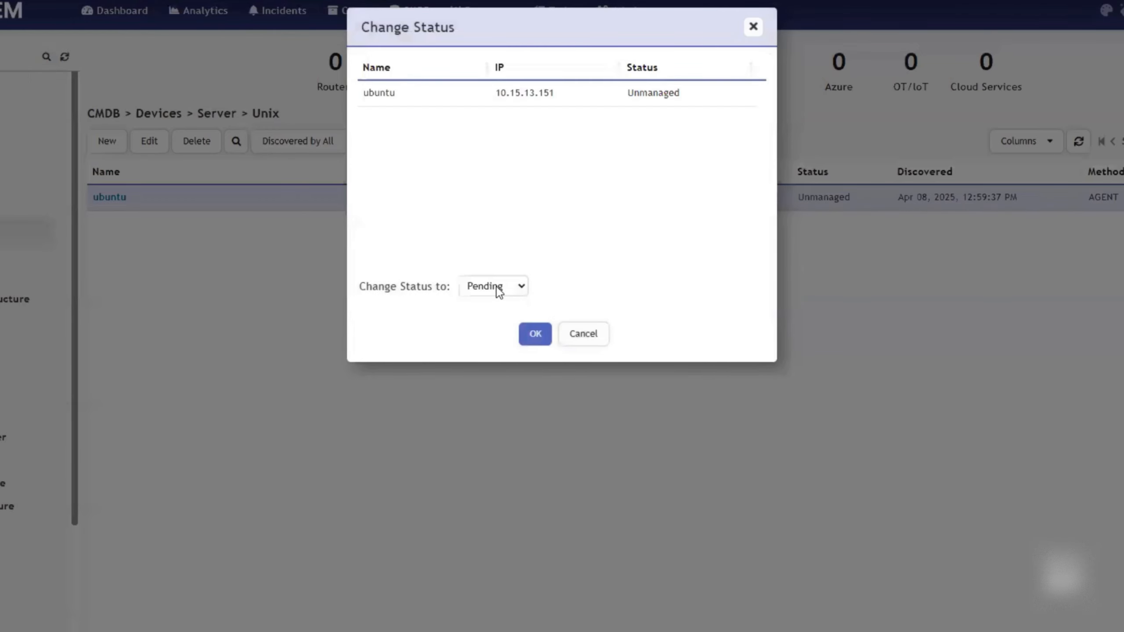
Pick Approved as the ubuntu device's new status and confirm with OK
{"action": "left_click", "coordinate": [499, 292]}
{"action": "left_click", "coordinate": [495, 320]}
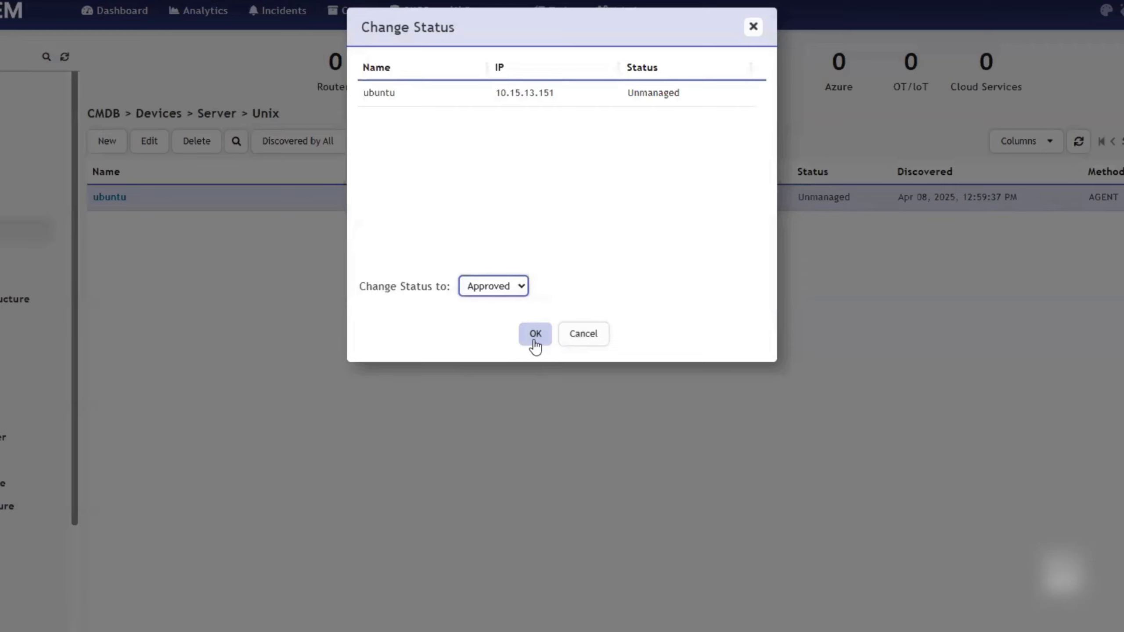
{"action": "left_click", "coordinate": [534, 340]}
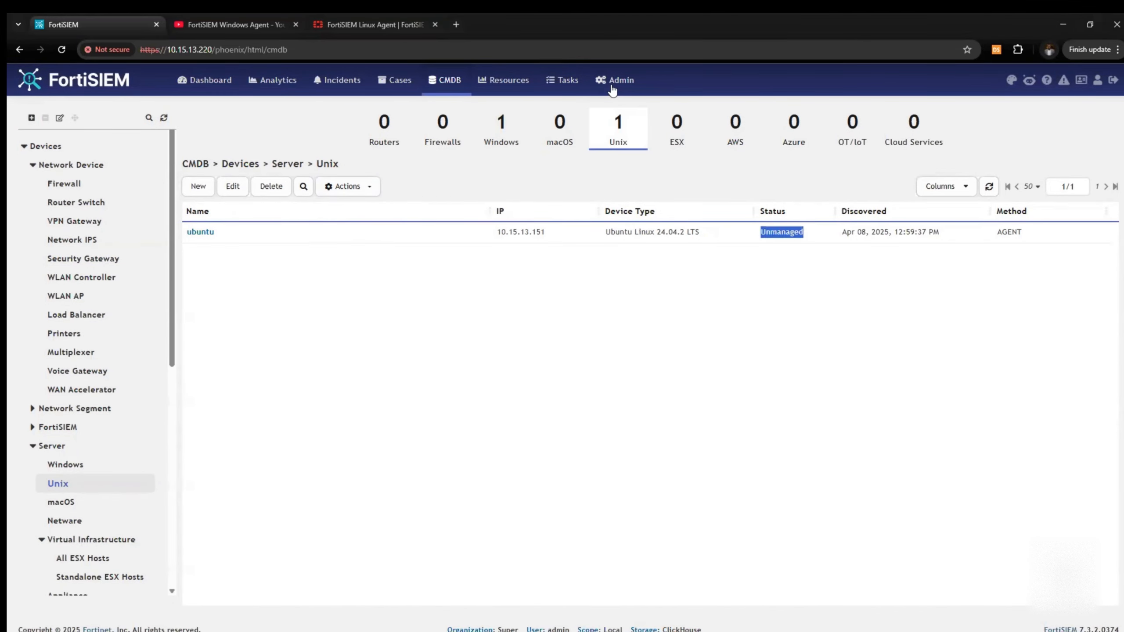
Create a new Linux Agent monitor template under Admin > Setup named Linux
{"action": "left_click", "coordinate": [614, 81]}
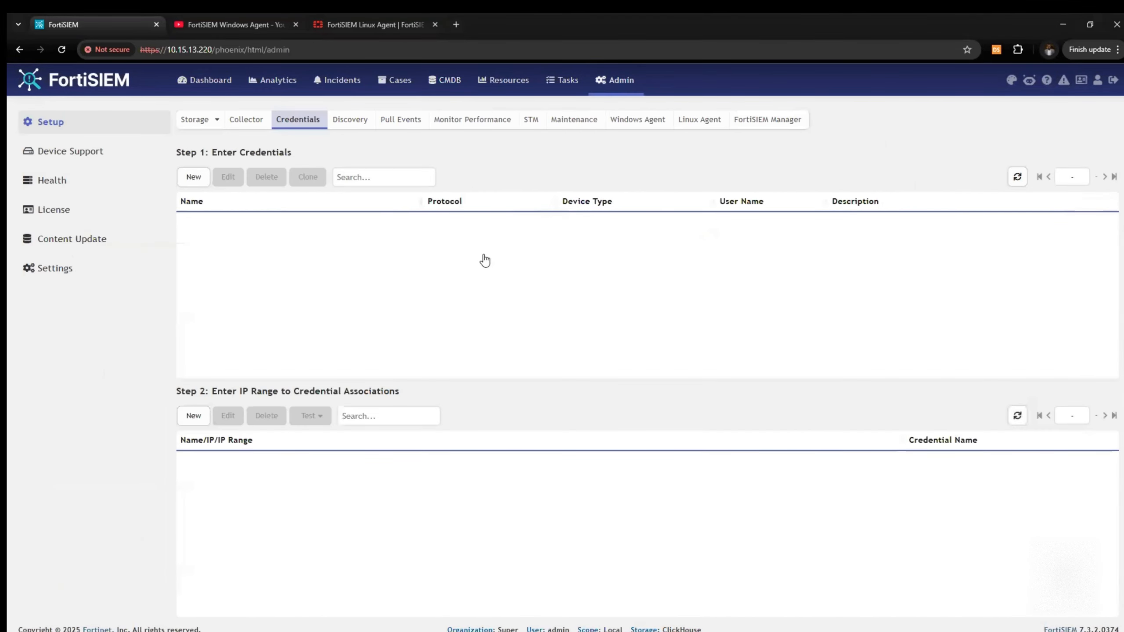
{"action": "left_click", "coordinate": [703, 129]}
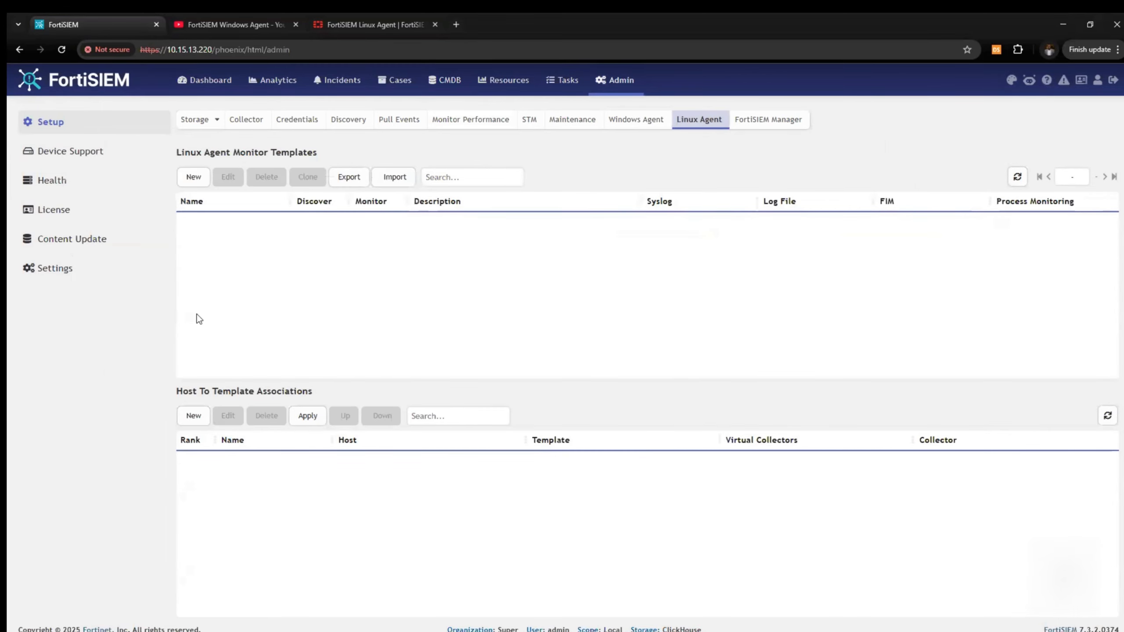
{"action": "left_click", "coordinate": [198, 181]}
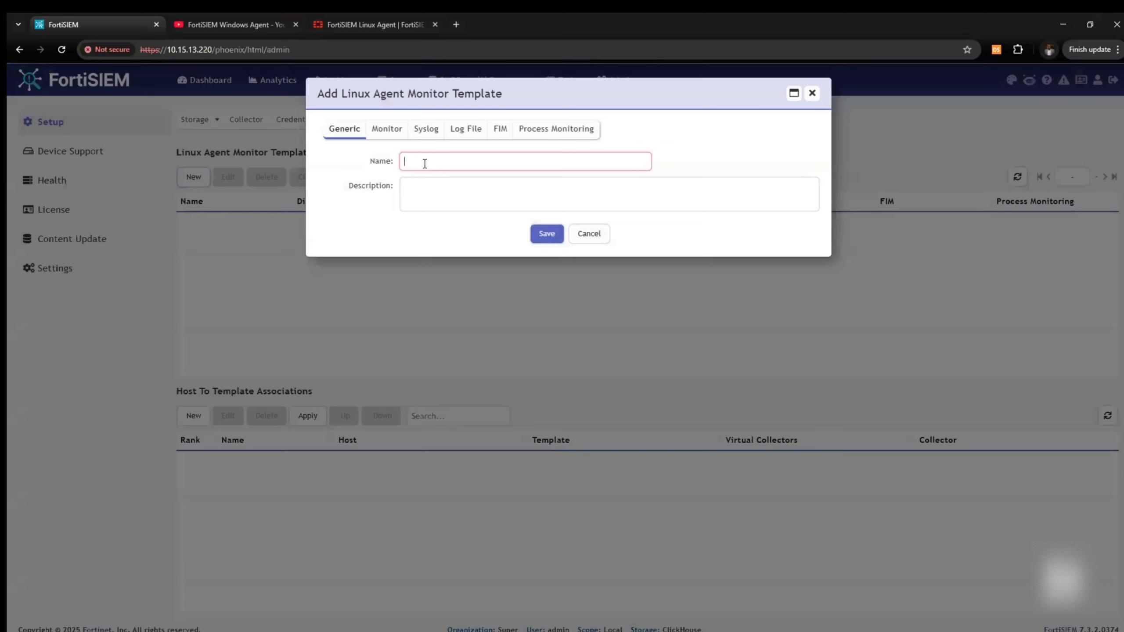
{"action": "type", "text": "Linux"}
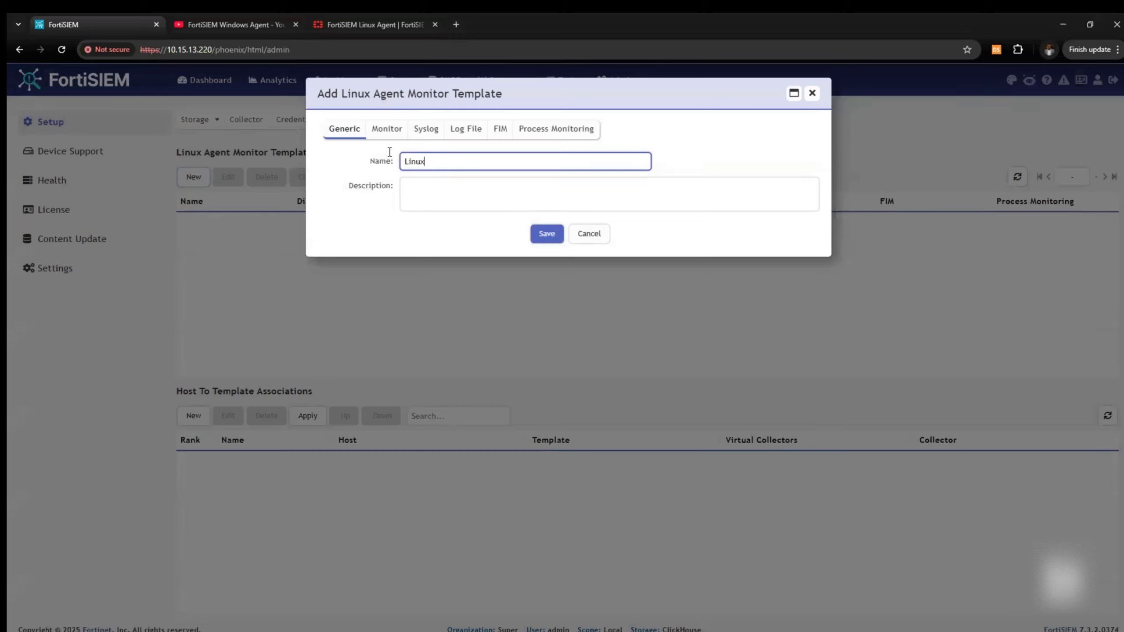
Enable Discover plus Uptime, CPU, Memory, Disk, Network and Application monitoring
{"action": "left_click", "coordinate": [384, 134]}
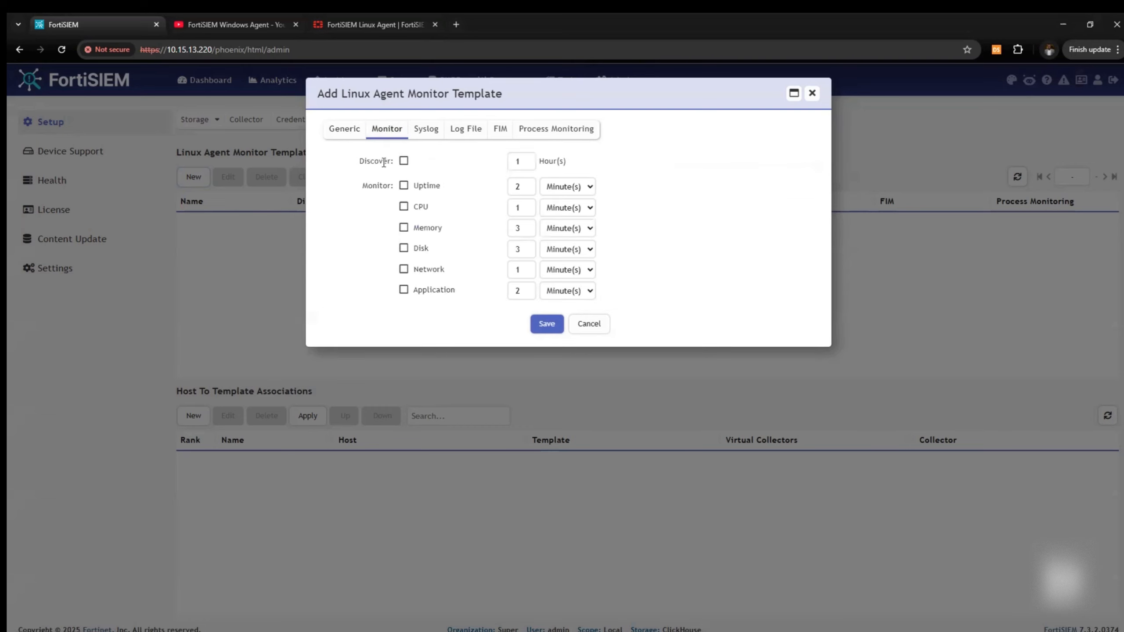
{"action": "left_click", "coordinate": [403, 162]}
{"action": "left_click", "coordinate": [404, 186]}
{"action": "left_click", "coordinate": [404, 207]}
{"action": "left_click", "coordinate": [404, 228]}
{"action": "left_click", "coordinate": [403, 248]}
{"action": "left_click", "coordinate": [403, 269]}
{"action": "left_click", "coordinate": [403, 289]}
{"action": "left_click", "coordinate": [427, 130]}
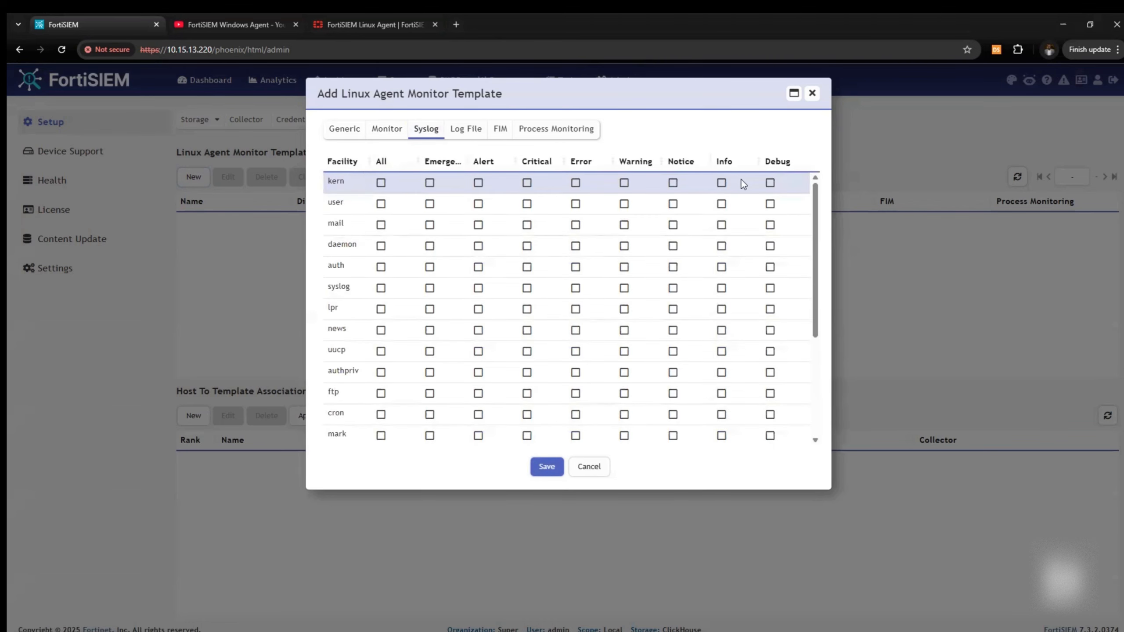
Collect Emergency through Info syslog for kern, user, mail, daemon, auth and syslog
{"action": "left_click", "coordinate": [721, 183]}
{"action": "left_click", "coordinate": [722, 204]}
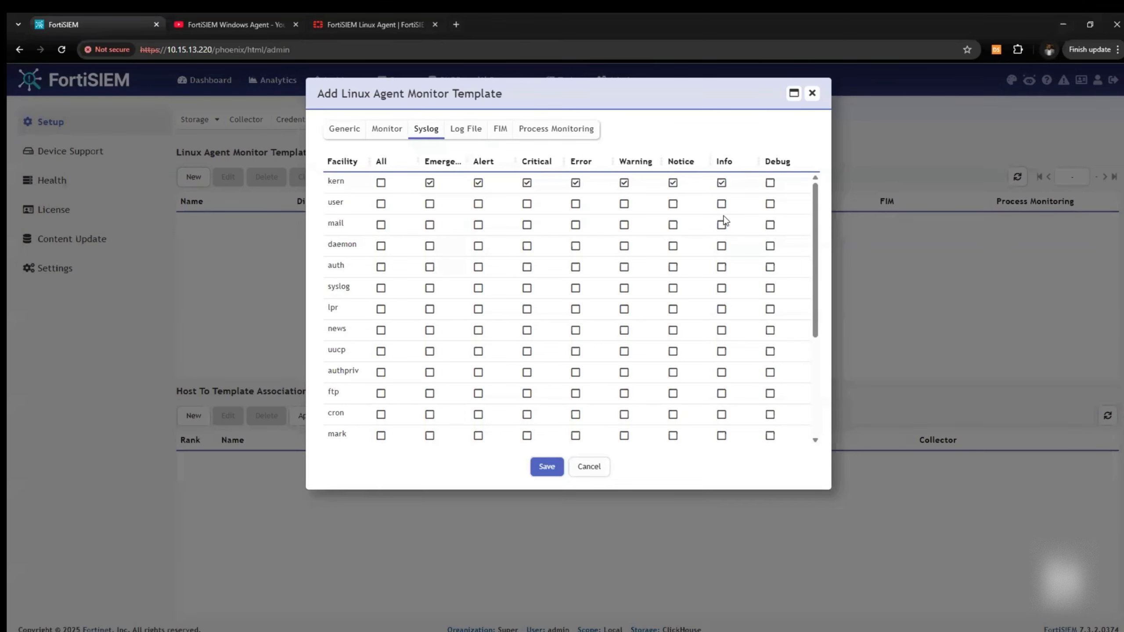
{"action": "left_click", "coordinate": [721, 225]}
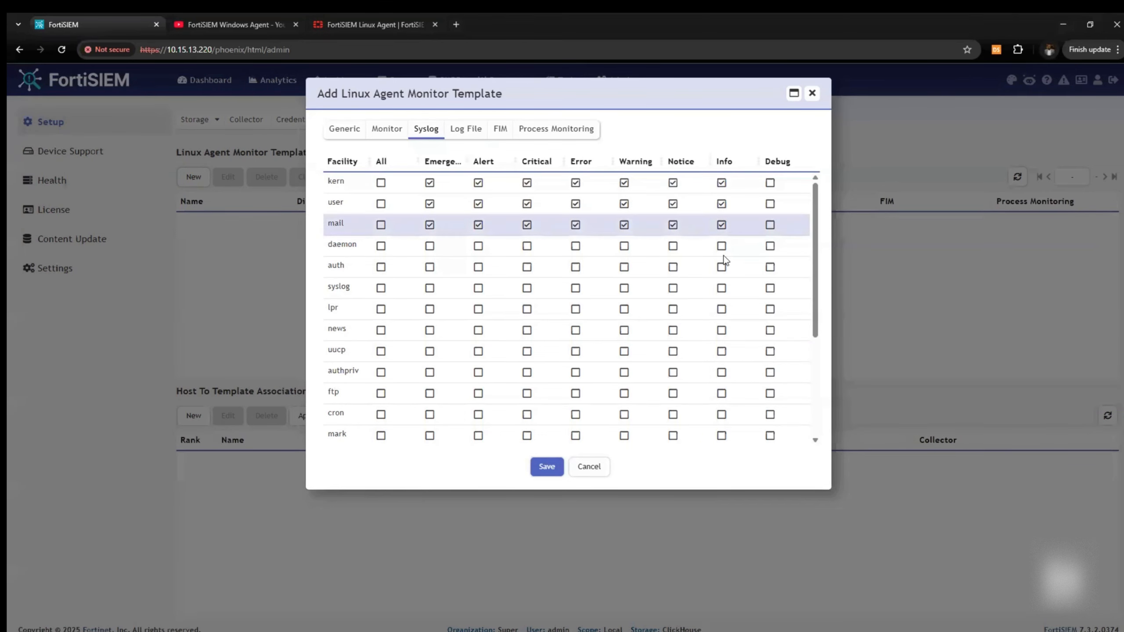
{"action": "left_click", "coordinate": [722, 246]}
{"action": "left_click", "coordinate": [722, 267]}
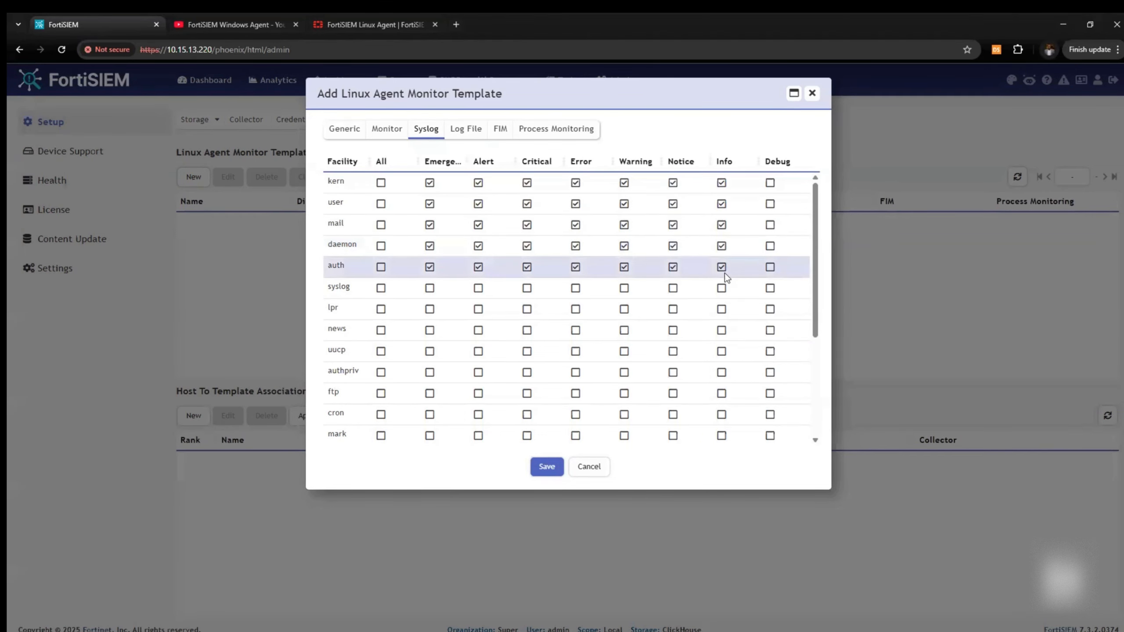
{"action": "left_click", "coordinate": [722, 290]}
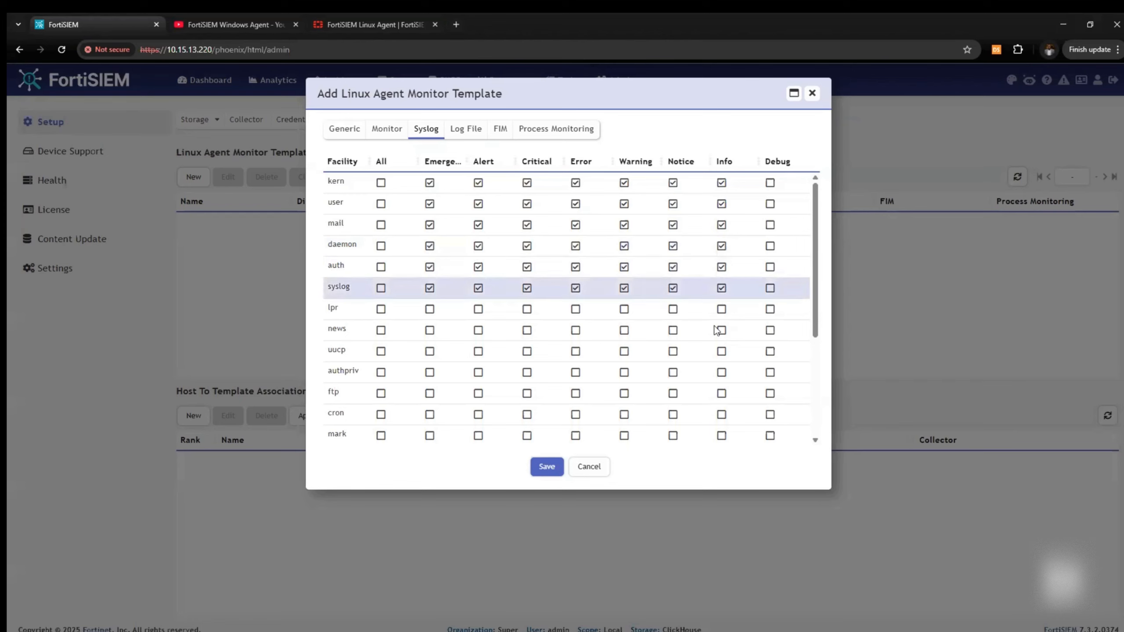
Also collect Emergency through Info syslog for authpriv, cron, mark and local6
{"action": "scroll", "coordinate": [723, 361], "scroll_direction": "down", "scroll_amount": 3}
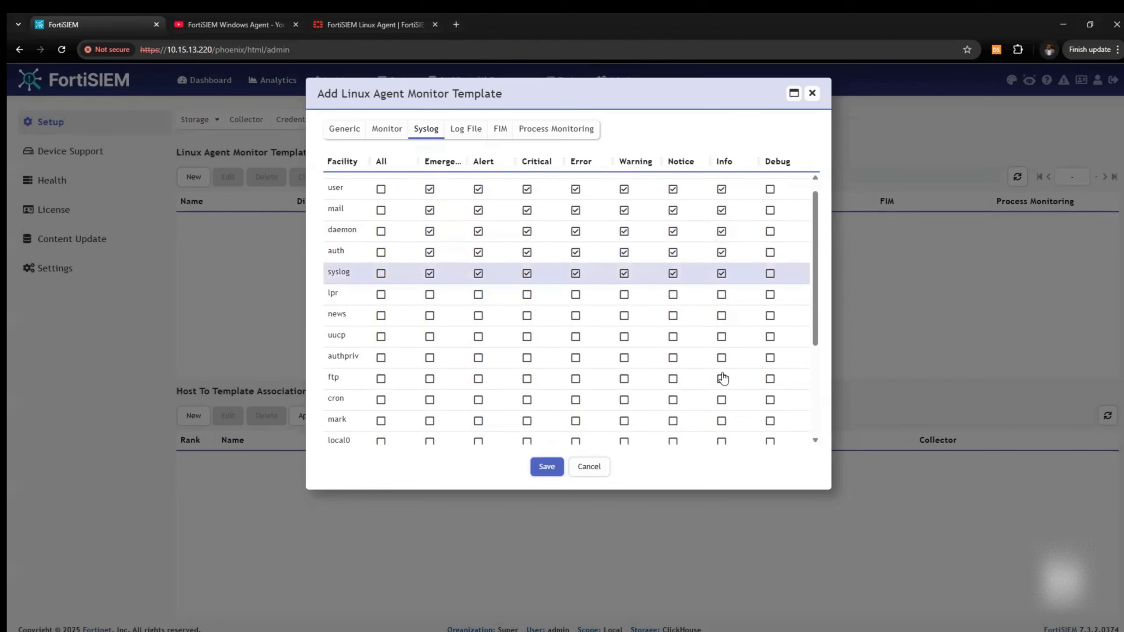
{"action": "left_click", "coordinate": [723, 316]}
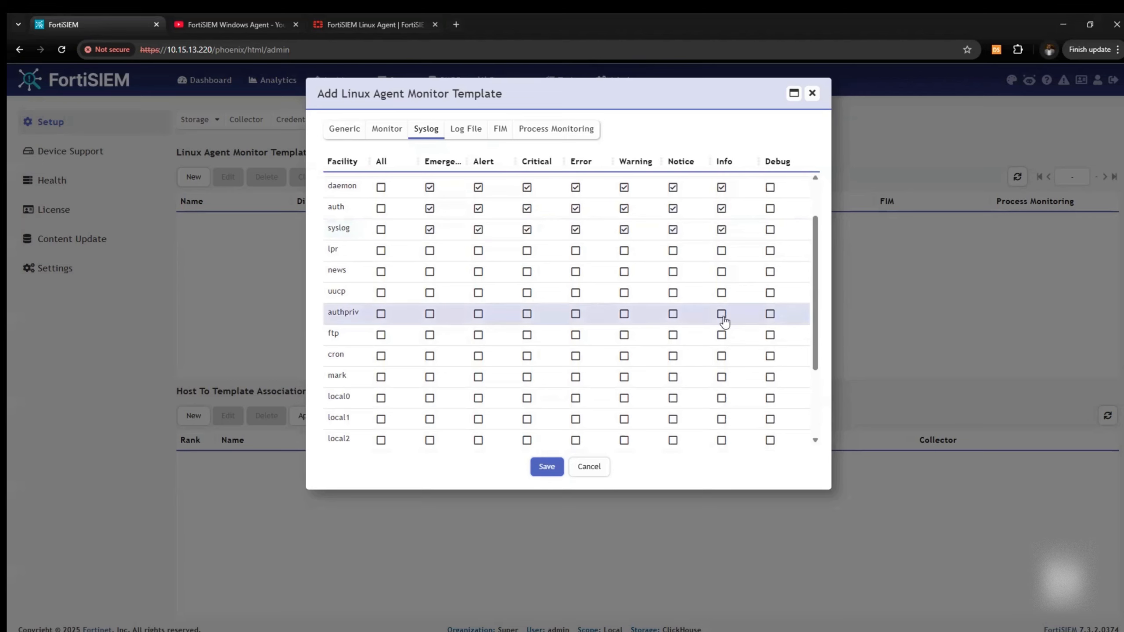
{"action": "left_click", "coordinate": [722, 358]}
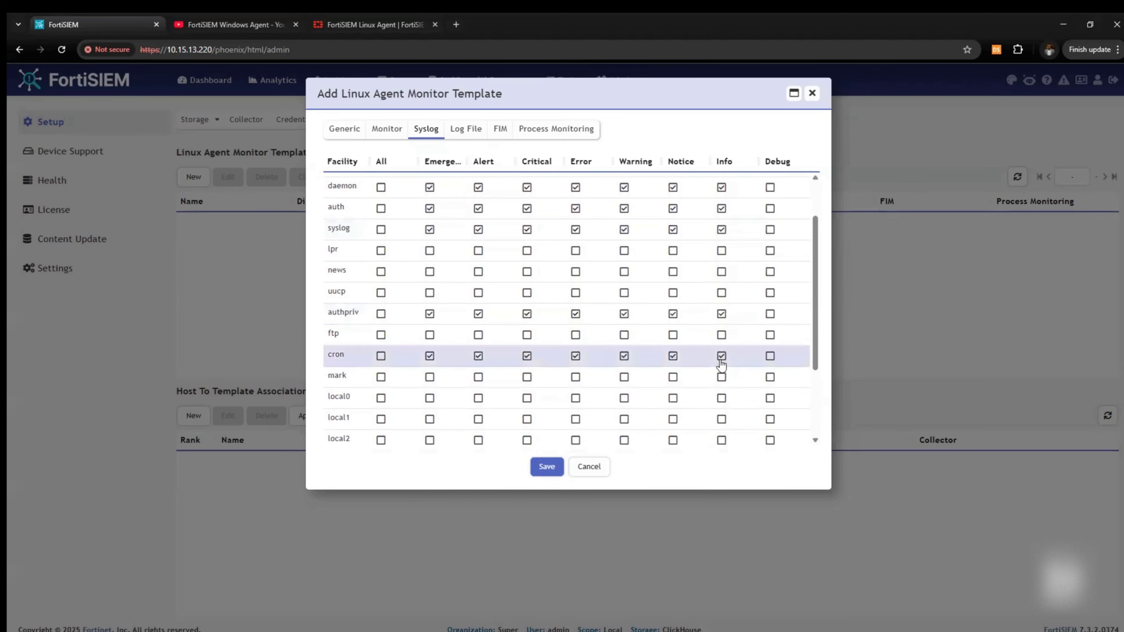
{"action": "scroll", "coordinate": [731, 417], "scroll_direction": "down", "scroll_amount": 5}
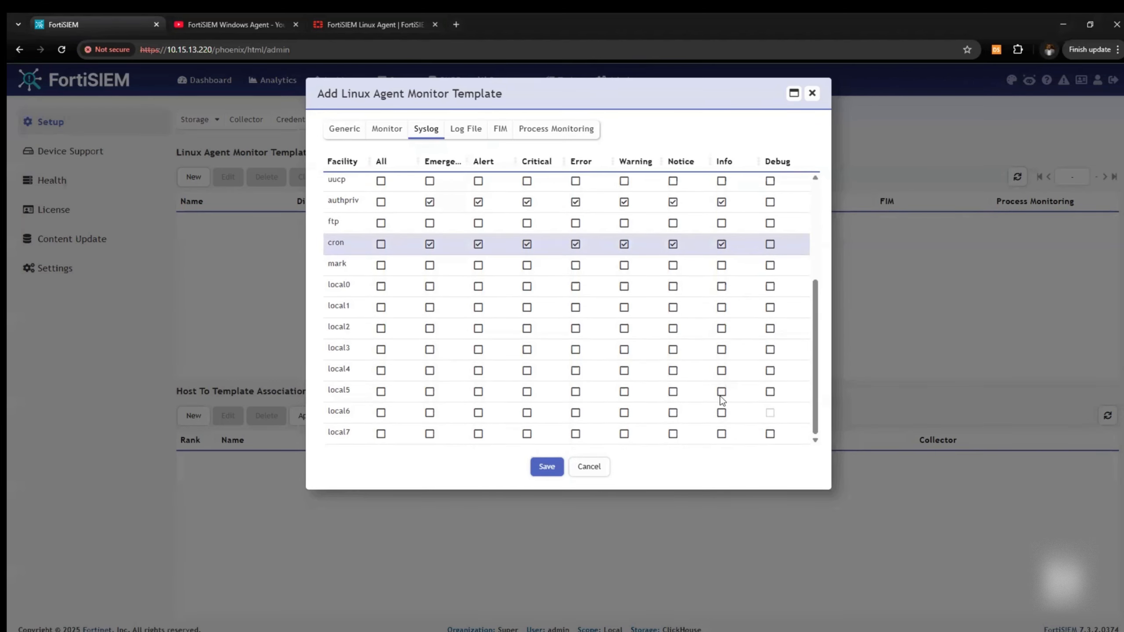
{"action": "left_click", "coordinate": [722, 266]}
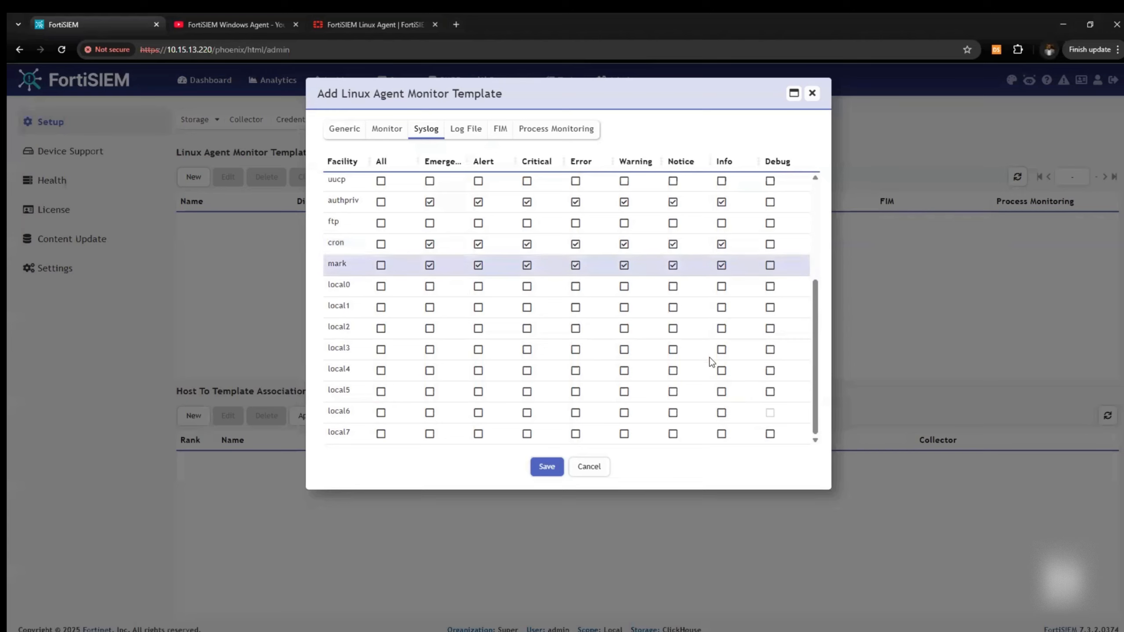
{"action": "left_click", "coordinate": [722, 414]}
{"action": "scroll", "coordinate": [722, 413], "scroll_direction": "up", "scroll_amount": 8}
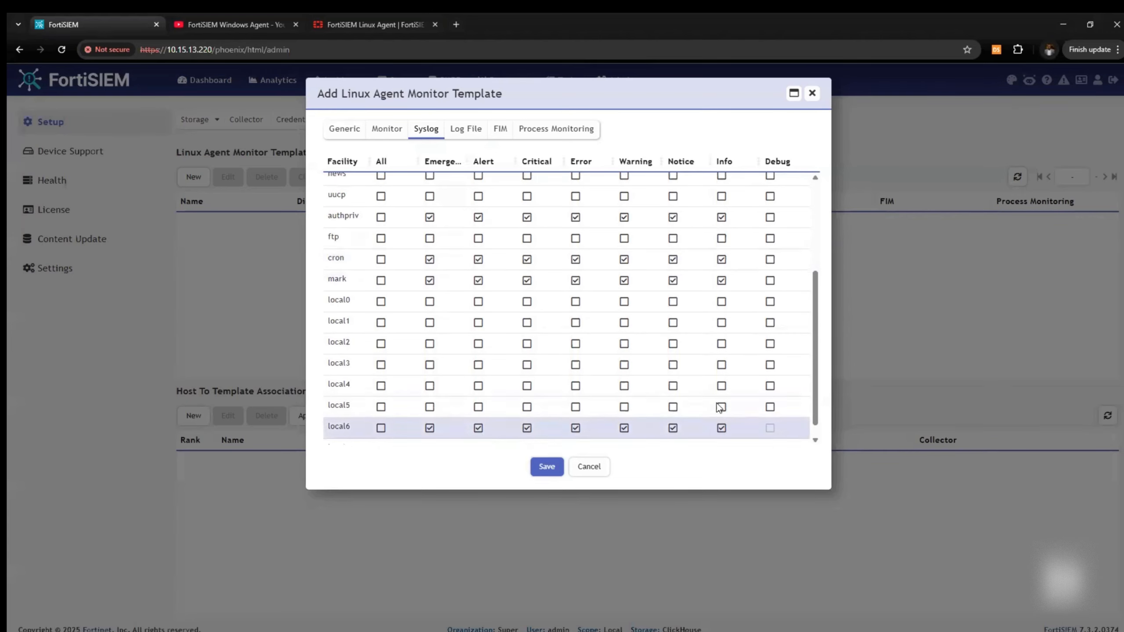
{"action": "left_click", "coordinate": [477, 129]}
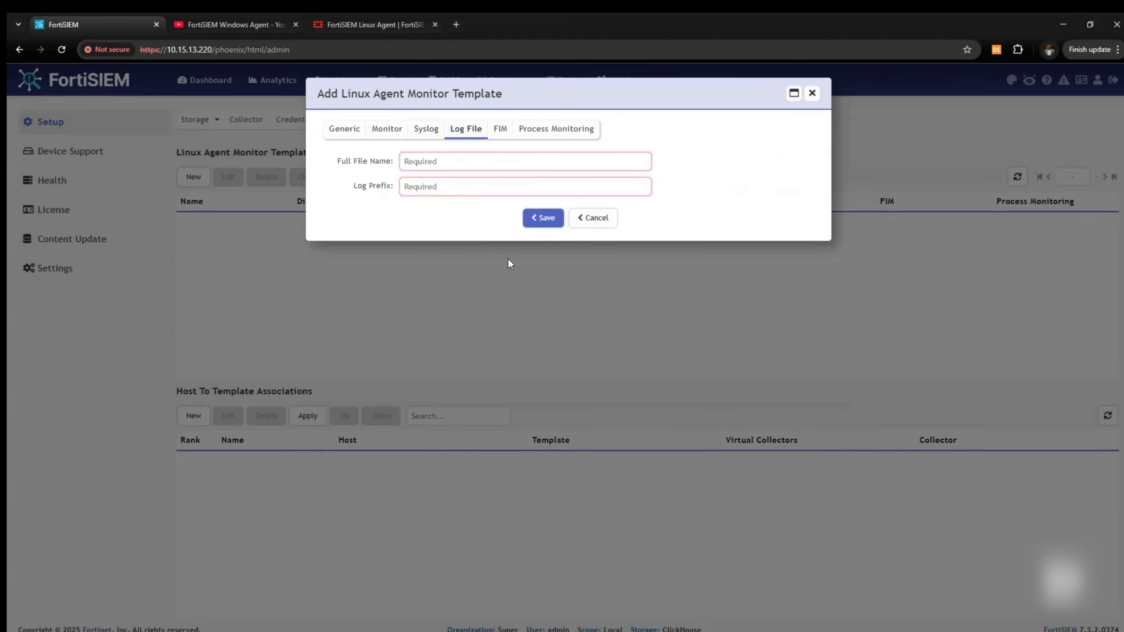
Add log file /var/log/btmp, copied from Notepad, with log prefix cybowpoint and save it
{"action": "key", "text": "super"}
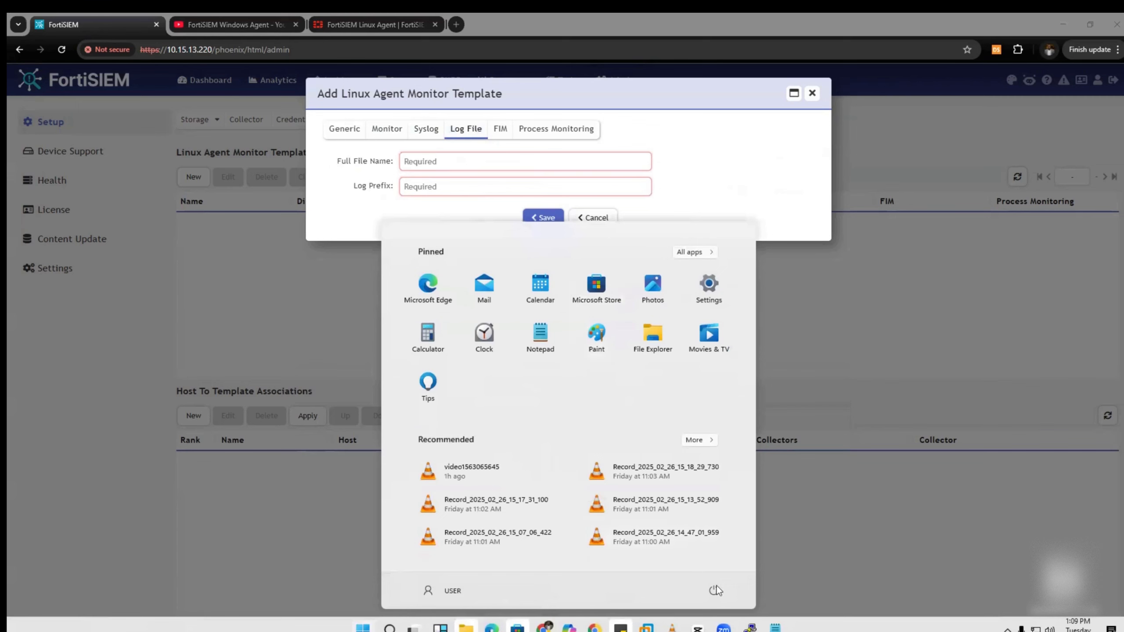
{"action": "left_click", "coordinate": [776, 628]}
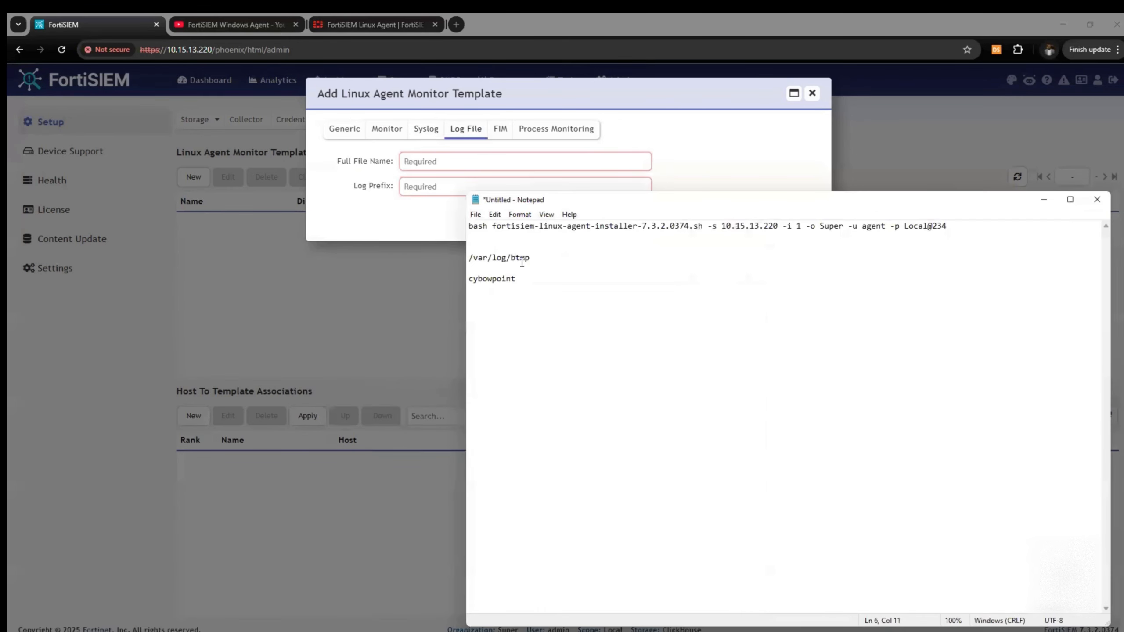
{"action": "left_click_drag", "start_coordinate": [545, 258], "coordinate": [458, 258]}
{"action": "key", "text": "ctrl+c"}
{"action": "left_click", "coordinate": [438, 162]}
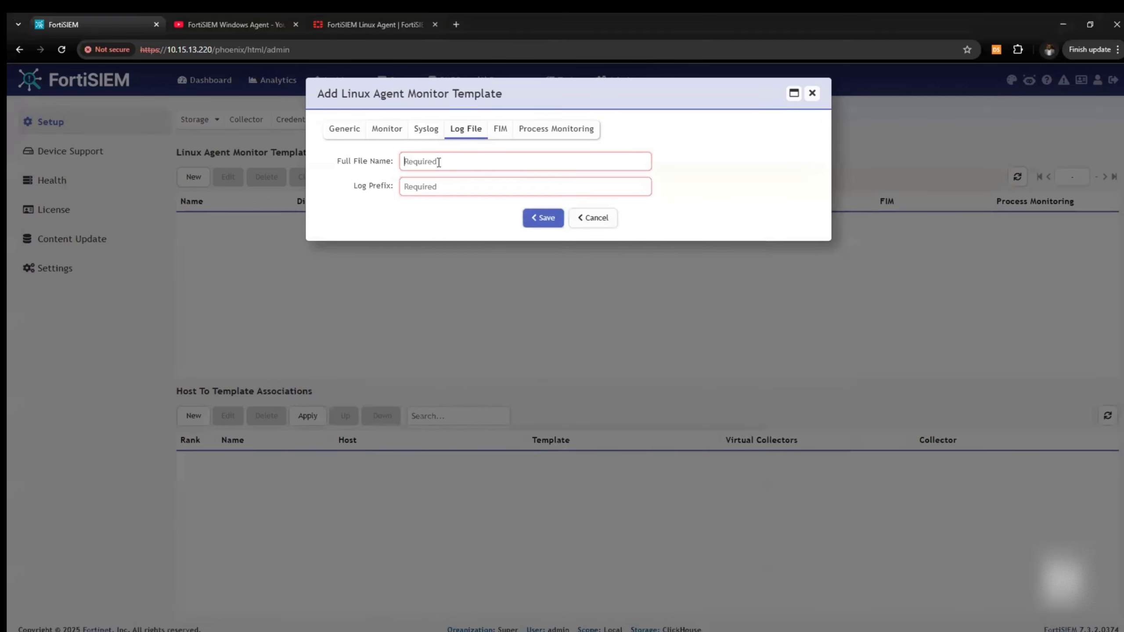
{"action": "key", "text": "ctrl+v"}
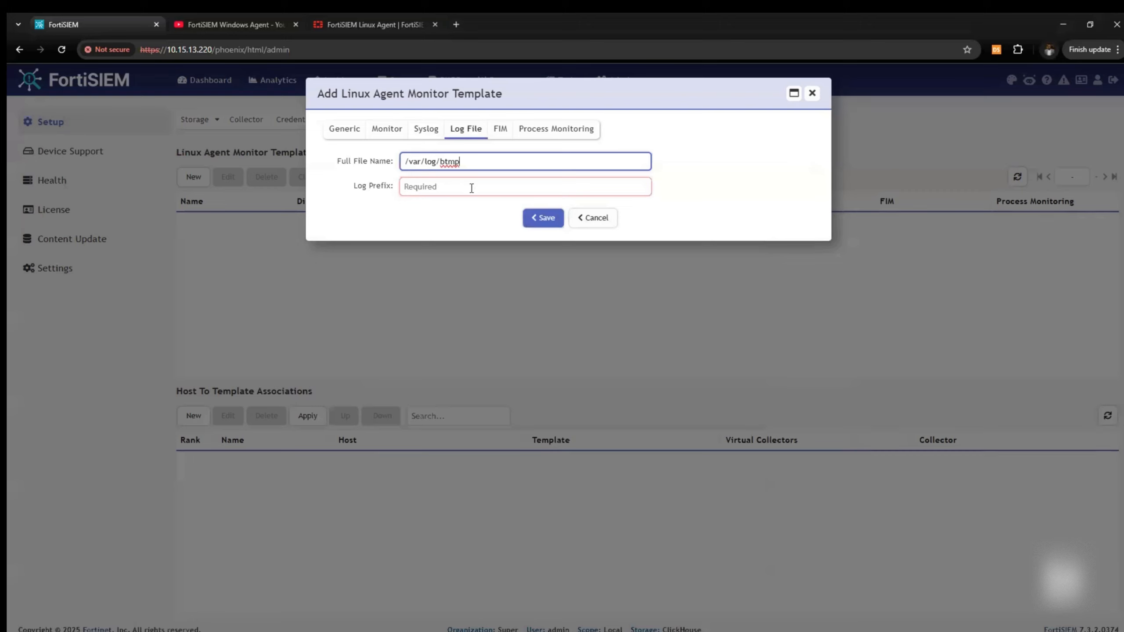
{"action": "left_click", "coordinate": [461, 193]}
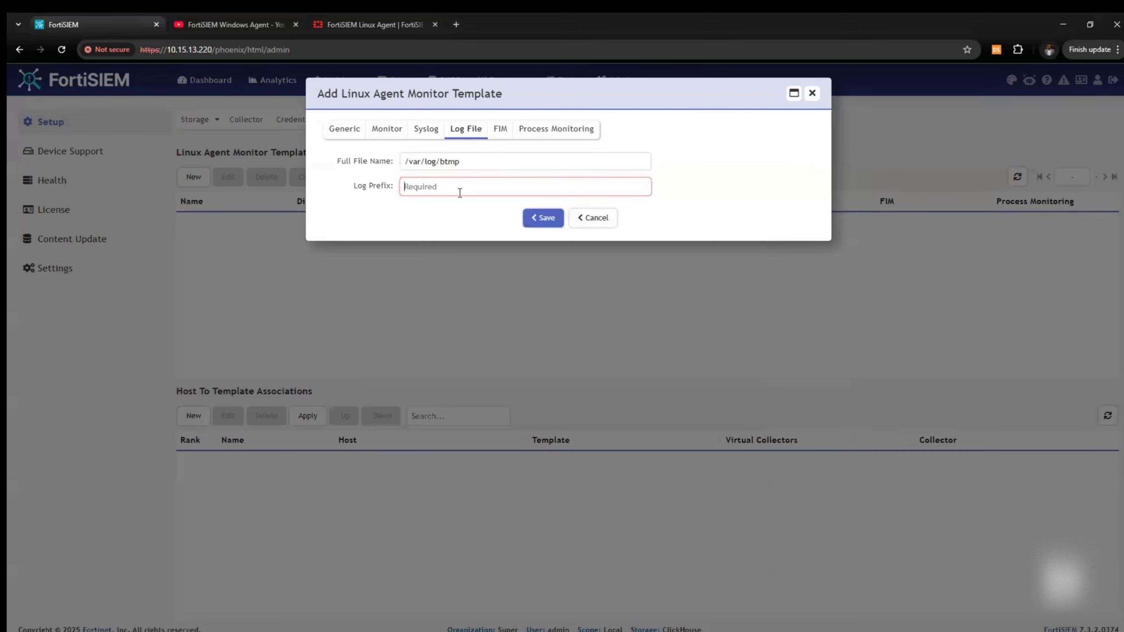
{"action": "type", "text": "cybowpoint"}
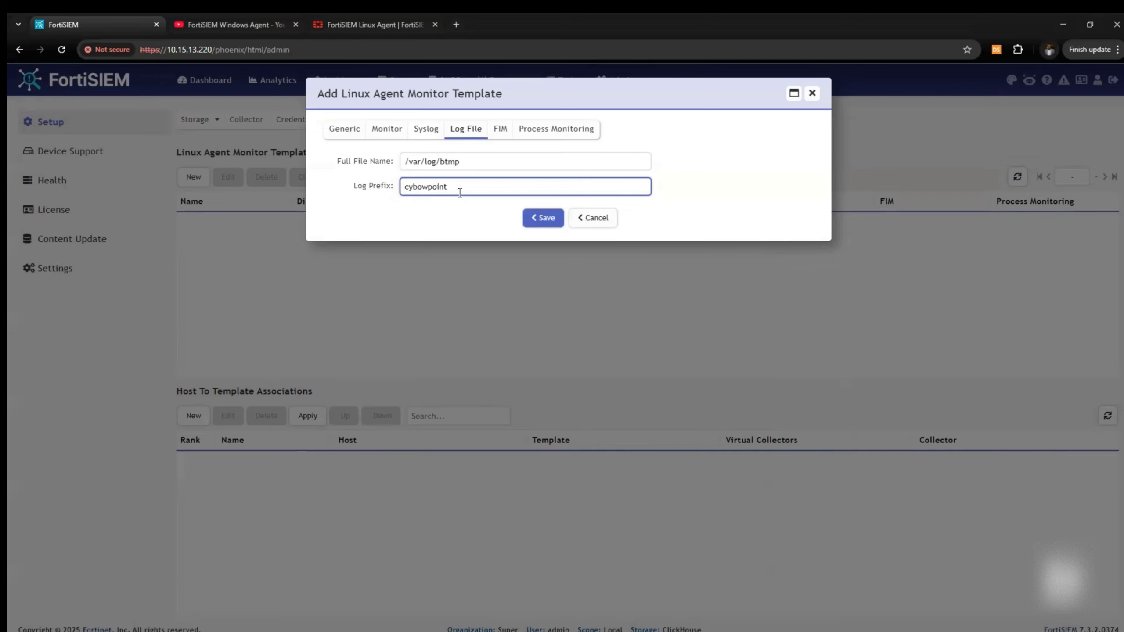
{"action": "left_click", "coordinate": [537, 225]}
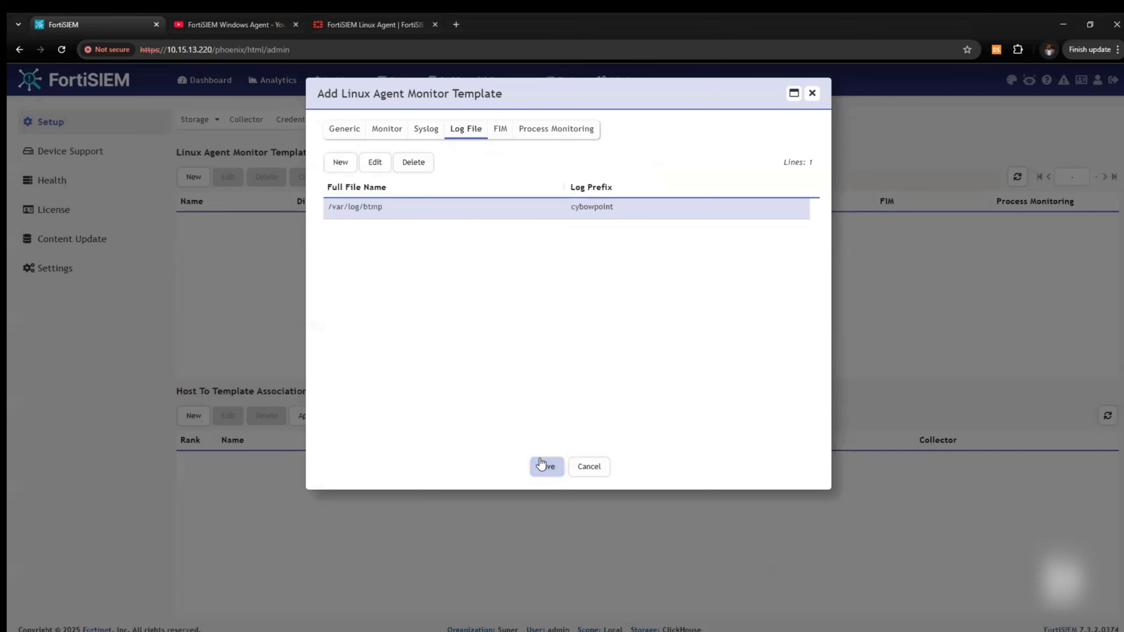
Add a FIM entry including the /var/log/ directory with All actions tracked
{"action": "left_click", "coordinate": [426, 129]}
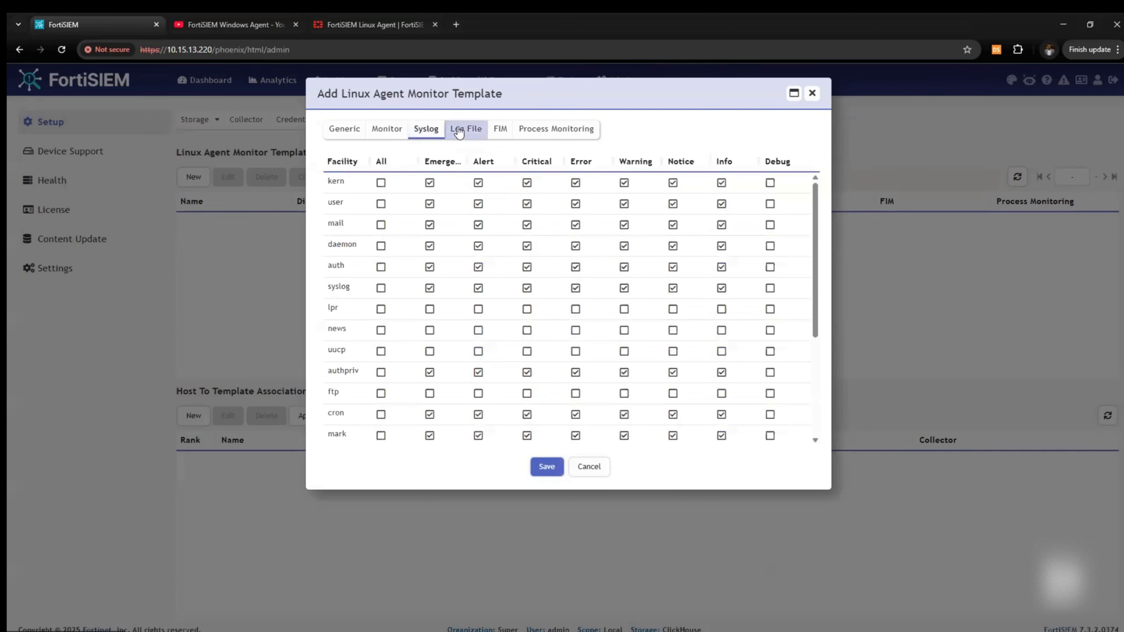
{"action": "left_click", "coordinate": [492, 130]}
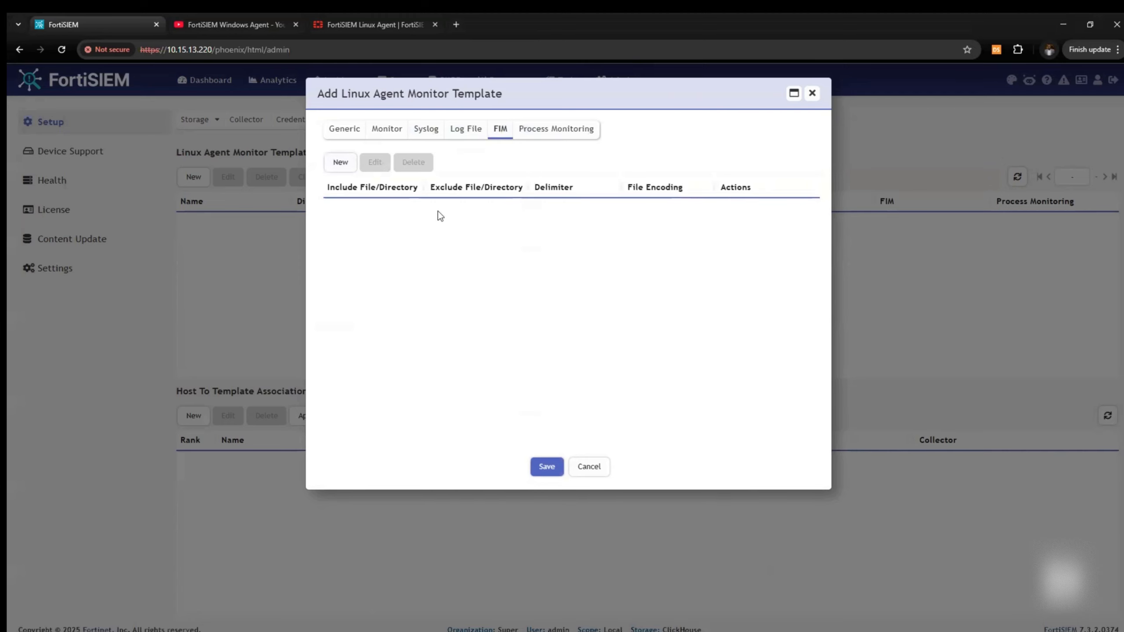
{"action": "left_click", "coordinate": [339, 165]}
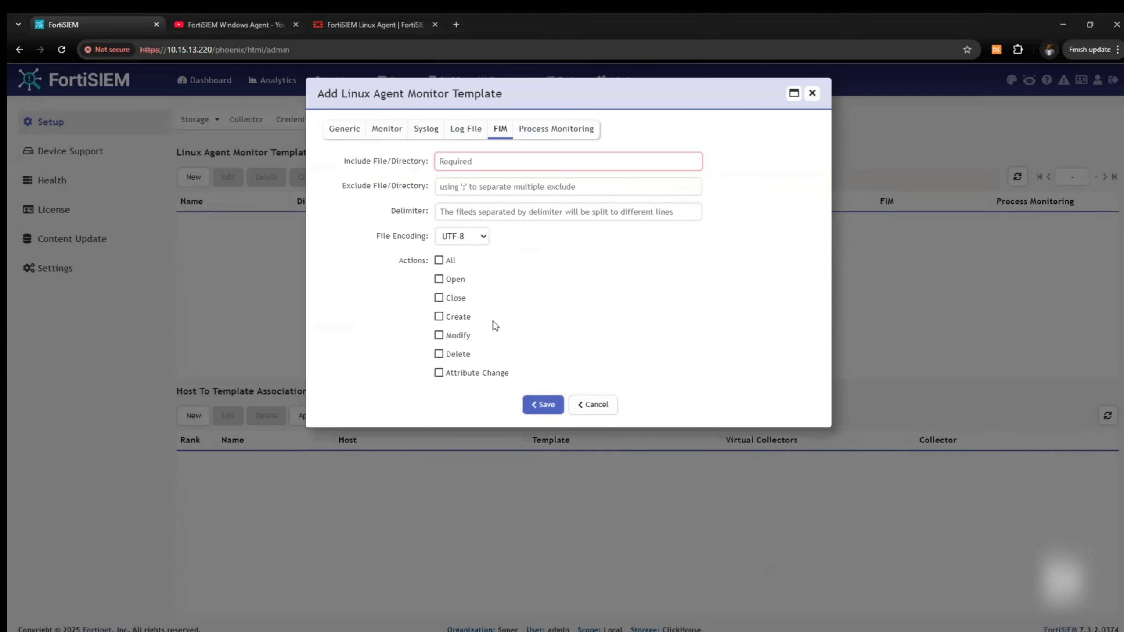
{"action": "left_click", "coordinate": [468, 160]}
{"action": "key", "text": "ctrl+v"}
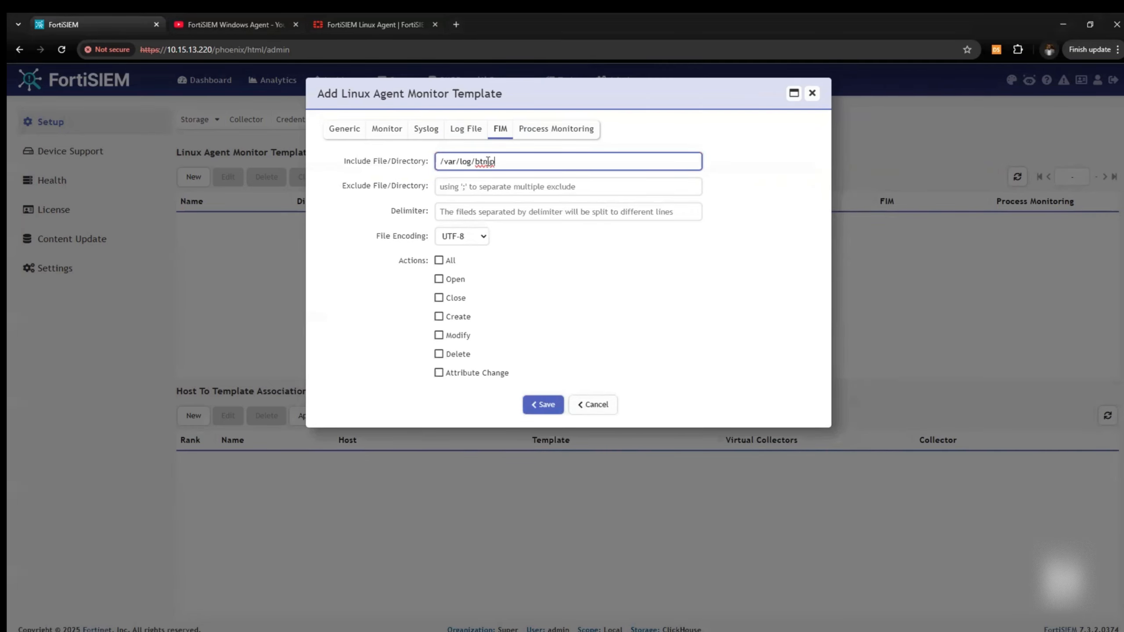
{"action": "key", "text": "BackSpace"}
{"action": "key", "text": "BackSpace"}
{"action": "key", "text": "BackSpace"}
{"action": "left_click", "coordinate": [439, 261]}
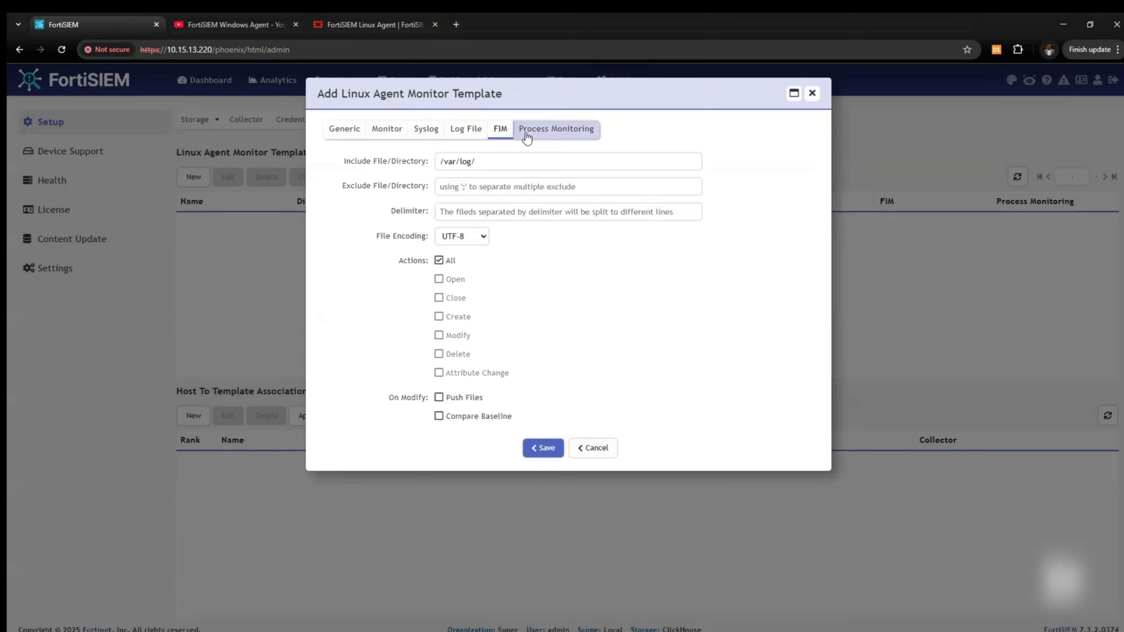
Keep the current FIM entry and enable Process Monitoring for the template
{"action": "left_click", "coordinate": [549, 131]}
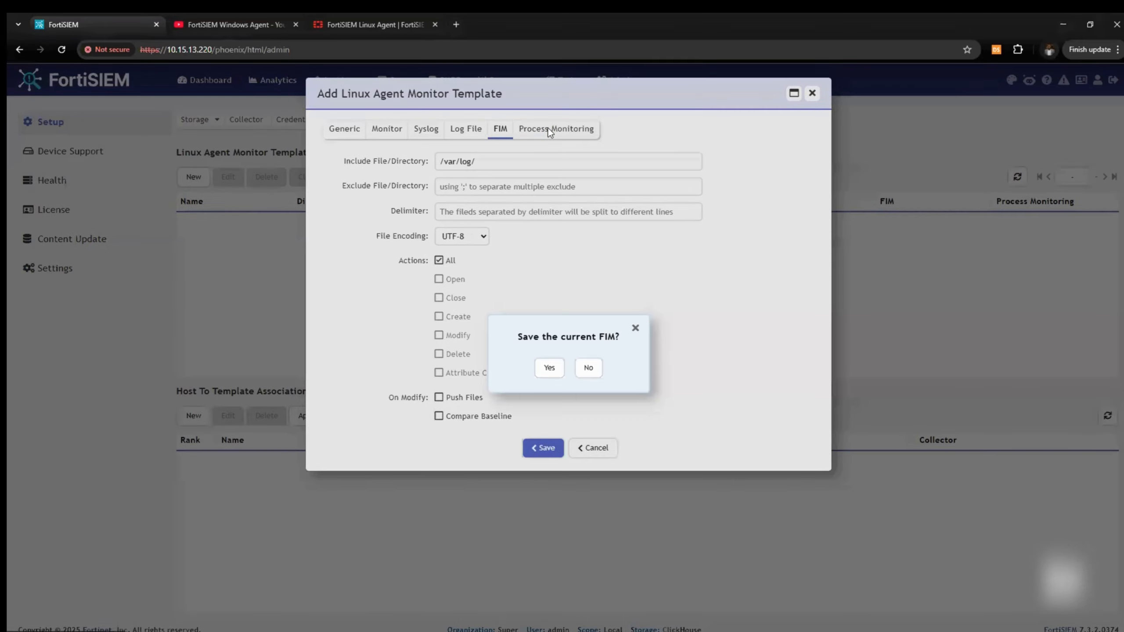
{"action": "left_click", "coordinate": [551, 368]}
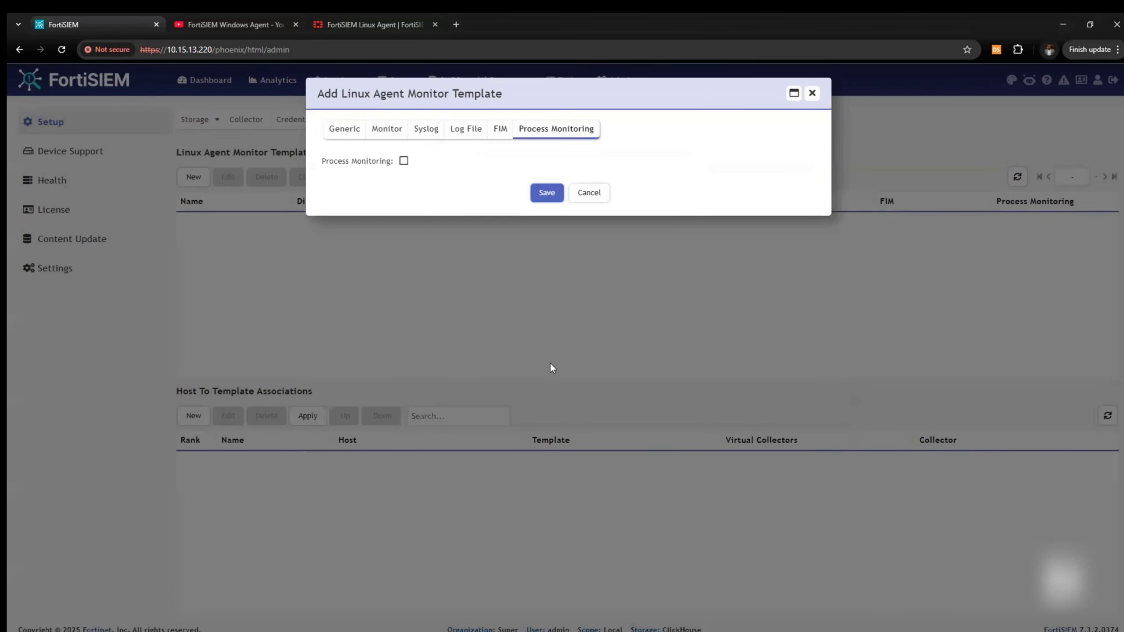
{"action": "left_click_drag", "start_coordinate": [323, 164], "coordinate": [401, 166]}
{"action": "left_click", "coordinate": [404, 161]}
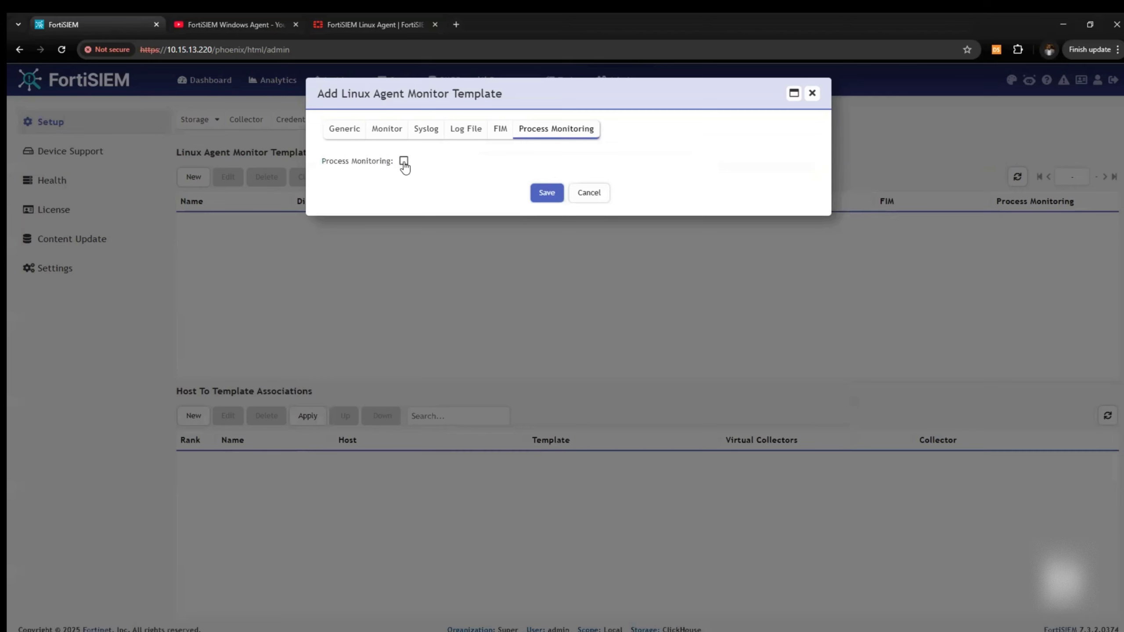
Review the template's tabs, then save it as the Linux agent monitor template
{"action": "left_click", "coordinate": [342, 128]}
{"action": "left_click", "coordinate": [384, 129]}
{"action": "left_click", "coordinate": [425, 129]}
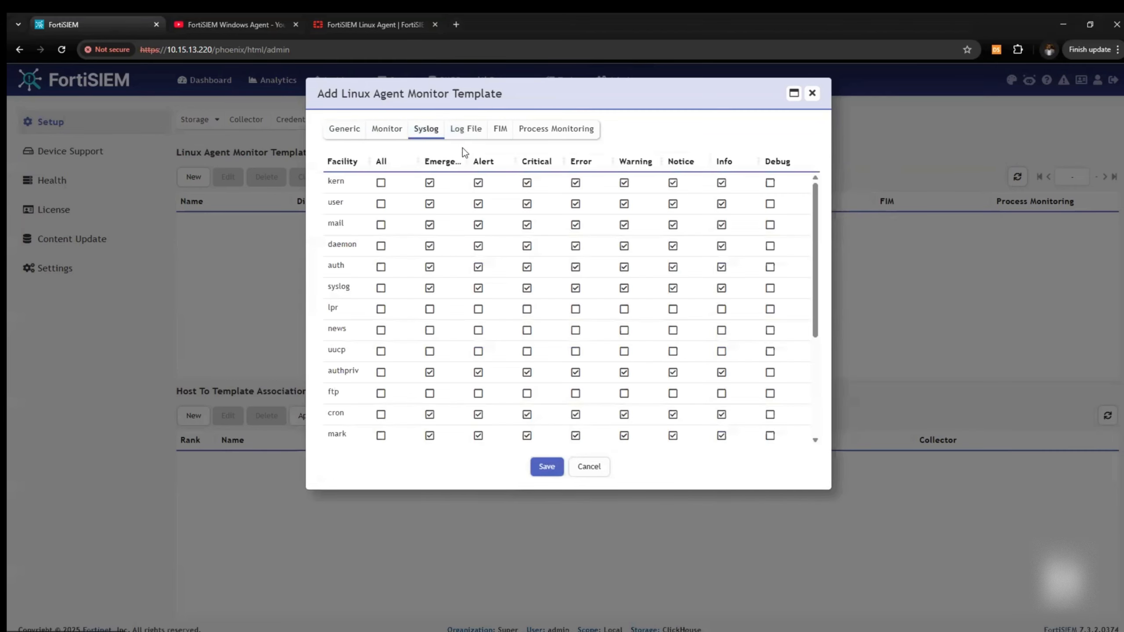
{"action": "left_click", "coordinate": [556, 128]}
{"action": "left_click", "coordinate": [543, 198]}
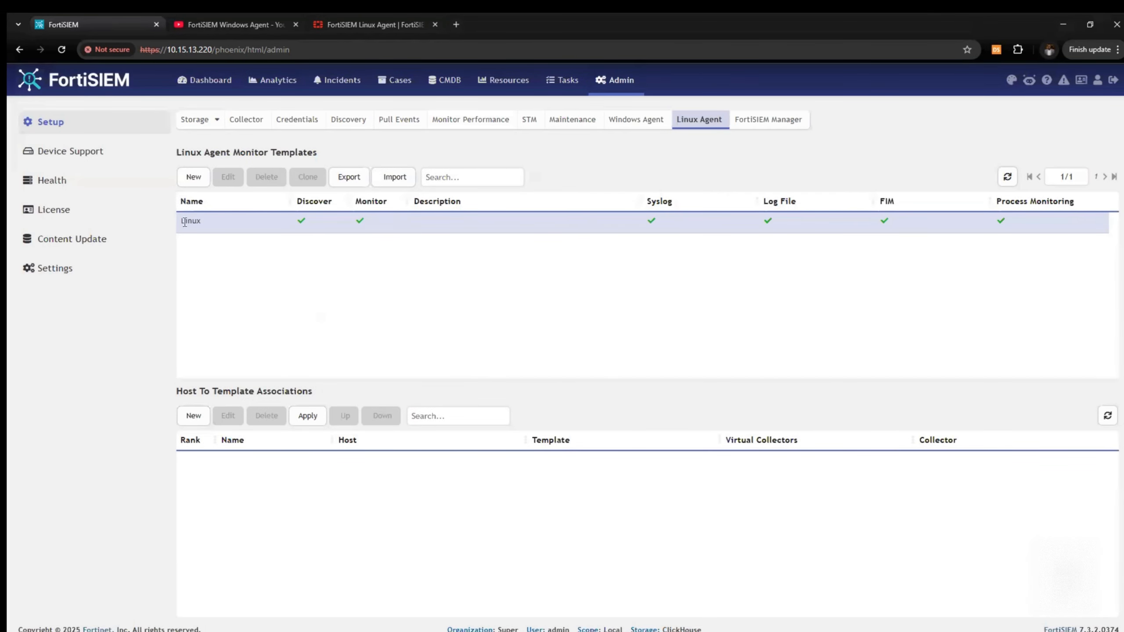
{"action": "double_click", "coordinate": [184, 222]}
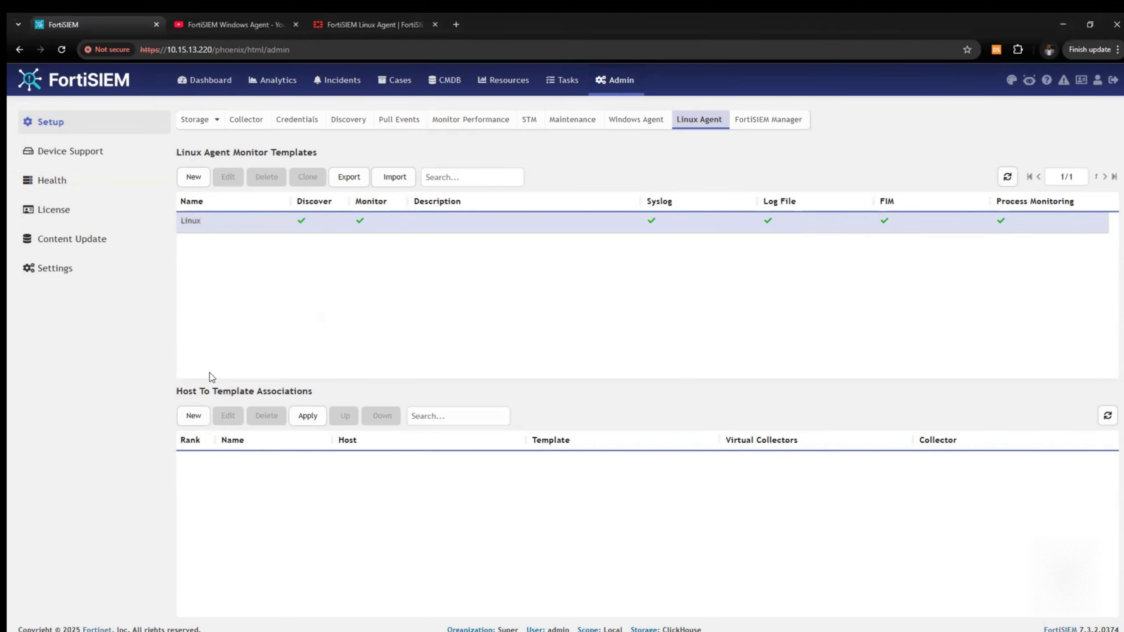
Create a new host-to-template association named 'linux' with ubuntu from the Unix folder as host
{"action": "left_click", "coordinate": [194, 415]}
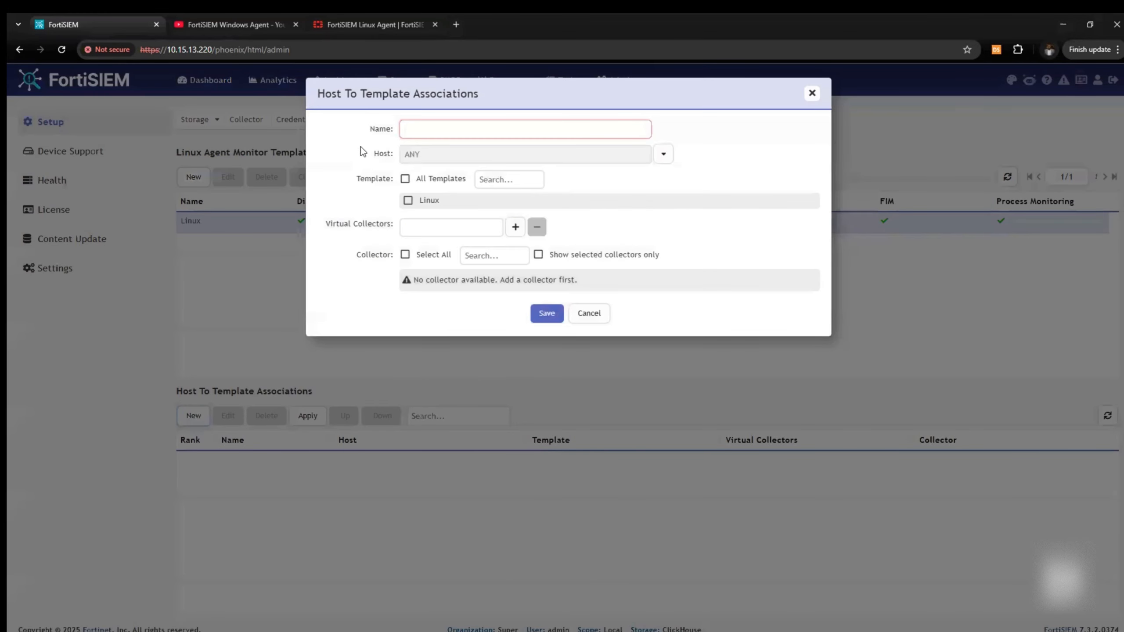
{"action": "left_click", "coordinate": [432, 132]}
{"action": "type", "text": "linux"}
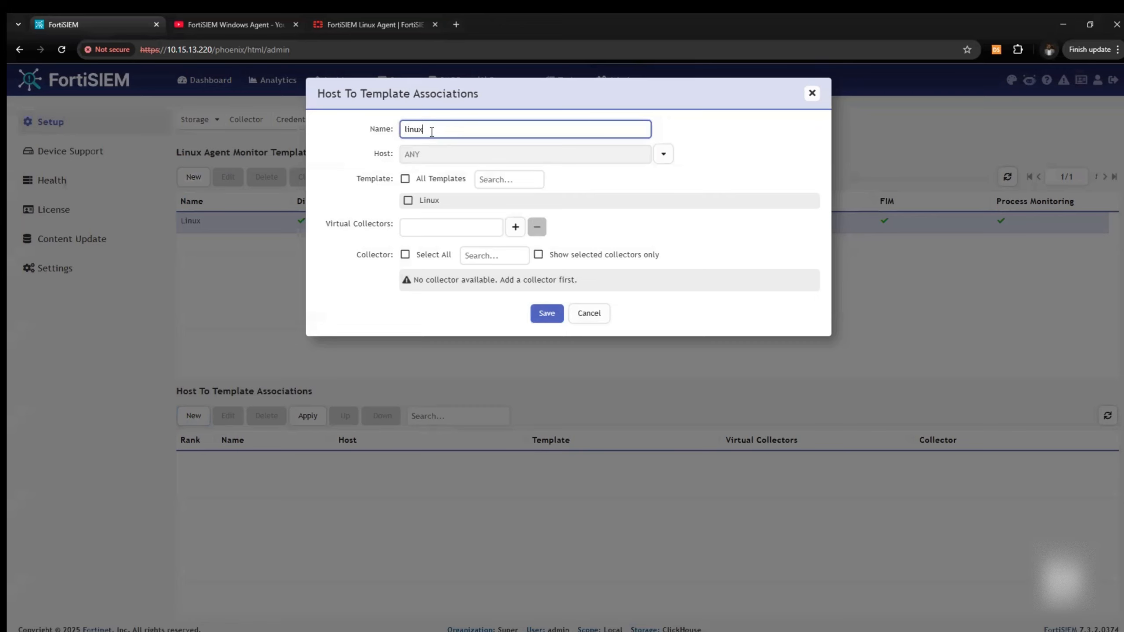
{"action": "left_click", "coordinate": [662, 155]}
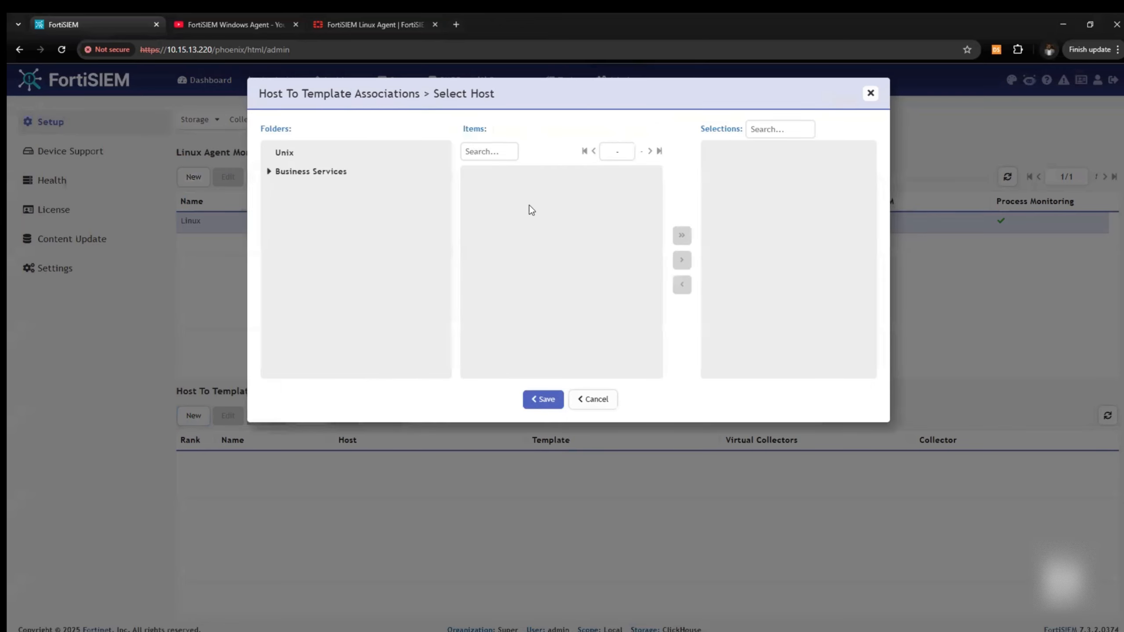
{"action": "left_click", "coordinate": [279, 153]}
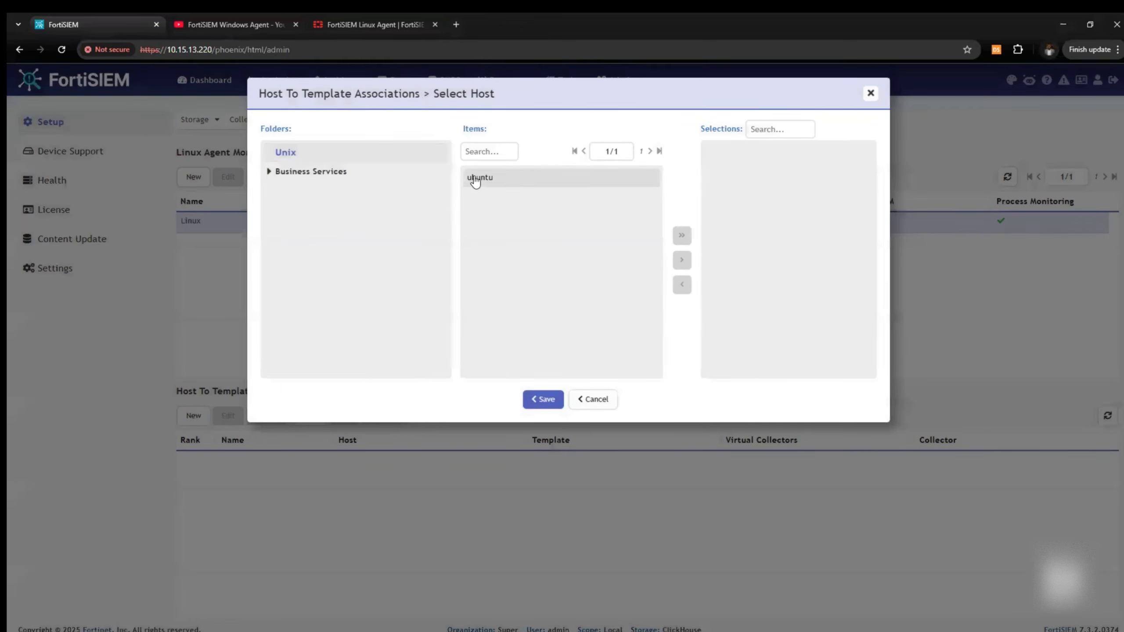
{"action": "left_click", "coordinate": [473, 178]}
{"action": "left_click", "coordinate": [681, 260]}
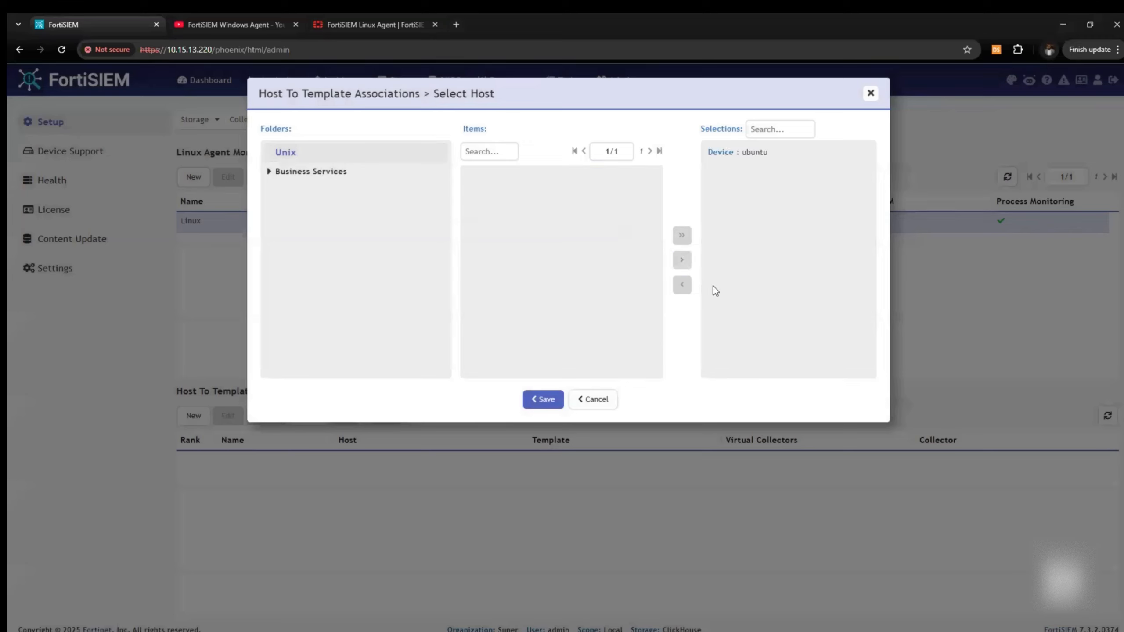
{"action": "left_click", "coordinate": [551, 410]}
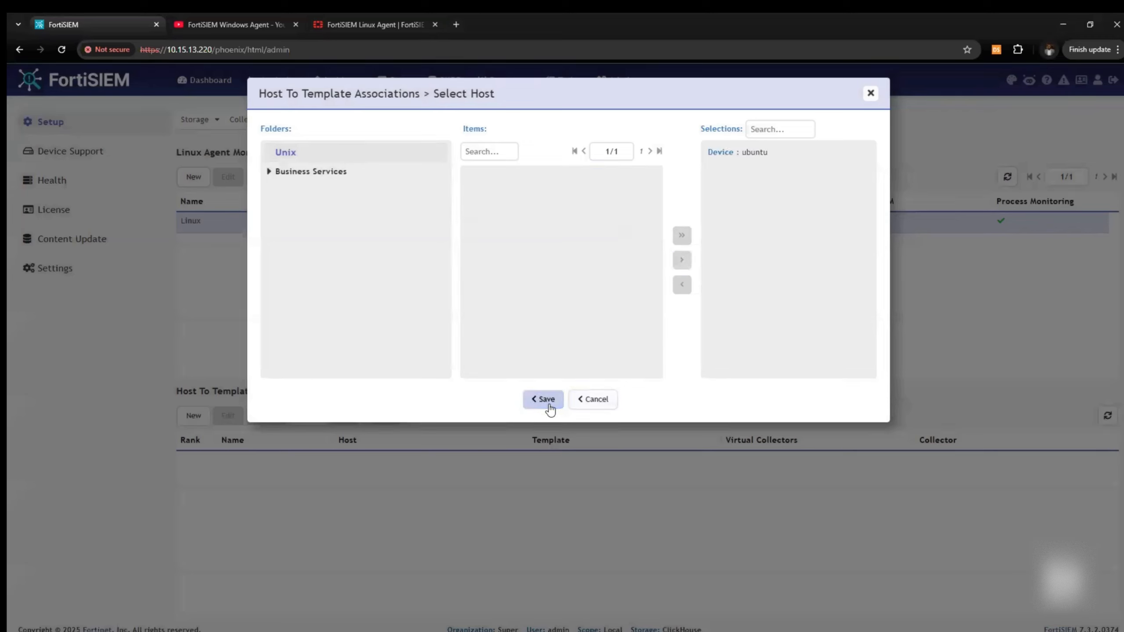
{"action": "left_click", "coordinate": [541, 401]}
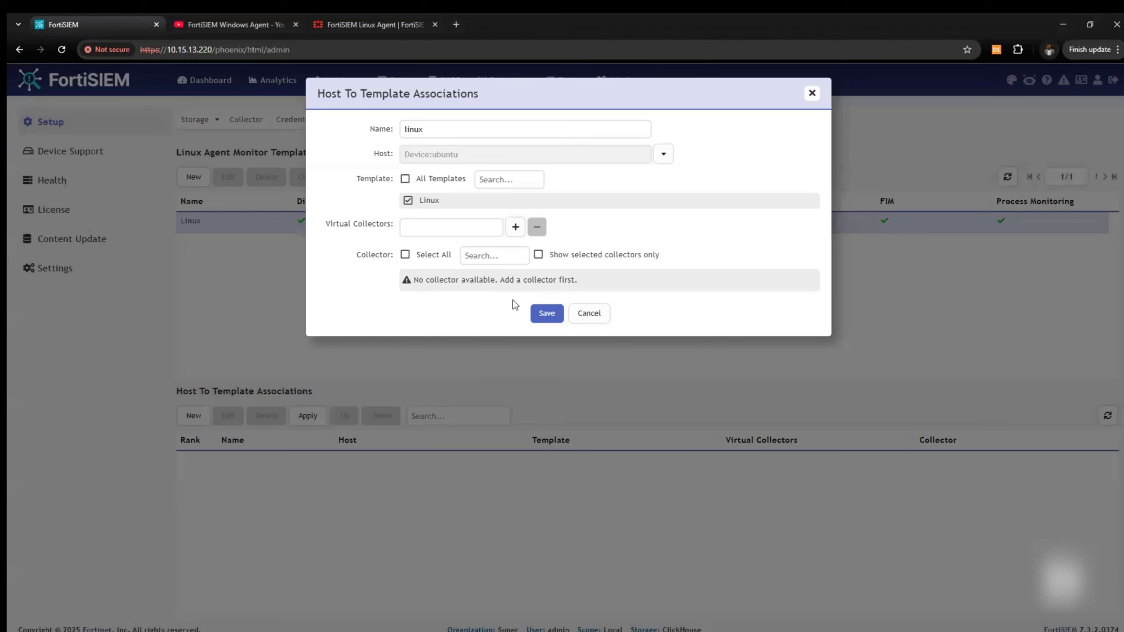
After the missing-collector warning on save, select all collectors for the association
{"action": "left_click", "coordinate": [542, 317]}
{"action": "left_click", "coordinate": [543, 316]}
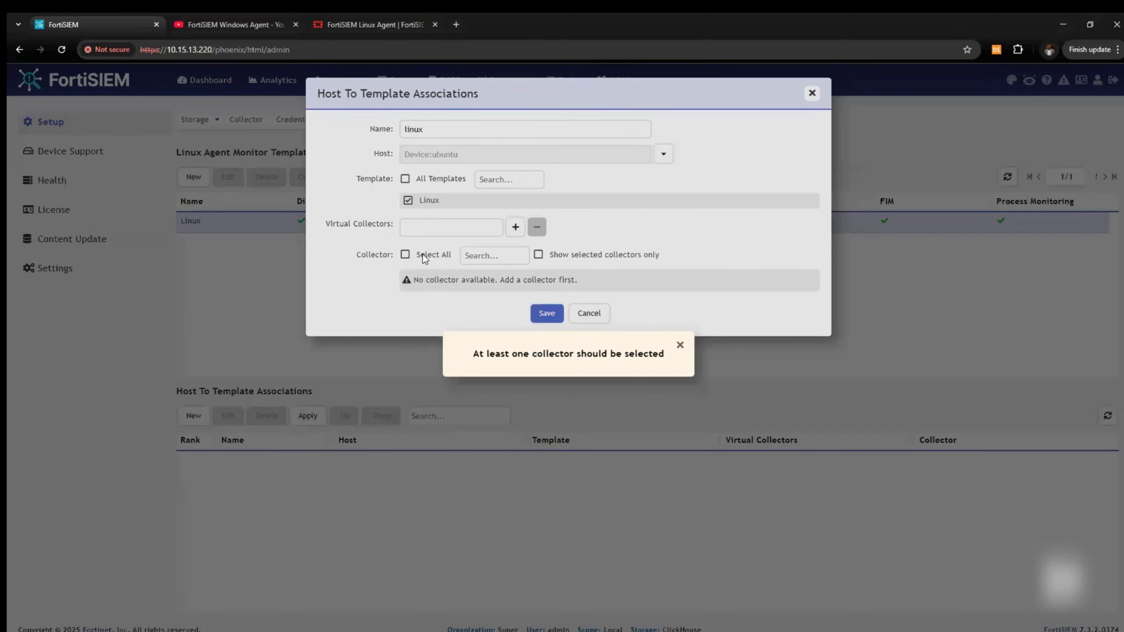
{"action": "left_click", "coordinate": [680, 345]}
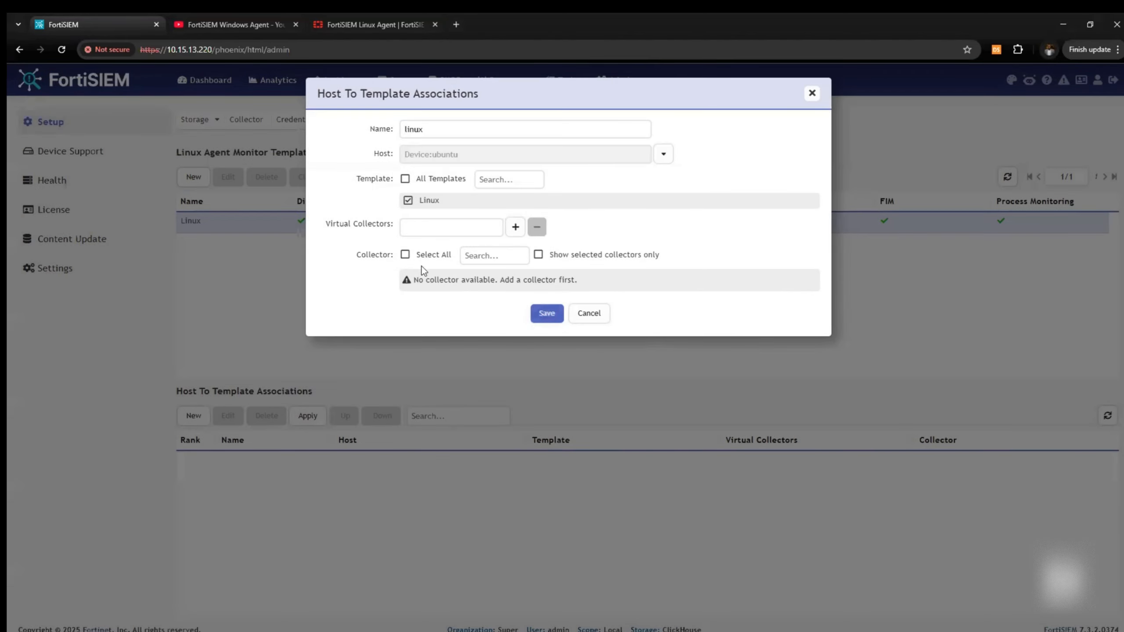
{"action": "left_click", "coordinate": [405, 257]}
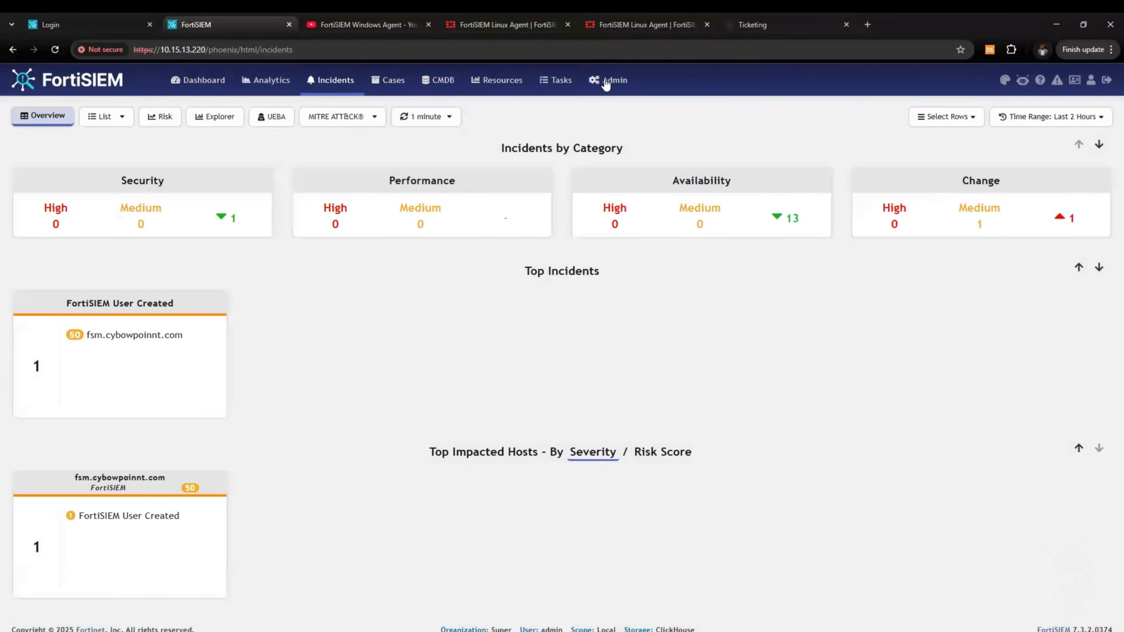
In Cluster Config, replace the Event Upload Workers address with fsm.cybowpoint.com and save
{"action": "left_click", "coordinate": [607, 85]}
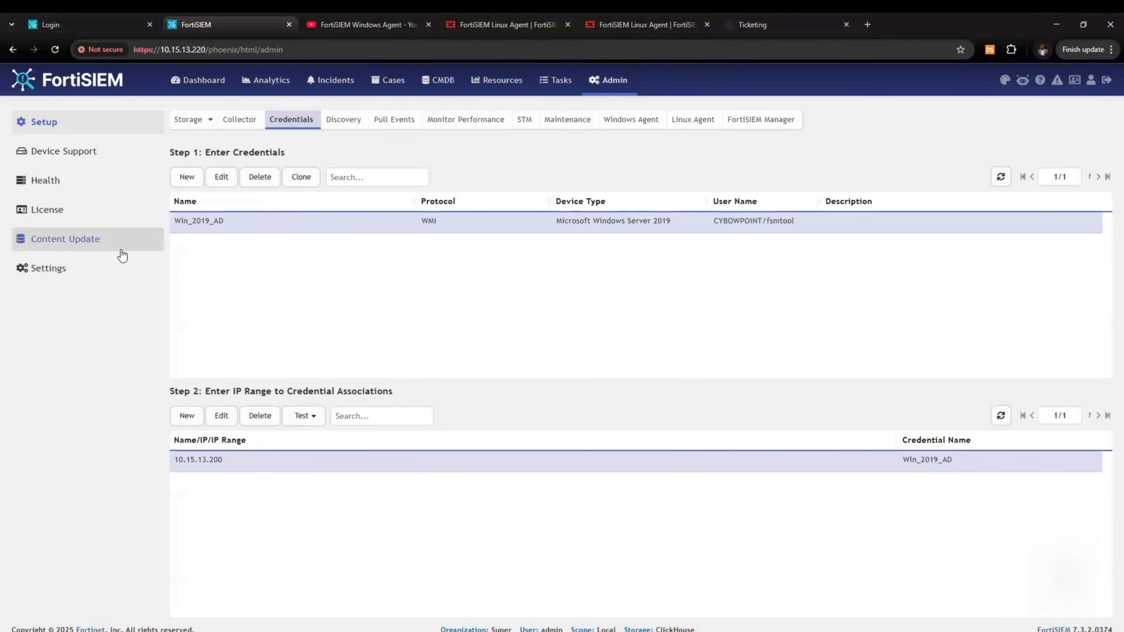
{"action": "left_click", "coordinate": [74, 283]}
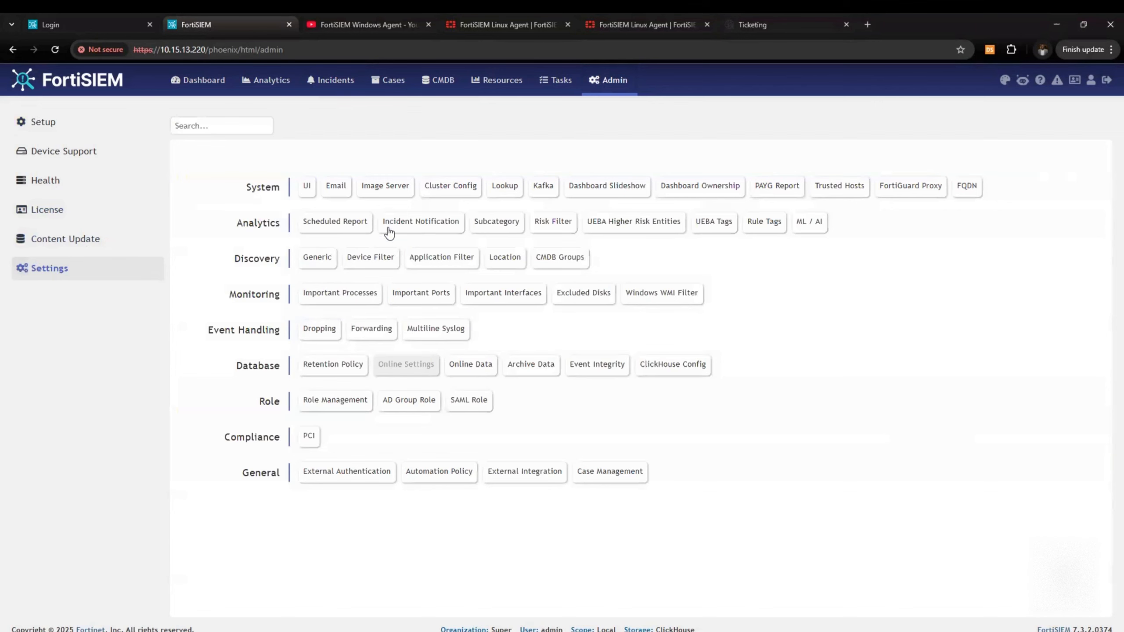
{"action": "left_click", "coordinate": [468, 197]}
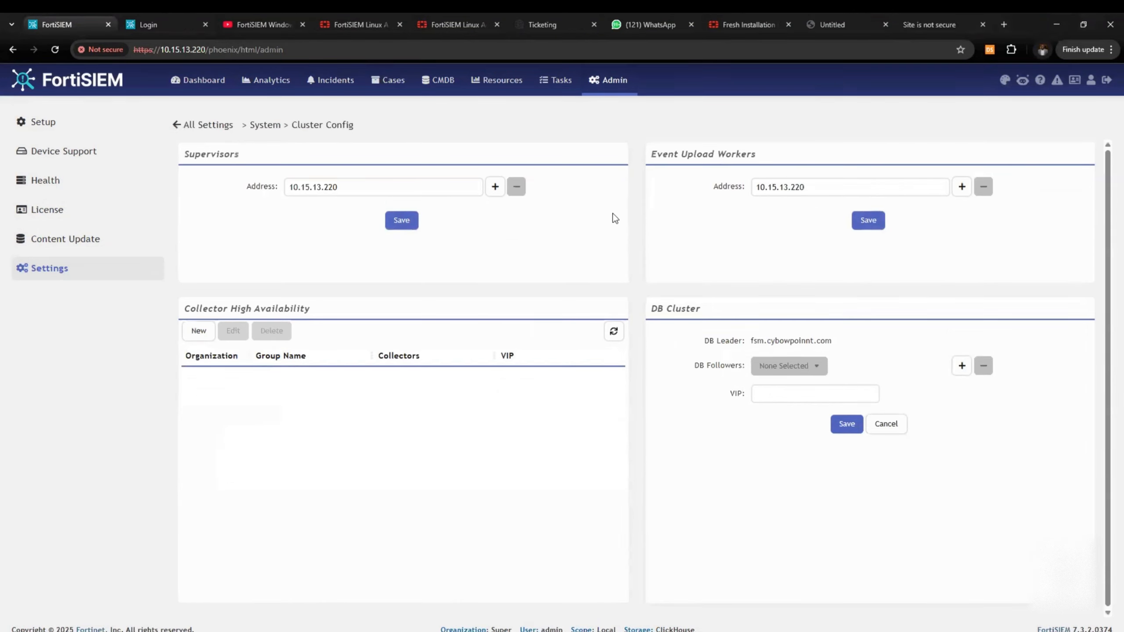
{"action": "left_click", "coordinate": [812, 187]}
{"action": "type", "text": "10.15.13.220"}
{"action": "left_click_drag", "start_coordinate": [814, 187], "coordinate": [627, 190]}
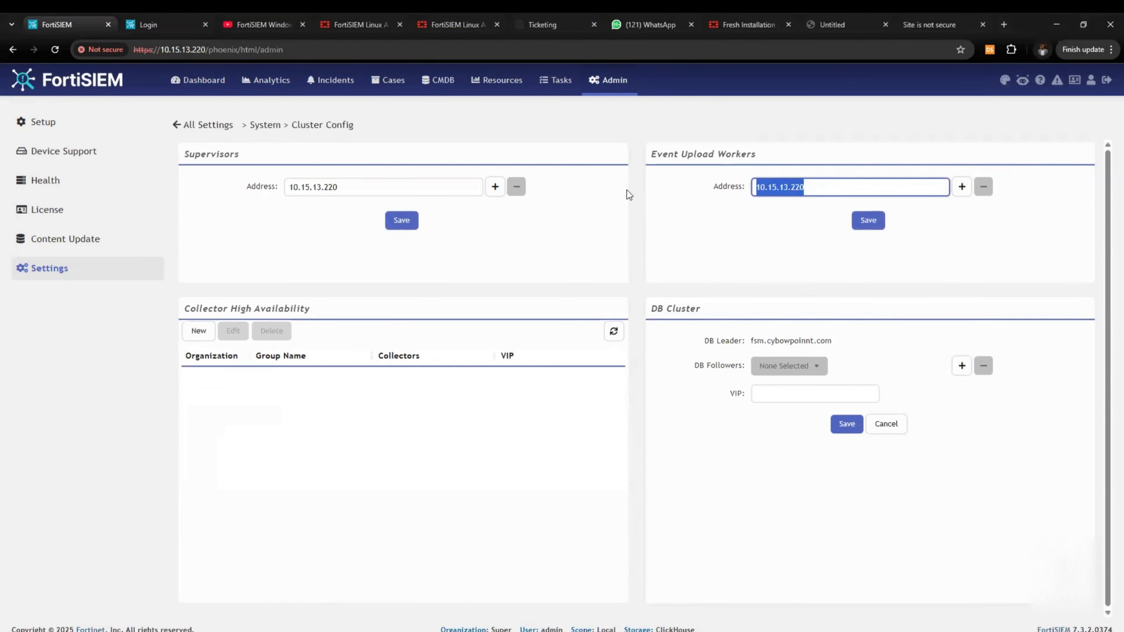
{"action": "type", "text": "fsm.cybowpoint.com"}
{"action": "left_click", "coordinate": [869, 220]}
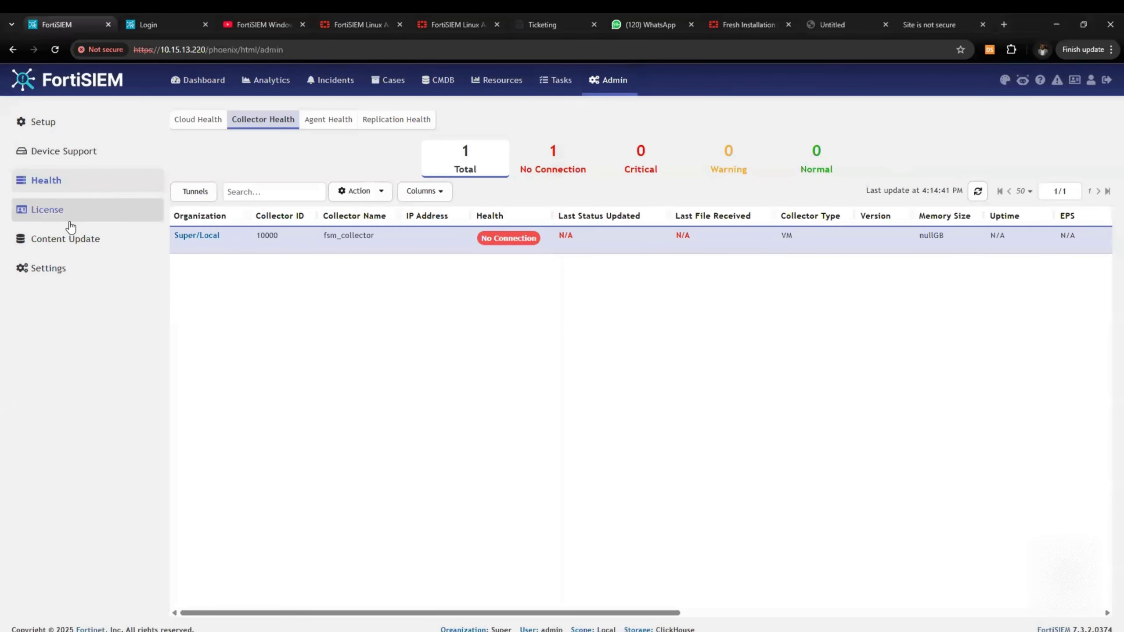
Navigate through the system settings to the FQDN setting
{"action": "left_click", "coordinate": [74, 239]}
{"action": "left_click", "coordinate": [72, 276]}
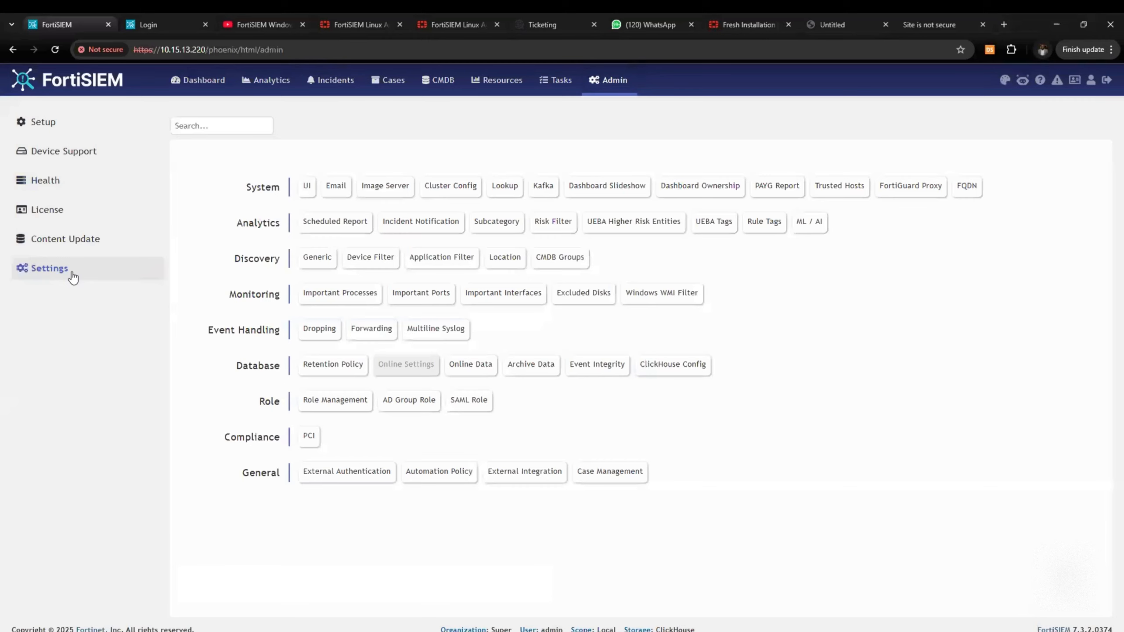
{"action": "left_click", "coordinate": [304, 190]}
Save fsm.cybowpoint.com as the FQDN host, then go back to All Settings
{"action": "left_click", "coordinate": [967, 188]}
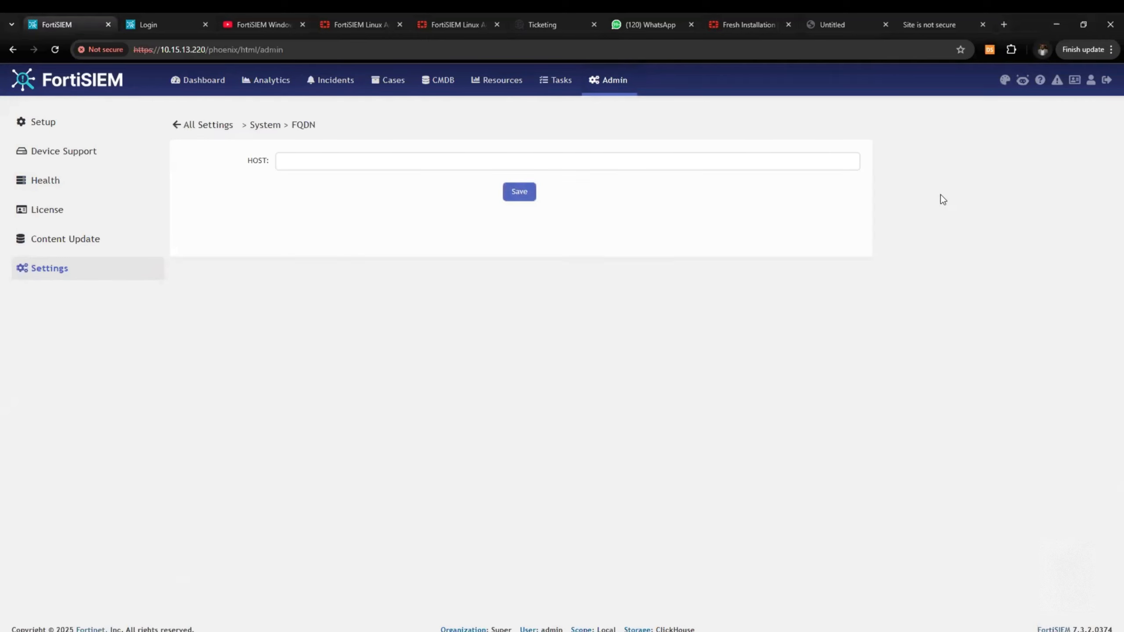
{"action": "left_click", "coordinate": [378, 163]}
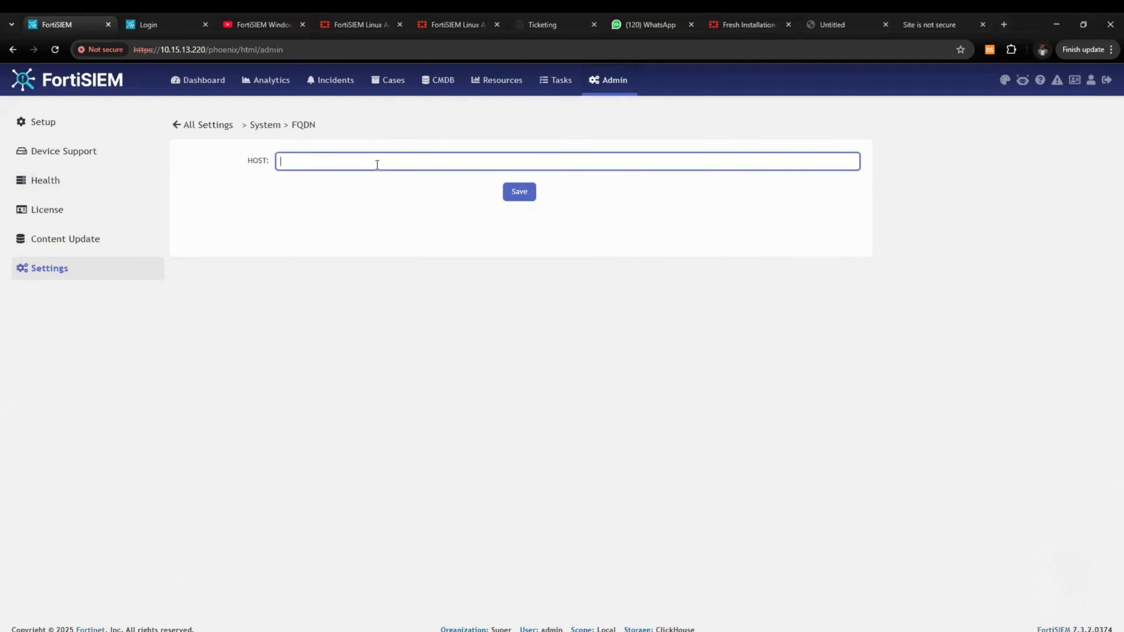
{"action": "type", "text": "fsm"}
{"action": "type", "text": ".cybowpoint.com"}
{"action": "key", "text": "ctrl+a"}
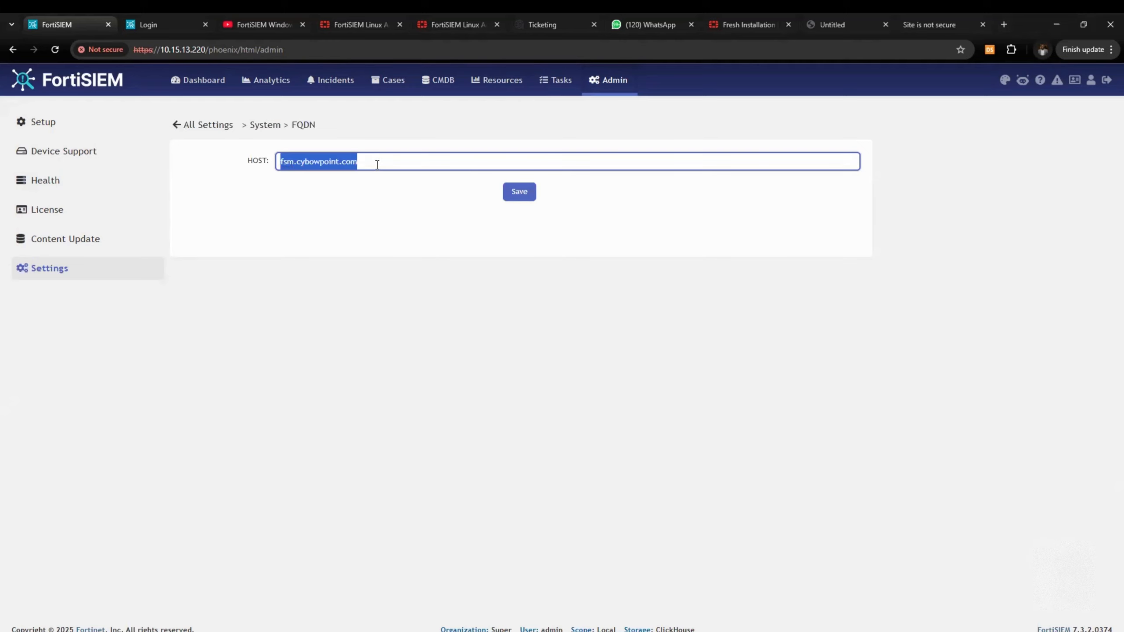
{"action": "left_click", "coordinate": [517, 192]}
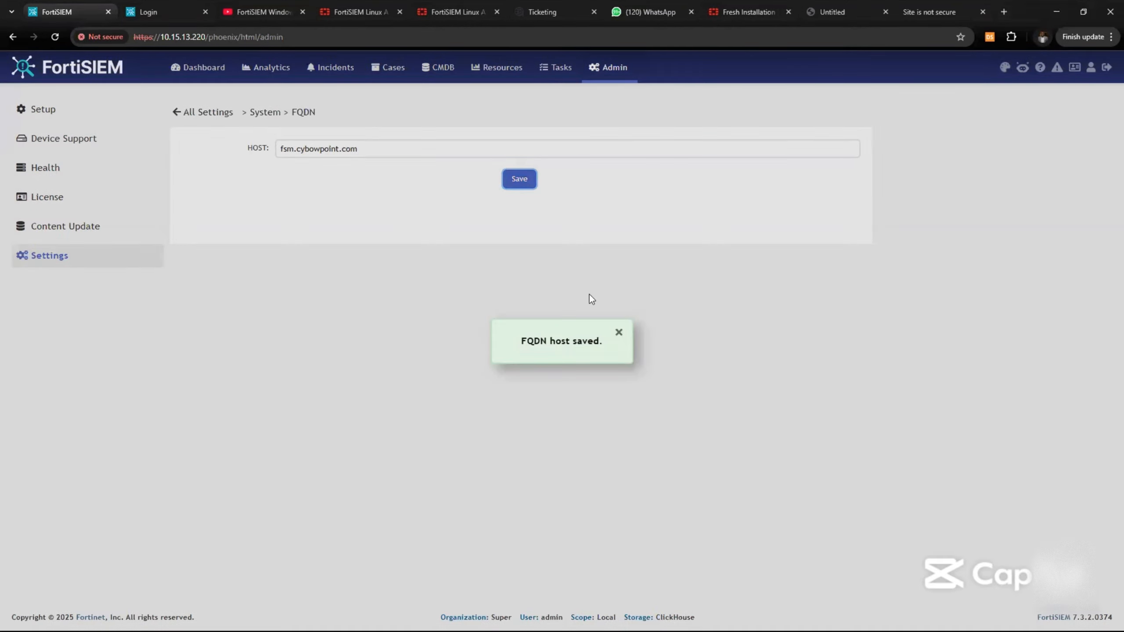
{"action": "left_click", "coordinate": [619, 332]}
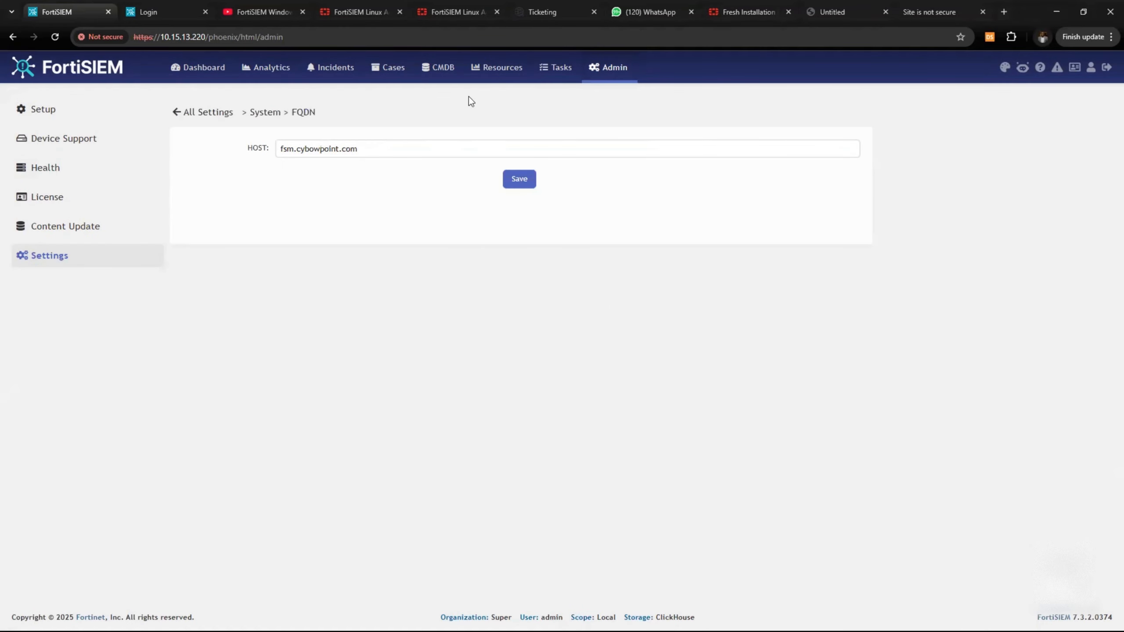
{"action": "left_click", "coordinate": [202, 113]}
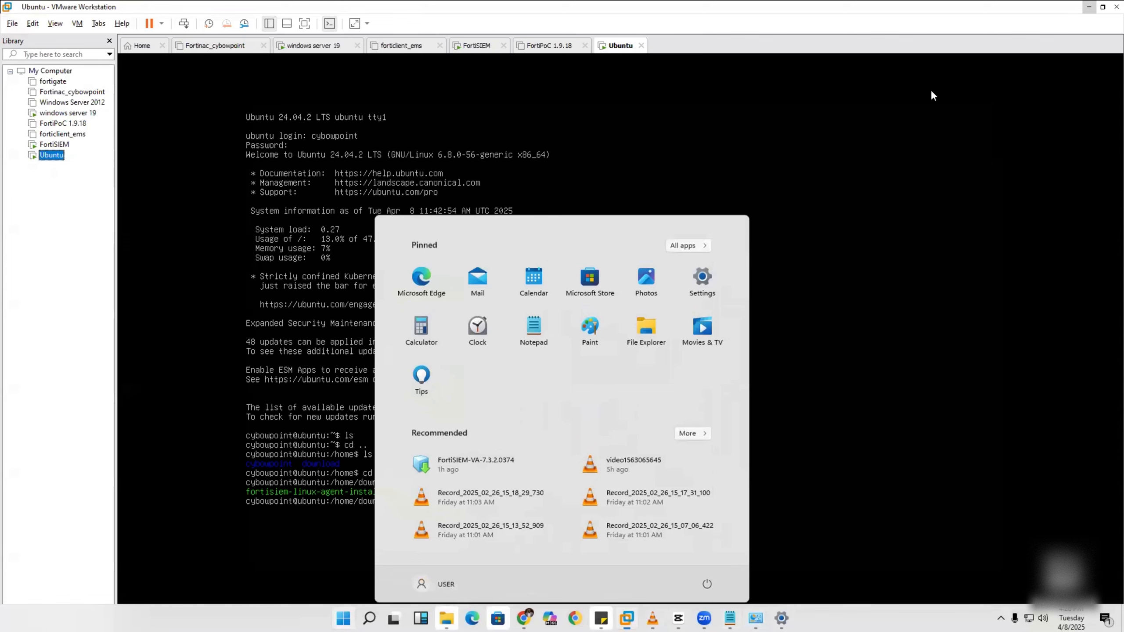
{"action": "left_click", "coordinate": [717, 197]}
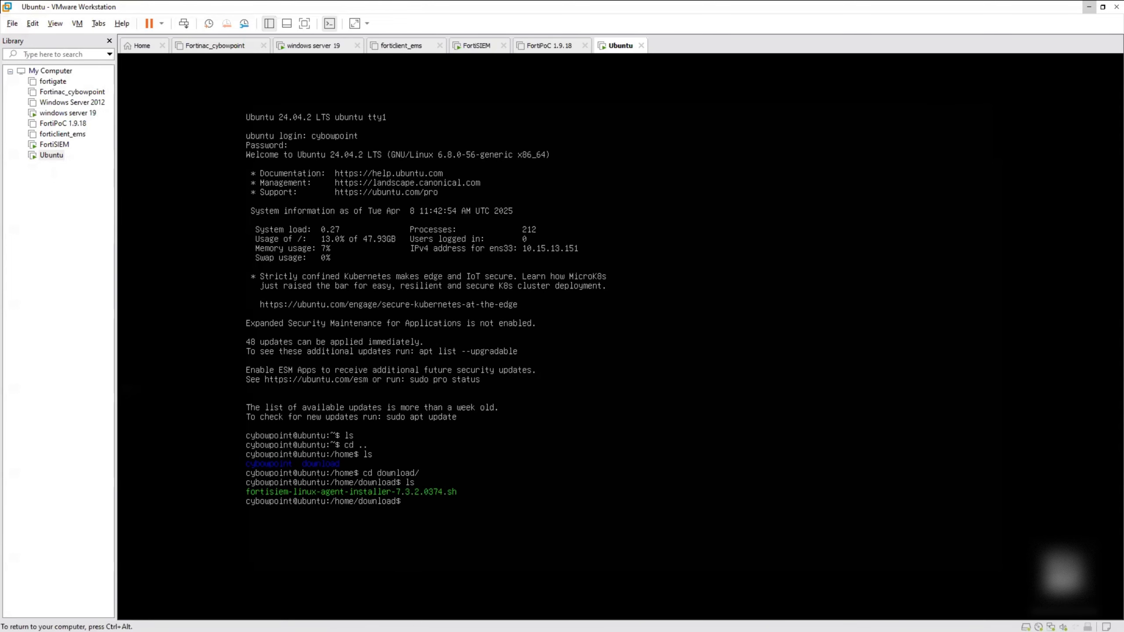
{"action": "key", "text": "ctrl+alt"}
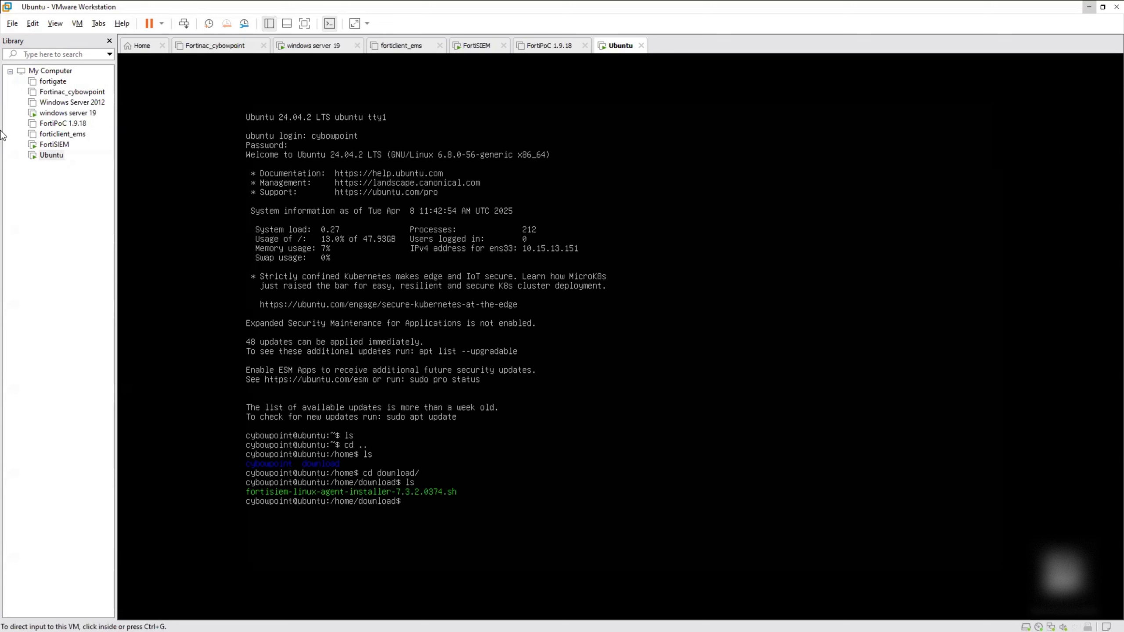
{"action": "key", "text": "super"}
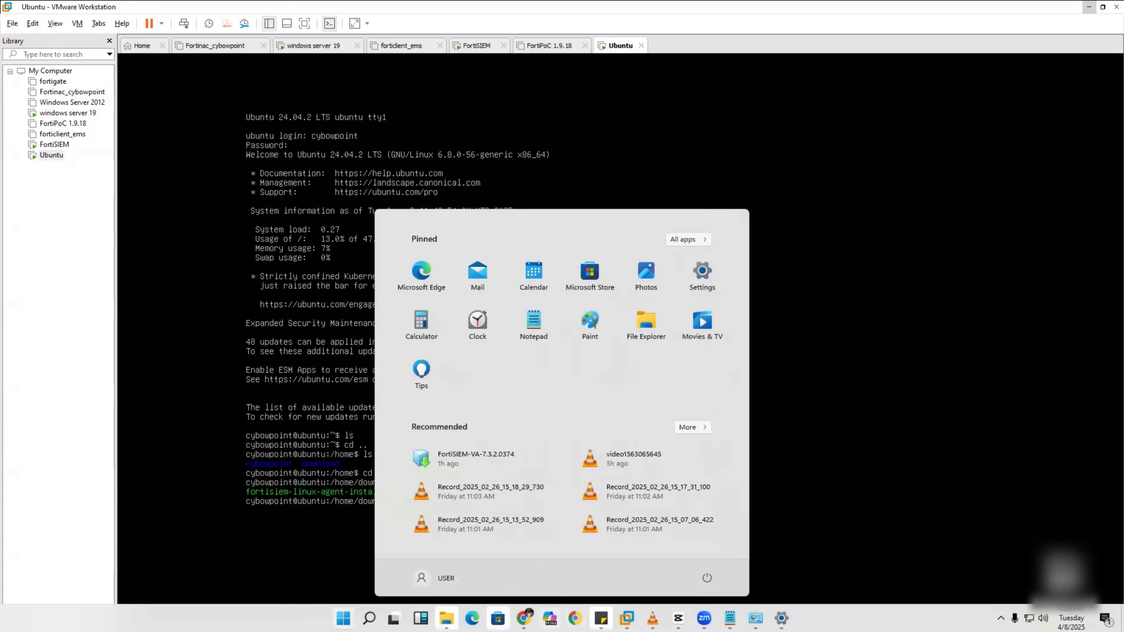
{"action": "mouse_move", "coordinate": [447, 618]}
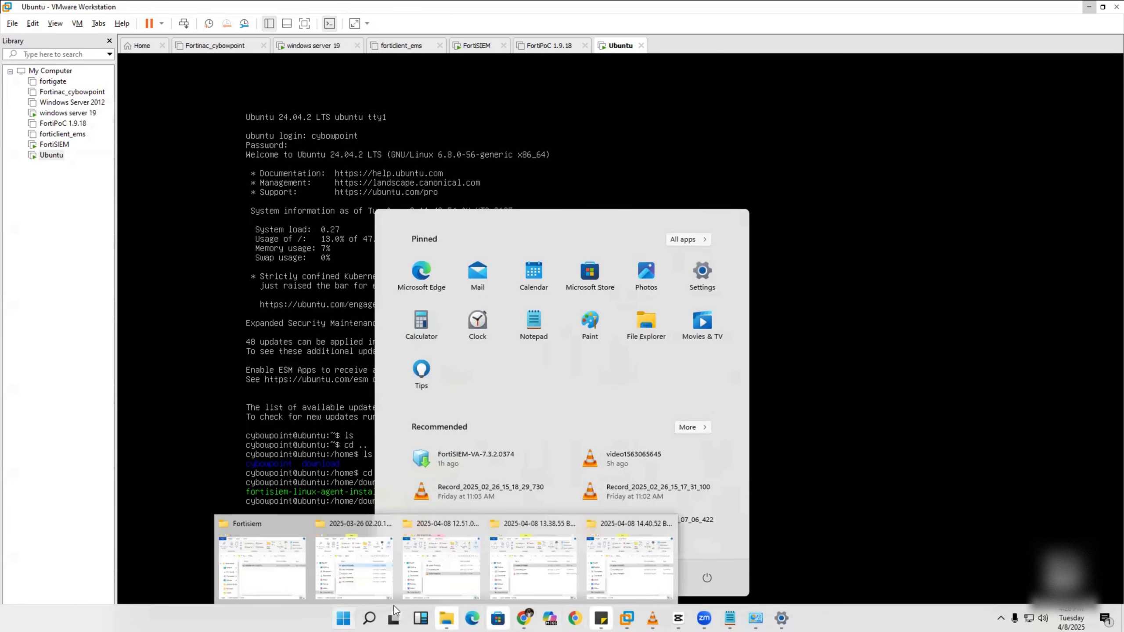
Import the FortiSIEM OVA, accepting the license, as virtual machine 'Fsm_collector_2'
{"action": "left_click", "coordinate": [255, 566]}
{"action": "left_click", "coordinate": [469, 425]}
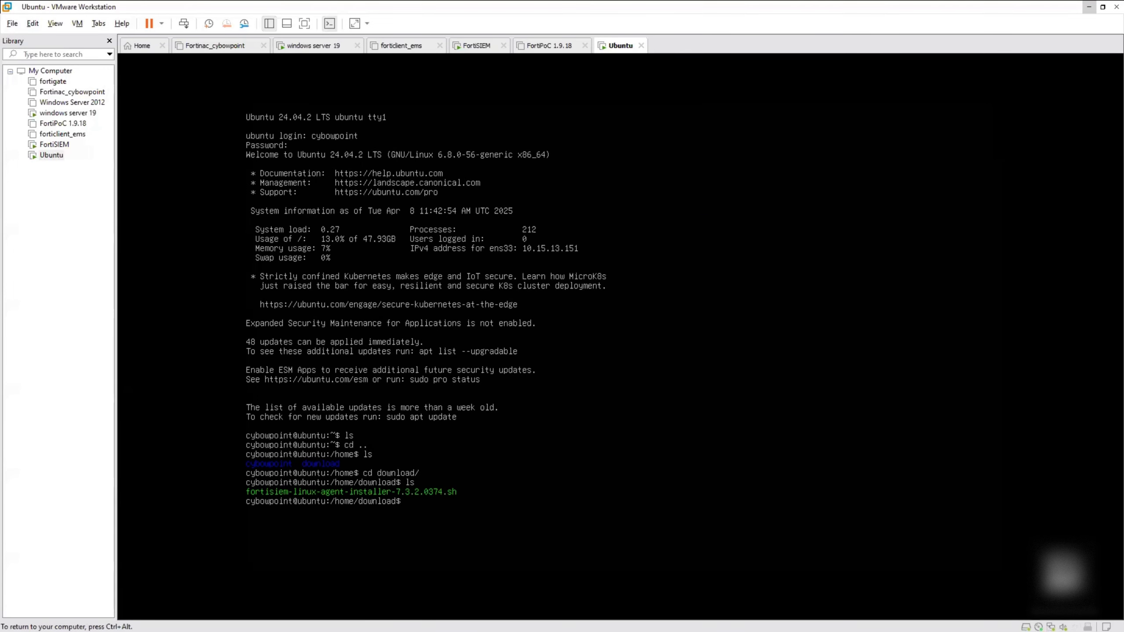
{"action": "left_click", "coordinate": [505, 406]}
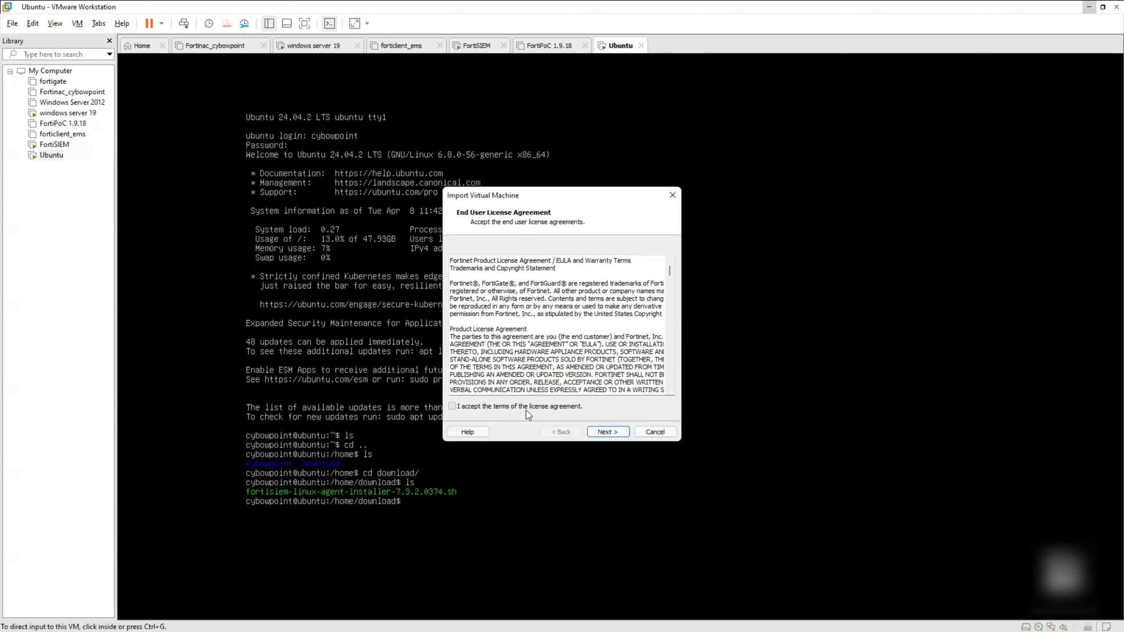
{"action": "left_click", "coordinate": [608, 431]}
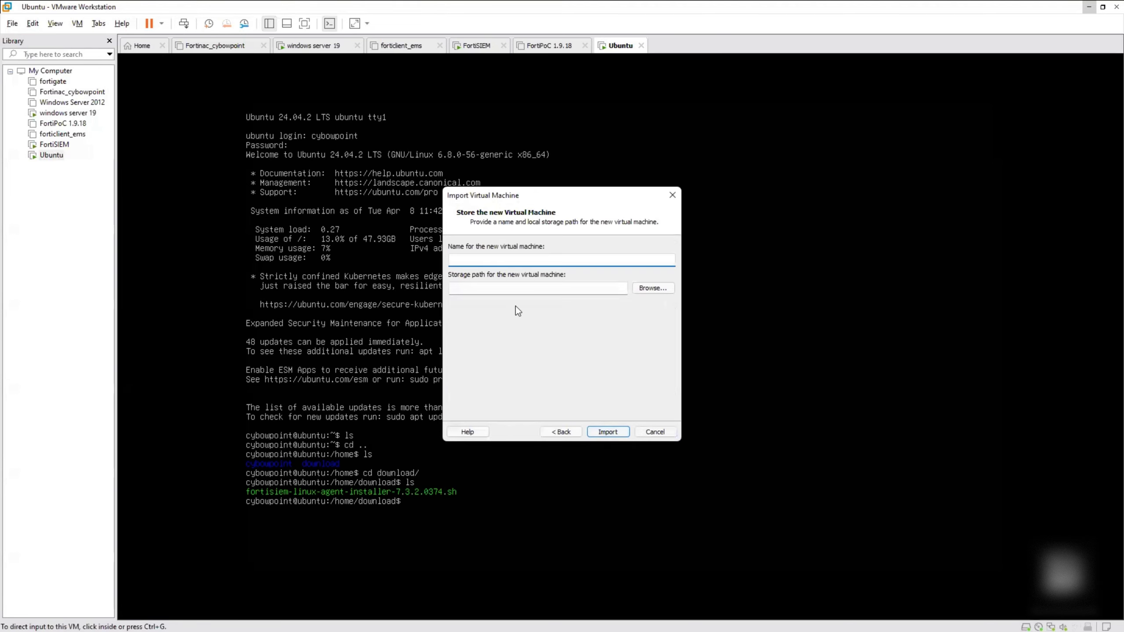
{"action": "type", "text": "Fort"}
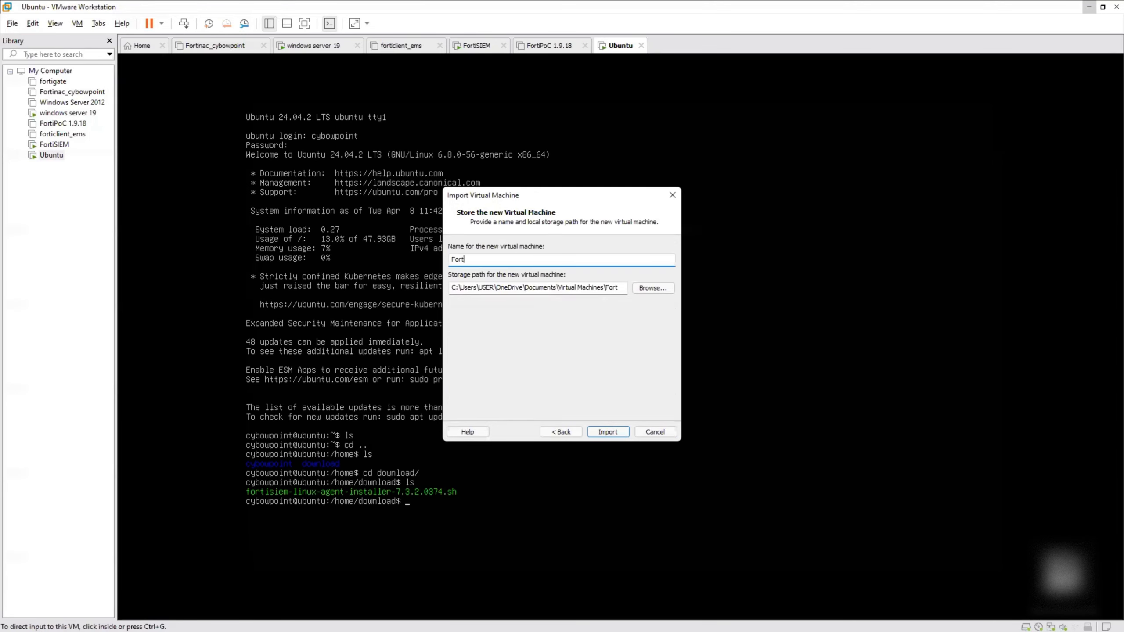
{"action": "type", "text": "i"}
{"action": "key", "text": "BackSpace"}
{"action": "key", "text": "BackSpace"}
{"action": "key", "text": "BackSpace"}
{"action": "key", "text": "BackSpace"}
{"action": "type", "text": "sm_collec"}
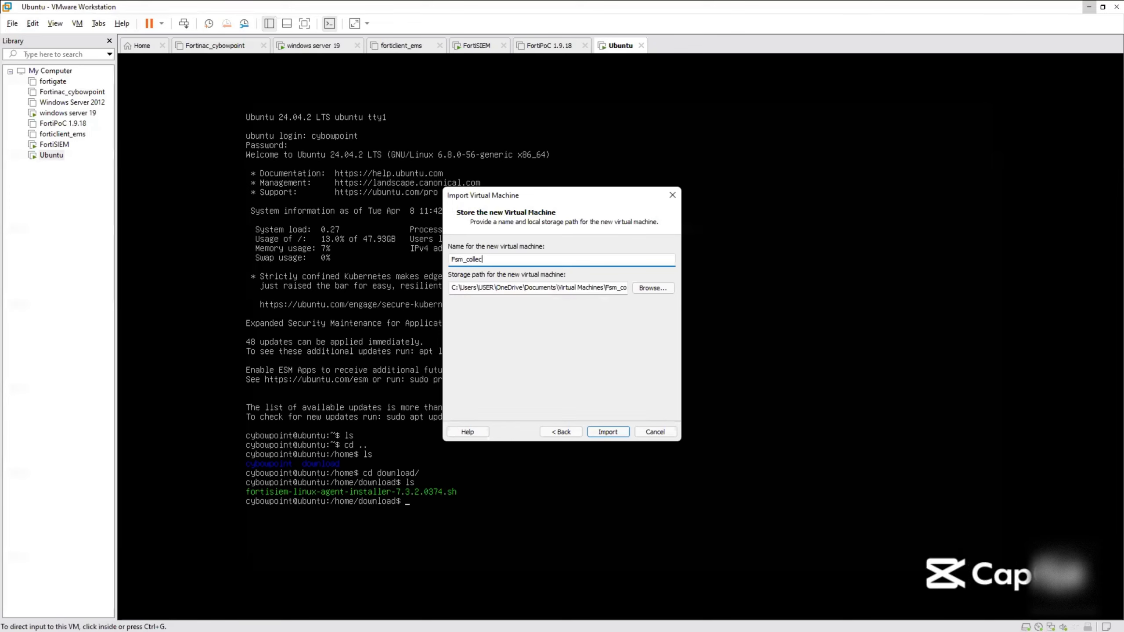
{"action": "type", "text": "tor"}
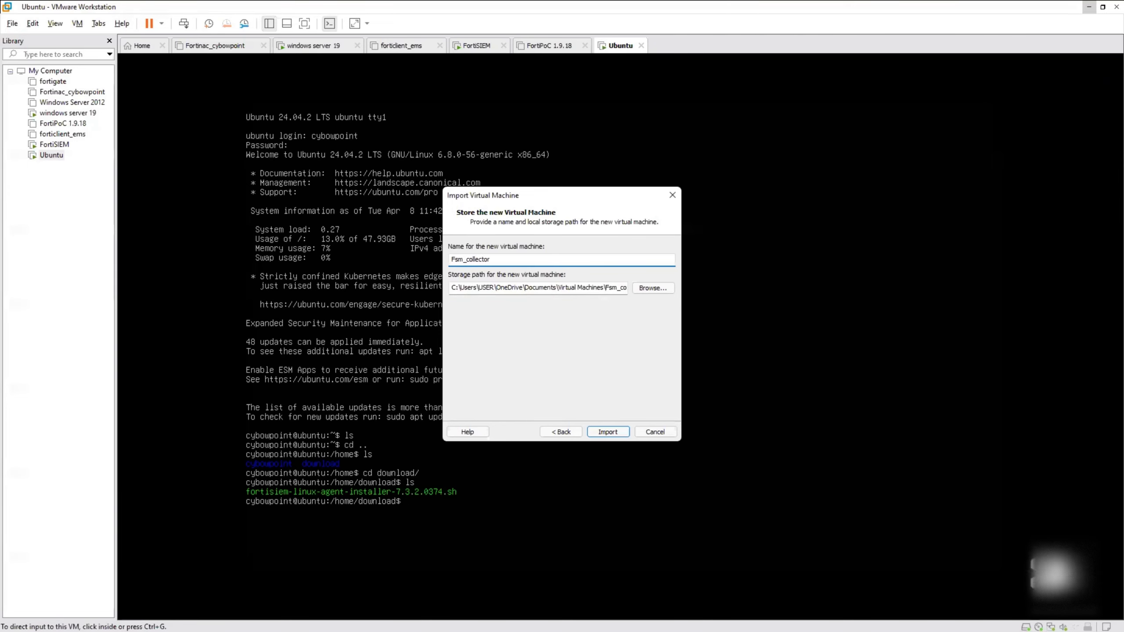
{"action": "type", "text": "_2"}
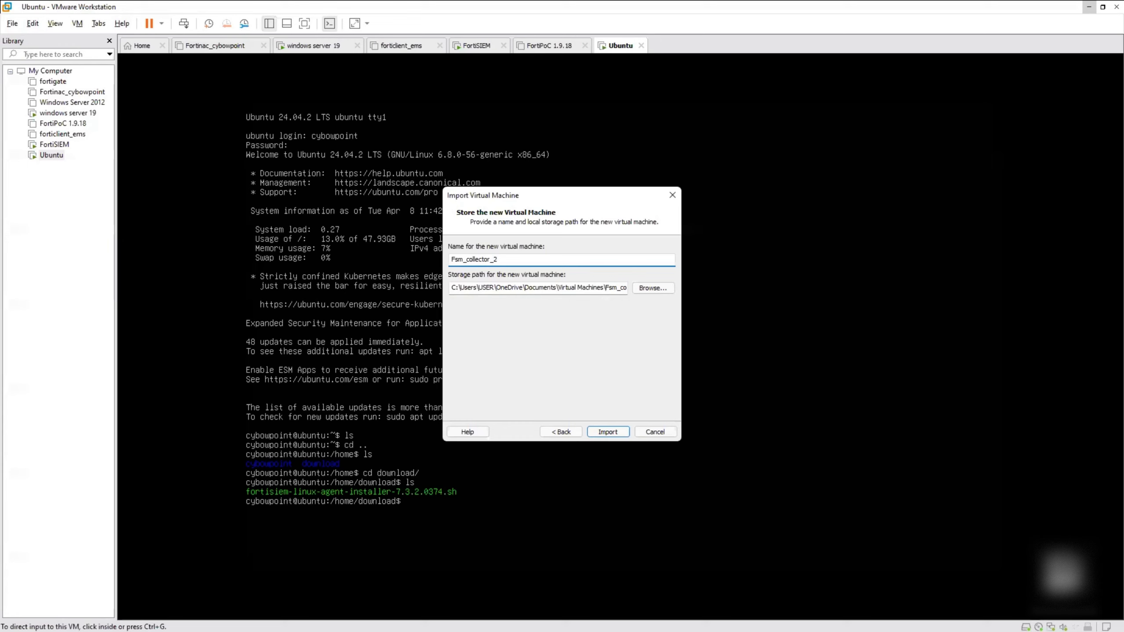
{"action": "left_click", "coordinate": [606, 434]}
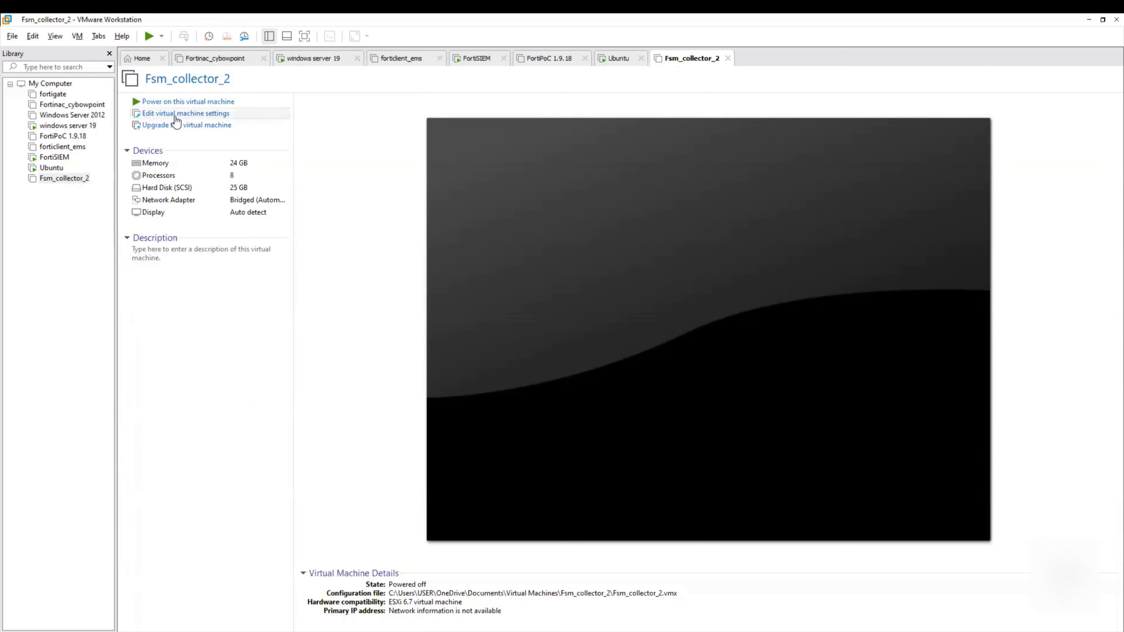
Set the VM's memory to 8 GB and its processor count to 4
{"action": "left_click", "coordinate": [176, 116]}
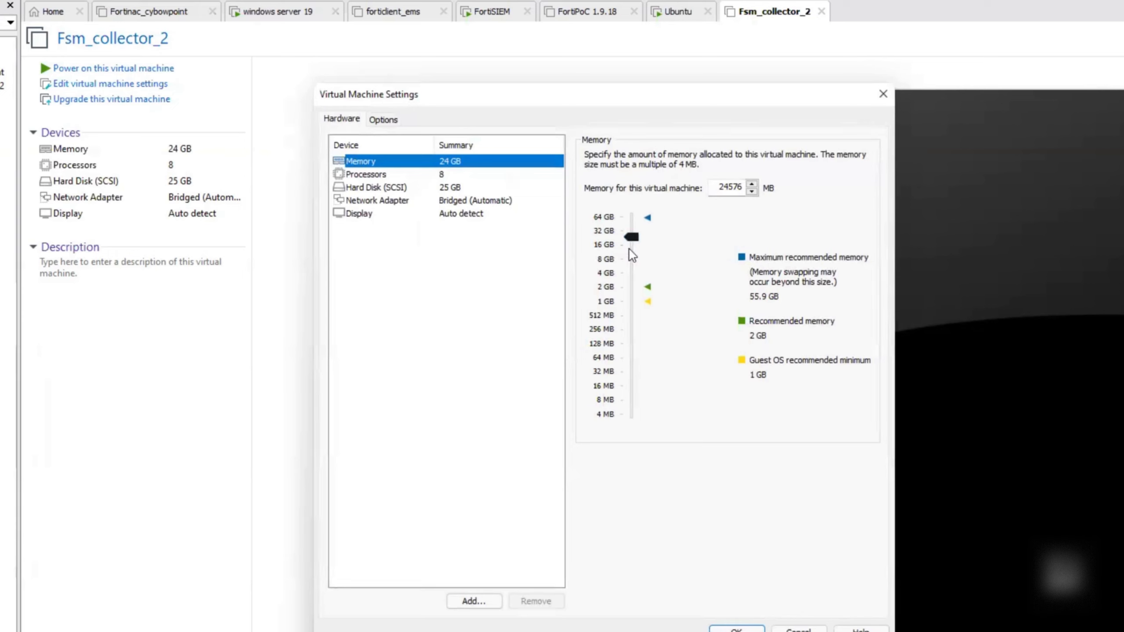
{"action": "mouse_move", "coordinate": [629, 250]}
{"action": "left_mouse_down"}
{"action": "mouse_move", "coordinate": [633, 274]}
{"action": "mouse_move", "coordinate": [637, 260]}
{"action": "left_mouse_up"}
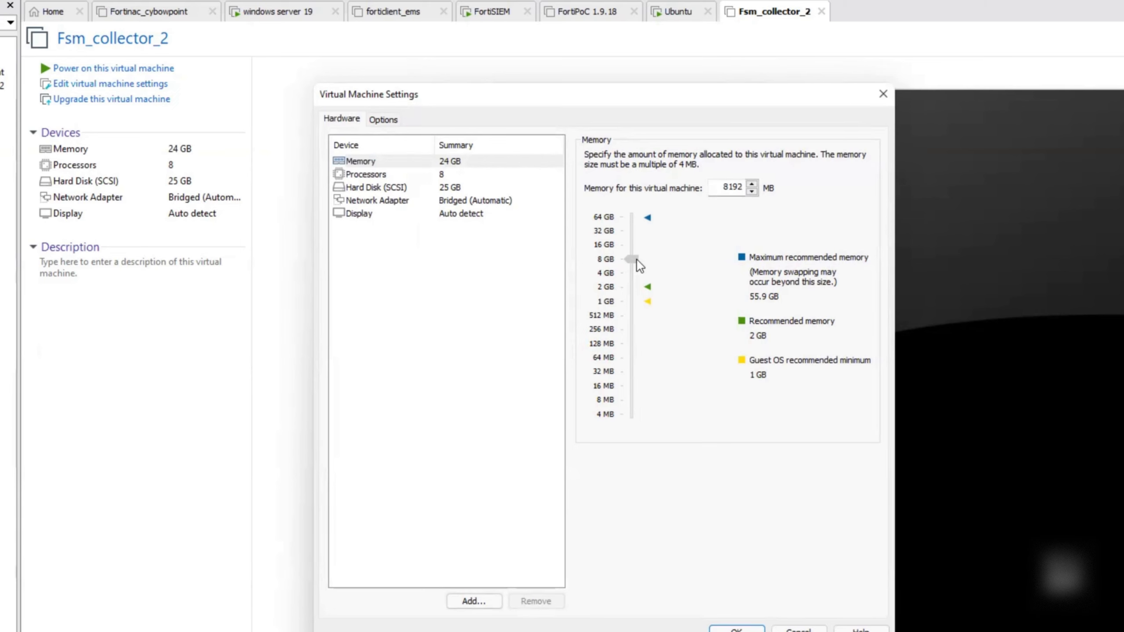
{"action": "left_click", "coordinate": [441, 177]}
{"action": "left_click", "coordinate": [728, 157]}
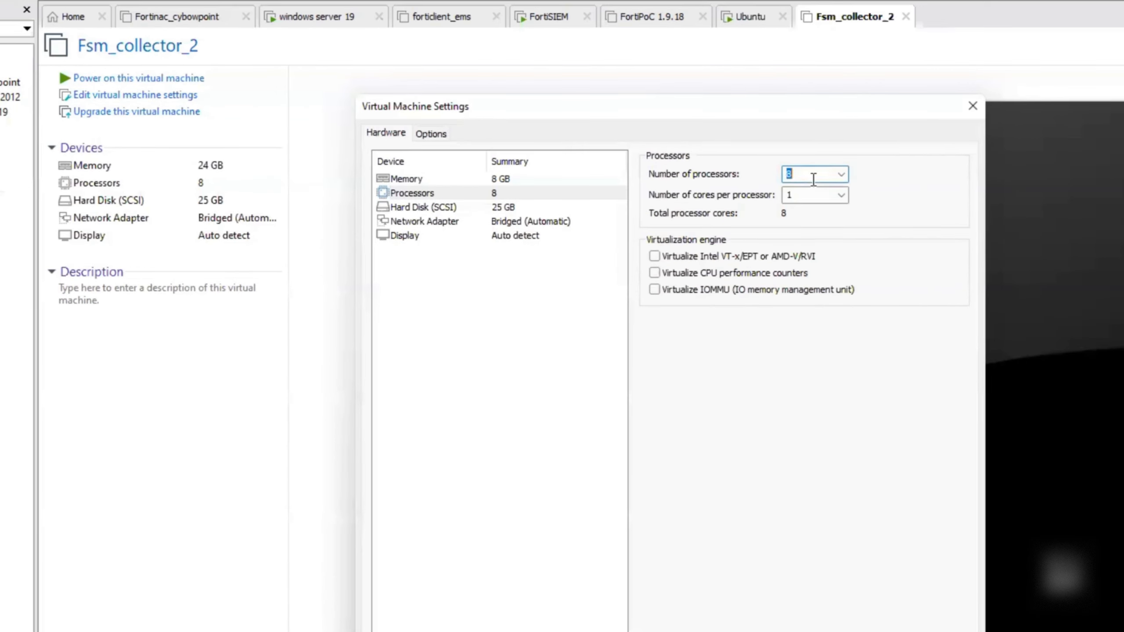
{"action": "left_click", "coordinate": [760, 156]}
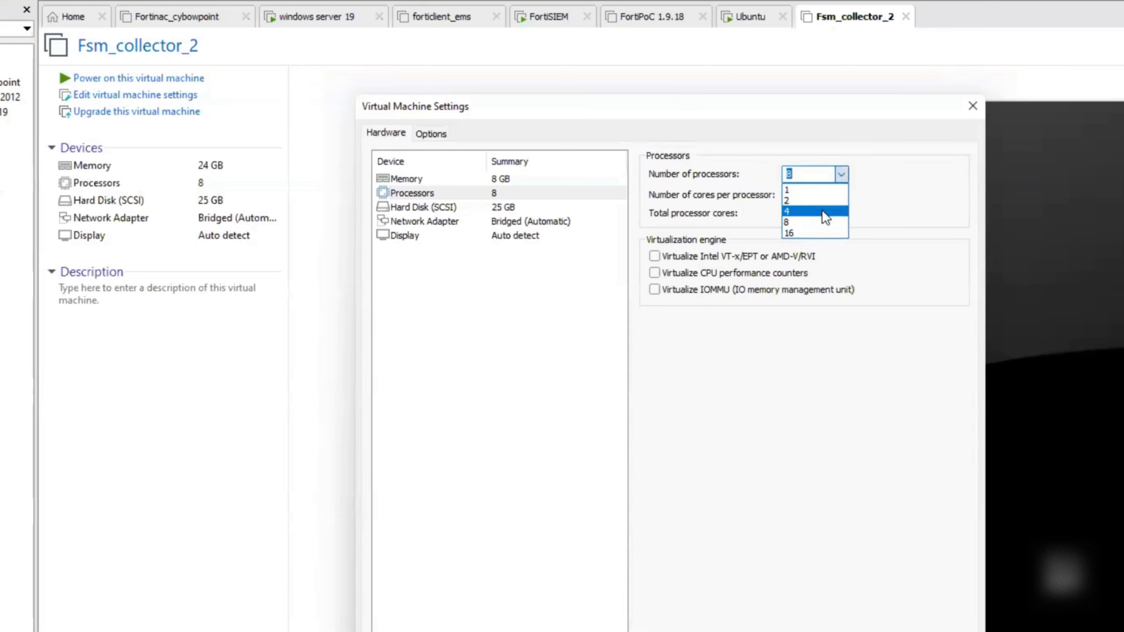
{"action": "left_click", "coordinate": [822, 209]}
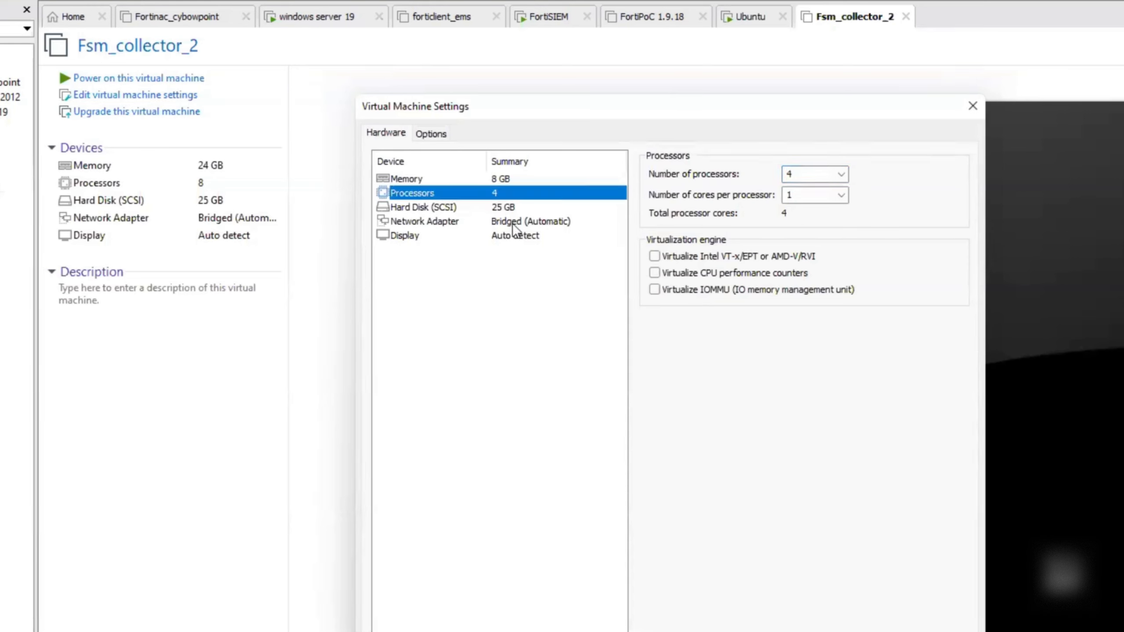
Add a new 100 GB SCSI hard disk and save the hardware settings
{"action": "left_click", "coordinate": [513, 631]}
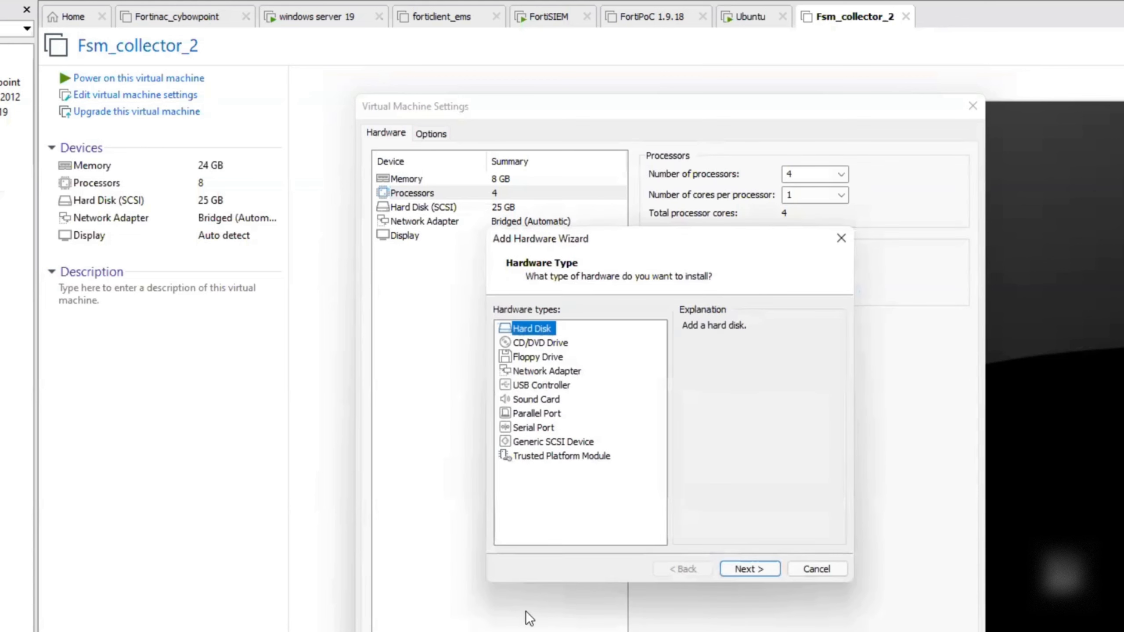
{"action": "left_click", "coordinate": [745, 566]}
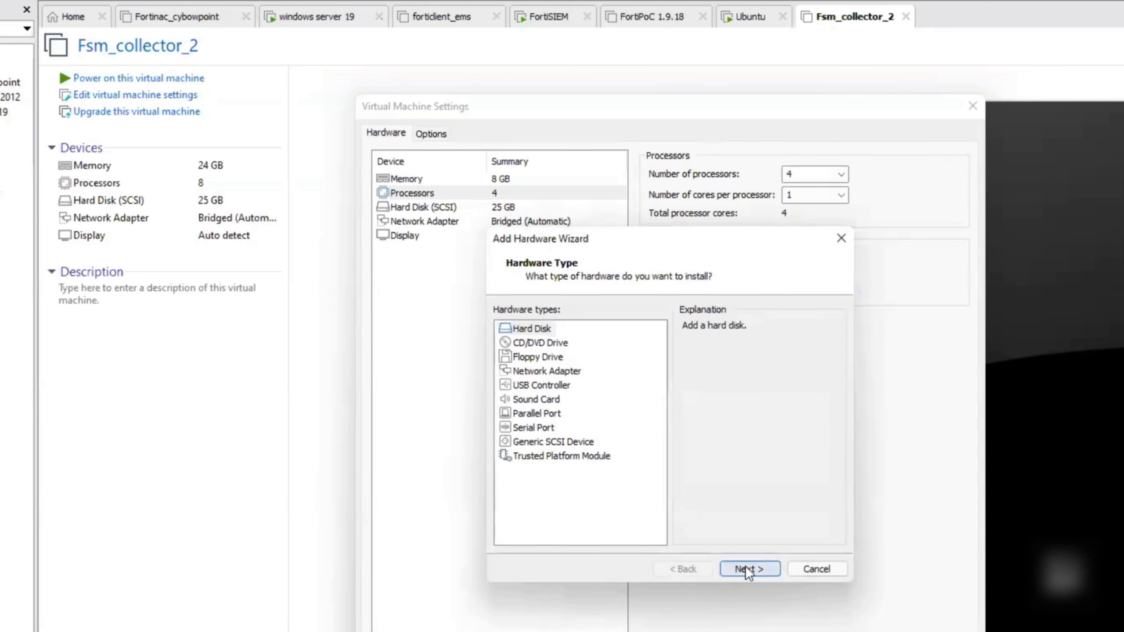
{"action": "left_click", "coordinate": [509, 345]}
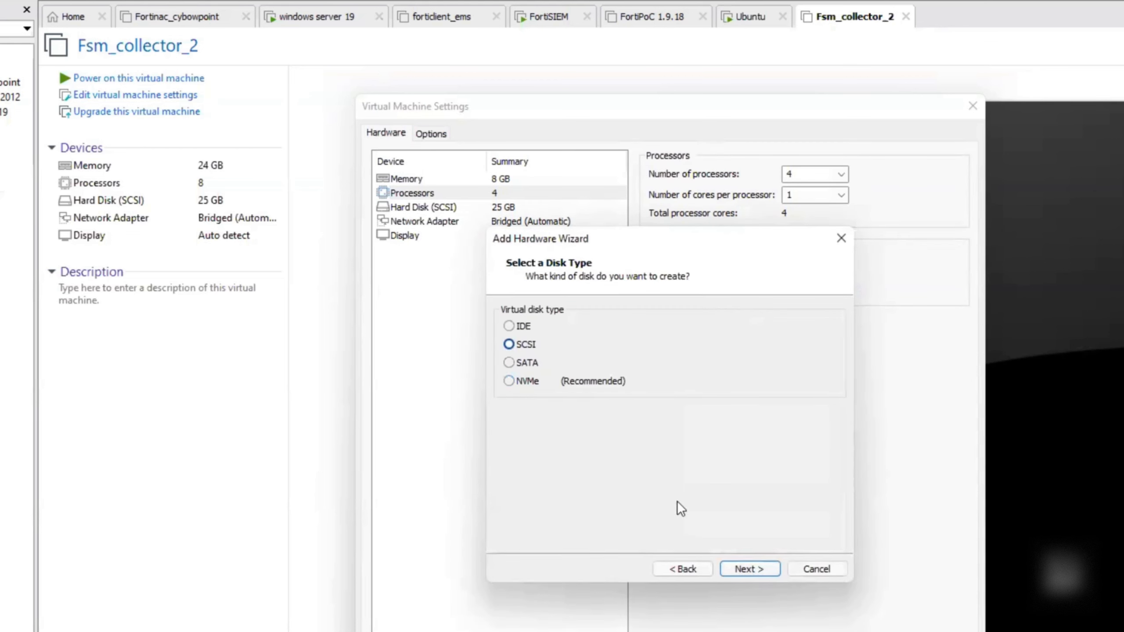
{"action": "left_click", "coordinate": [751, 570]}
{"action": "left_click", "coordinate": [743, 569]}
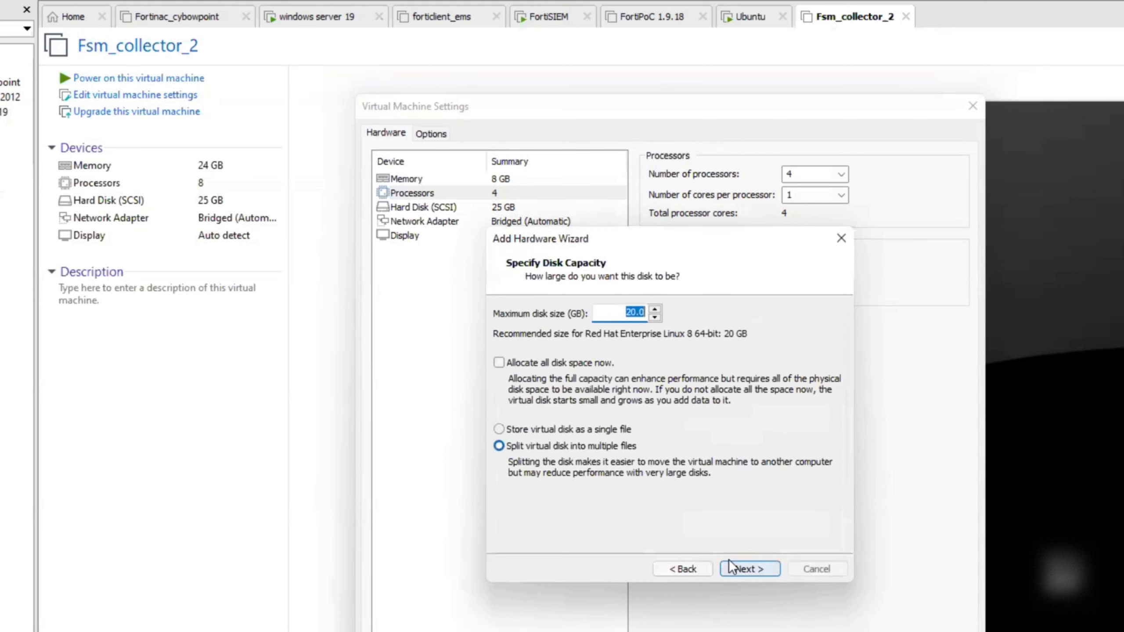
{"action": "type", "text": "100"}
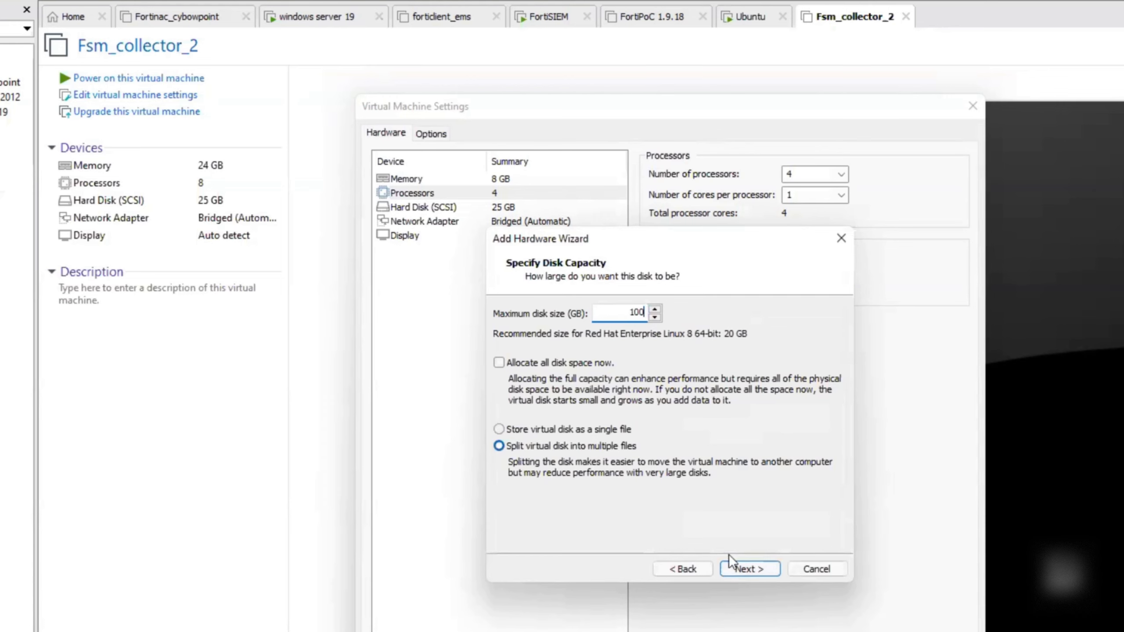
{"action": "left_click", "coordinate": [744, 566]}
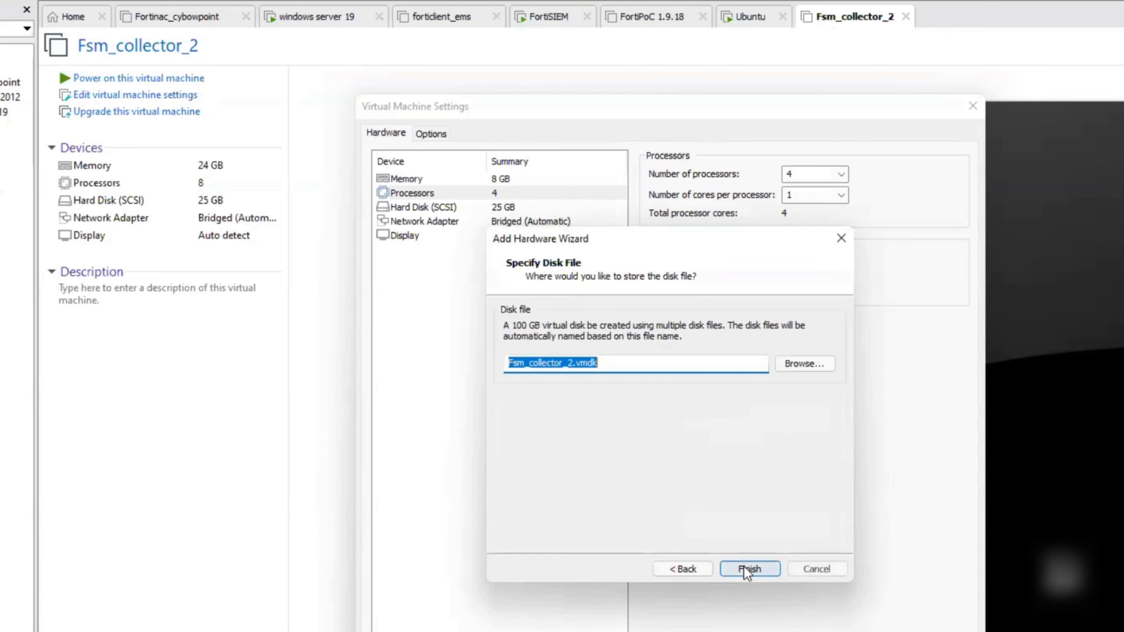
{"action": "left_click", "coordinate": [744, 566]}
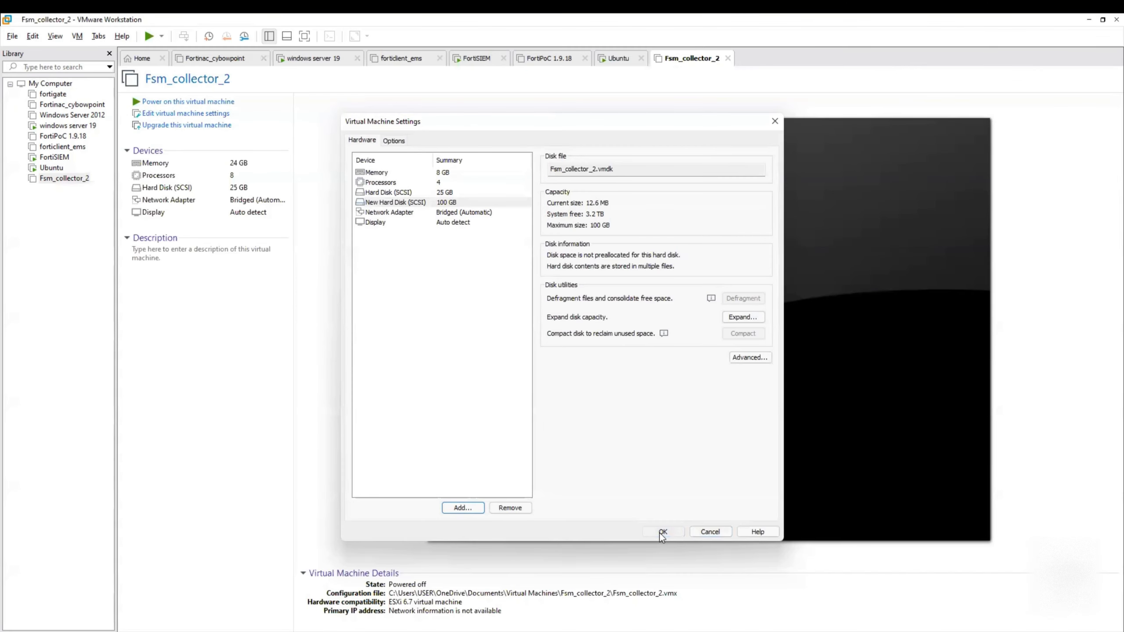
{"action": "left_click", "coordinate": [660, 532]}
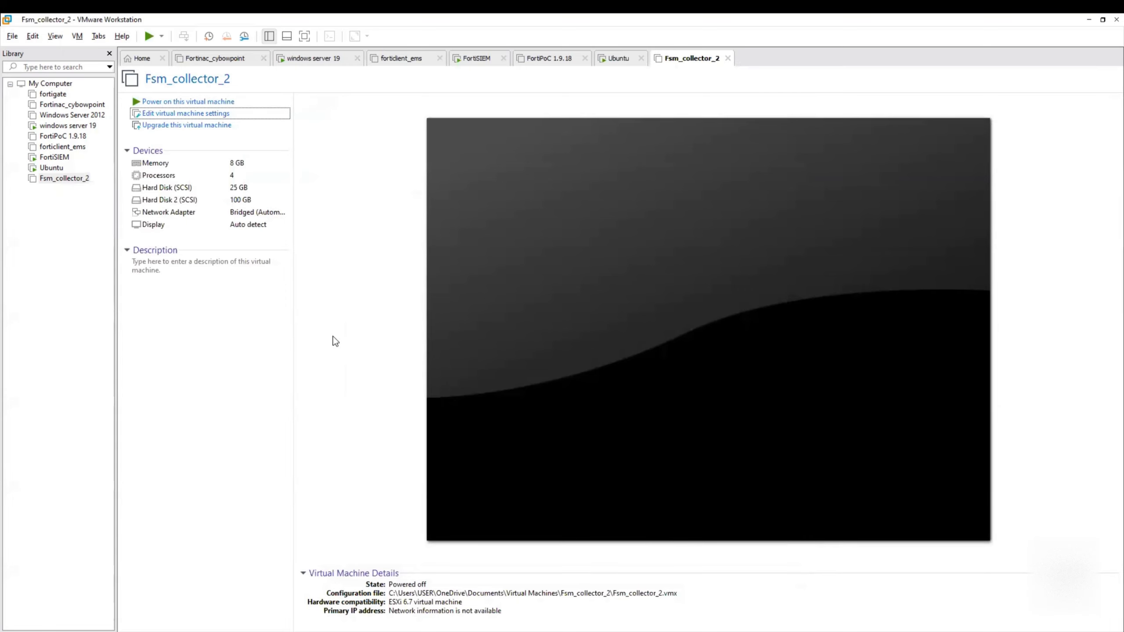
Power on Fsm_collector_2, boot the default Rocky Linux entry, and enter 'root' at login
{"action": "left_click", "coordinate": [209, 102]}
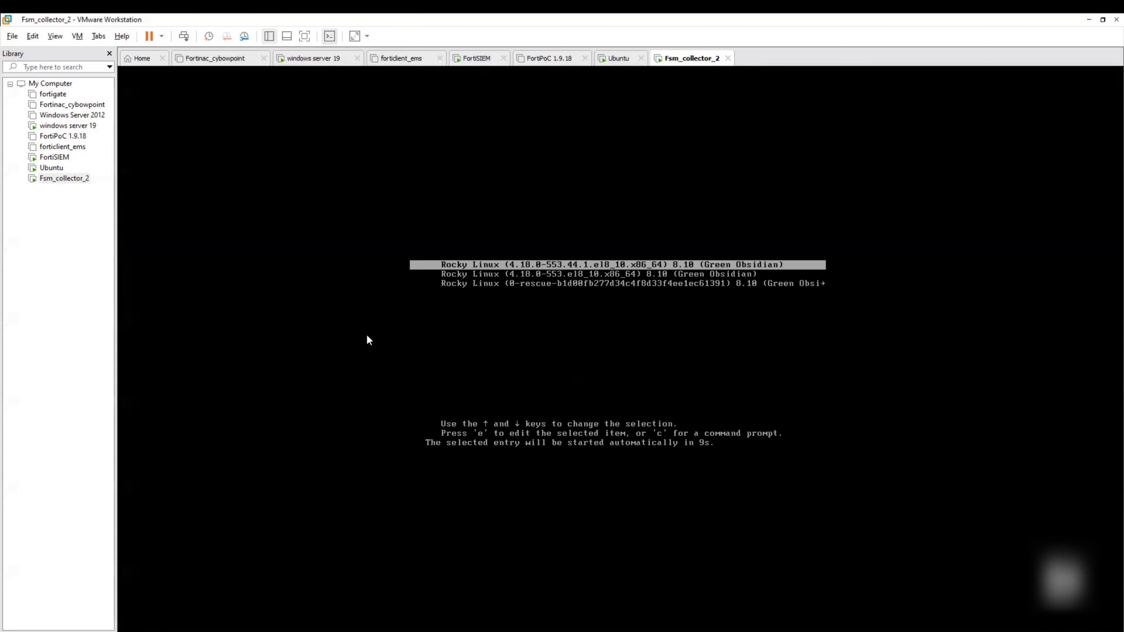
{"action": "left_click", "coordinate": [484, 289]}
{"action": "key", "text": "Return"}
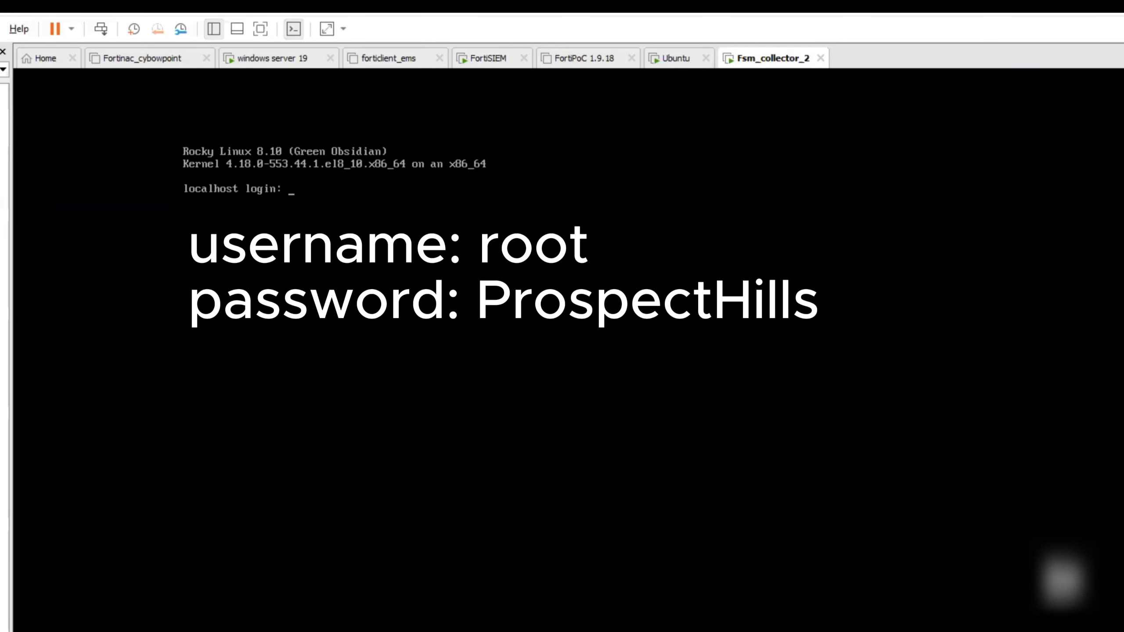
{"action": "type", "text": "root"}
{"action": "key", "text": "Return"}
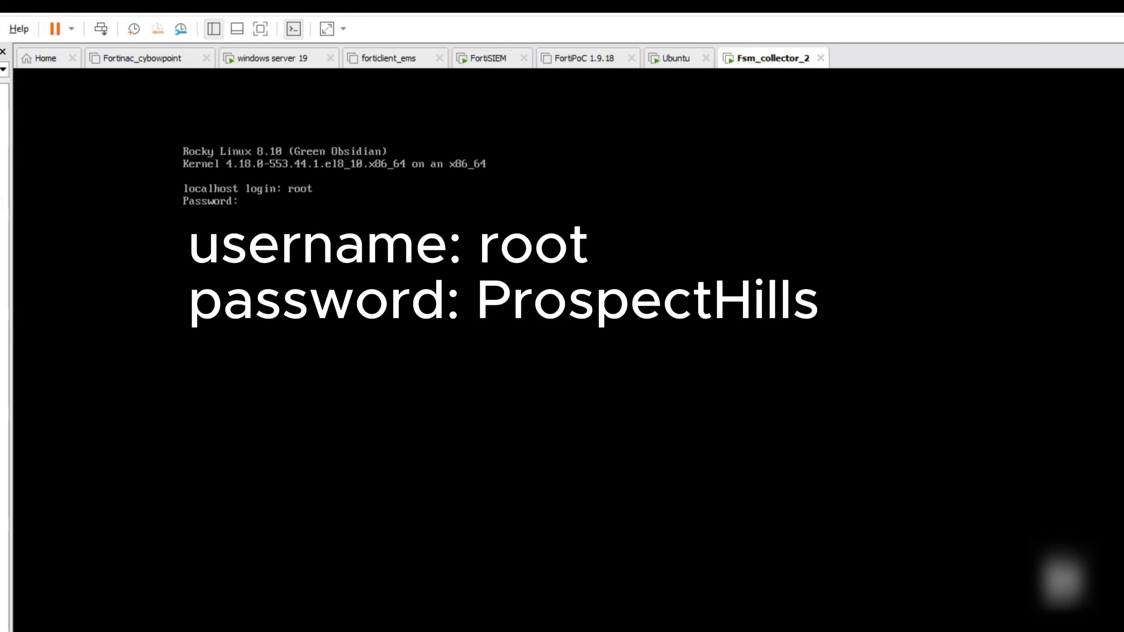
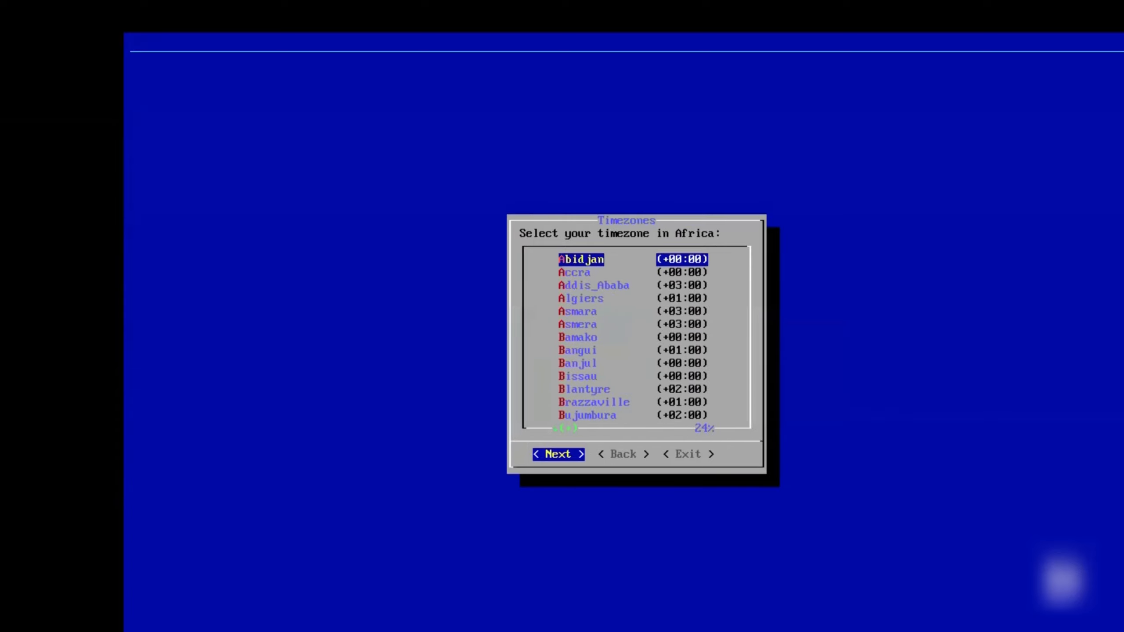
Select Africa/Lagos as the collector's timezone
{"action": "key", "text": "Down"}
{"action": "key", "text": "Down"}
{"action": "key", "text": "Down"}
{"action": "key", "text": "Down"}
{"action": "key", "text": "Down"}
{"action": "key", "text": "Down"}
{"action": "key", "text": "Down"}
{"action": "key", "text": "Down"}
{"action": "key", "text": "Down"}
{"action": "key", "text": "Down"}
{"action": "key", "text": "Down"}
{"action": "key", "text": "Down"}
{"action": "key", "text": "Down"}
{"action": "key", "text": "Down"}
{"action": "key", "text": "Down"}
{"action": "key", "text": "Down"}
{"action": "key", "text": "Down"}
{"action": "key", "text": "Down"}
{"action": "key", "text": "Down"}
{"action": "key", "text": "Down"}
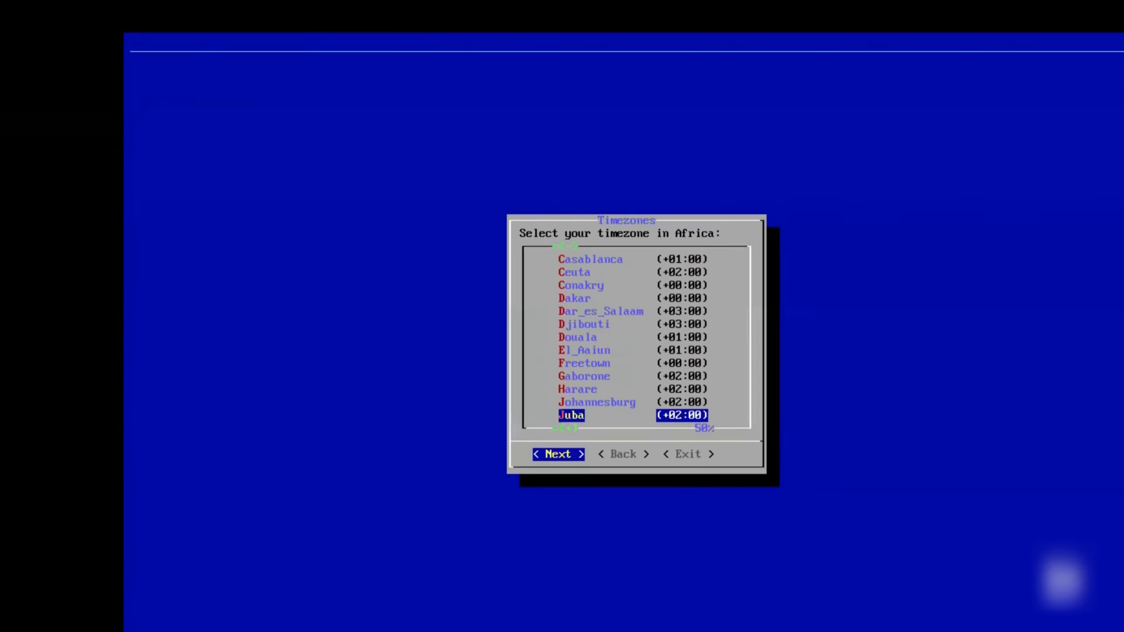
{"action": "key", "text": "Down"}
{"action": "key", "text": "Down"}
{"action": "key", "text": "Down"}
{"action": "key", "text": "Down"}
{"action": "key", "text": "Up"}
{"action": "key", "text": "Up"}
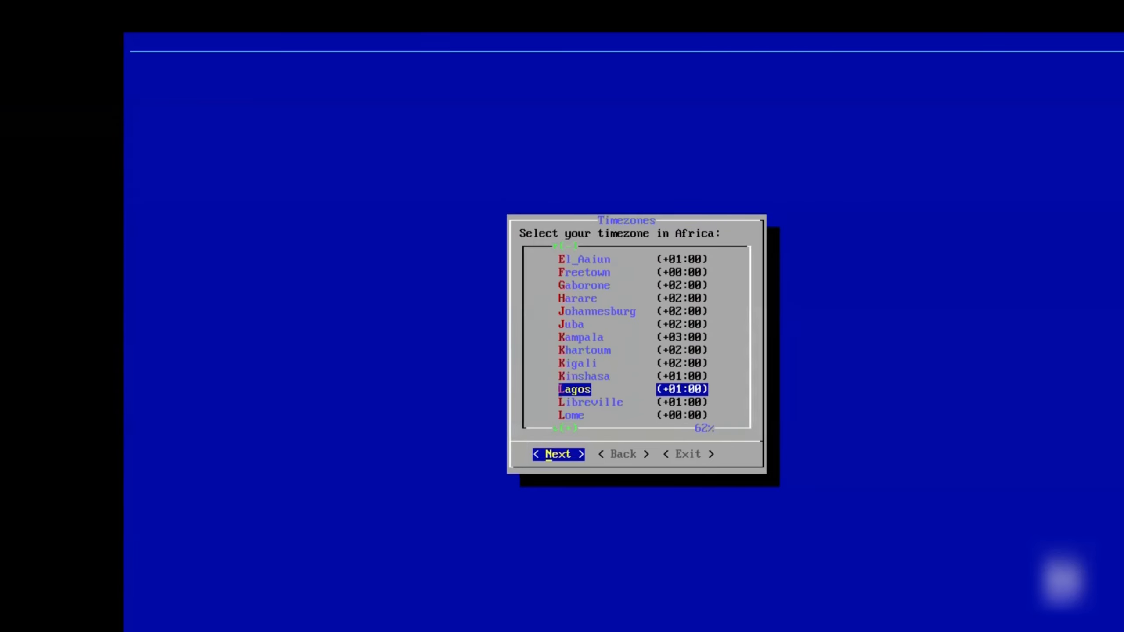
{"action": "key", "text": "Return"}
{"action": "key", "text": "Down"}
{"action": "key", "text": "Down"}
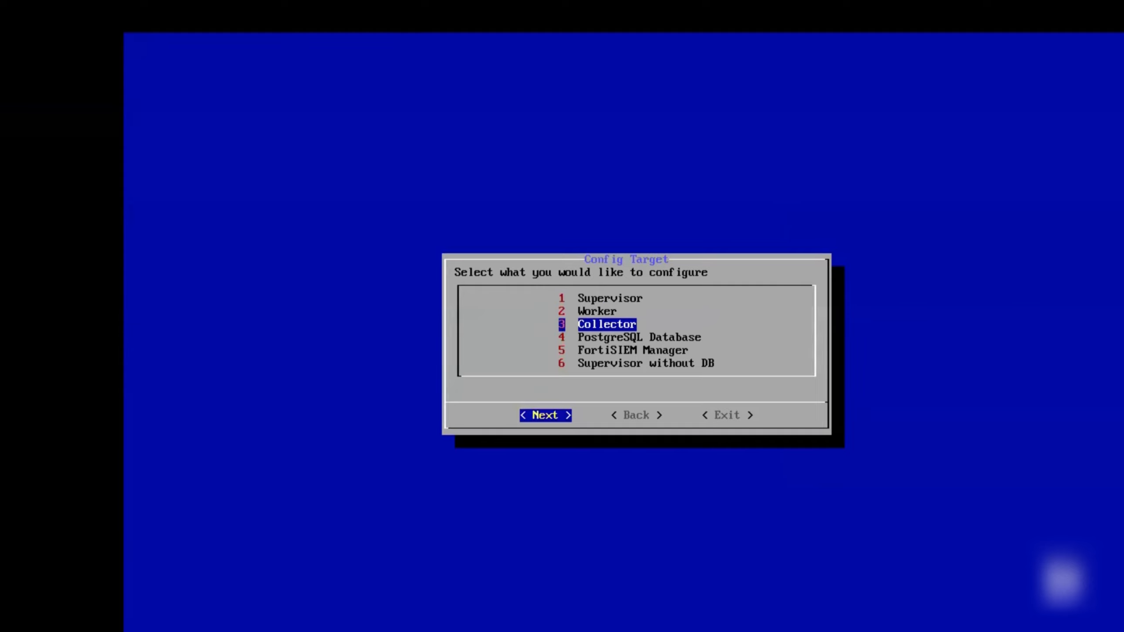
Set up as Collector, installing without FIPS on disk sdb over interface eth0
{"action": "key", "text": "Return"}
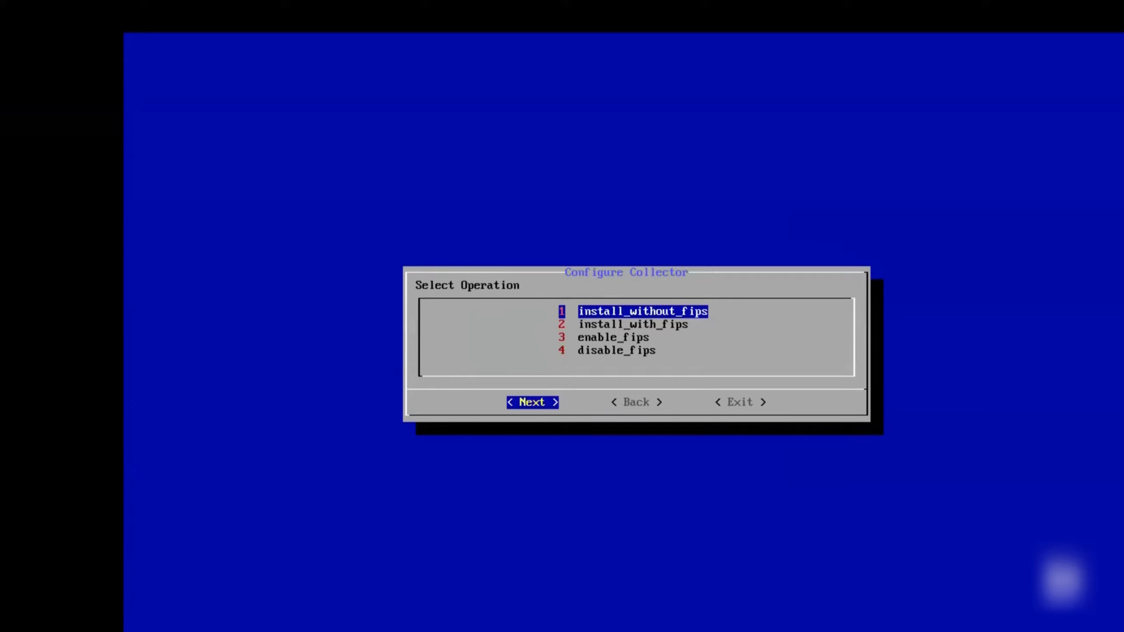
{"action": "key", "text": "Return"}
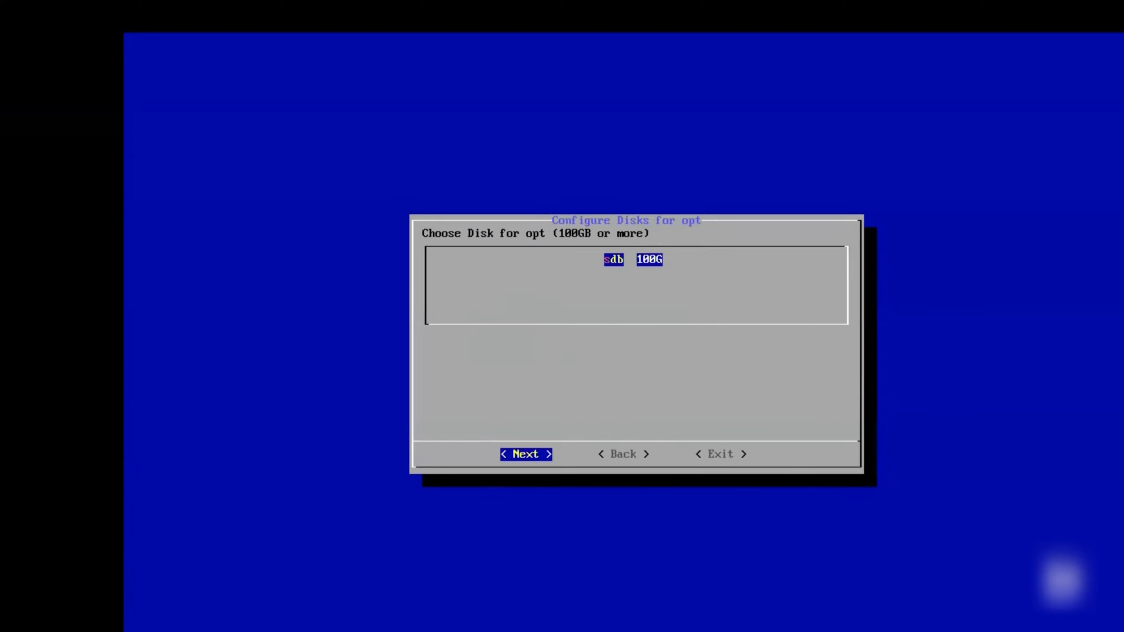
{"action": "key", "text": "Return"}
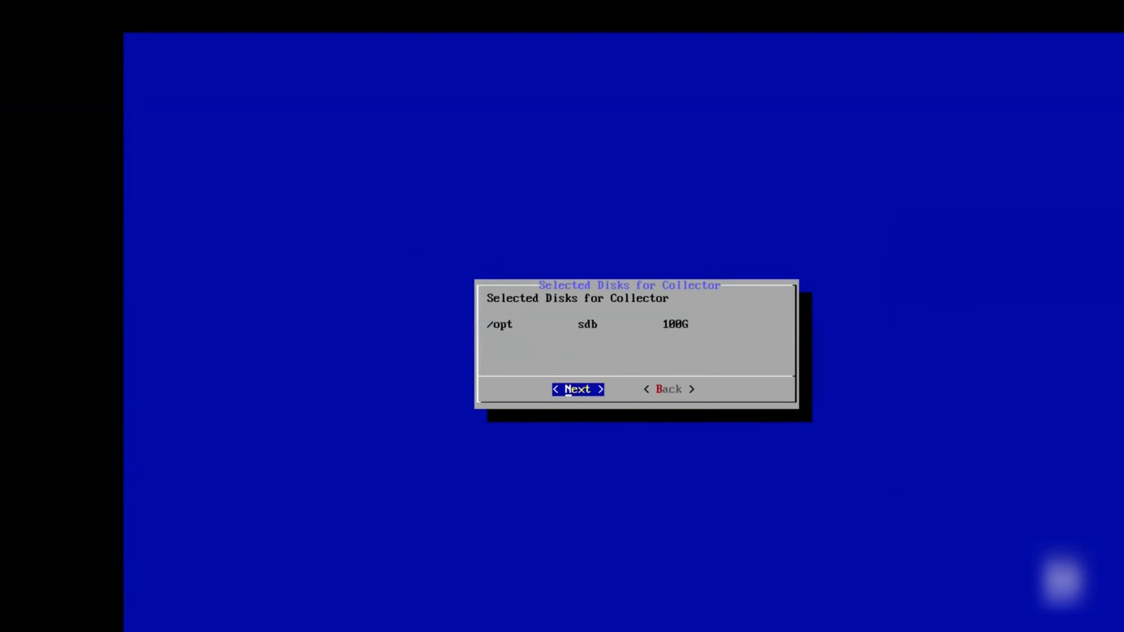
{"action": "key", "text": "Return"}
{"action": "key", "text": "Return"}
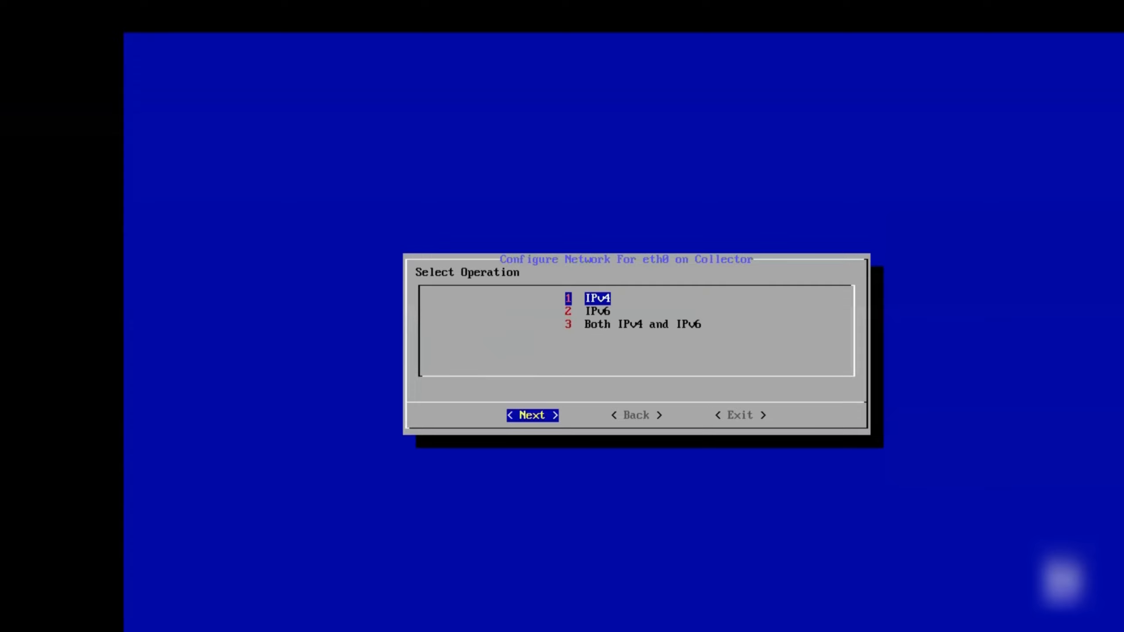
{"action": "key", "text": "Return"}
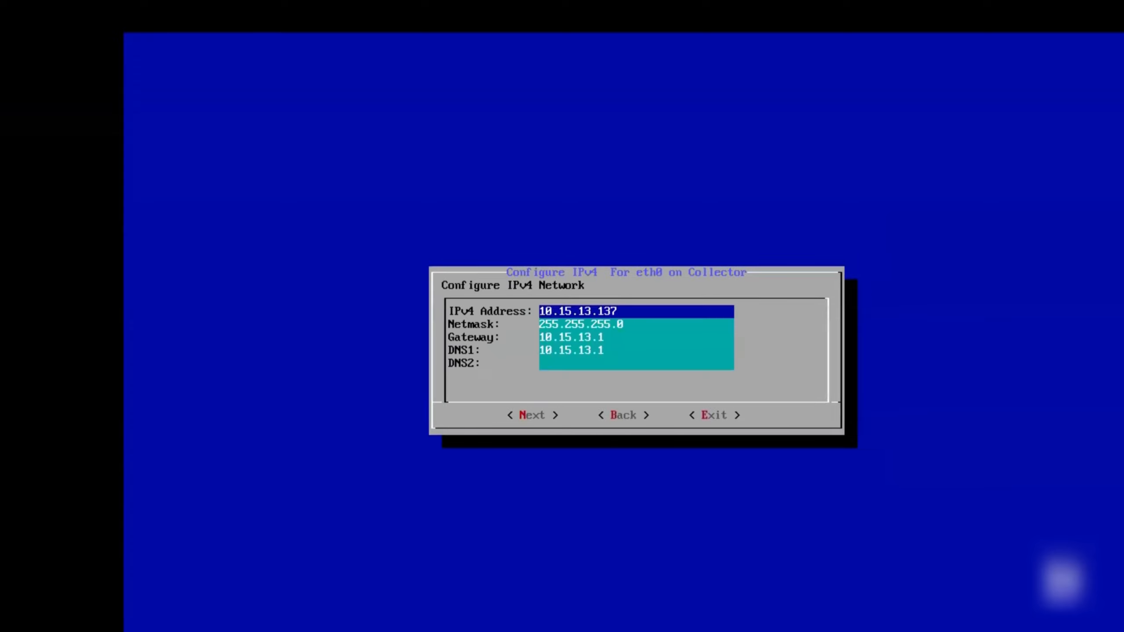
Set IPv4 address 10.15.13.230 with DNS1 10.15.13.200 and DNS2 8.8.8.8
{"action": "key", "text": "BackSpace"}
{"action": "key", "text": "BackSpace"}
{"action": "key", "text": "BackSpace"}
{"action": "type", "text": "230"}
{"action": "key", "text": "Down"}
{"action": "key", "text": "Down"}
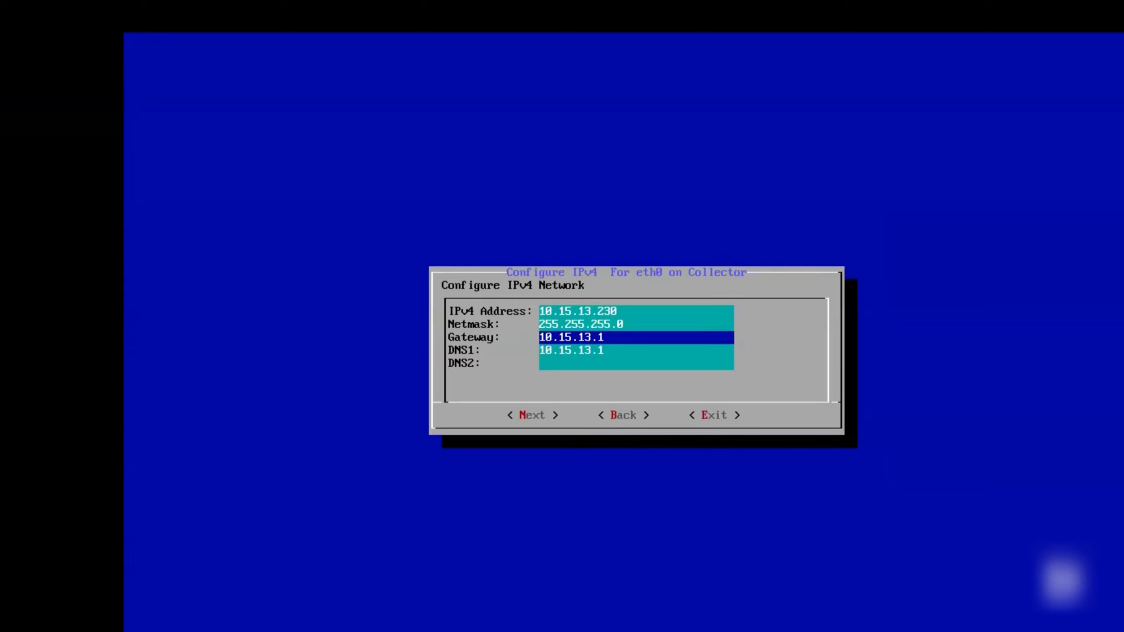
{"action": "key", "text": "Down"}
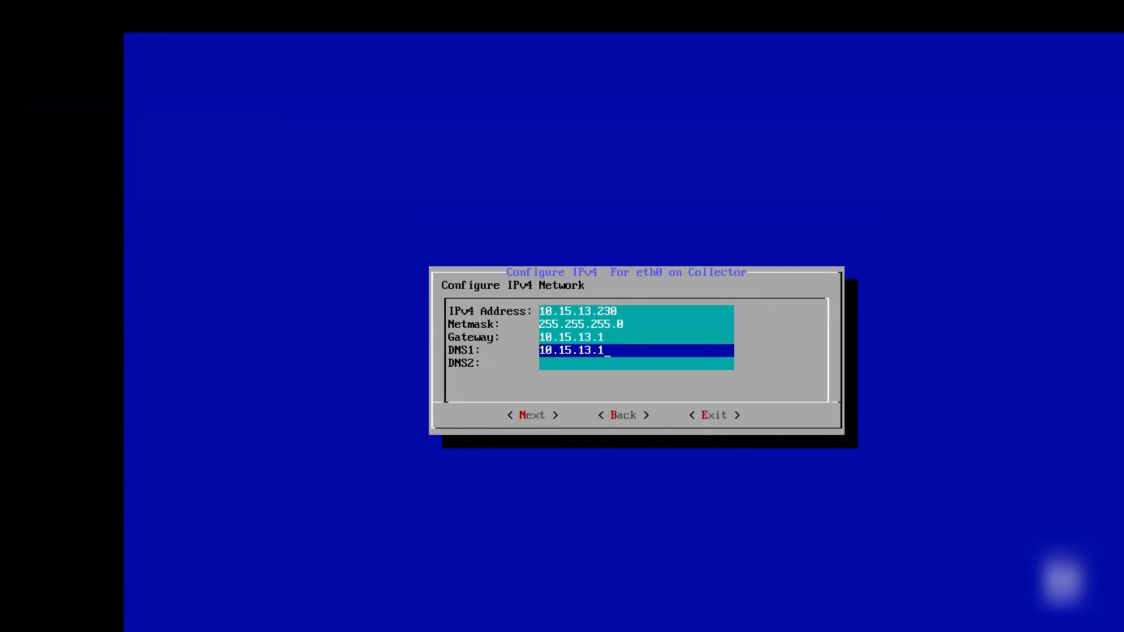
{"action": "key", "text": "BackSpace"}
{"action": "type", "text": "200"}
{"action": "key", "text": "Down"}
{"action": "type", "text": "8.8.8.8"}
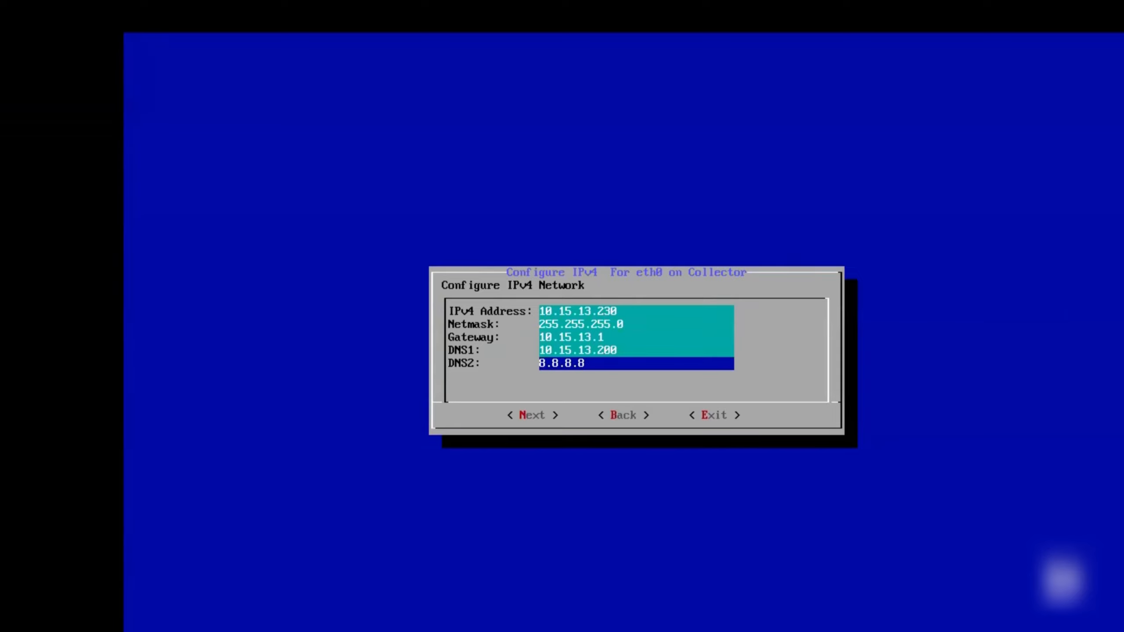
{"action": "key", "text": "Return"}
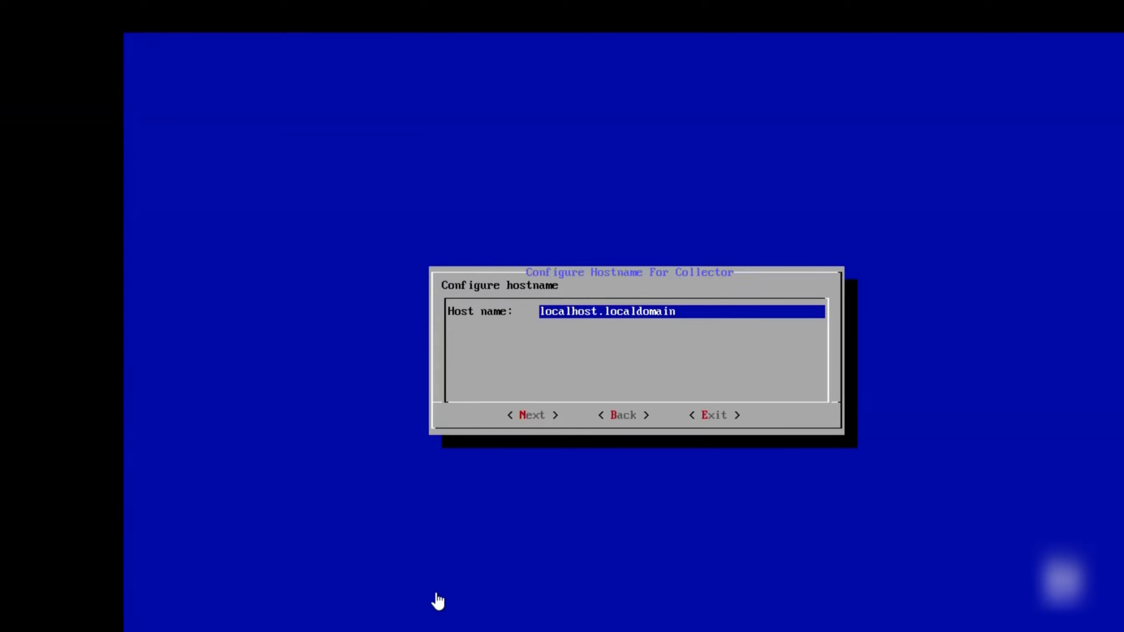
Open the windows server 19 VM and sign in as Administrator
{"action": "key", "text": "super"}
{"action": "key", "text": "super"}
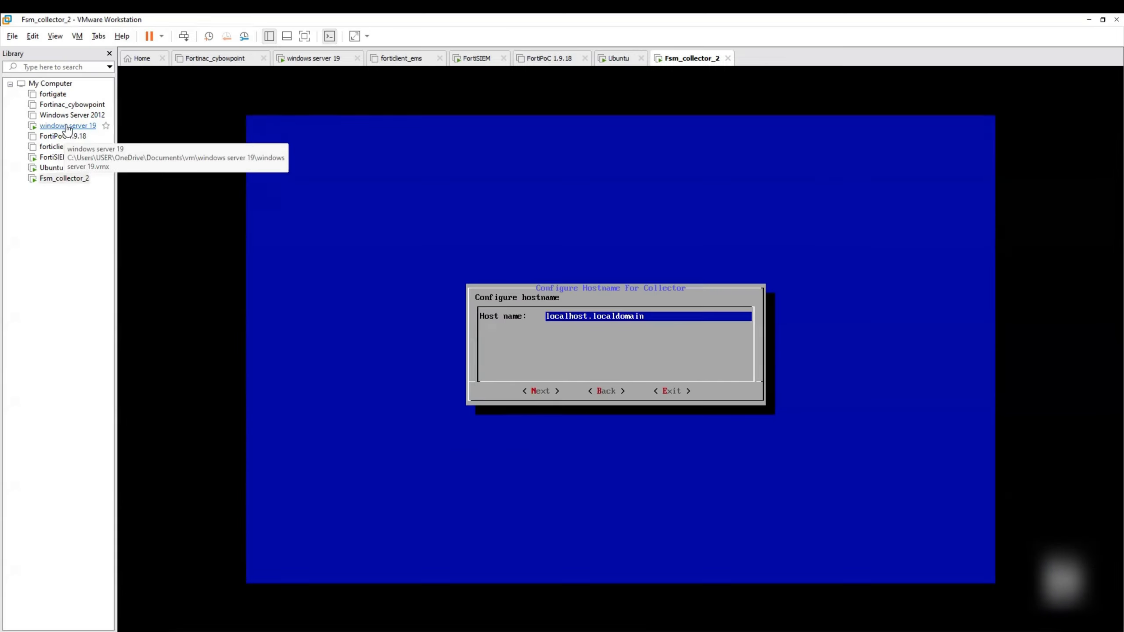
{"action": "left_click", "coordinate": [67, 128]}
{"action": "double_click", "coordinate": [67, 128]}
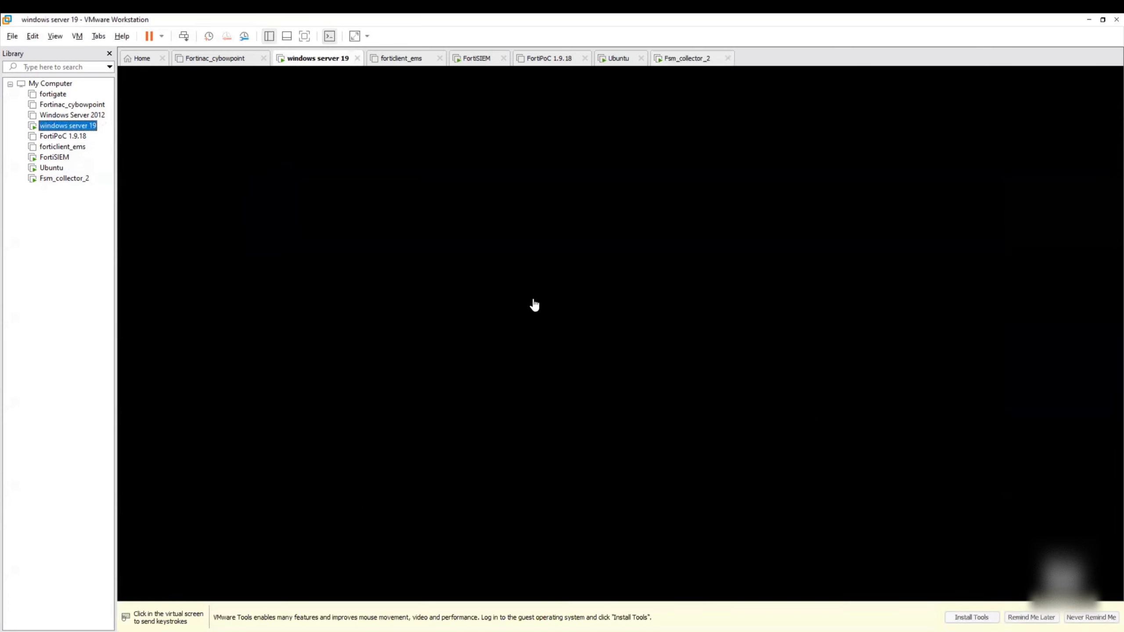
{"action": "left_click", "coordinate": [554, 394]}
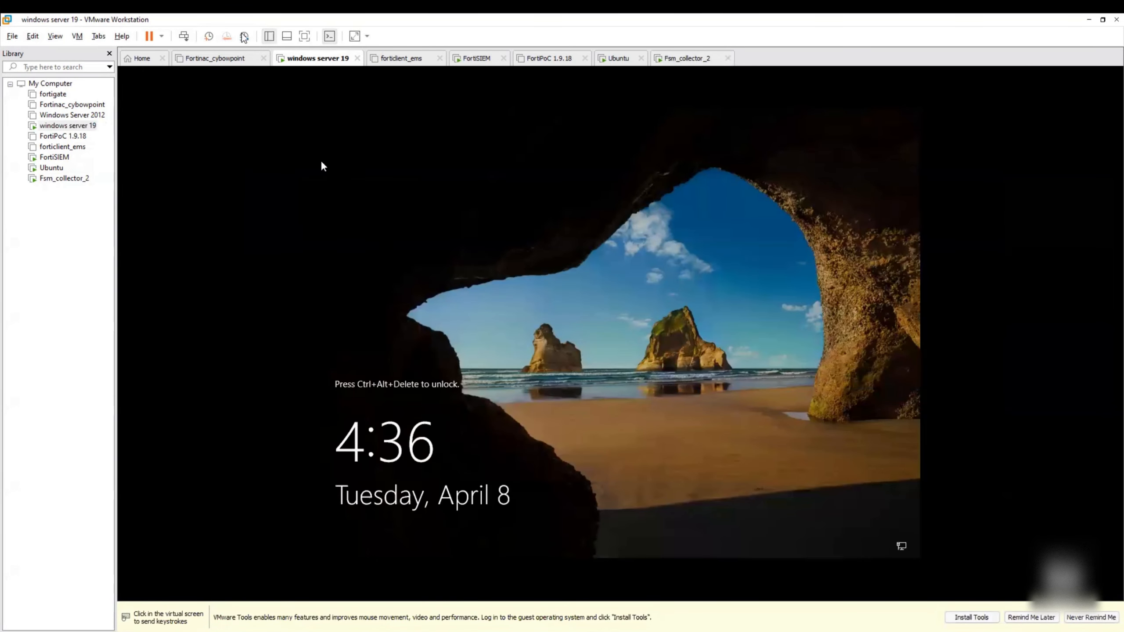
{"action": "left_click", "coordinate": [184, 36]}
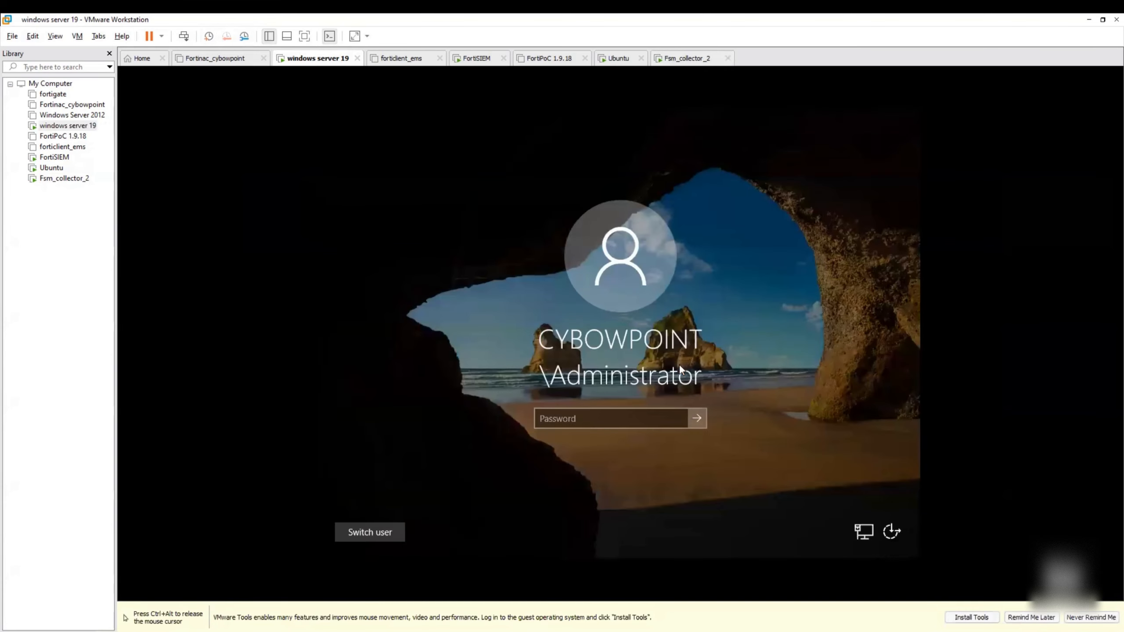
{"action": "type", "text": "•••••••"}
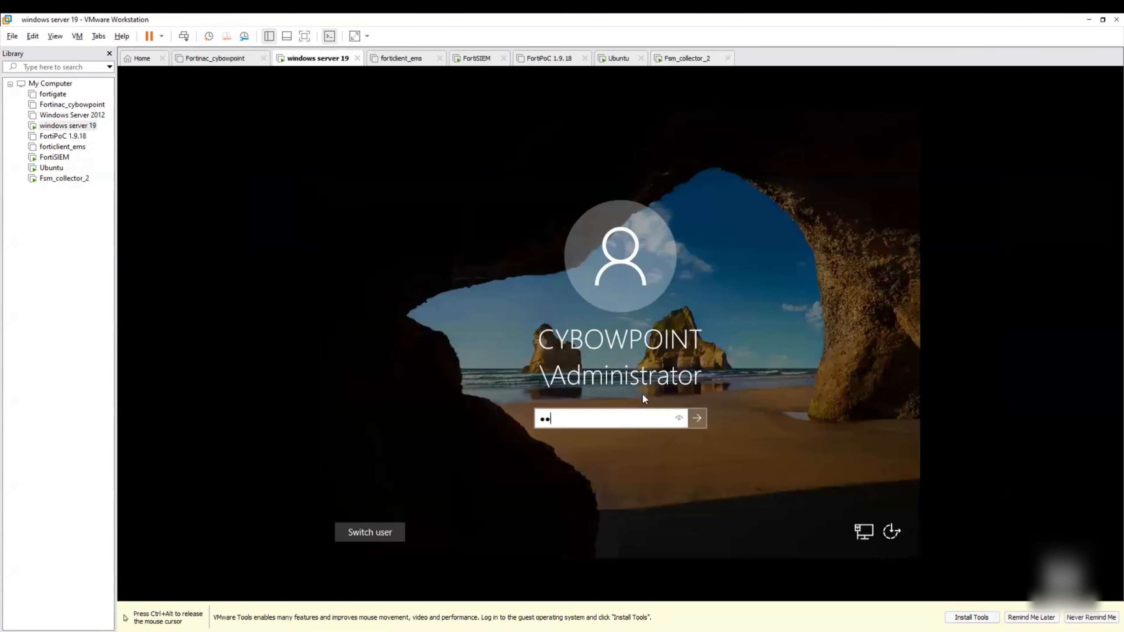
{"action": "type", "text": "•••"}
{"action": "key", "text": "Return"}
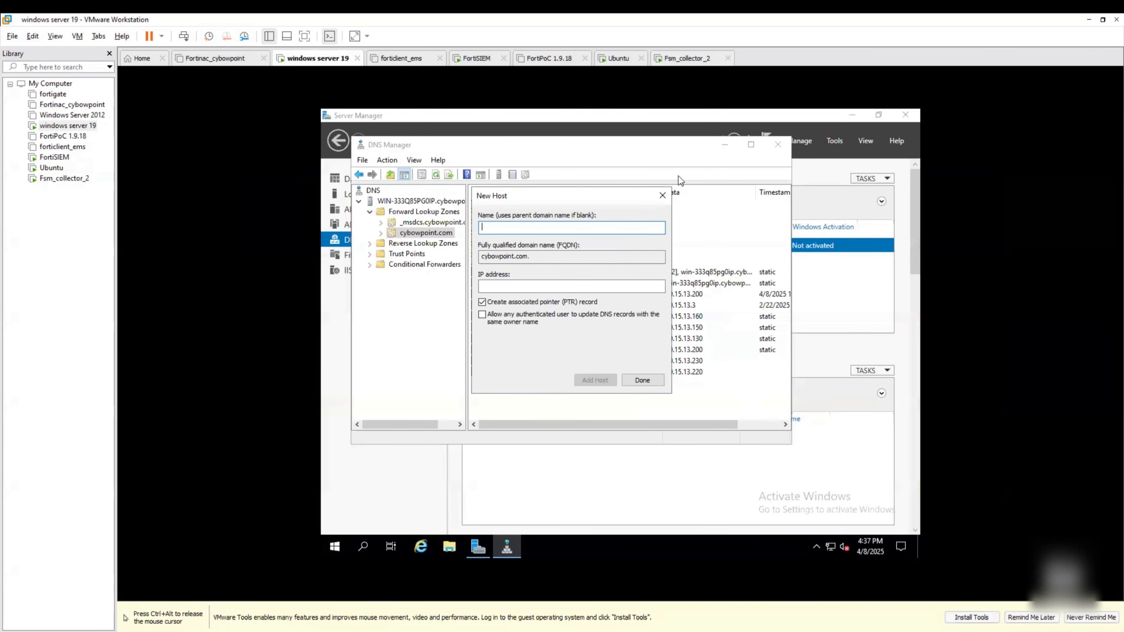
In DNS Manager, check that the fsm_collector record points to 10.15.13.230
{"action": "left_click", "coordinate": [663, 196]}
{"action": "left_click", "coordinate": [551, 374]}
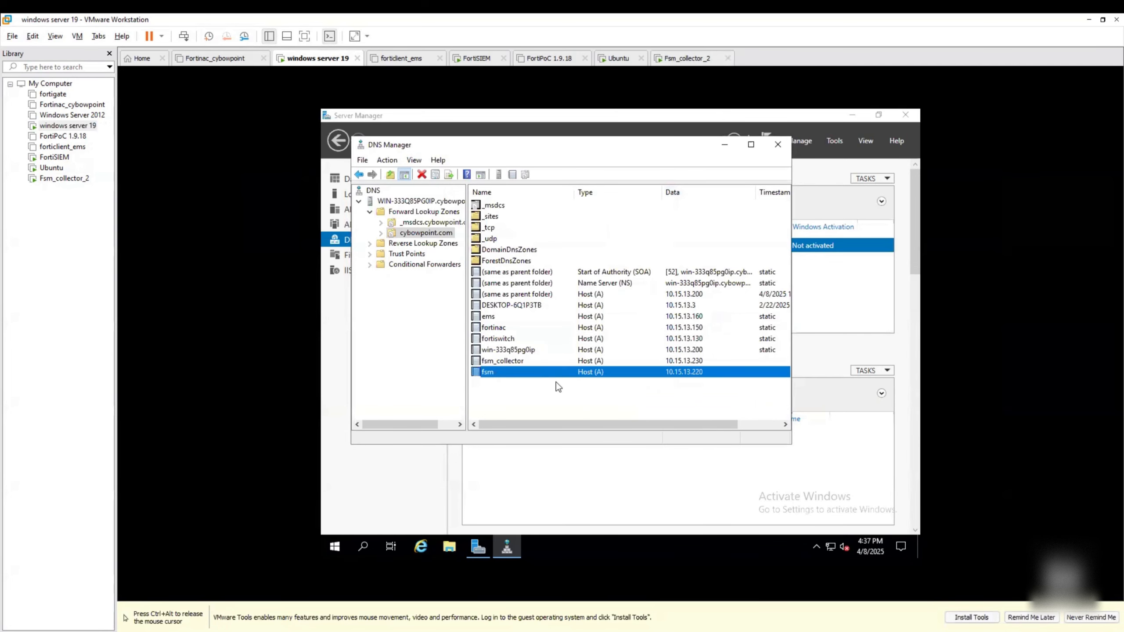
{"action": "left_click", "coordinate": [529, 363]}
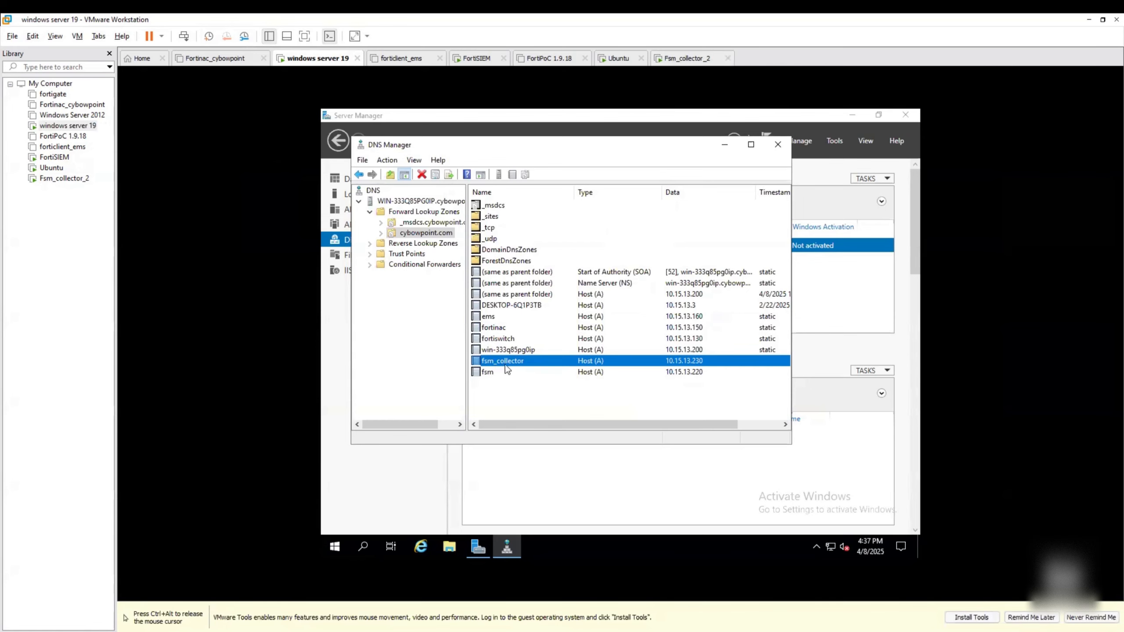
{"action": "key", "text": "ctrl+alt"}
Replace the Fsm_collector_2 host name with fsm_collector.cybowpoint.com and accept google.com for connectivity
{"action": "left_click", "coordinate": [71, 179]}
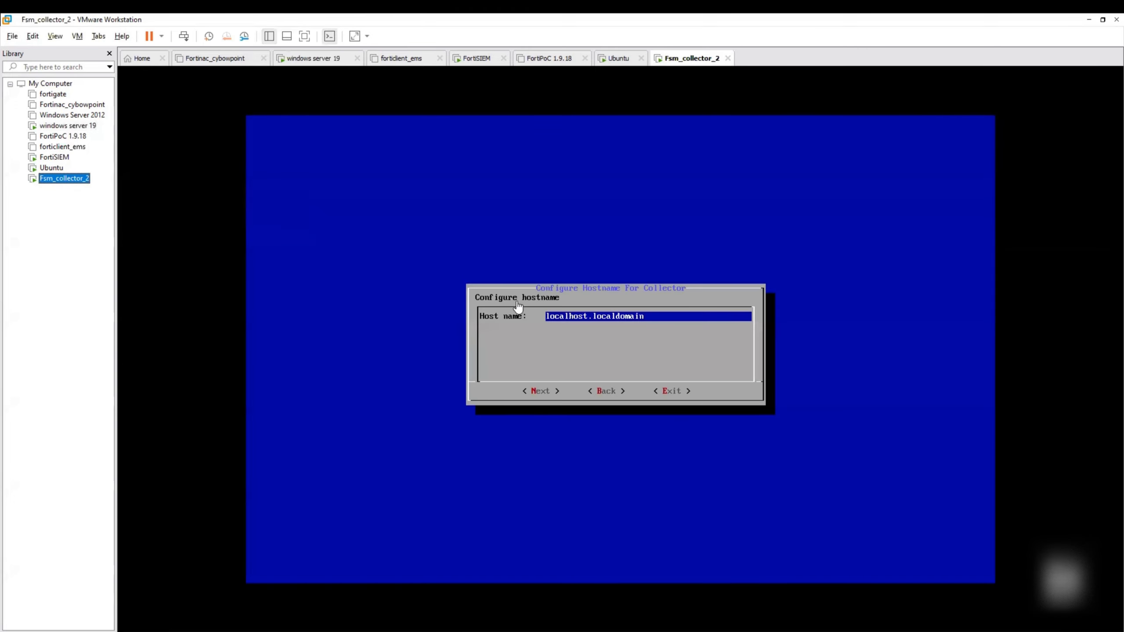
{"action": "left_click", "coordinate": [674, 335]}
{"action": "key", "text": "Delete"}
{"action": "key", "text": "Delete"}
{"action": "key", "text": "Delete"}
{"action": "key", "text": "Delete"}
{"action": "key", "text": "Delete"}
{"action": "key", "text": "Delete"}
{"action": "key", "text": "Delete"}
{"action": "key", "text": "Delete"}
{"action": "key", "text": "Delete"}
{"action": "key", "text": "Delete"}
{"action": "key", "text": "Delete"}
{"action": "key", "text": "Delete"}
{"action": "key", "text": "Delete"}
{"action": "key", "text": "Delete"}
{"action": "key", "text": "Delete"}
{"action": "key", "text": "Delete"}
{"action": "key", "text": "Delete"}
{"action": "key", "text": "Delete"}
{"action": "key", "text": "Delete"}
{"action": "key", "text": "Delete"}
{"action": "key", "text": "Delete"}
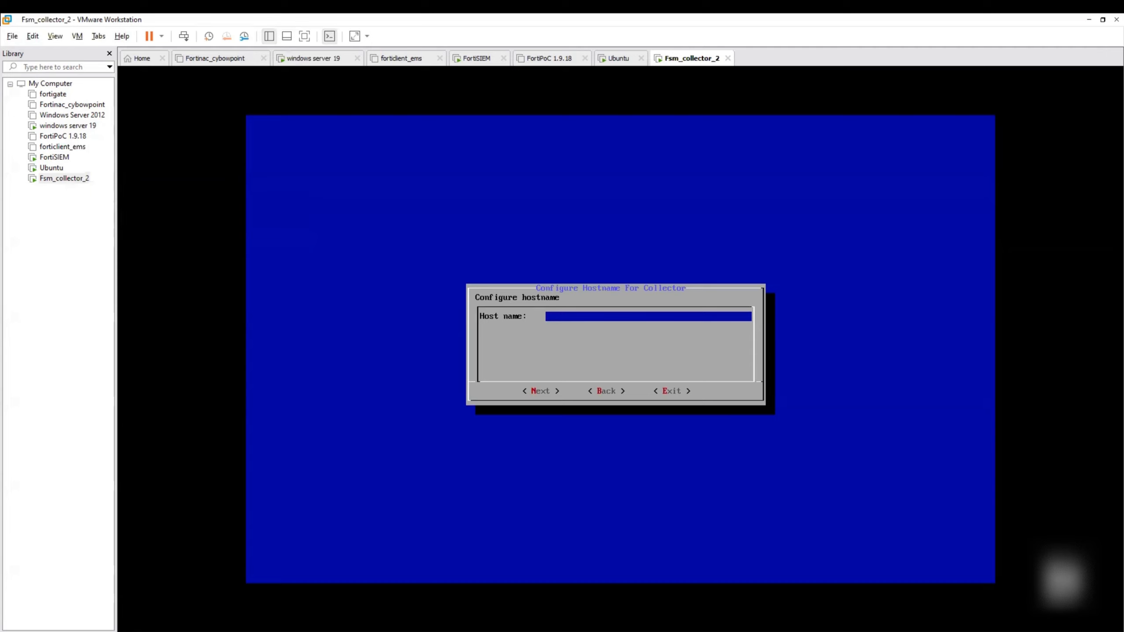
{"action": "type", "text": "fsm_collector.cybowpoint.com"}
{"action": "key", "text": "Return"}
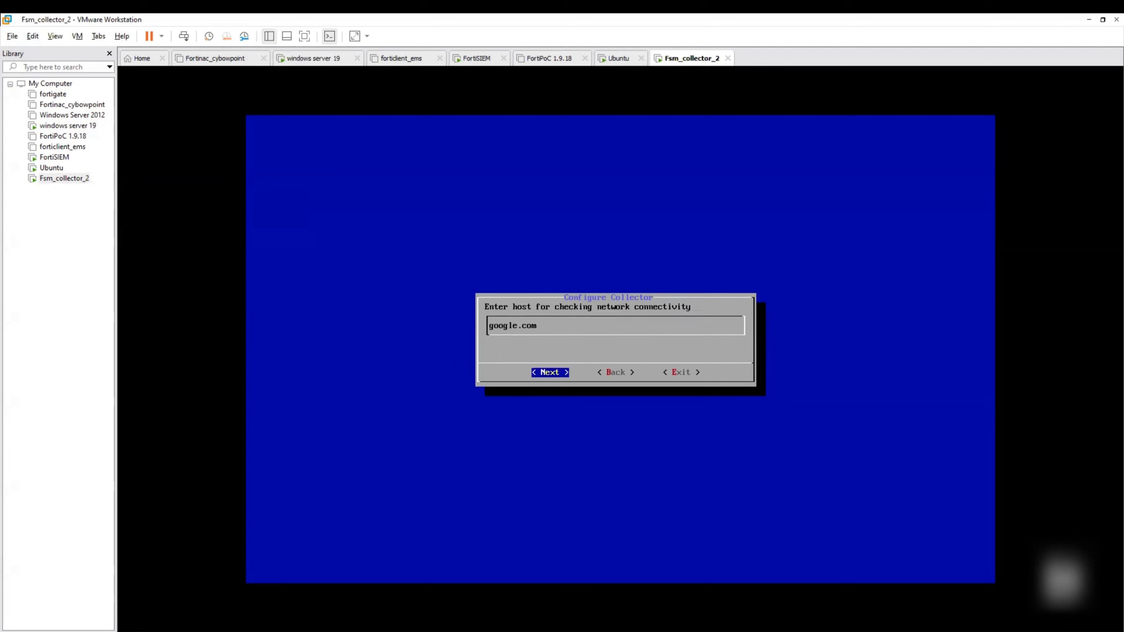
{"action": "key", "text": "Return"}
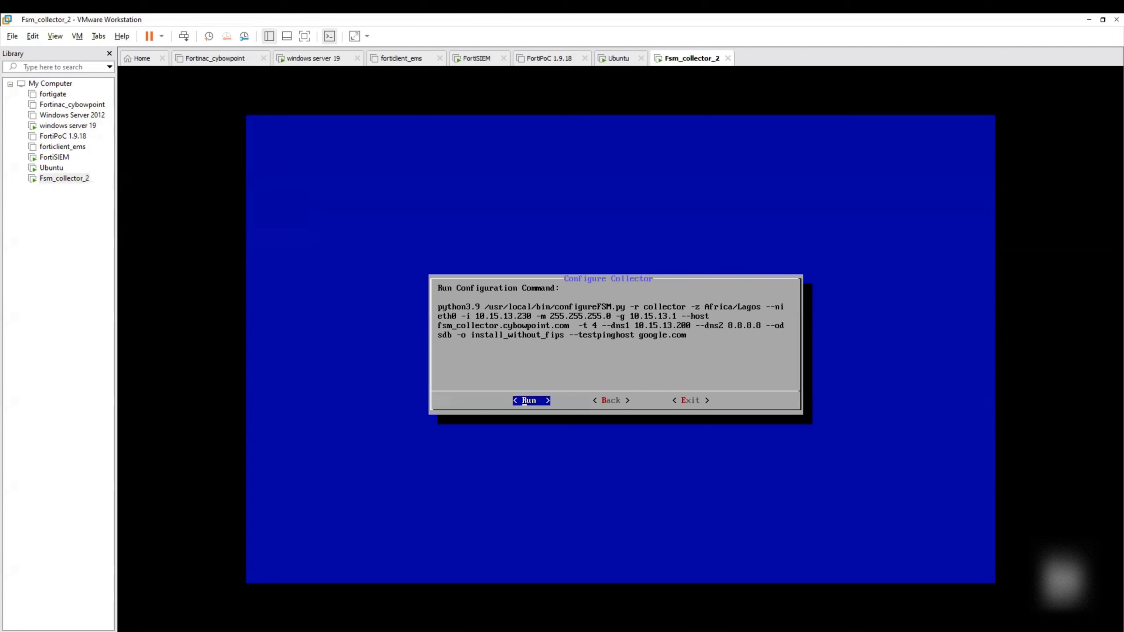
Run the configureFSM command and let the collector reboot to its login prompt
{"action": "key", "text": "Return"}
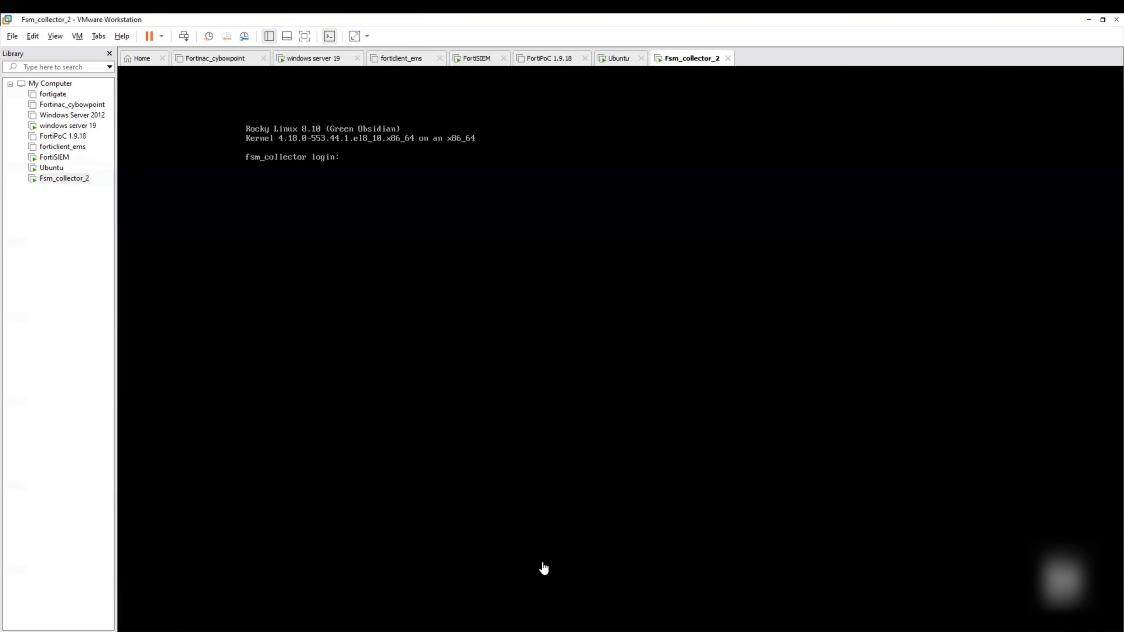
Launch PuTTY and connect to 10.15.13.230, trusting the new host key
{"action": "left_click", "coordinate": [343, 628]}
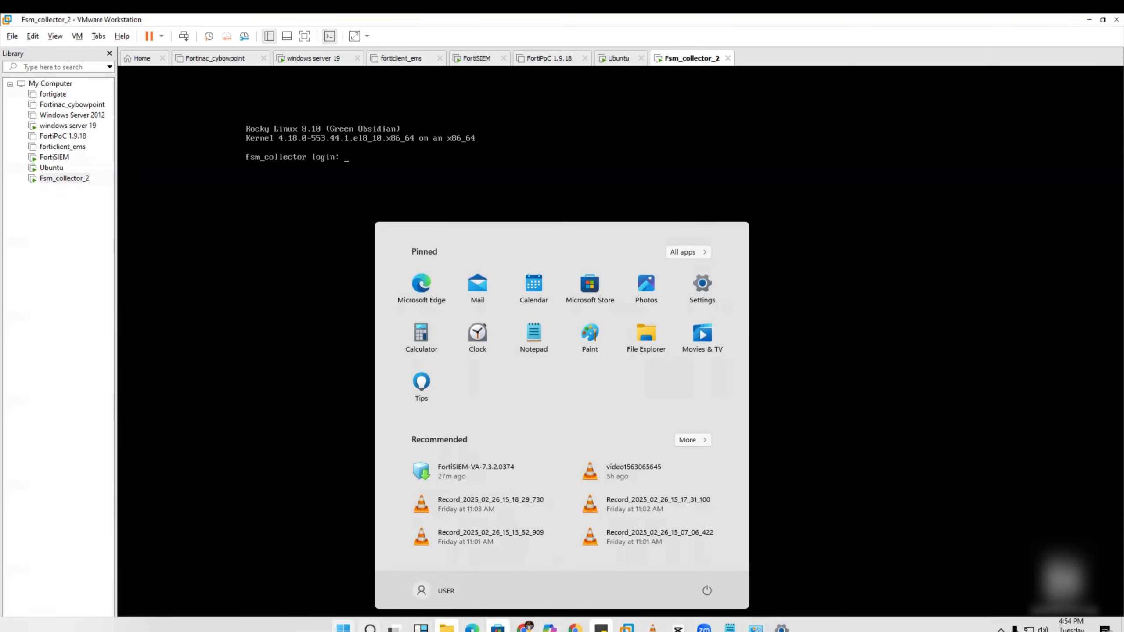
{"action": "type", "text": "putty.exe"}
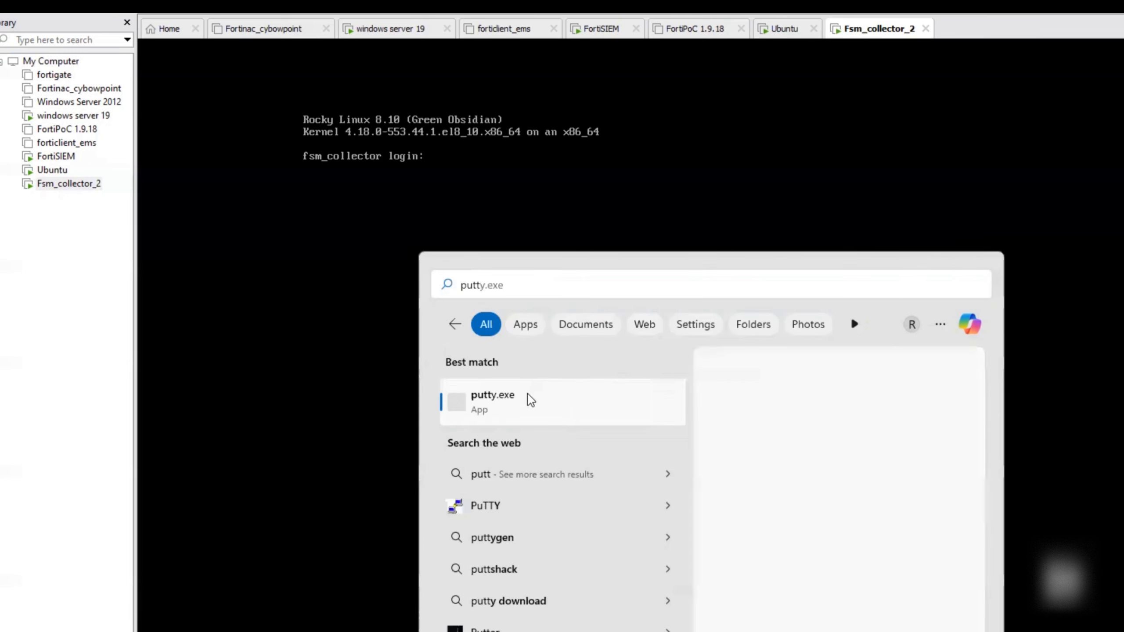
{"action": "left_click", "coordinate": [528, 395]}
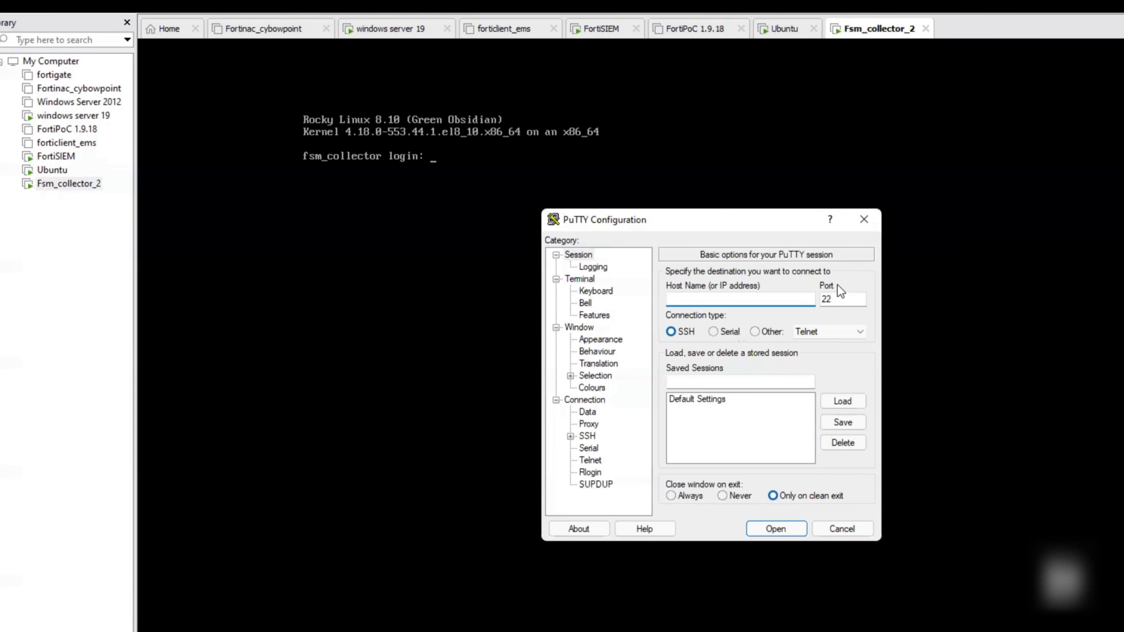
{"action": "type", "text": "10.15.13.230"}
{"action": "key", "text": "Return"}
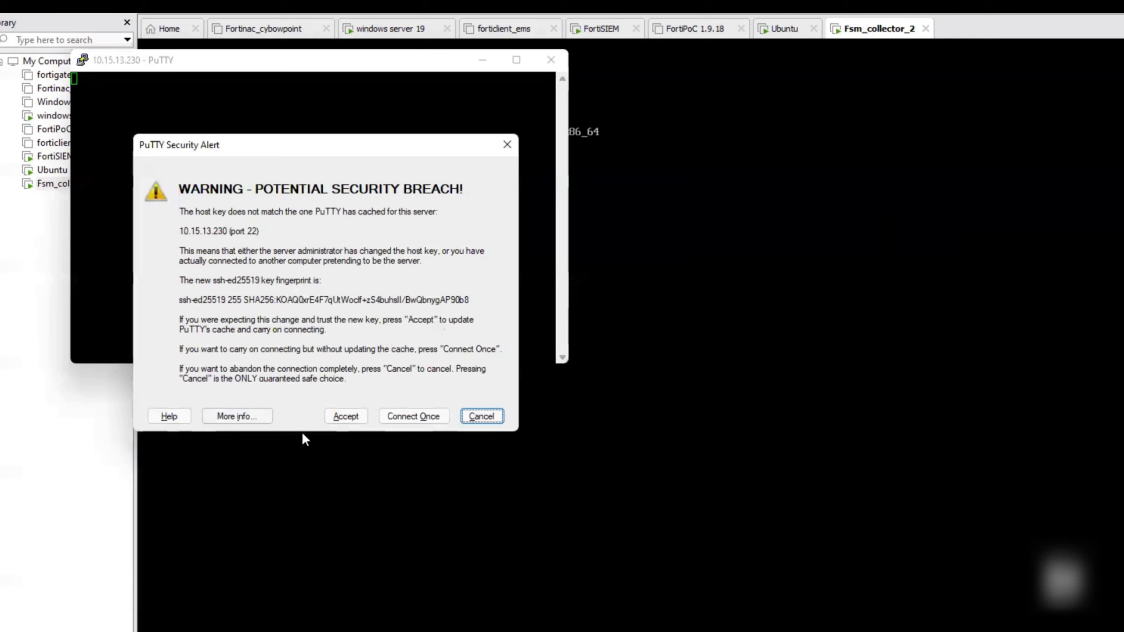
{"action": "left_click", "coordinate": [341, 417]}
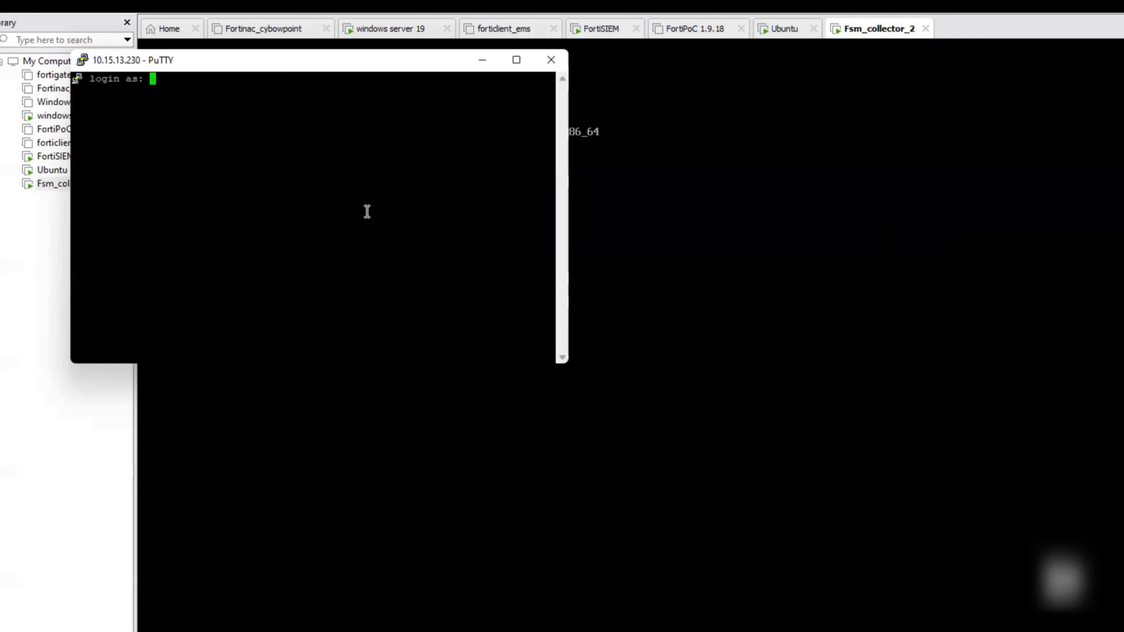
Log in to the collector as root with the root password
{"action": "type", "text": "root"}
{"action": "key", "text": "BackSpace"}
{"action": "key", "text": "BackSpace"}
{"action": "key", "text": "BackSpace"}
{"action": "key", "text": "BackSpace"}
{"action": "type", "text": "root"}
{"action": "key", "text": "Return"}
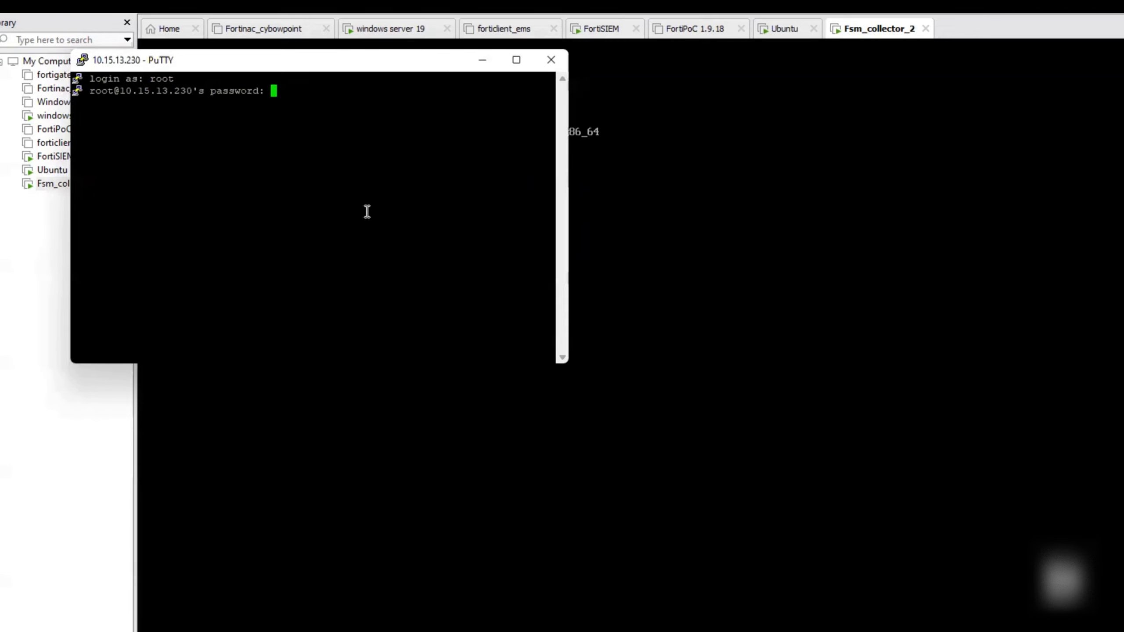
{"action": "key", "text": "Return"}
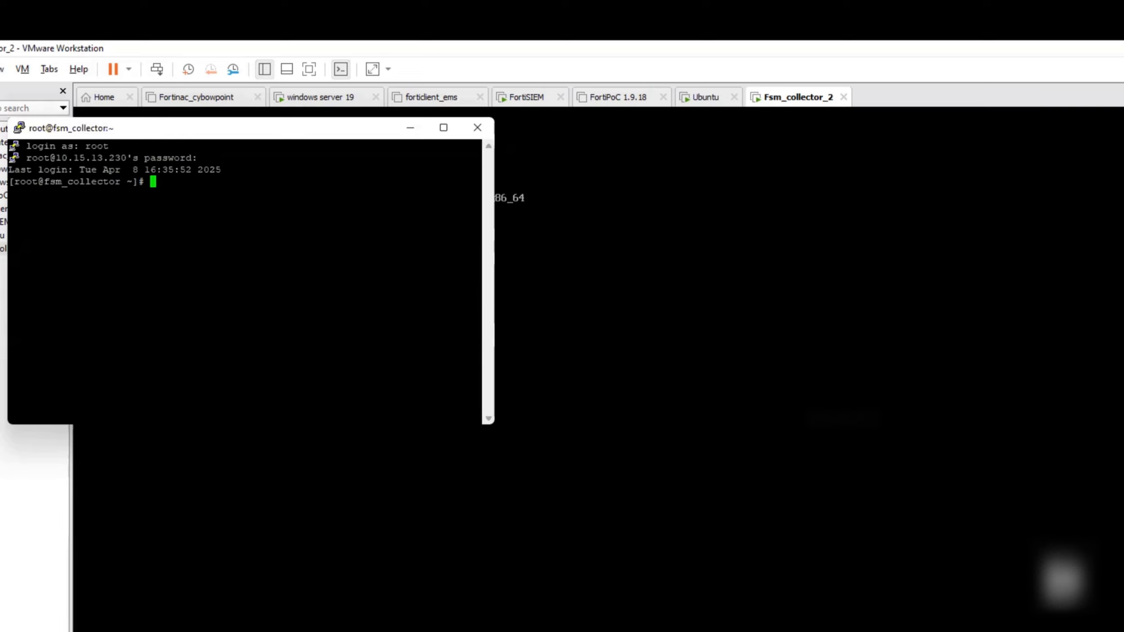
In Notepad, highlight the phProvisionCollector script path and the fsm_collector name
{"action": "key", "text": "super"}
{"action": "left_click", "coordinate": [854, 631]}
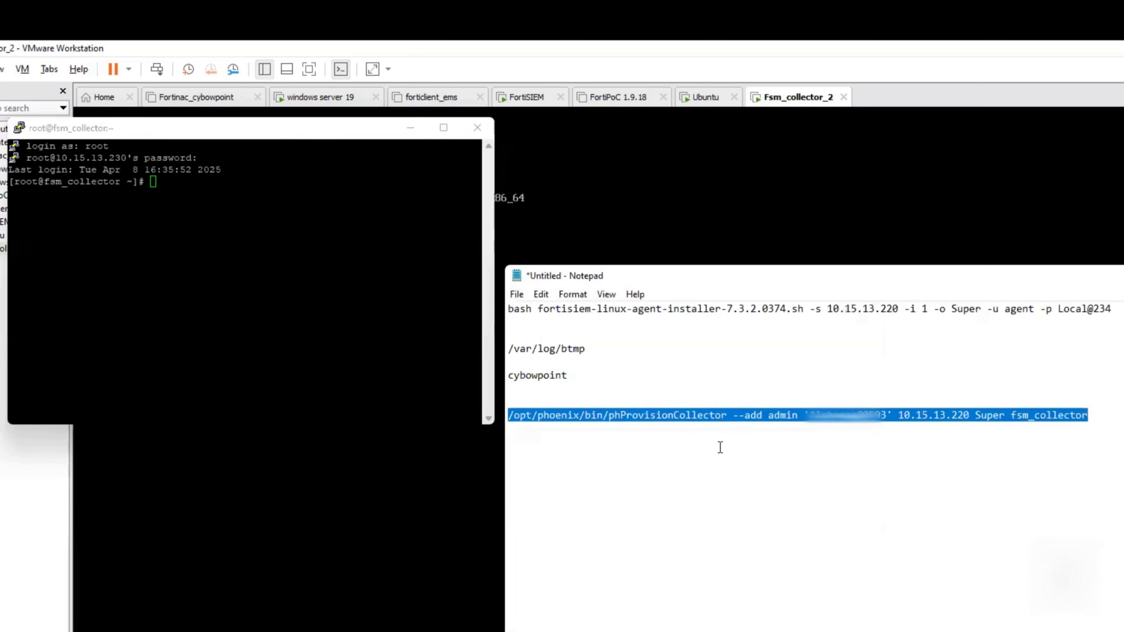
{"action": "left_click", "coordinate": [689, 441]}
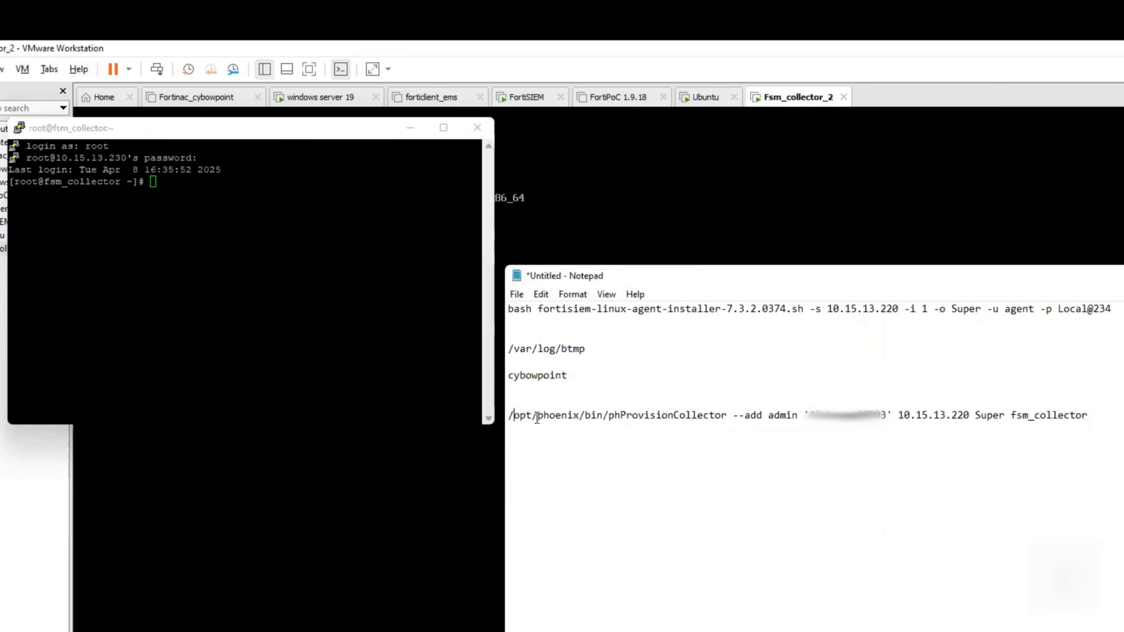
{"action": "left_click_drag", "start_coordinate": [515, 416], "coordinate": [1004, 416]}
{"action": "left_click", "coordinate": [805, 417]}
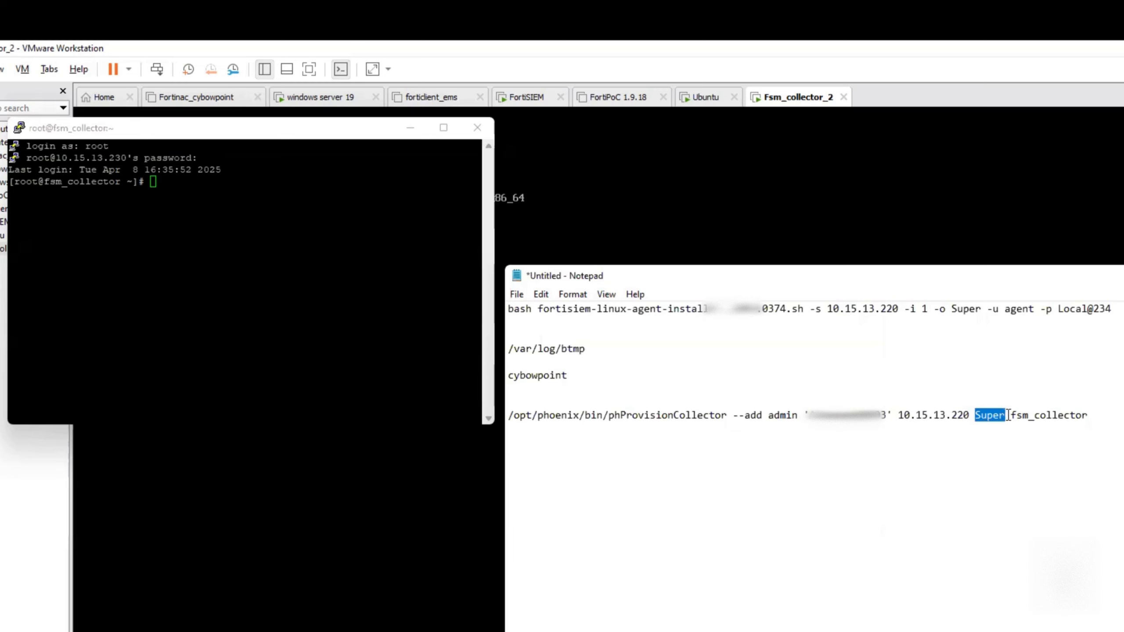
{"action": "left_click_drag", "start_coordinate": [1011, 415], "coordinate": [1089, 415]}
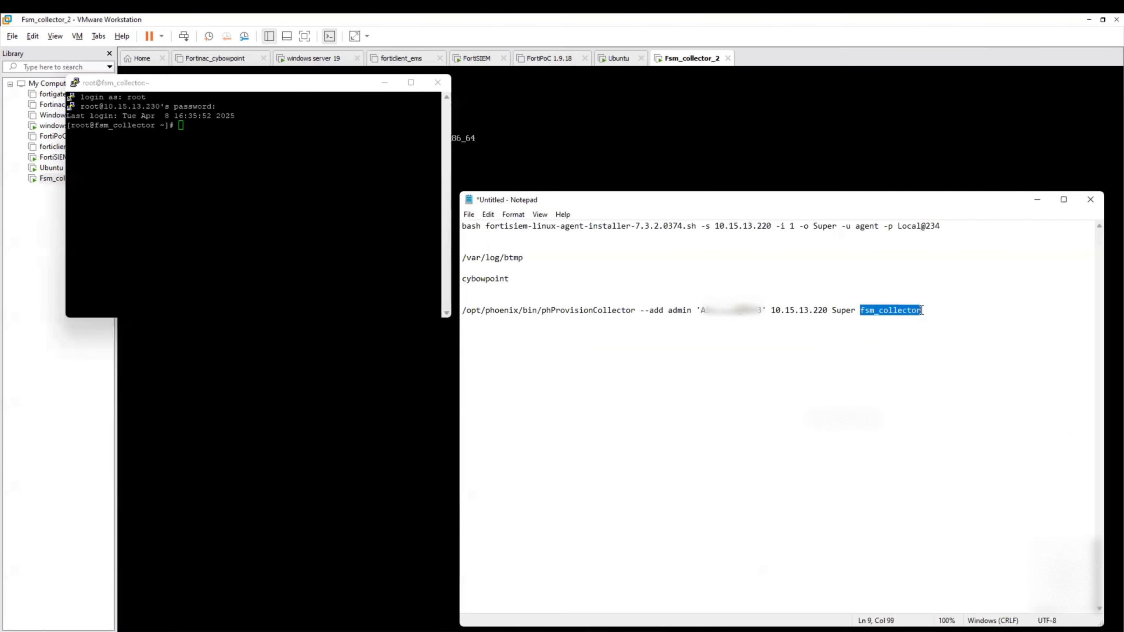
{"action": "key", "text": "super"}
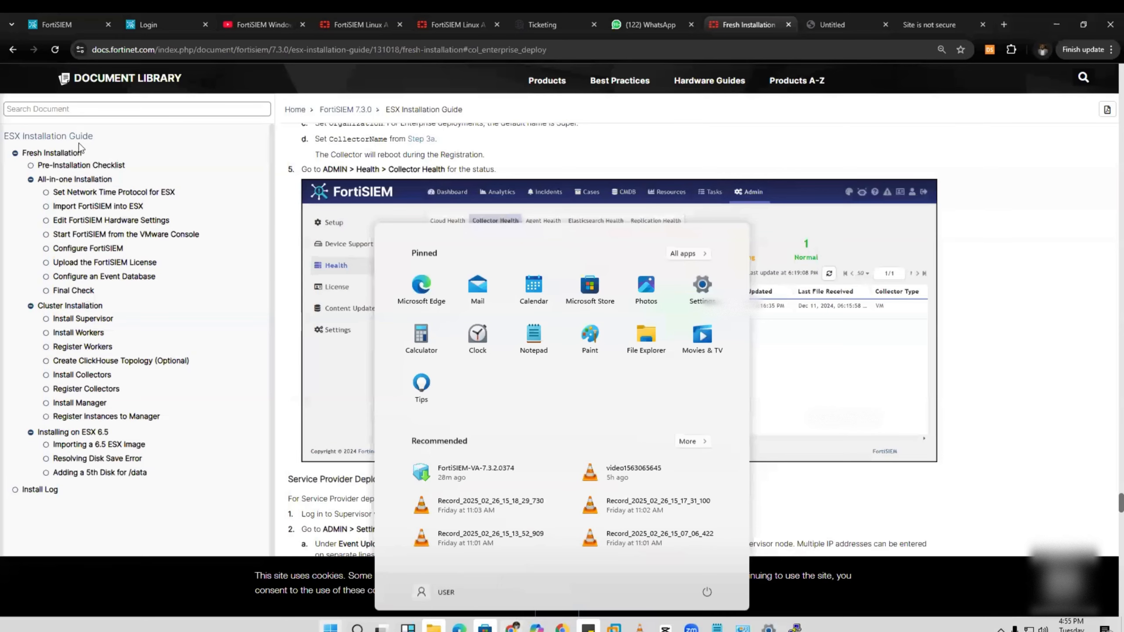
{"action": "key", "text": "Escape"}
Open the fsm_collector definition for editing in Admin > Setup > Collectors
{"action": "left_click", "coordinate": [56, 24]}
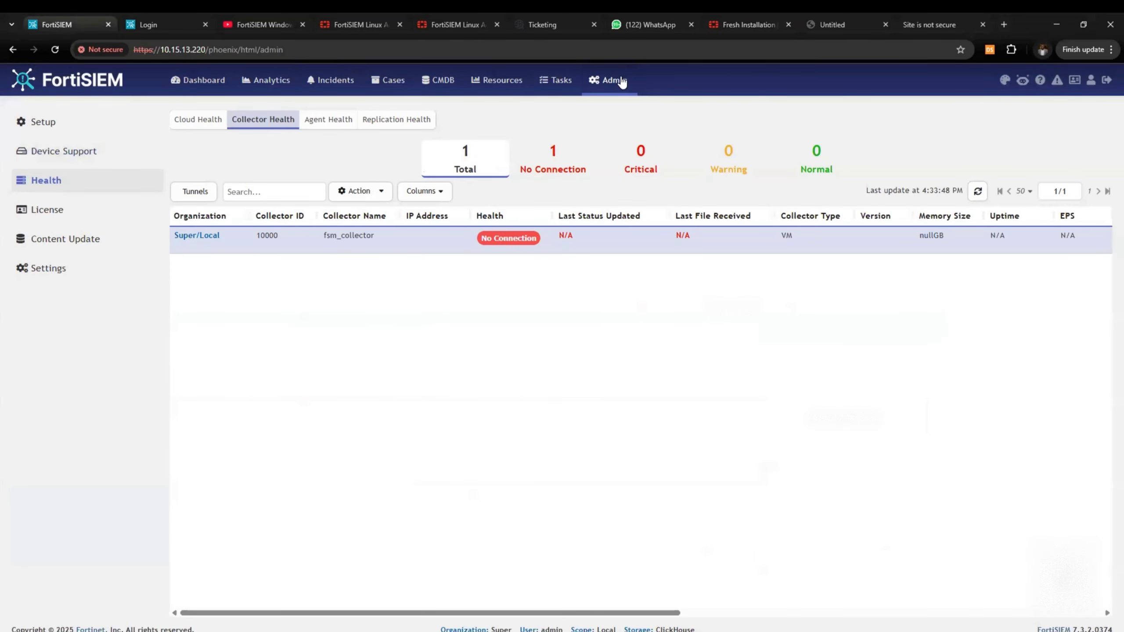
{"action": "left_click", "coordinate": [67, 129]}
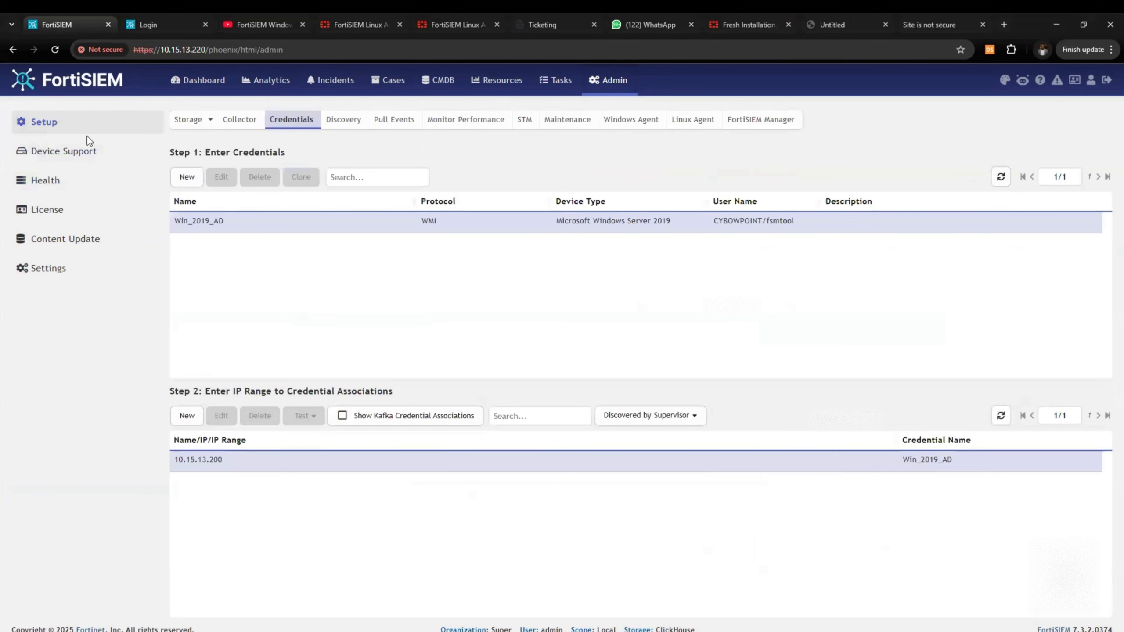
{"action": "left_click", "coordinate": [239, 119]}
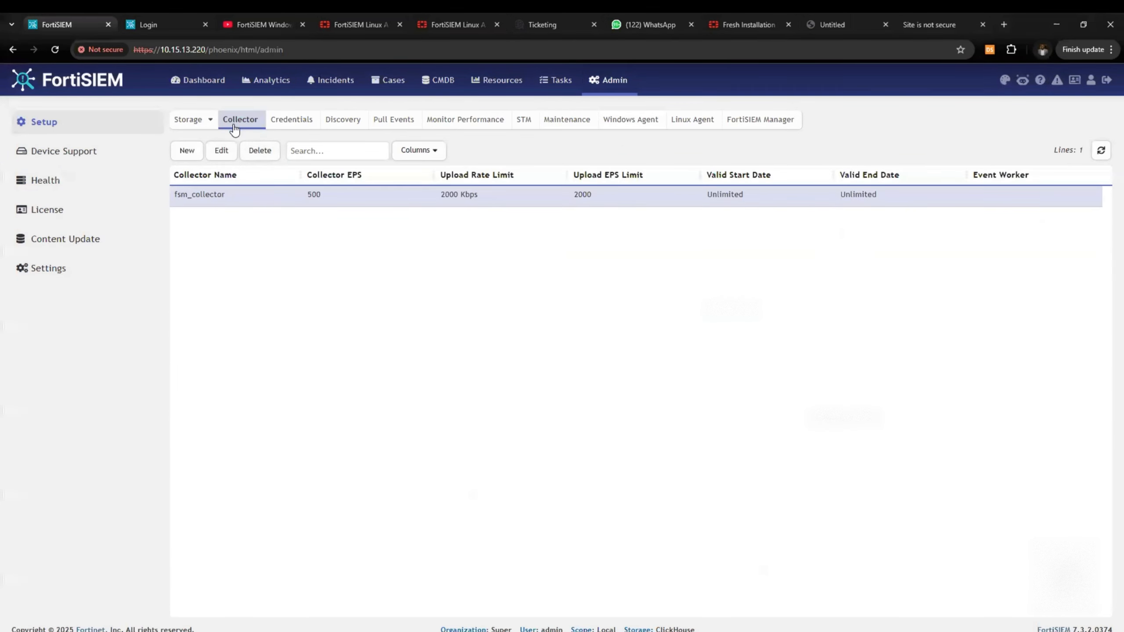
{"action": "left_click", "coordinate": [226, 202]}
{"action": "left_click", "coordinate": [224, 199]}
{"action": "left_click", "coordinate": [222, 153]}
Review 500 guaranteed EPS, 2000 Kbps upload rate and 2000 upload EPS, then save
{"action": "left_click_drag", "start_coordinate": [588, 127], "coordinate": [428, 129]}
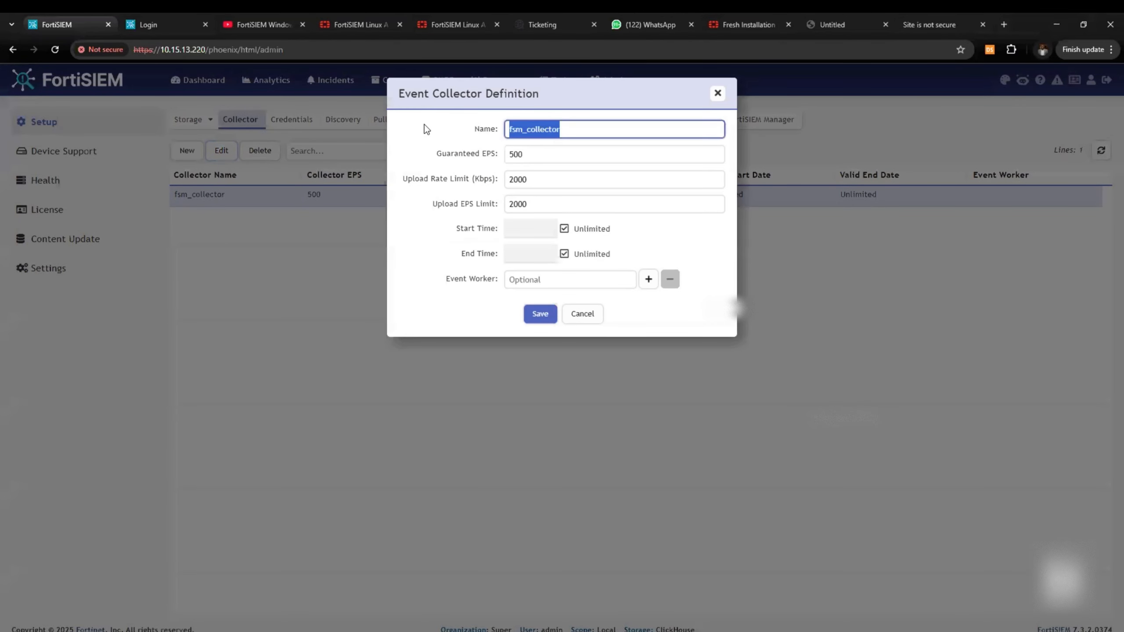
{"action": "left_click_drag", "start_coordinate": [533, 154], "coordinate": [466, 158]}
{"action": "left_click_drag", "start_coordinate": [566, 183], "coordinate": [441, 182]}
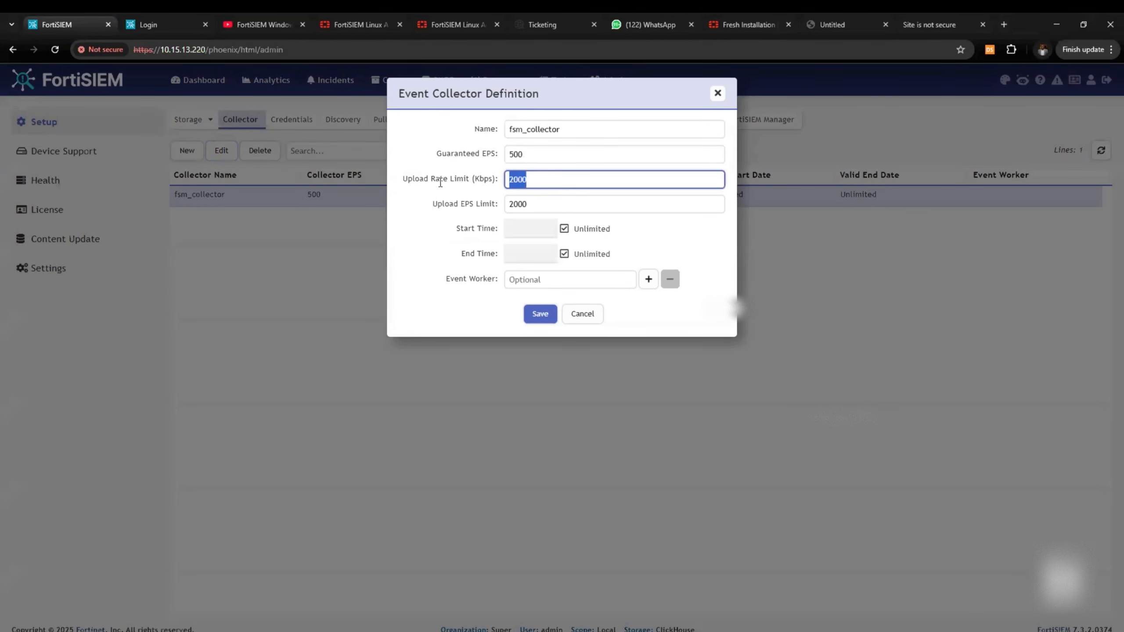
{"action": "left_click_drag", "start_coordinate": [556, 204], "coordinate": [445, 205]}
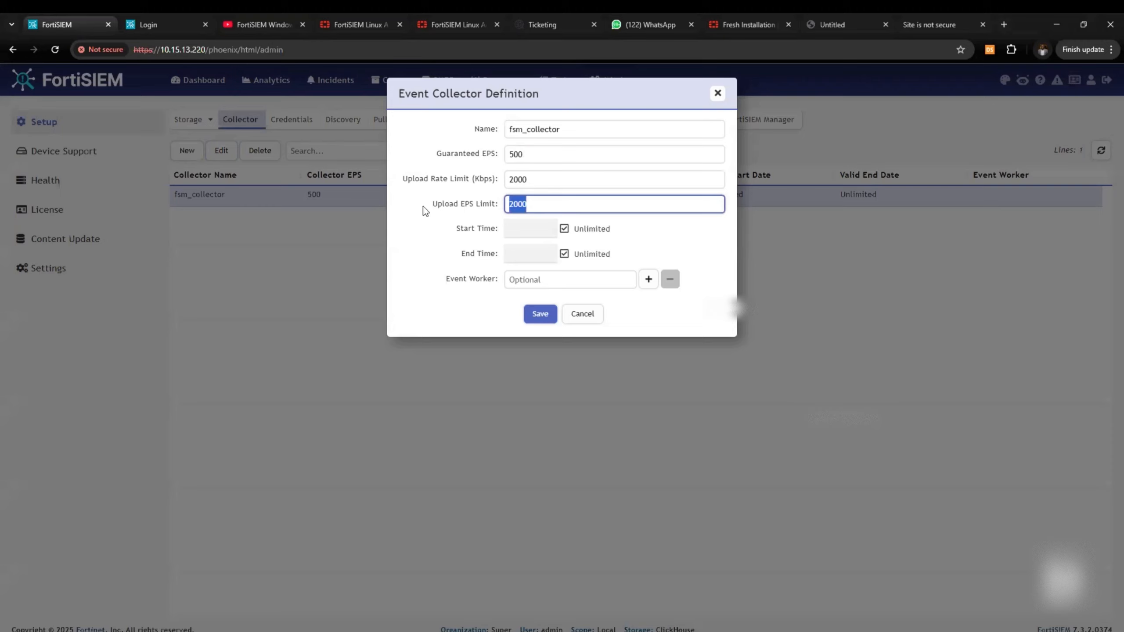
{"action": "left_click", "coordinate": [543, 323]}
{"action": "left_click", "coordinate": [542, 323]}
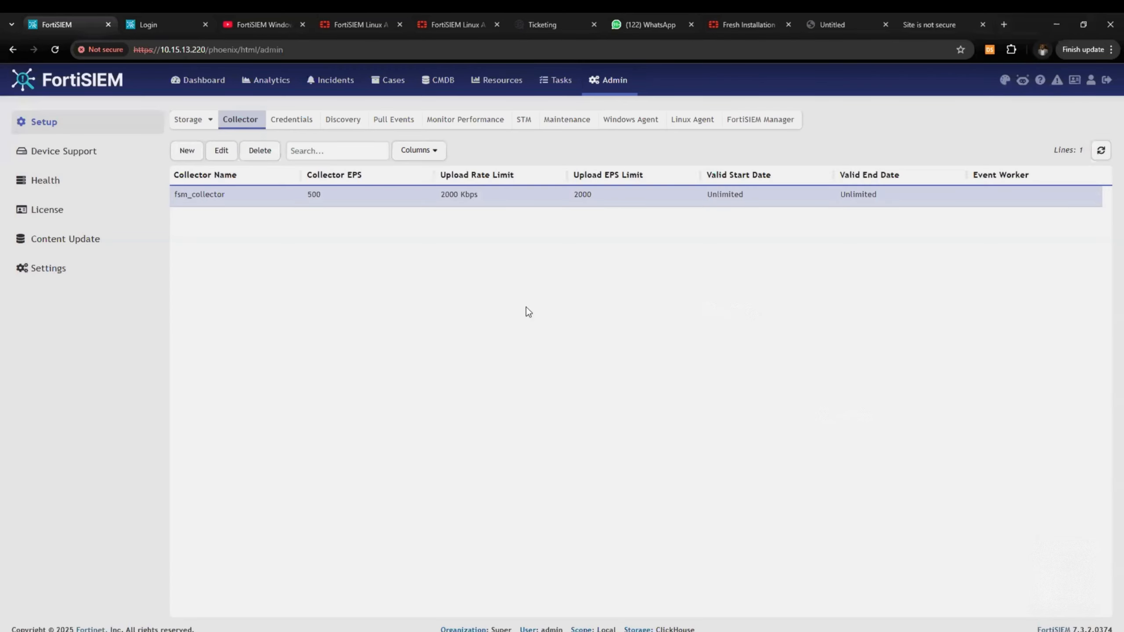
Copy the full phProvisionCollector command line from Notepad
{"action": "key", "text": "super"}
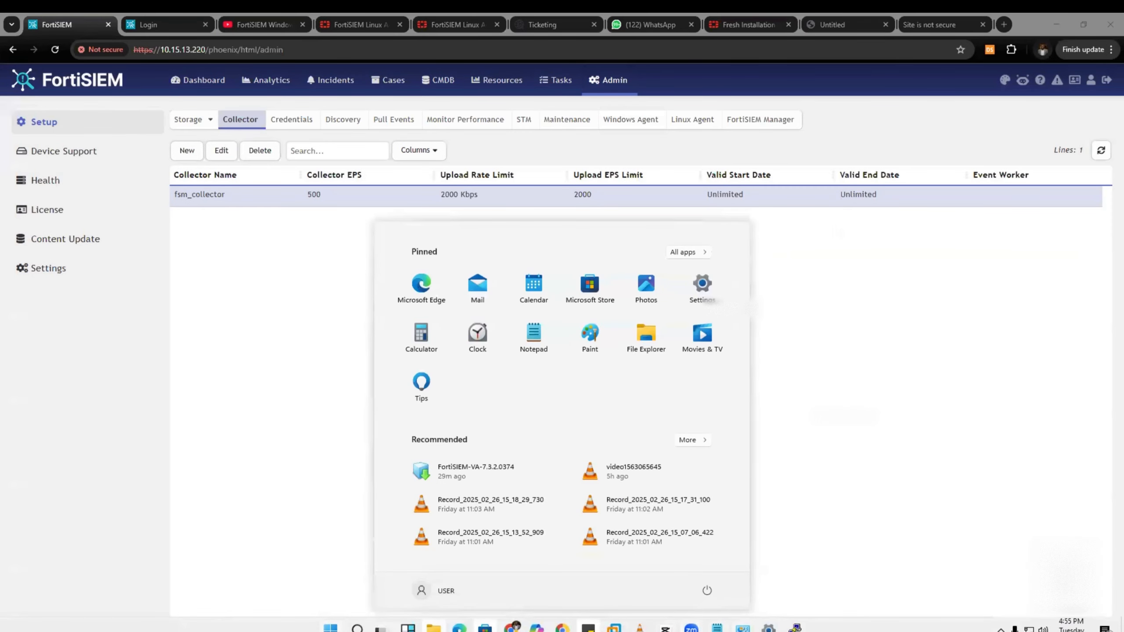
{"action": "left_click", "coordinate": [717, 628]}
{"action": "left_click", "coordinate": [938, 310]}
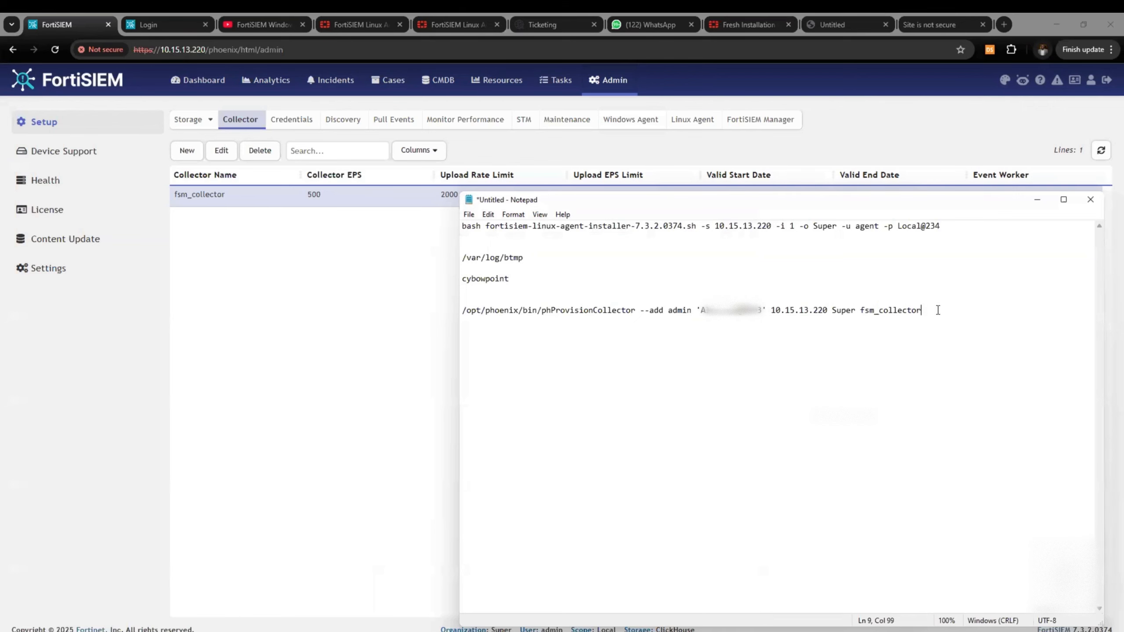
{"action": "left_click_drag", "start_coordinate": [938, 310], "coordinate": [460, 330]}
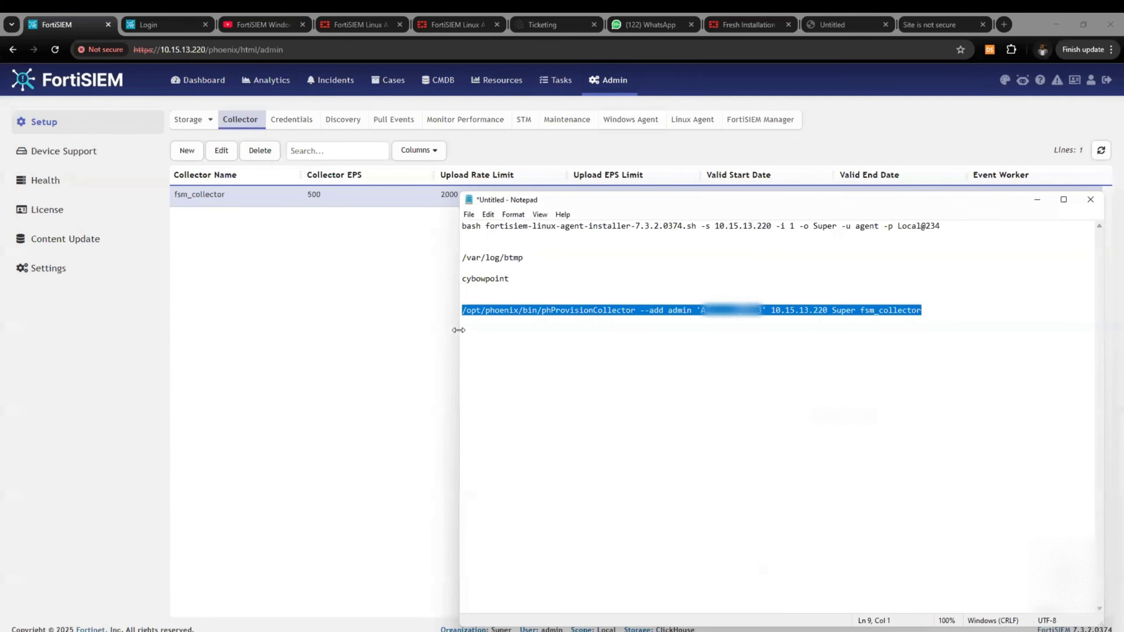
Paste and run the command in PuTTY, confirming fsm_collector registered successfully
{"action": "key", "text": "super"}
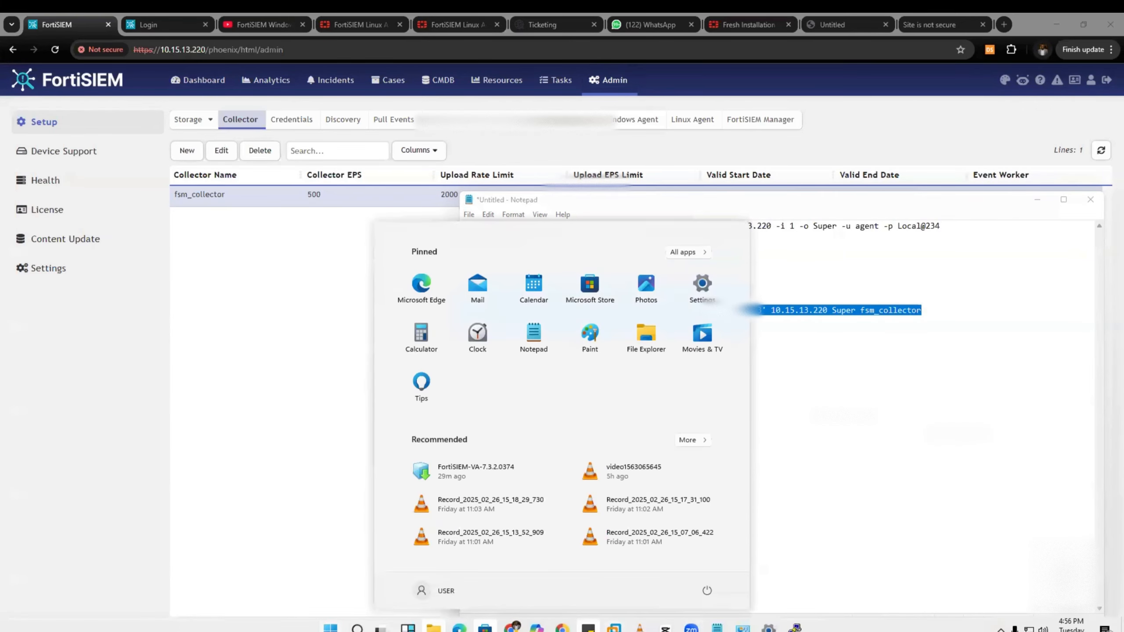
{"action": "left_click", "coordinate": [796, 628]}
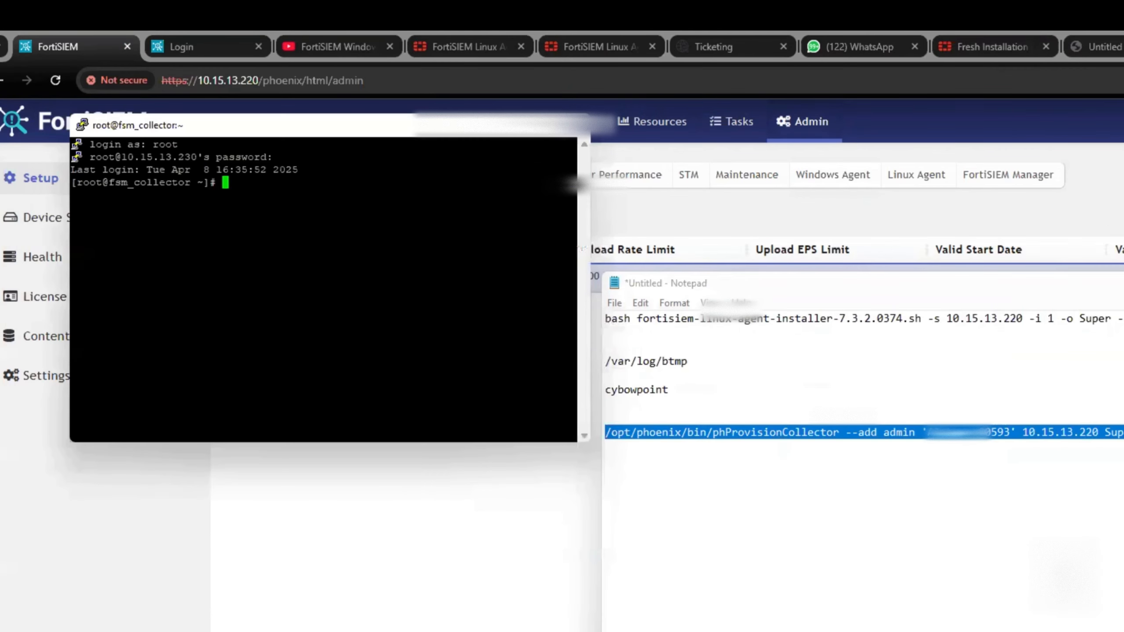
{"action": "right_click", "coordinate": [248, 163]}
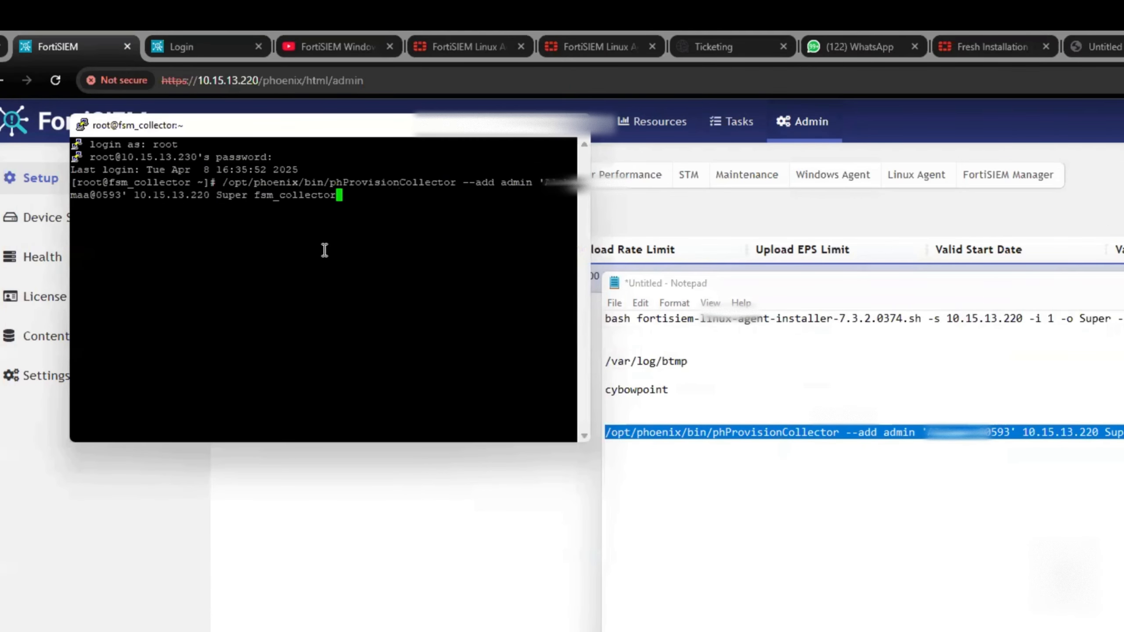
{"action": "key", "text": "Return"}
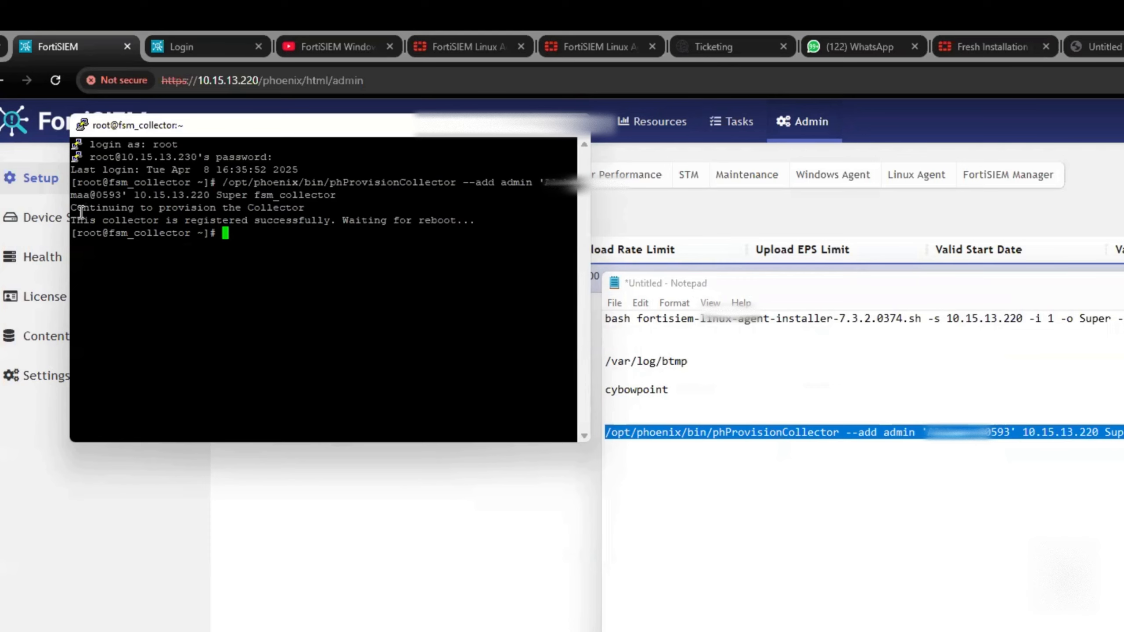
{"action": "left_click_drag", "start_coordinate": [71, 218], "coordinate": [492, 222]}
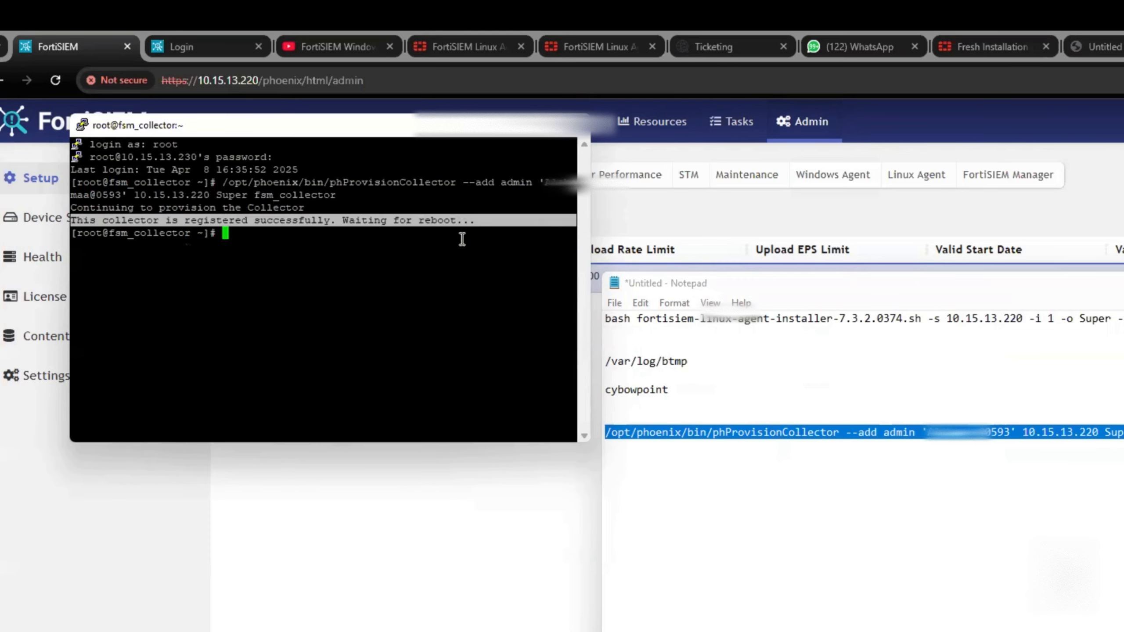
{"action": "left_click", "coordinate": [394, 286]}
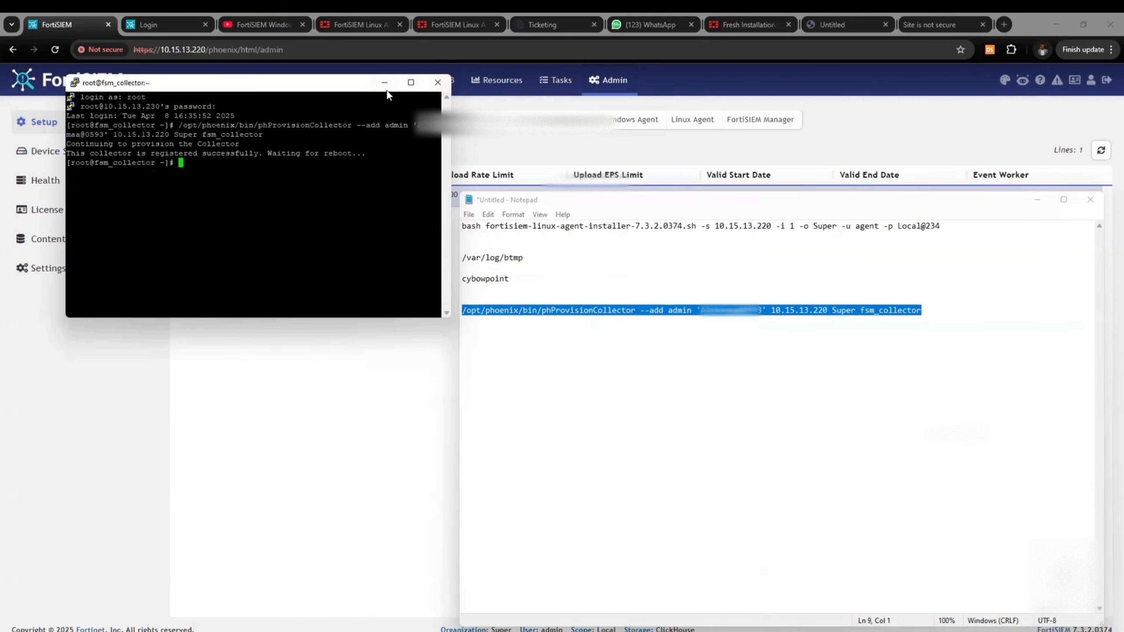
{"action": "left_click", "coordinate": [438, 82]}
Check Collector Health shows fsm_collector at 10.15.13.230, version 7.3.2.0374, Critical
{"action": "left_click", "coordinate": [221, 329]}
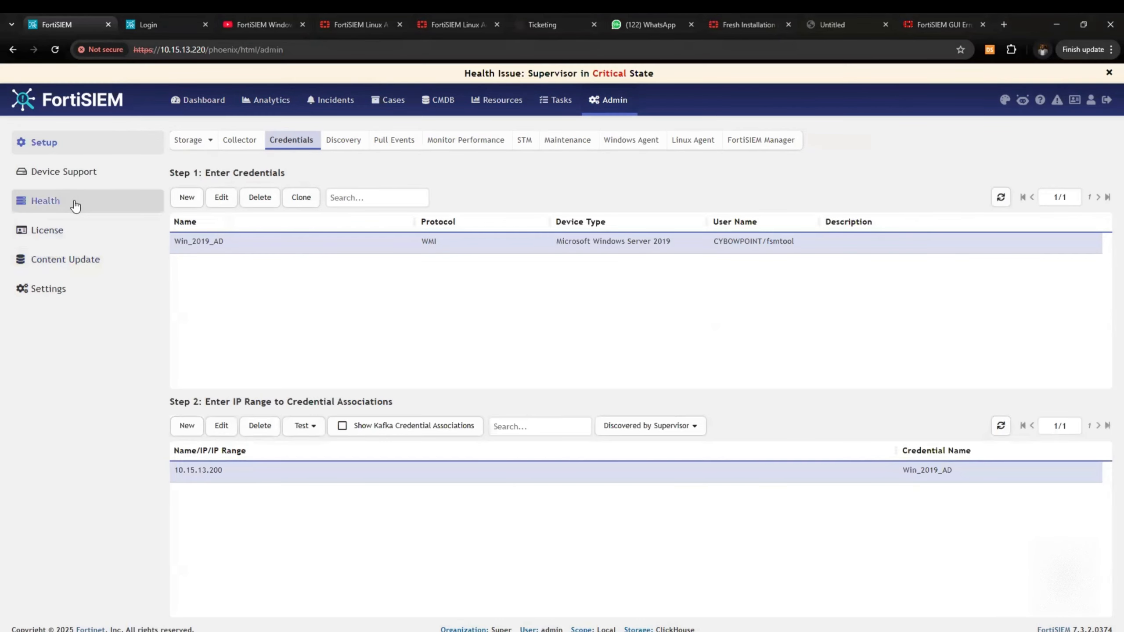
{"action": "left_click", "coordinate": [110, 205]}
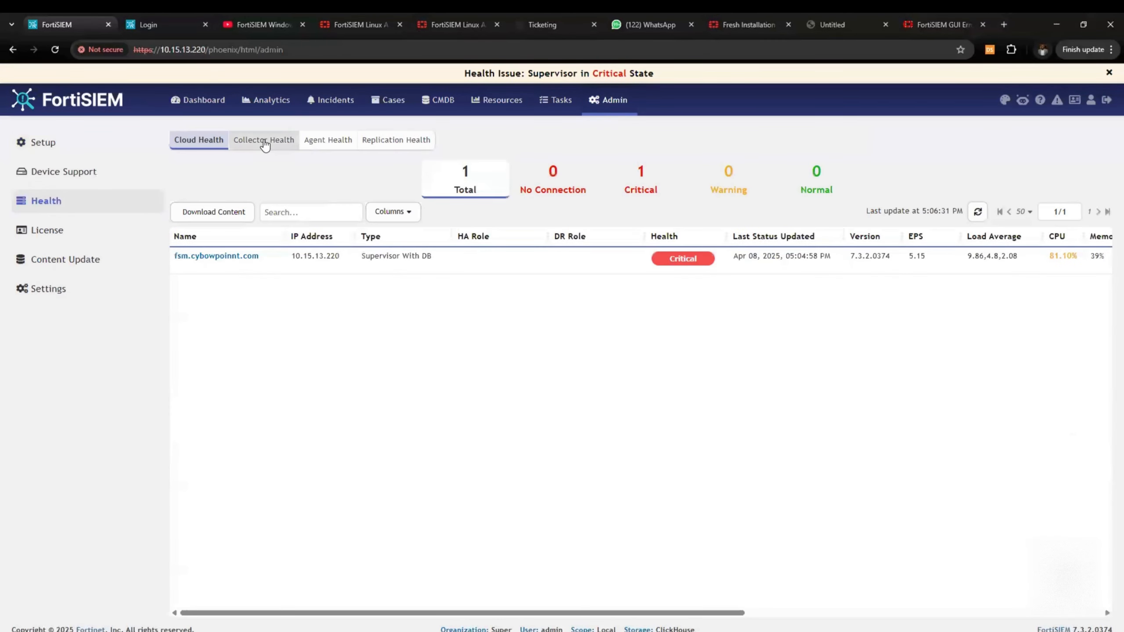
{"action": "left_click", "coordinate": [265, 145]}
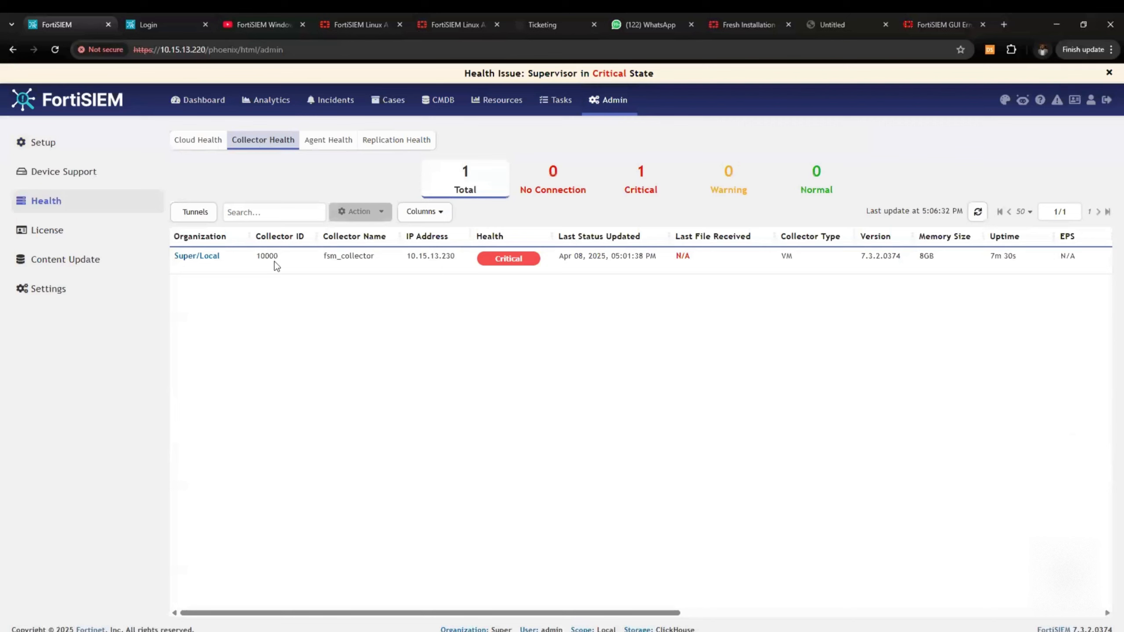
{"action": "left_click_drag", "start_coordinate": [300, 263], "coordinate": [835, 266]}
{"action": "left_click", "coordinate": [864, 299]}
Look over the health and license pages, then go to Setup
{"action": "left_click", "coordinate": [75, 175]}
{"action": "left_click", "coordinate": [84, 203]}
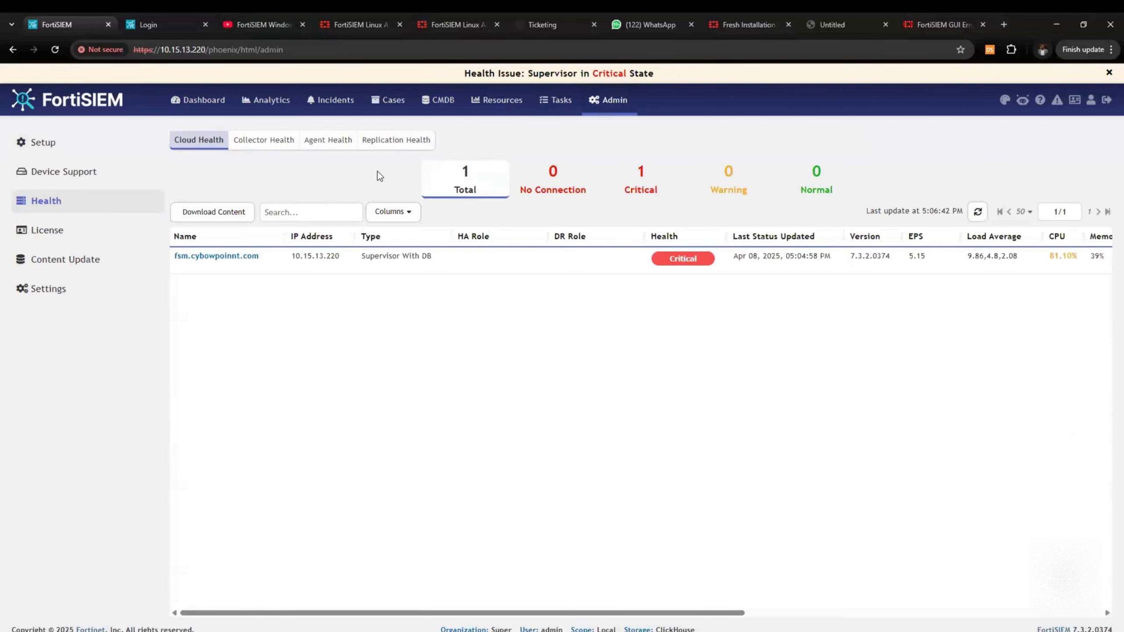
{"action": "left_click", "coordinate": [62, 239]}
{"action": "left_click", "coordinate": [43, 142]}
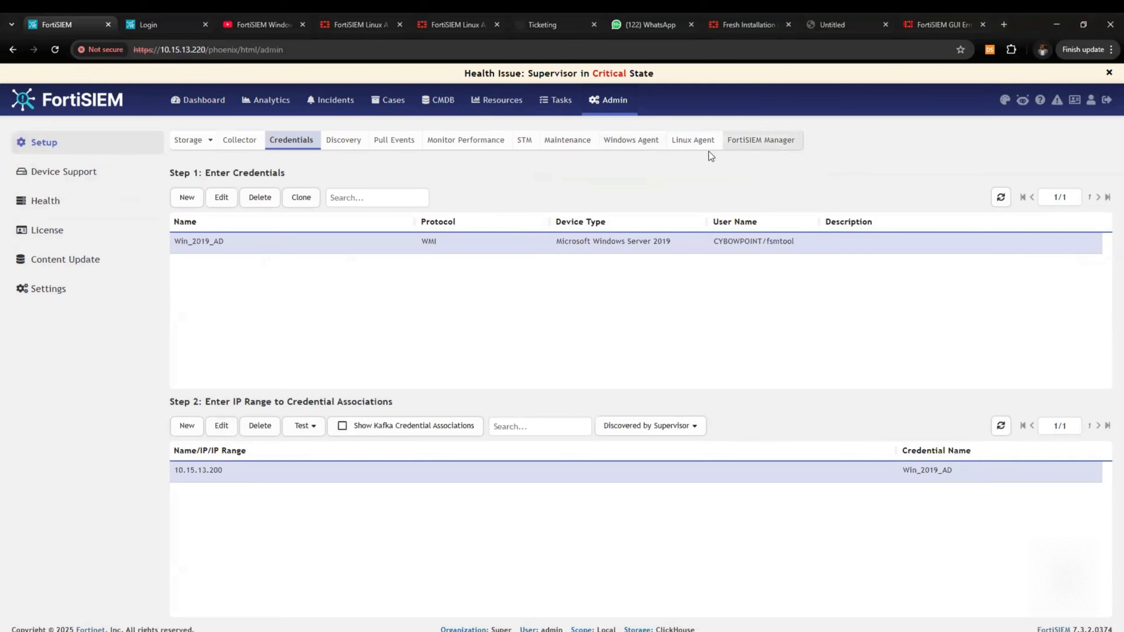
Create and save association 'linus': Linux template, fsm_collector, host ubuntu
{"action": "left_click", "coordinate": [696, 141]}
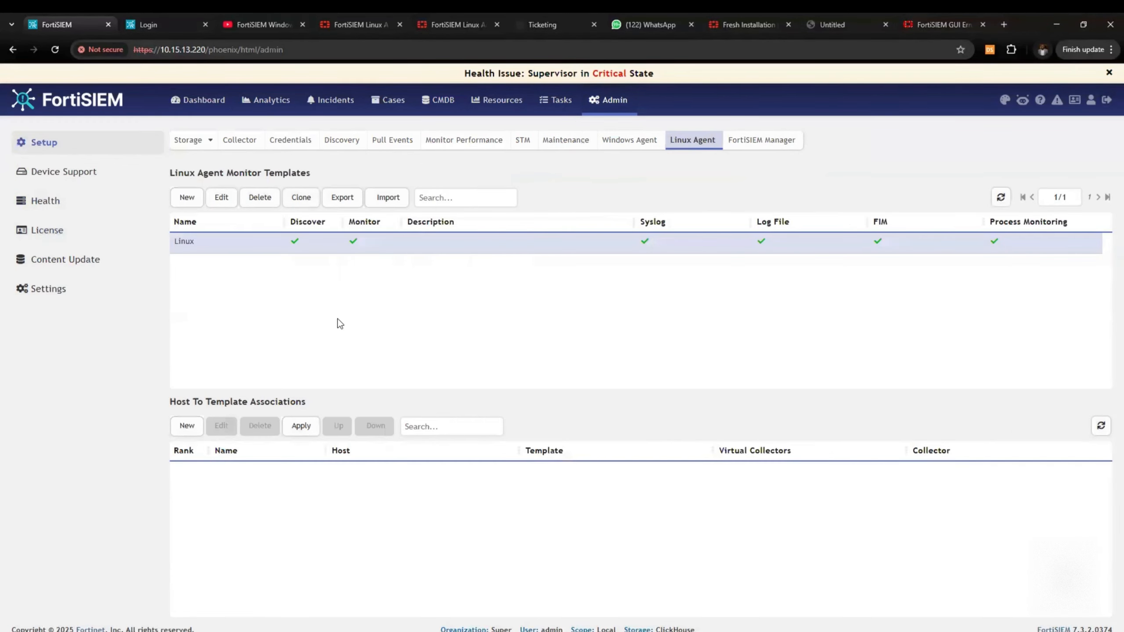
{"action": "left_click", "coordinate": [186, 426]}
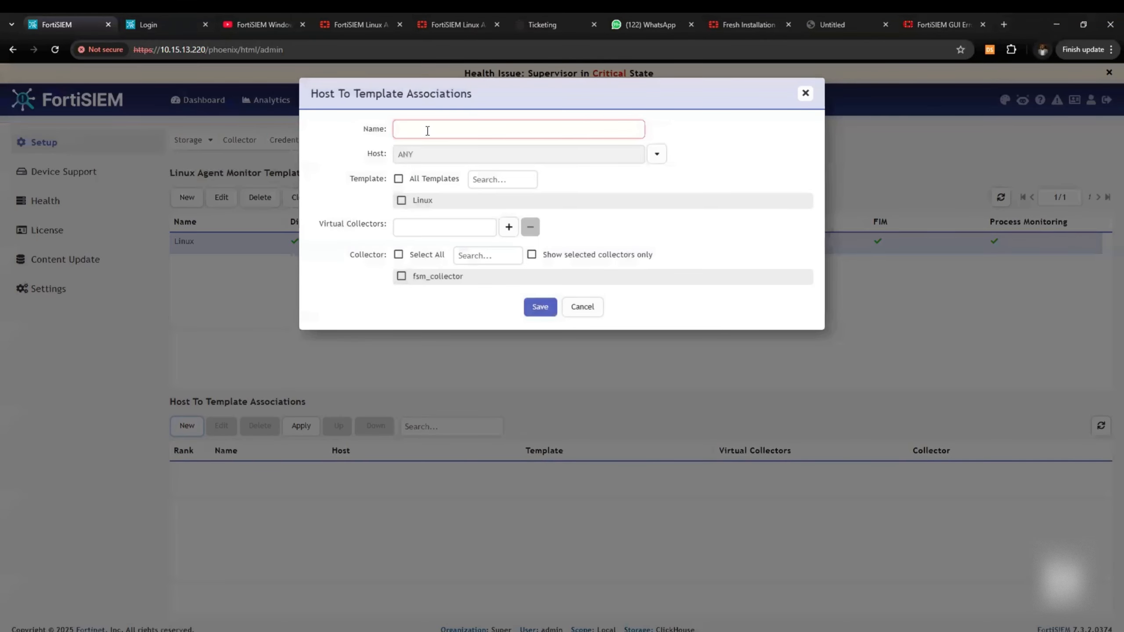
{"action": "type", "text": "li"}
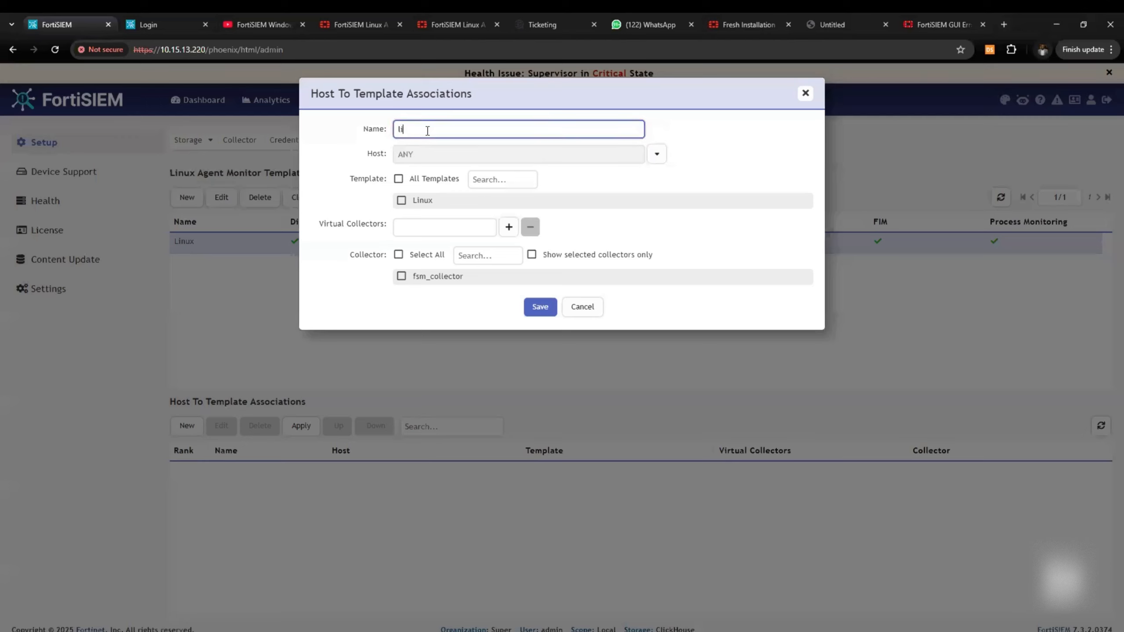
{"action": "type", "text": "nus"}
{"action": "left_click", "coordinate": [402, 200]}
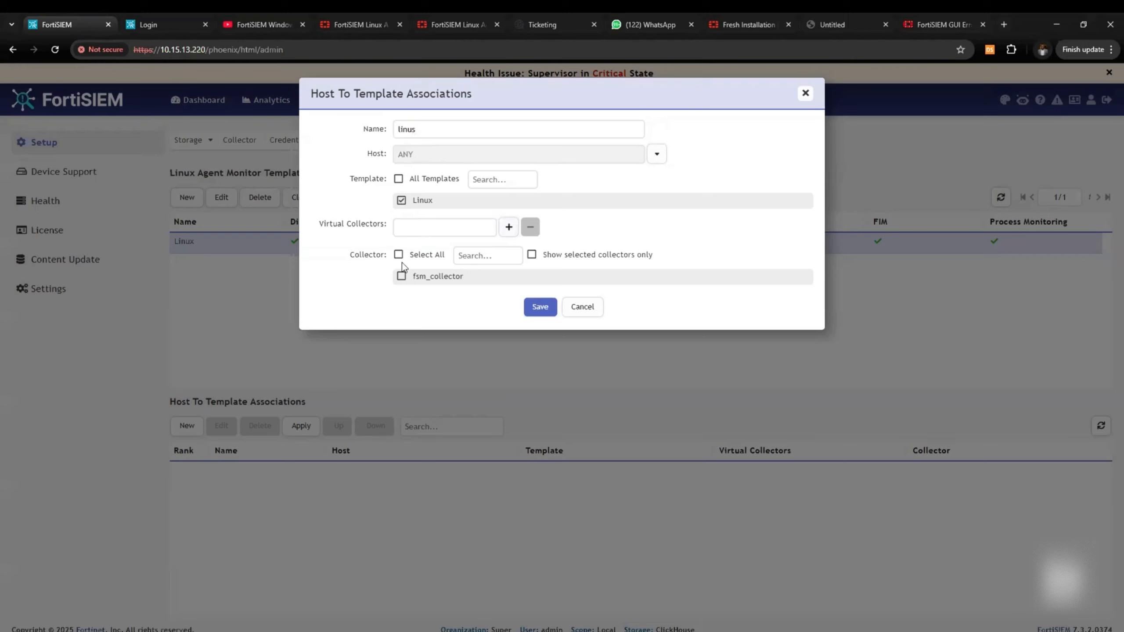
{"action": "left_click", "coordinate": [401, 275]}
{"action": "left_click", "coordinate": [657, 154]}
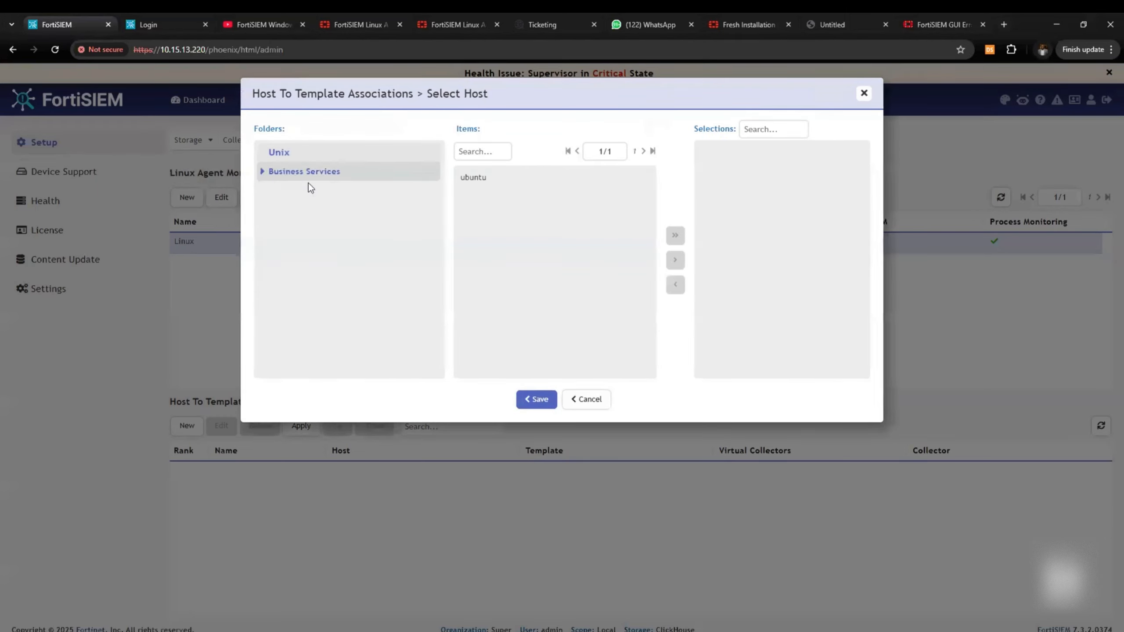
{"action": "left_click", "coordinate": [483, 178]}
{"action": "left_click", "coordinate": [675, 260]}
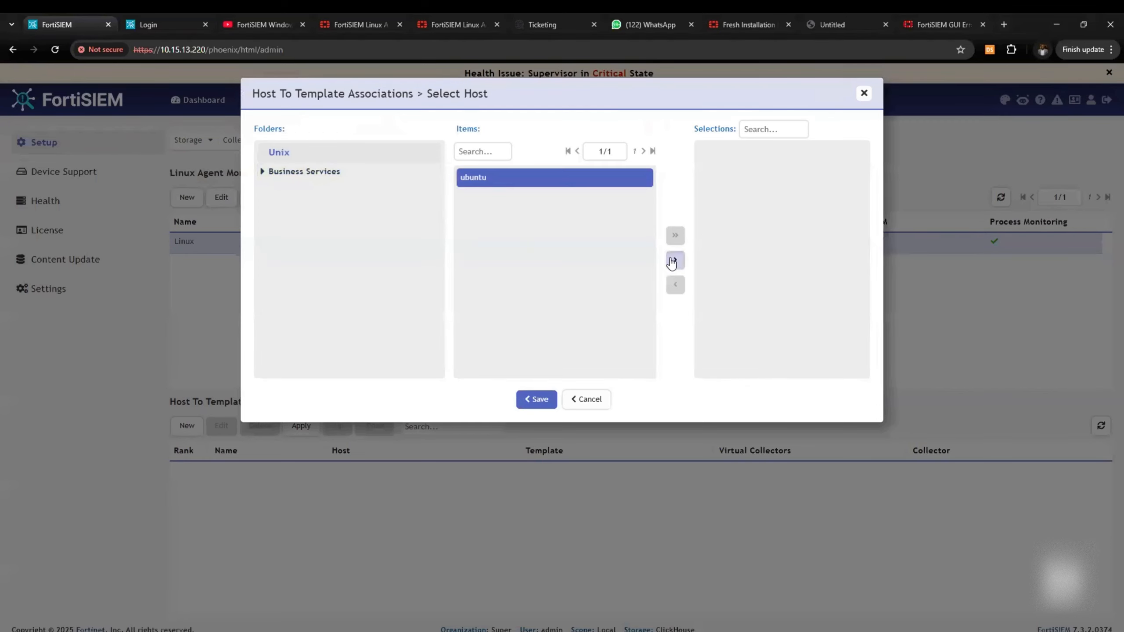
{"action": "left_click", "coordinate": [536, 399]}
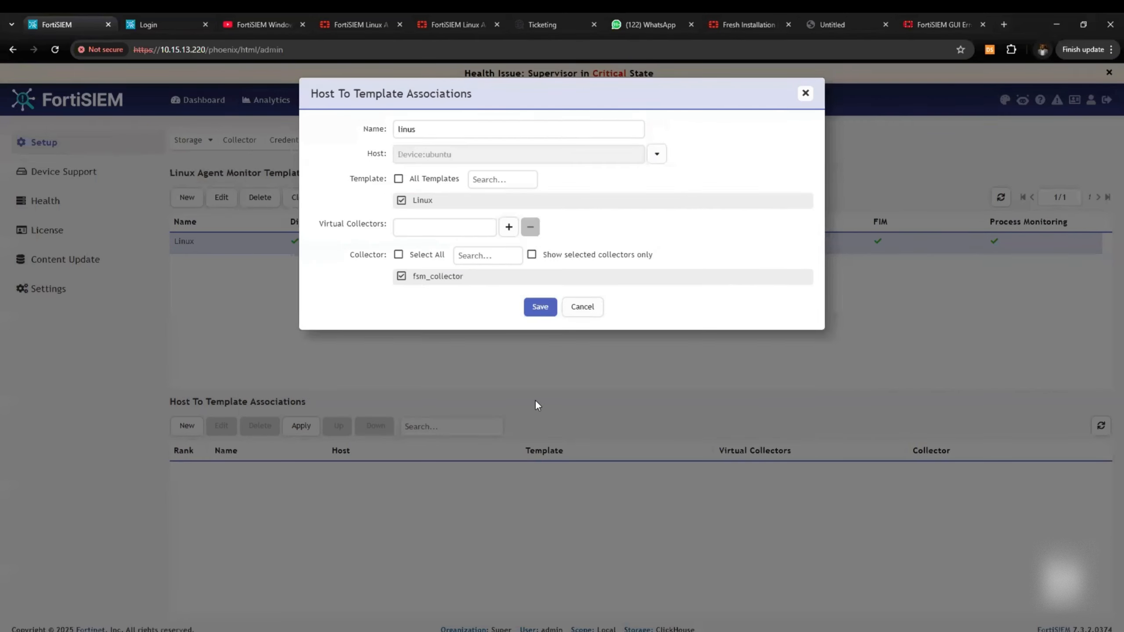
{"action": "left_click", "coordinate": [541, 306]}
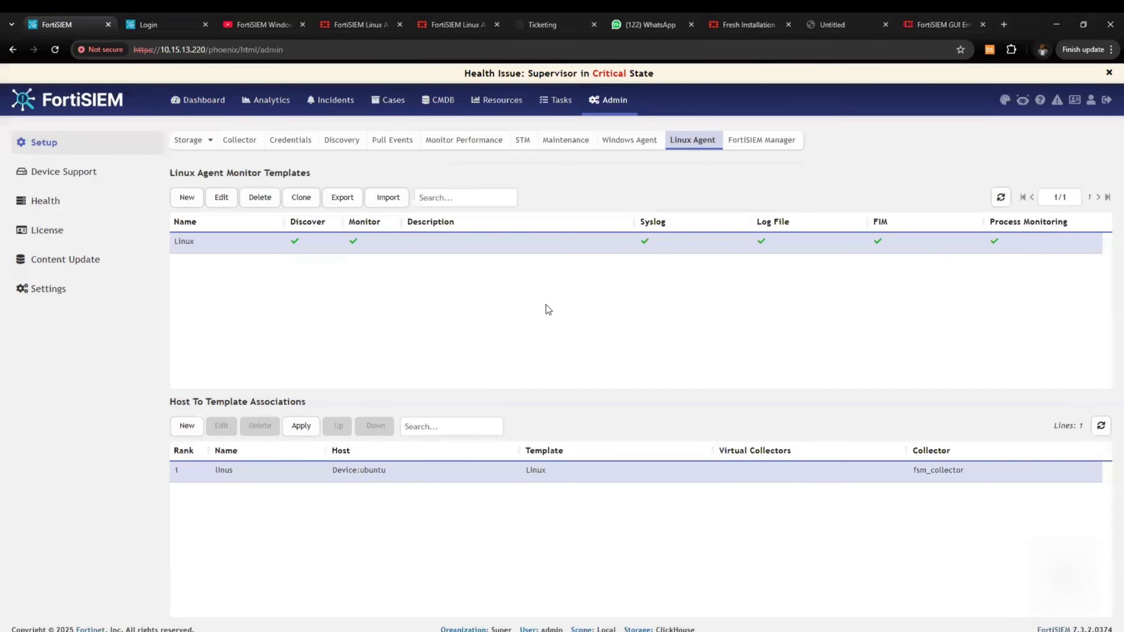
Apply the linus association changes and confirm
{"action": "left_click", "coordinate": [262, 467]}
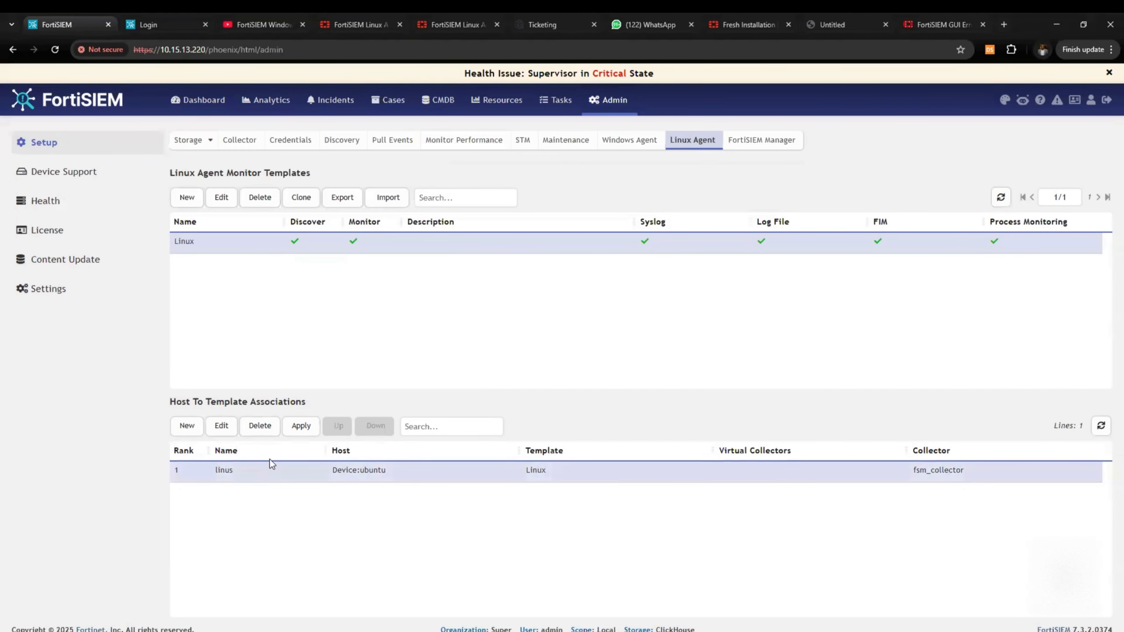
{"action": "left_click", "coordinate": [301, 427]}
{"action": "left_click", "coordinate": [543, 369]}
Open fsm_collector's (10.15.13.230) process health from Admin Collector Health, showing Normal with phParser and other processes Up
{"action": "left_click", "coordinate": [427, 105]}
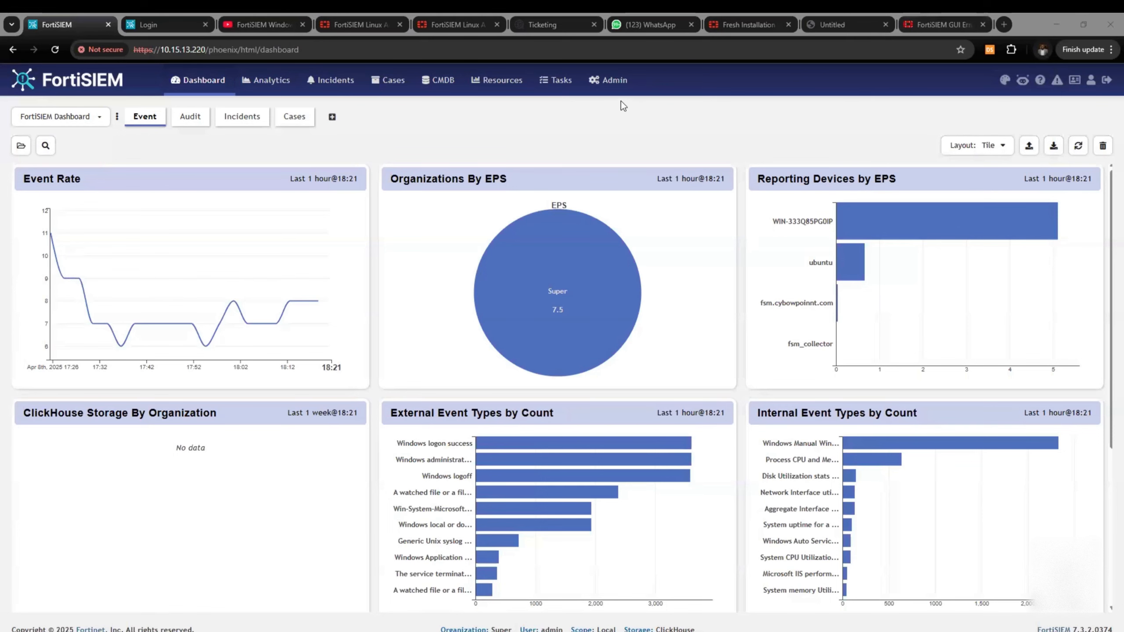
{"action": "left_click", "coordinate": [442, 80]}
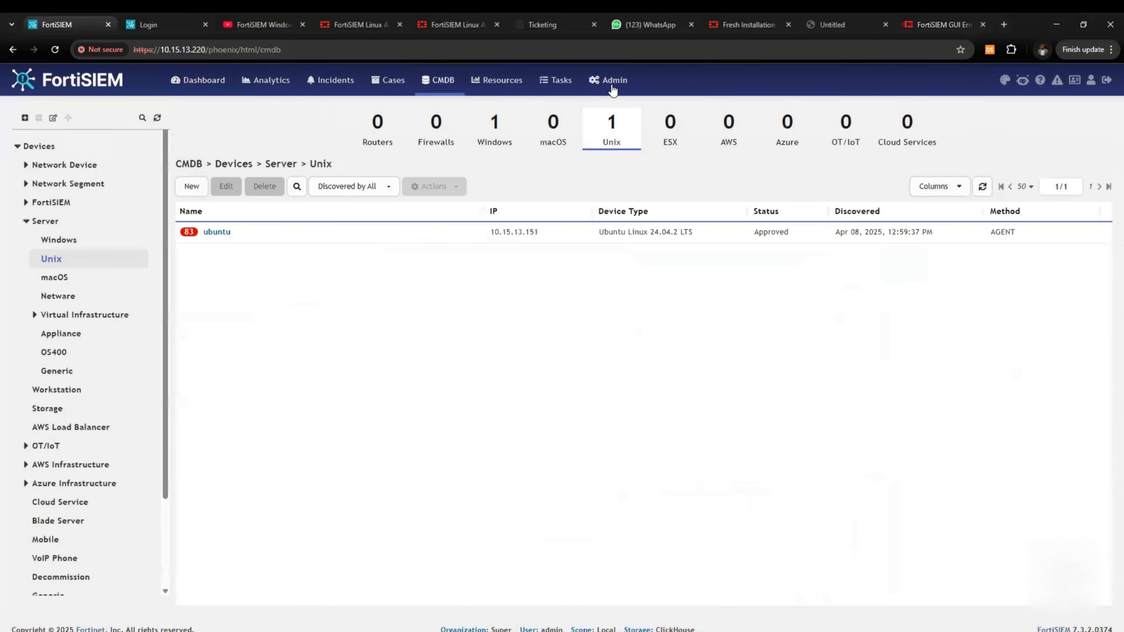
{"action": "left_click", "coordinate": [618, 85]}
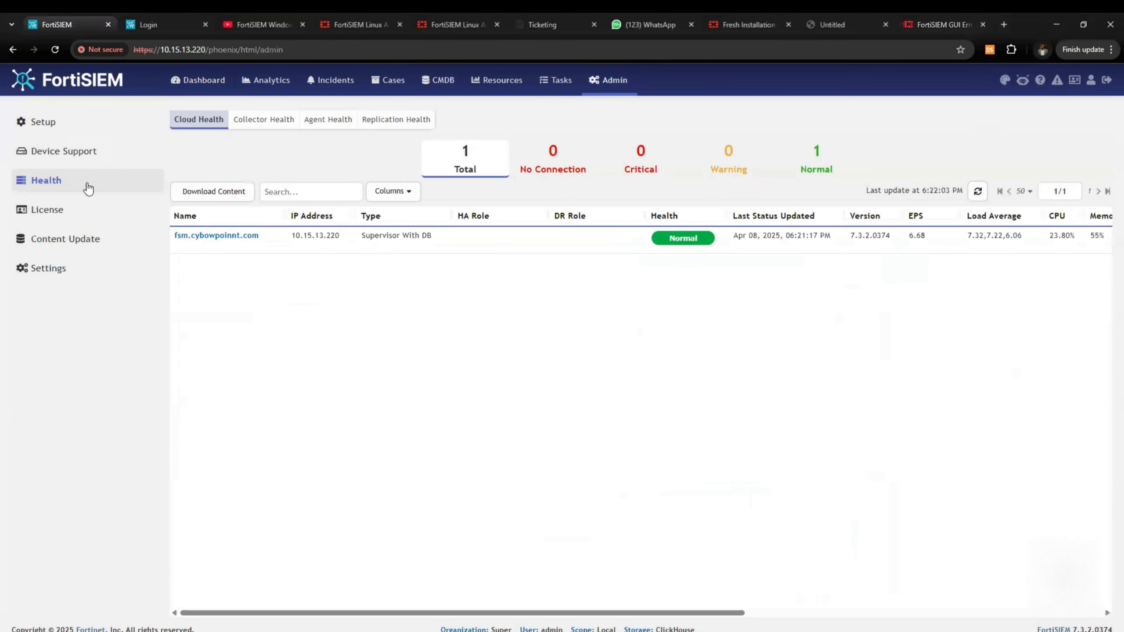
{"action": "left_click", "coordinate": [263, 123]}
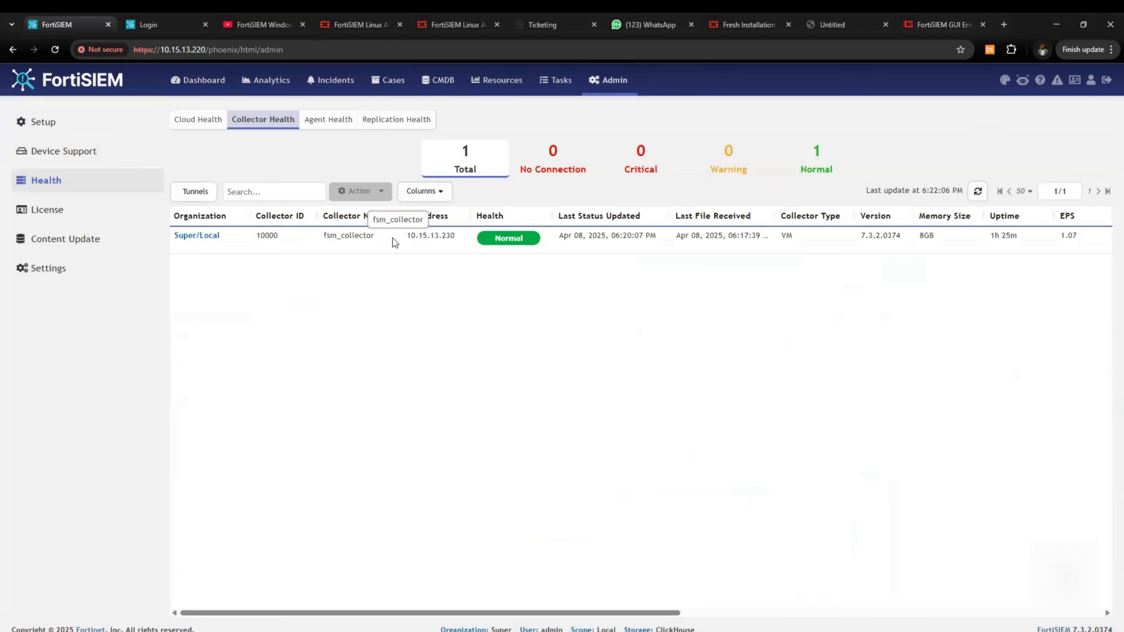
{"action": "left_click_drag", "start_coordinate": [393, 238], "coordinate": [456, 242]}
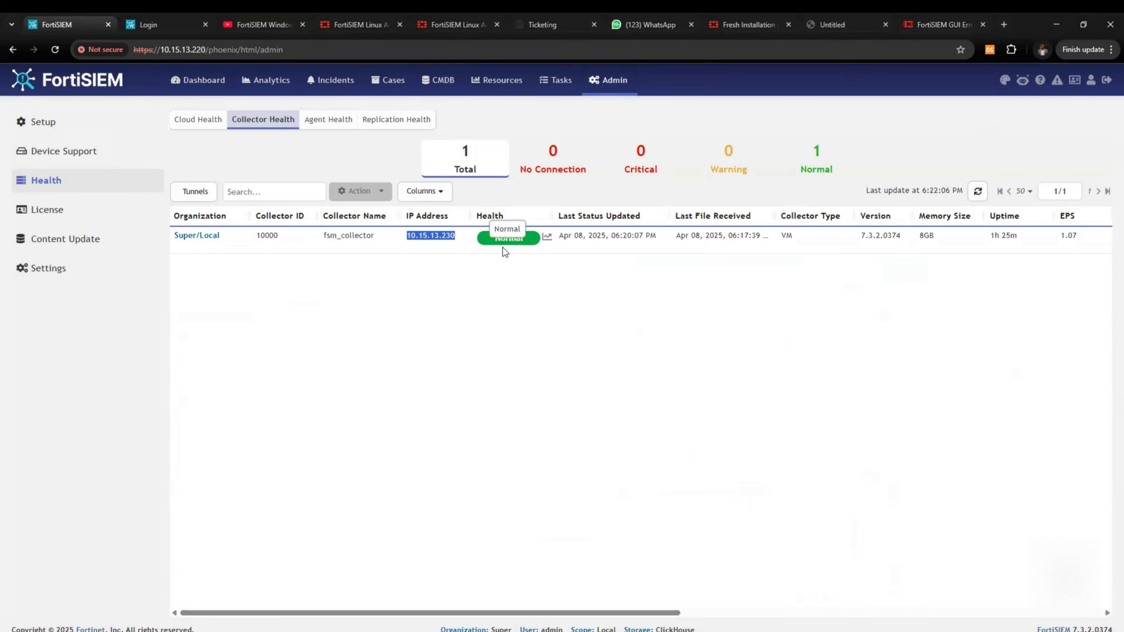
{"action": "left_click", "coordinate": [630, 239]}
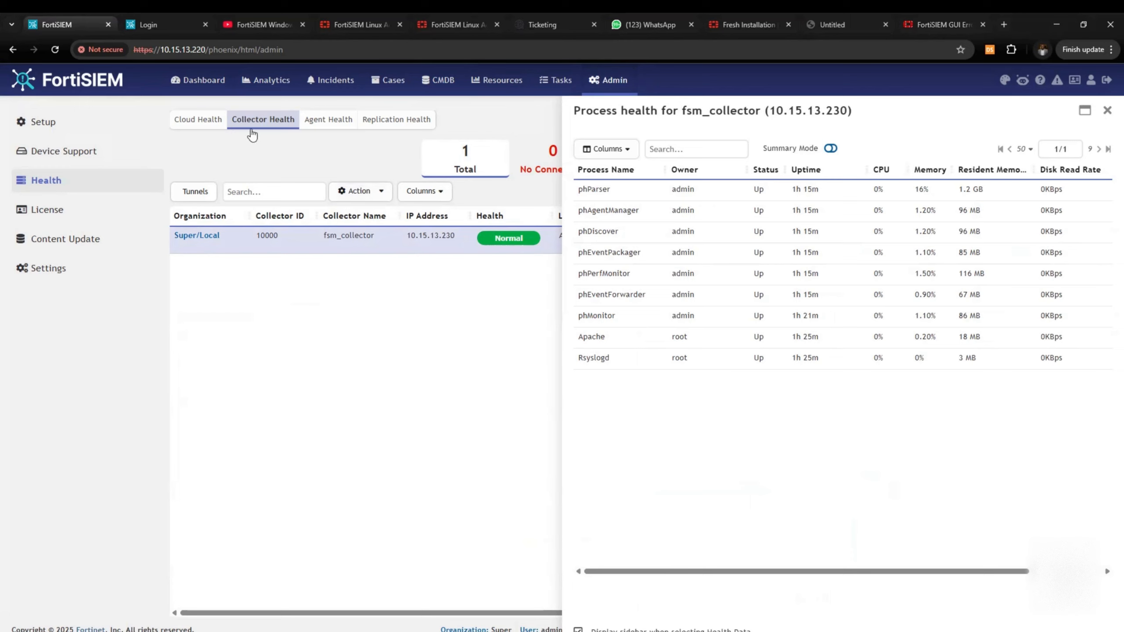
Review ubuntu's Agent Health: Linux Agent event receive and all six monitors, including Network, reporting Normal
{"action": "left_click", "coordinate": [318, 121]}
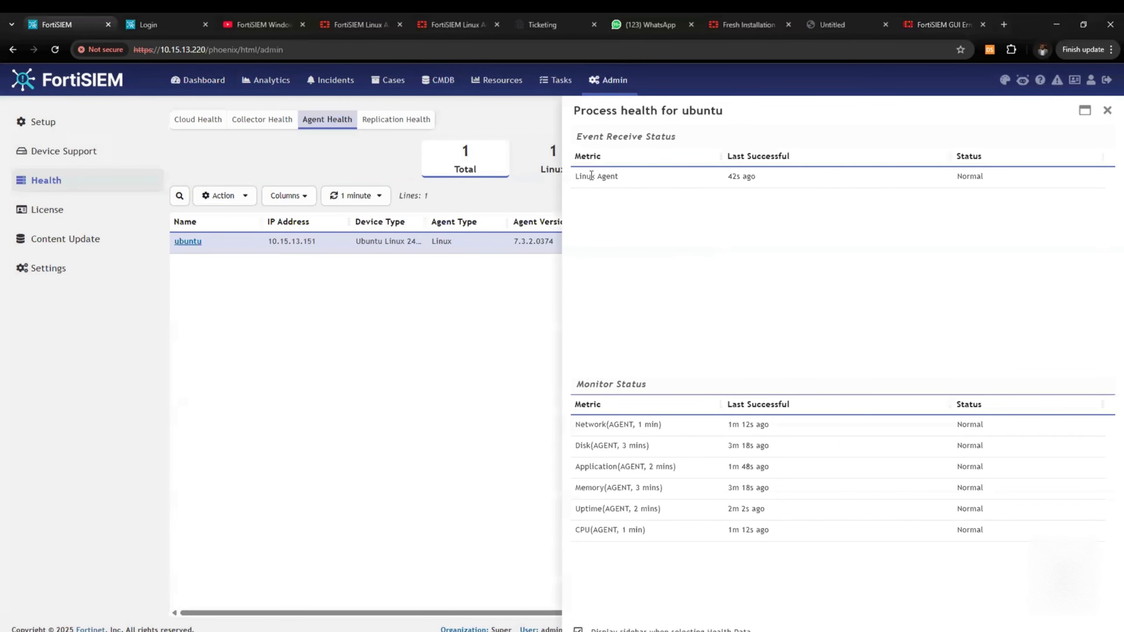
{"action": "left_click_drag", "start_coordinate": [591, 176], "coordinate": [658, 181]}
{"action": "left_click_drag", "start_coordinate": [571, 425], "coordinate": [706, 446]}
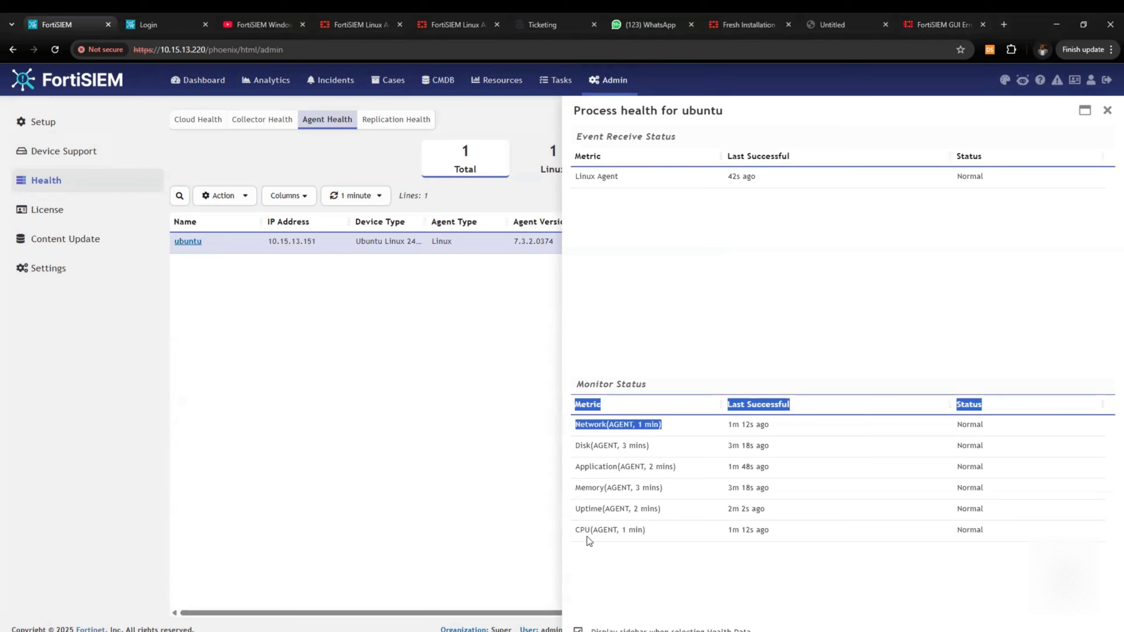
{"action": "left_click_drag", "start_coordinate": [588, 541], "coordinate": [655, 445]}
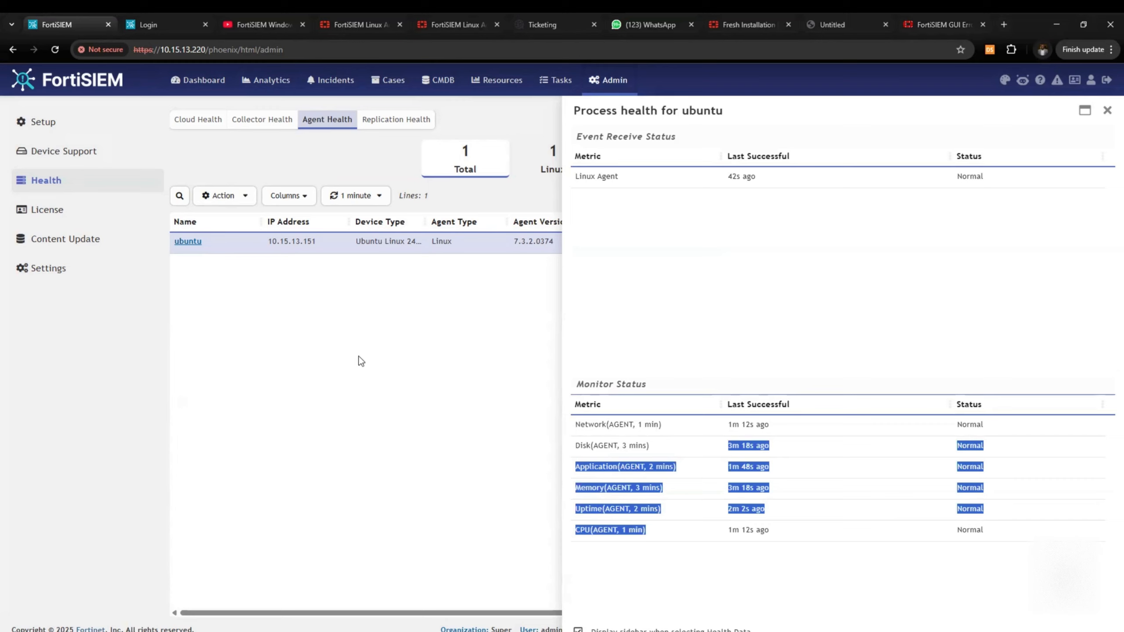
{"action": "left_click", "coordinate": [372, 311]}
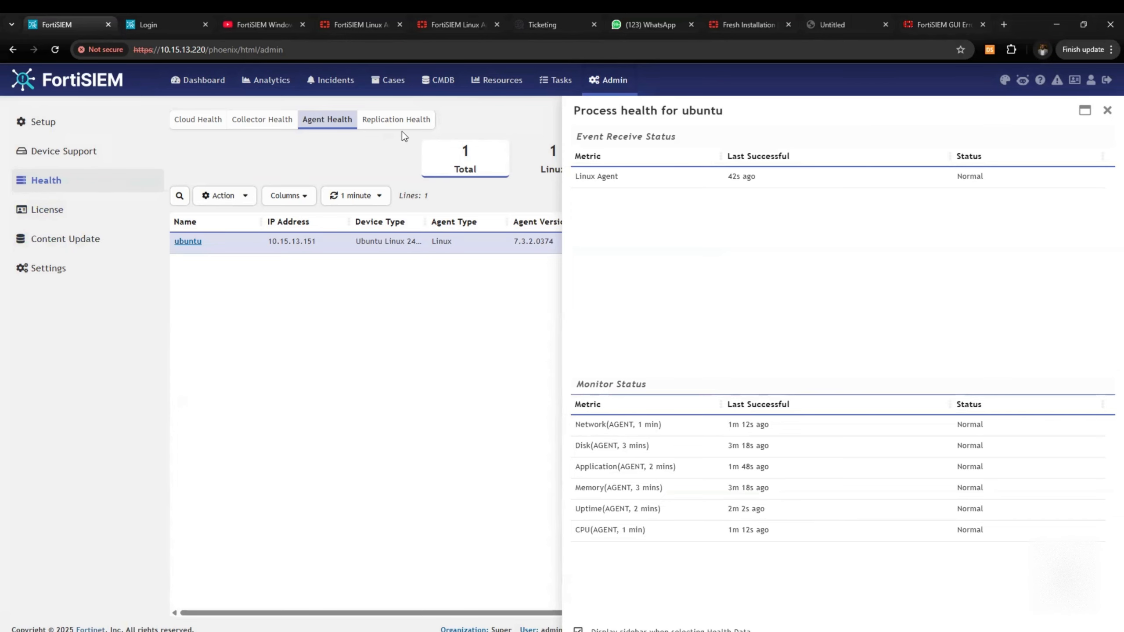
List all CMDB devices and locate ubuntu's IP address 10.15.13.151
{"action": "left_click", "coordinate": [427, 85]}
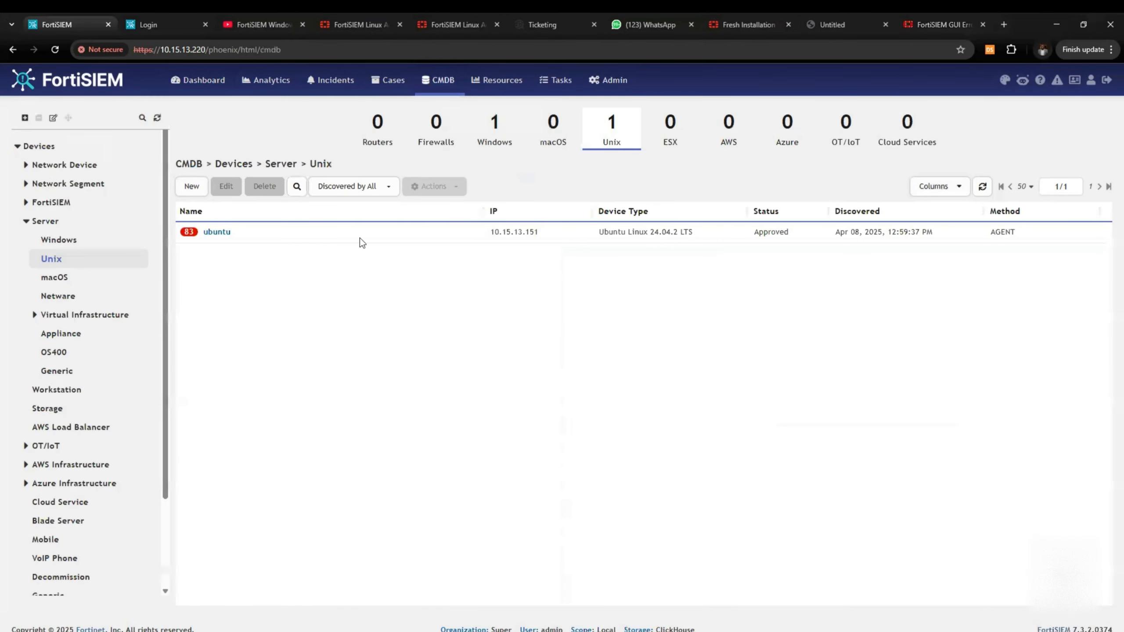
{"action": "left_click", "coordinate": [621, 136]}
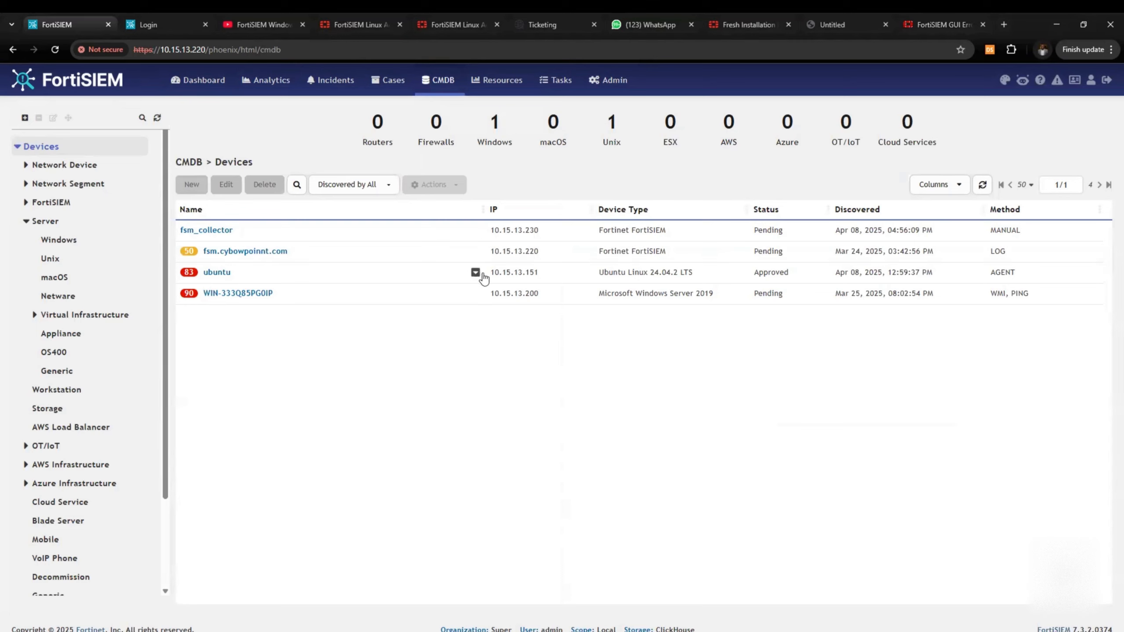
{"action": "left_click_drag", "start_coordinate": [490, 275], "coordinate": [542, 277]}
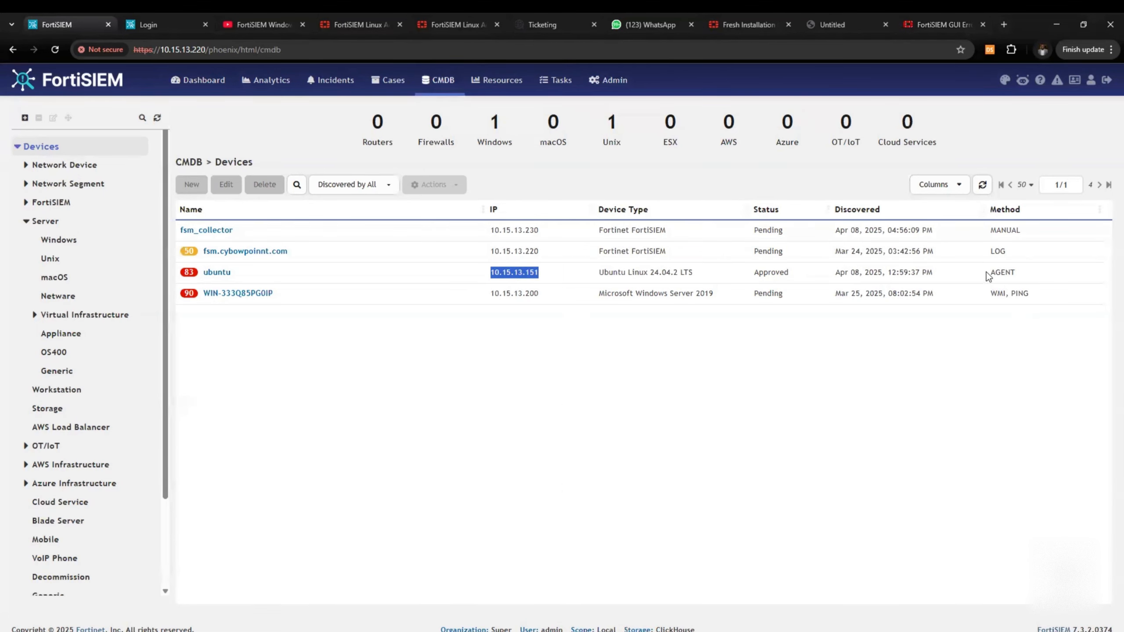
Open ubuntu's device details in a wider side panel
{"action": "left_click", "coordinate": [535, 272]}
{"action": "left_click", "coordinate": [536, 272]}
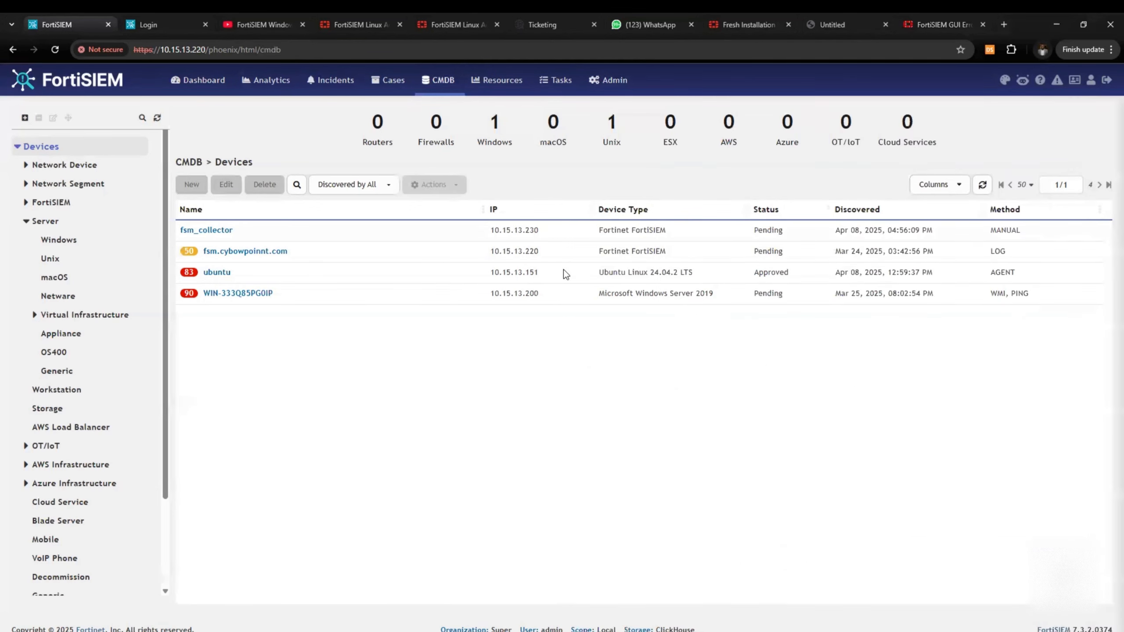
{"action": "double_click", "coordinate": [544, 273]}
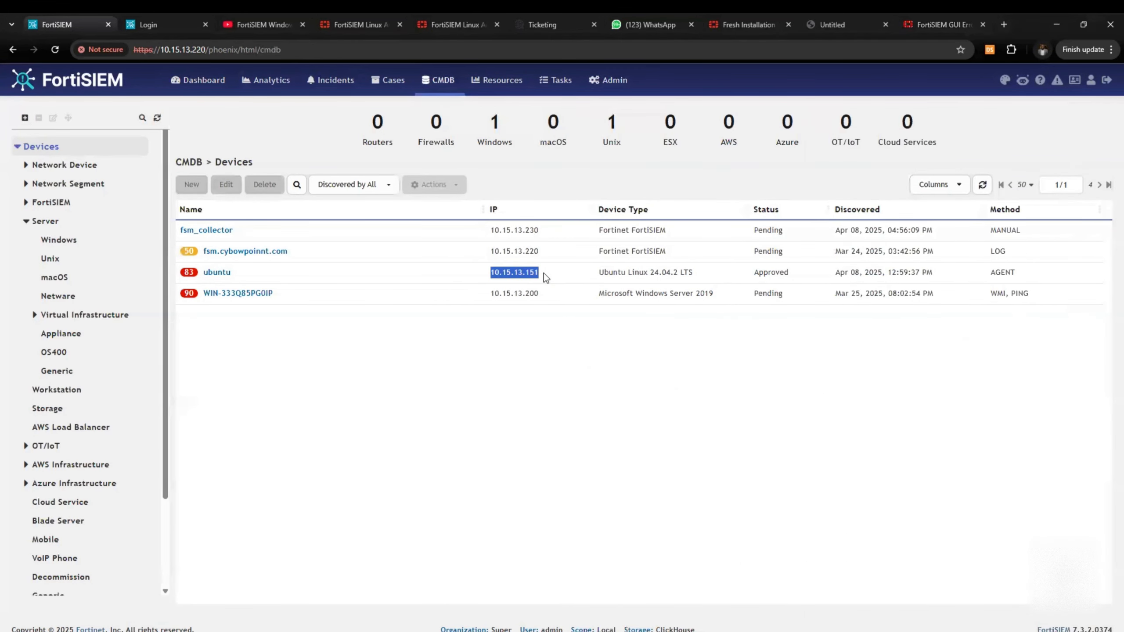
{"action": "left_click", "coordinate": [533, 273]}
{"action": "left_click", "coordinate": [551, 277]}
{"action": "left_click", "coordinate": [552, 276]}
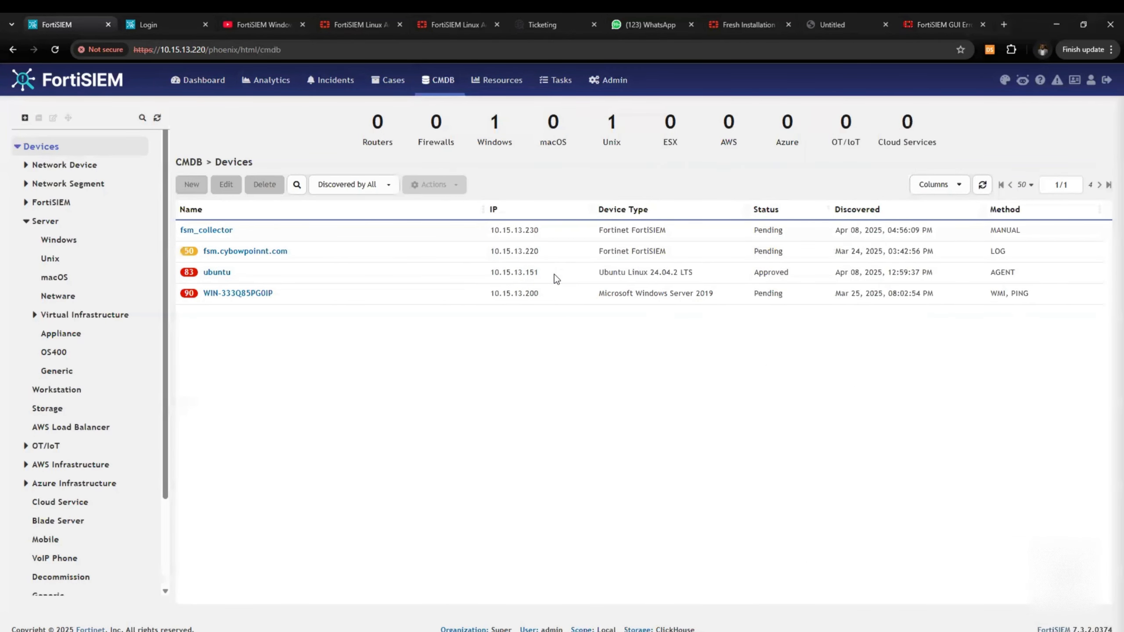
{"action": "left_click", "coordinate": [553, 277]}
{"action": "left_click", "coordinate": [557, 278]}
Check ubuntu's summary: device name, access IP 10.15.13.151 and Ubuntu Linux device type
{"action": "left_click", "coordinate": [557, 279]}
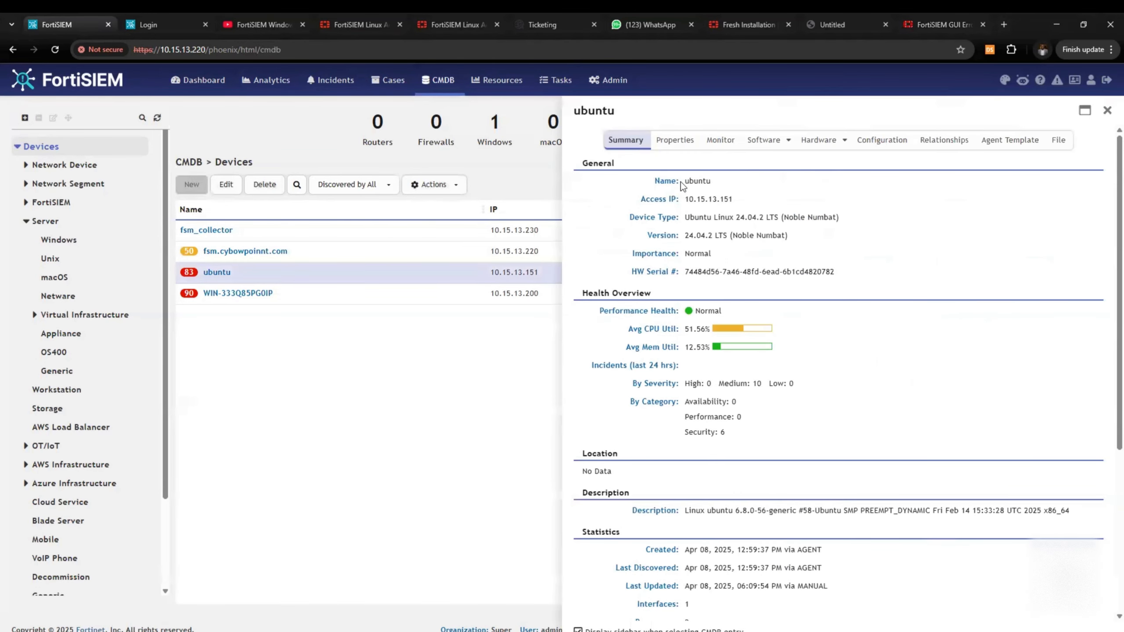
{"action": "left_click_drag", "start_coordinate": [684, 182], "coordinate": [711, 185]}
{"action": "left_click_drag", "start_coordinate": [682, 203], "coordinate": [741, 206]}
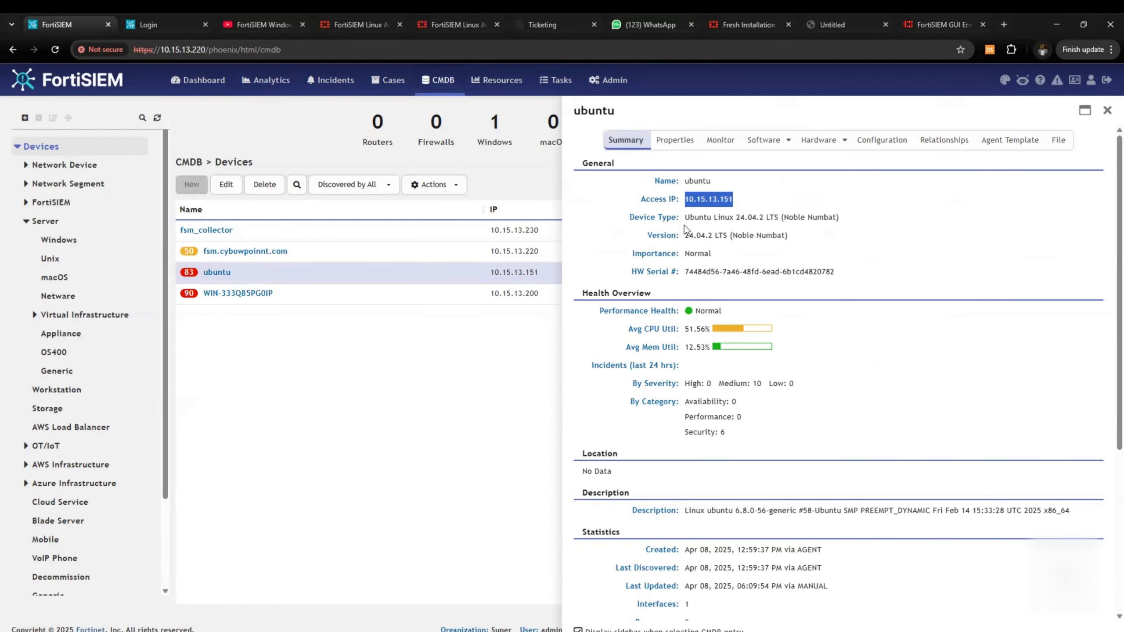
{"action": "left_click_drag", "start_coordinate": [685, 227], "coordinate": [740, 236]}
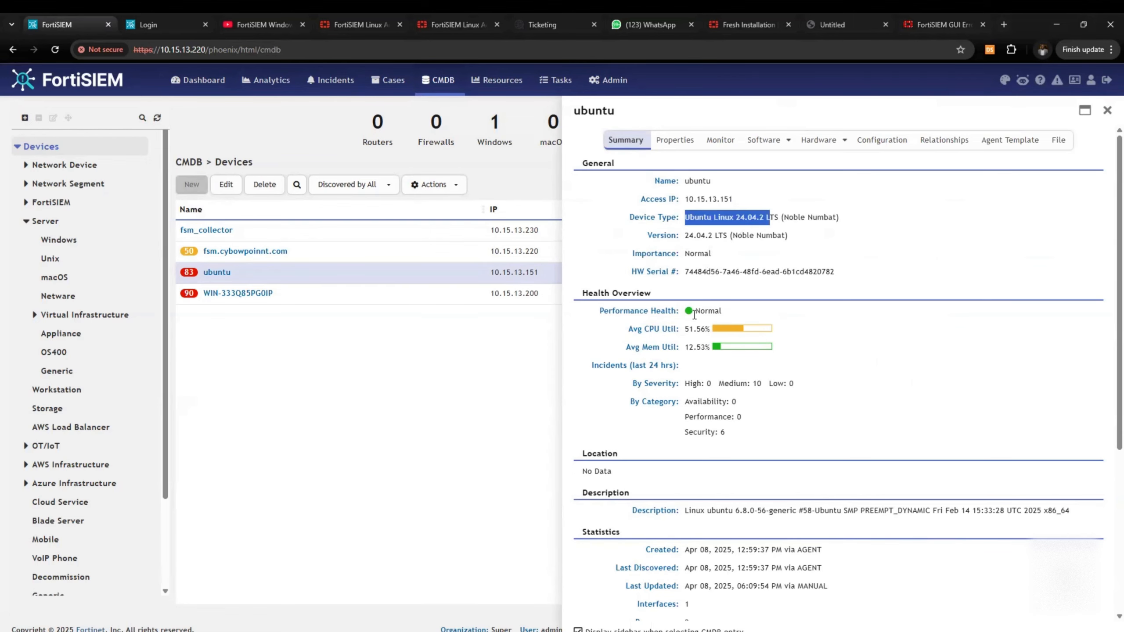
{"action": "scroll", "coordinate": [694, 315], "scroll_direction": "down", "scroll_amount": 3}
{"action": "left_click_drag", "start_coordinate": [685, 301], "coordinate": [723, 301]}
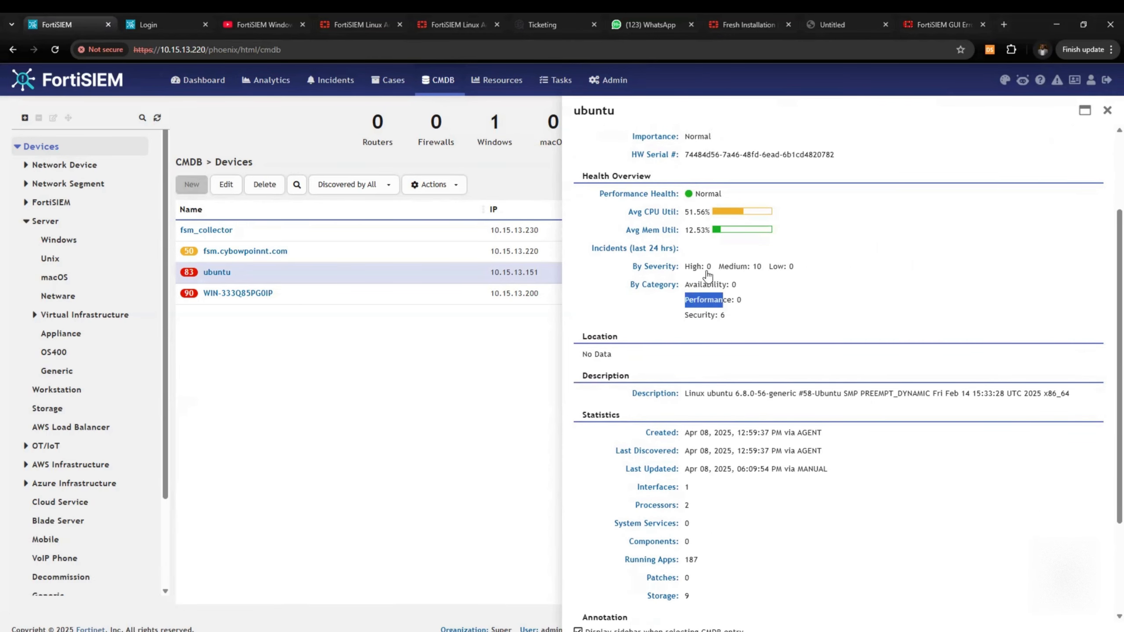
Check the last discovered and updated times, then view ubuntu's Properties, which show No Data
{"action": "scroll", "coordinate": [639, 455], "scroll_direction": "down", "scroll_amount": 3}
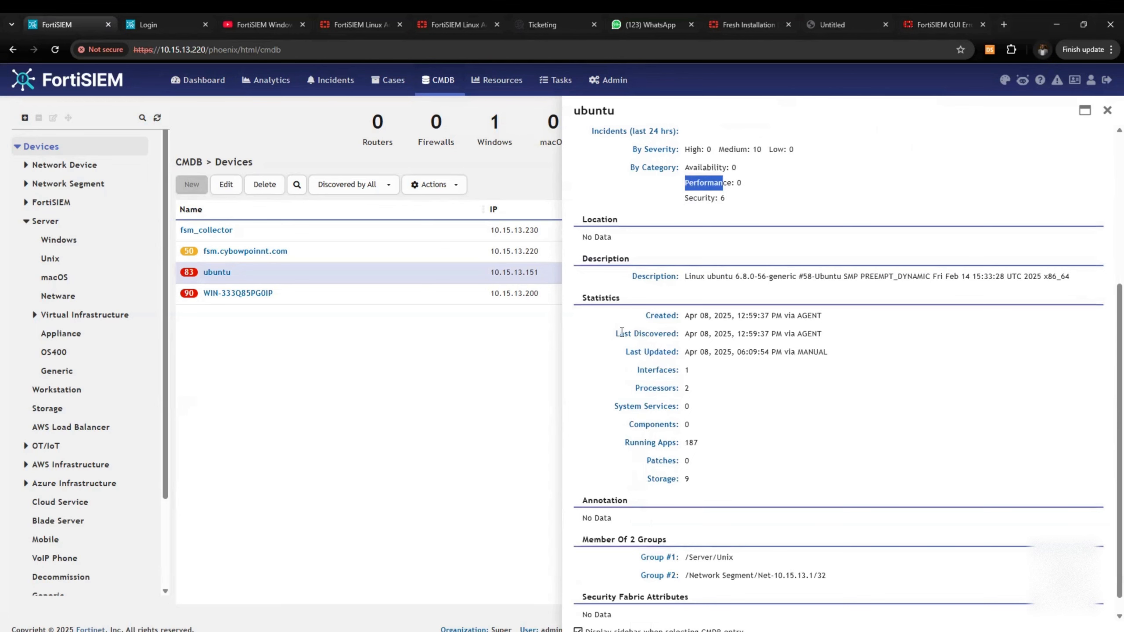
{"action": "left_click_drag", "start_coordinate": [616, 335], "coordinate": [666, 390]}
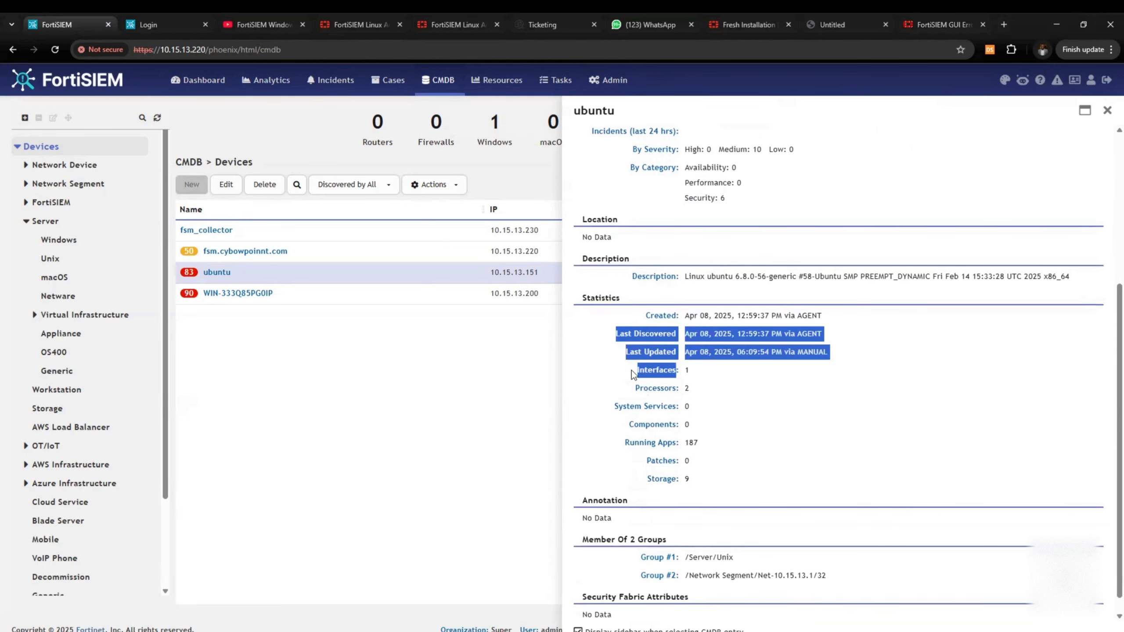
{"action": "scroll", "coordinate": [643, 433], "scroll_direction": "up", "scroll_amount": 6}
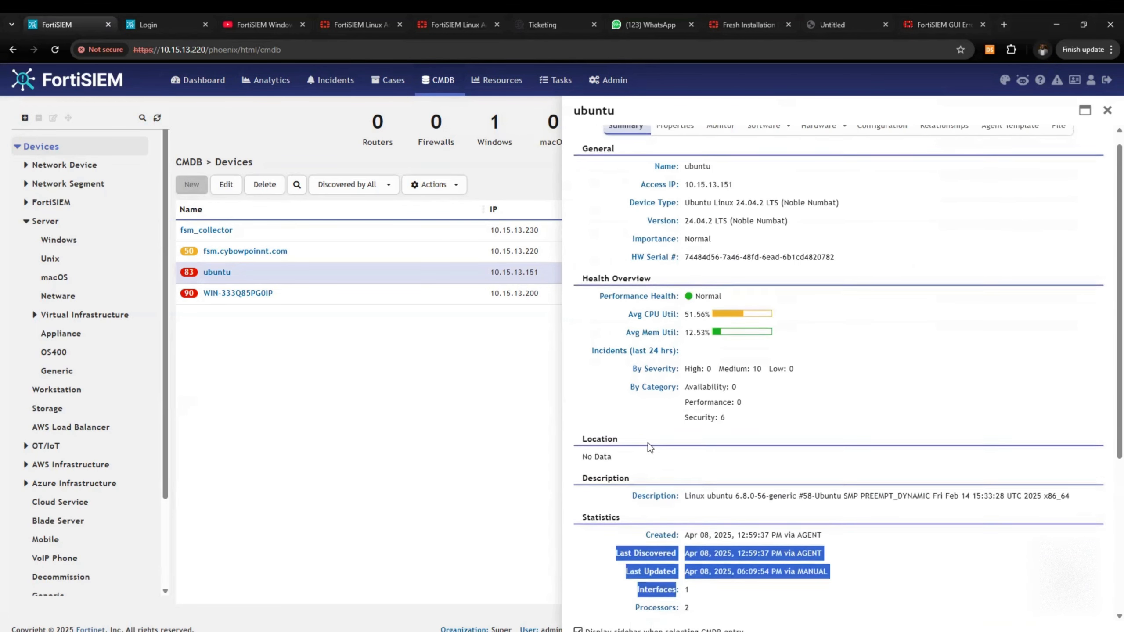
{"action": "left_click", "coordinate": [677, 139]}
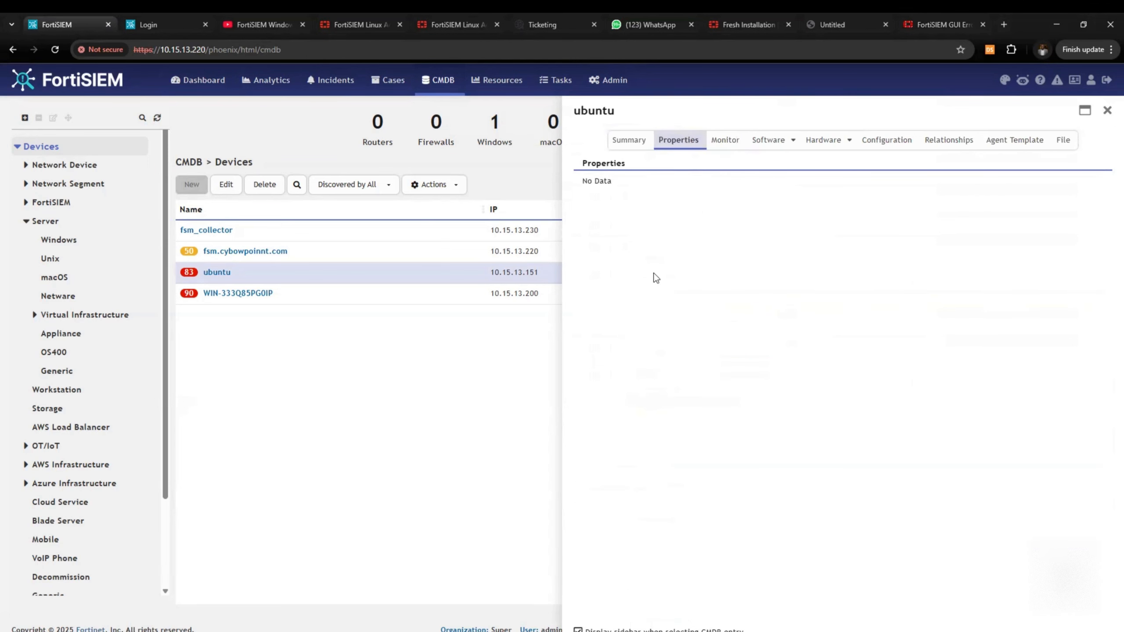
Confirm on ubuntu's Monitor view that the Linux Agent and the Network-to-CPU monitors are Normal
{"action": "left_click", "coordinate": [726, 141]}
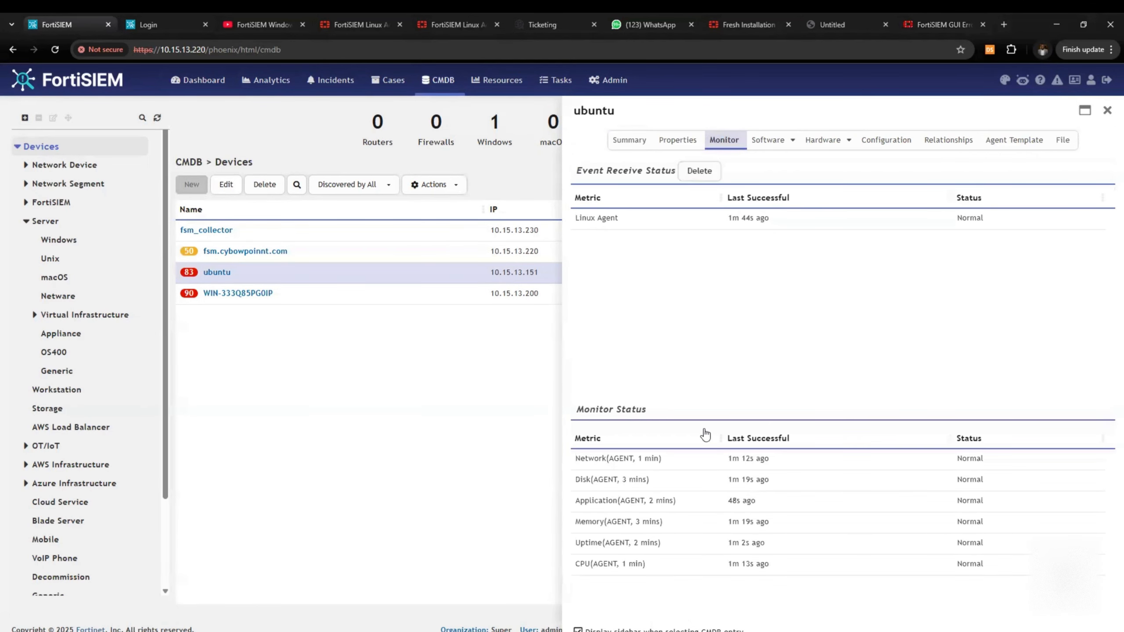
{"action": "left_click_drag", "start_coordinate": [579, 219], "coordinate": [798, 229]}
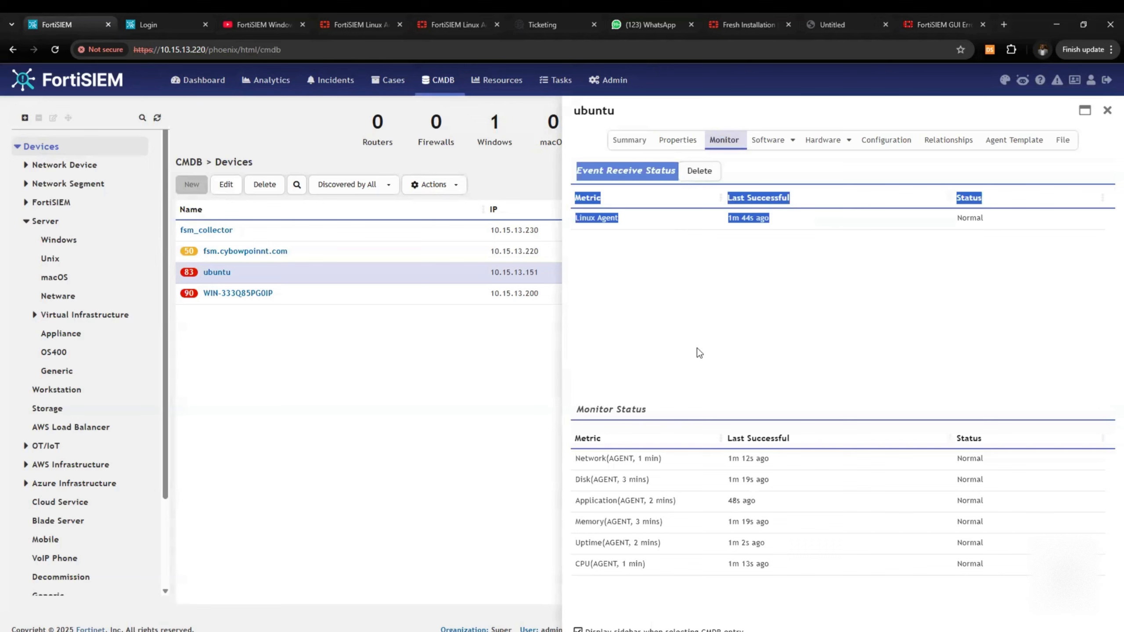
{"action": "left_click", "coordinate": [695, 333]}
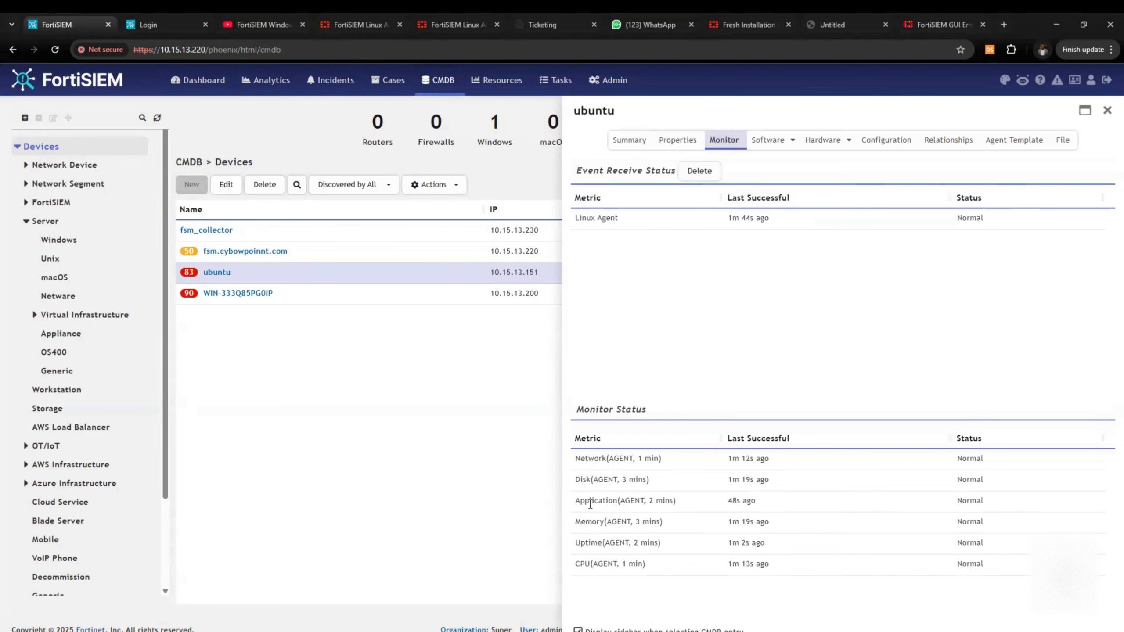
{"action": "left_click_drag", "start_coordinate": [576, 460], "coordinate": [763, 564]}
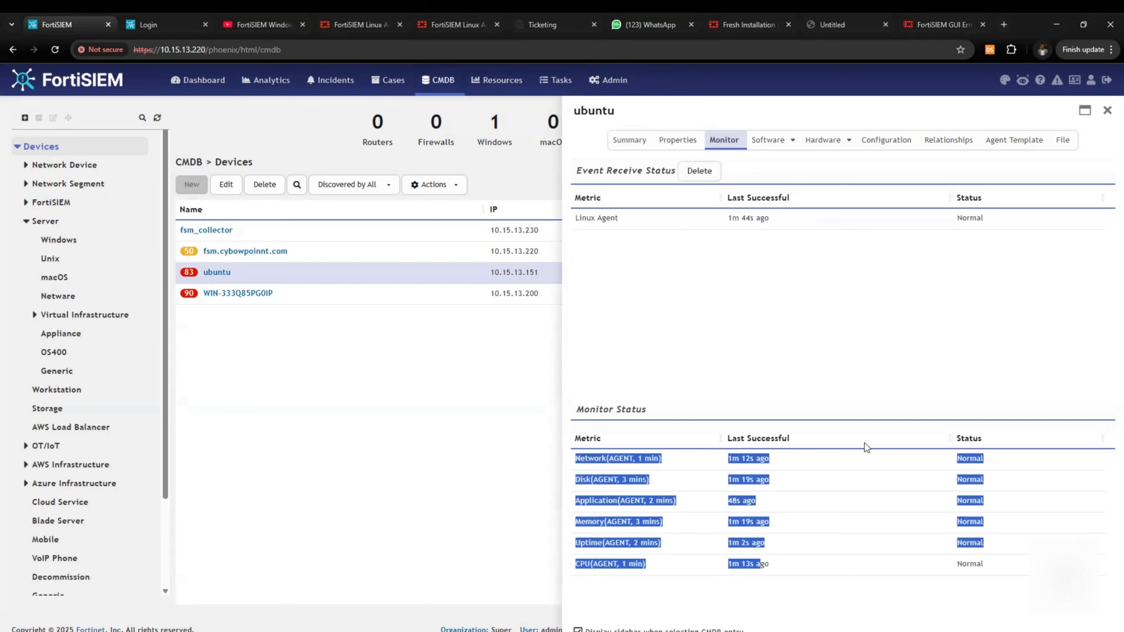
List ubuntu's running applications under Software > Running Applications
{"action": "mouse_move", "coordinate": [768, 139]}
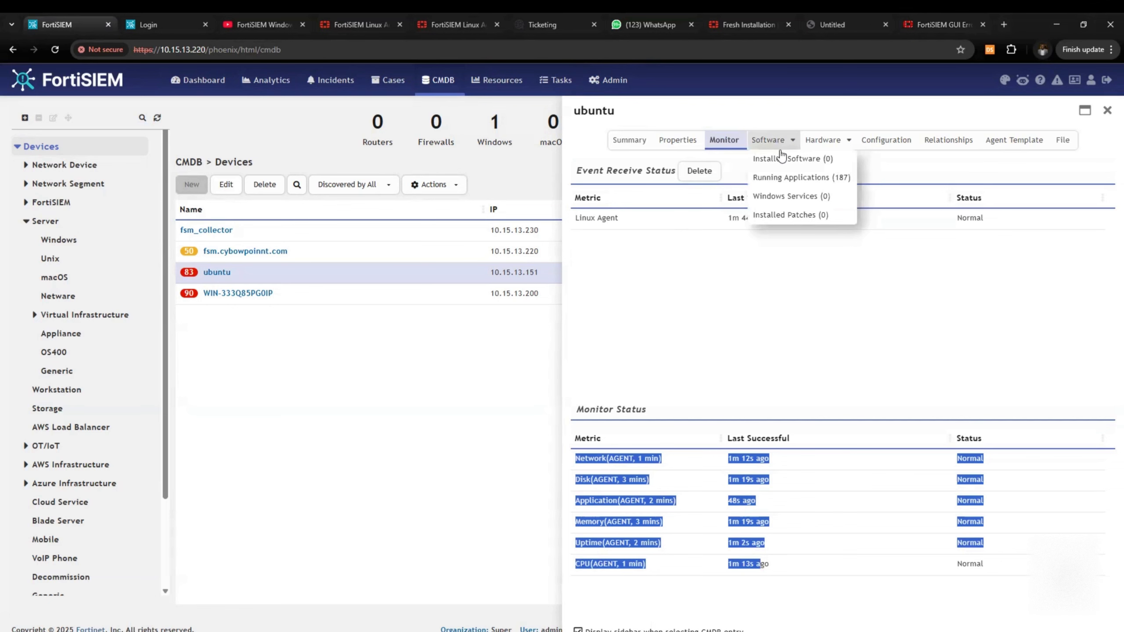
{"action": "left_click", "coordinate": [777, 178]}
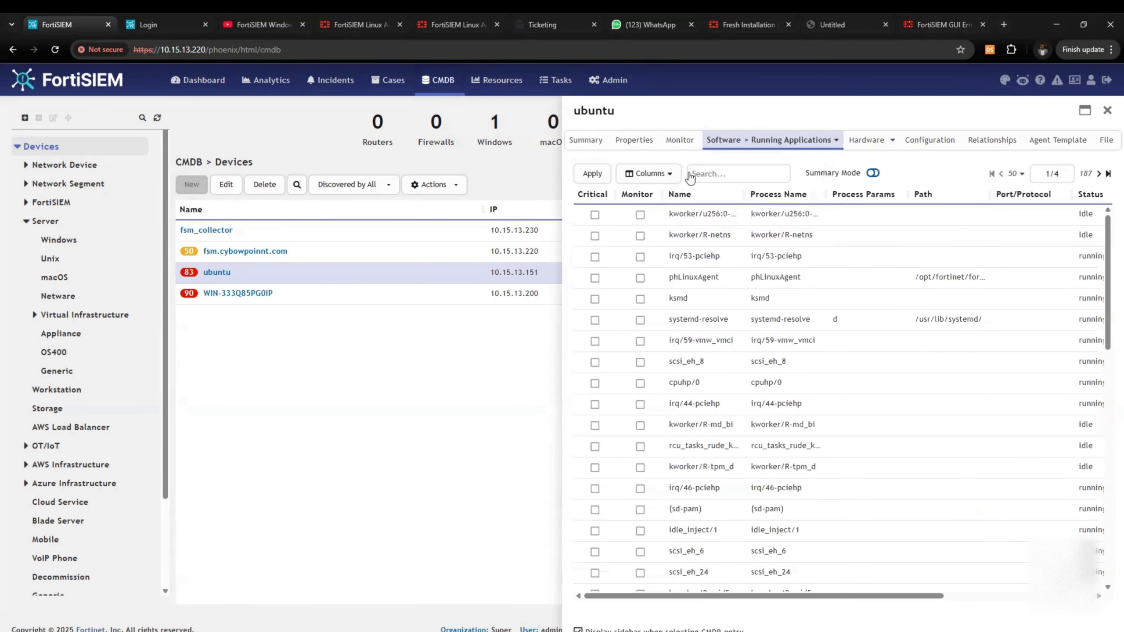
{"action": "scroll", "coordinate": [693, 316], "scroll_direction": "up", "scroll_amount": 5}
View ubuntu's Configuration, then close the details panel back to the device list
{"action": "mouse_move", "coordinate": [881, 140]}
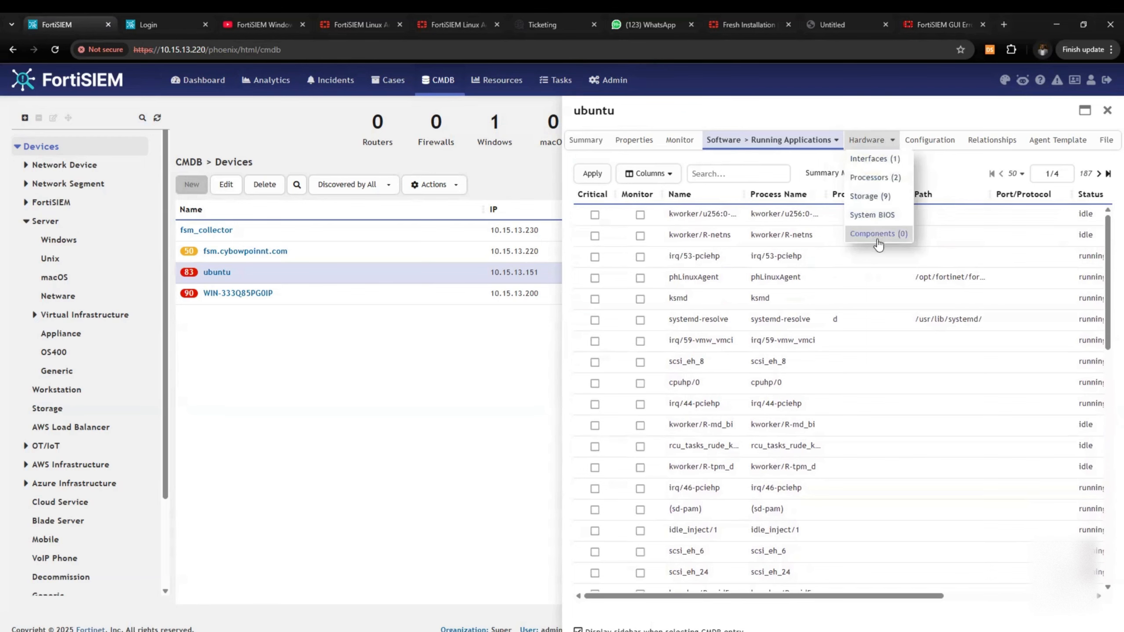
{"action": "left_click", "coordinate": [935, 141]}
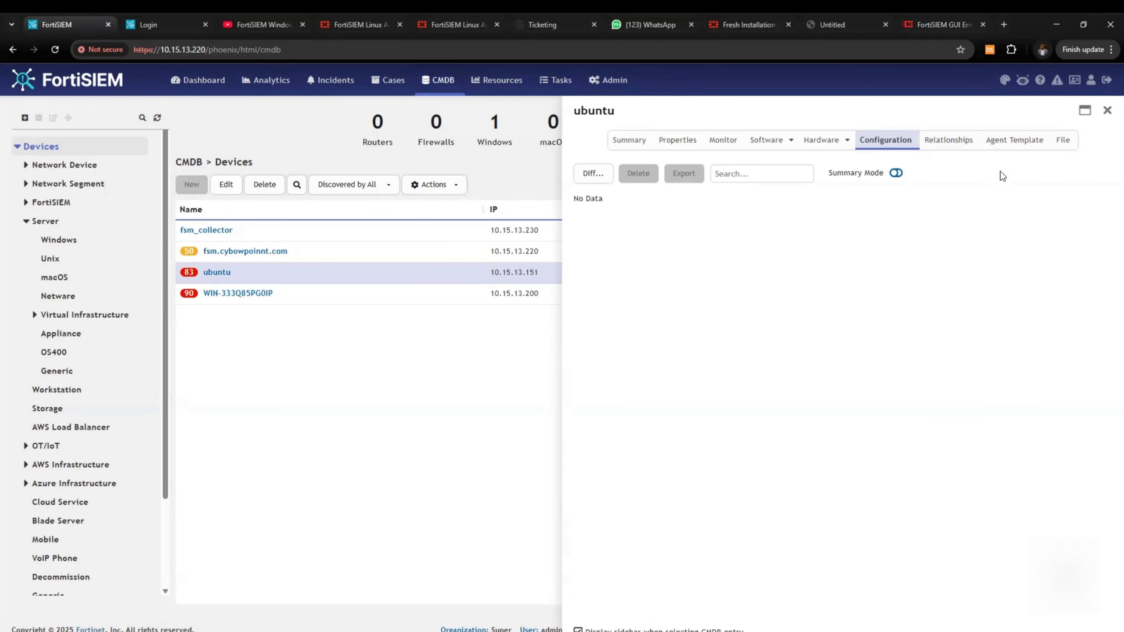
{"action": "left_click", "coordinate": [474, 272]}
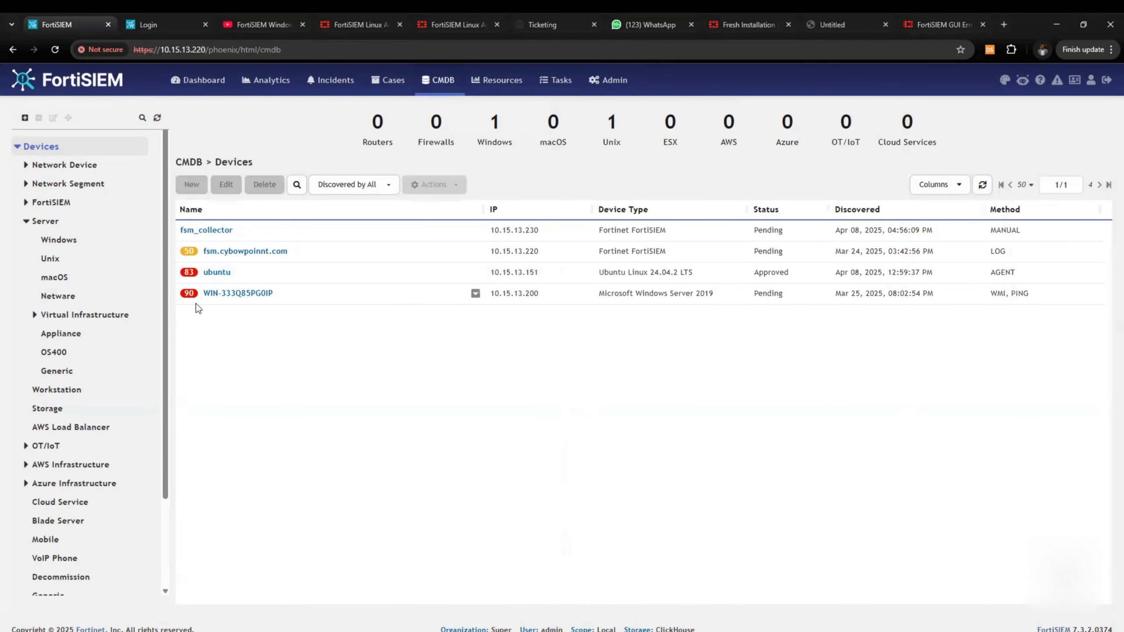
Use ubuntu's row dropdown to reach its Agent FIM: Linux File Content Modified incidents from the last 2 hours
{"action": "left_click", "coordinate": [192, 273]}
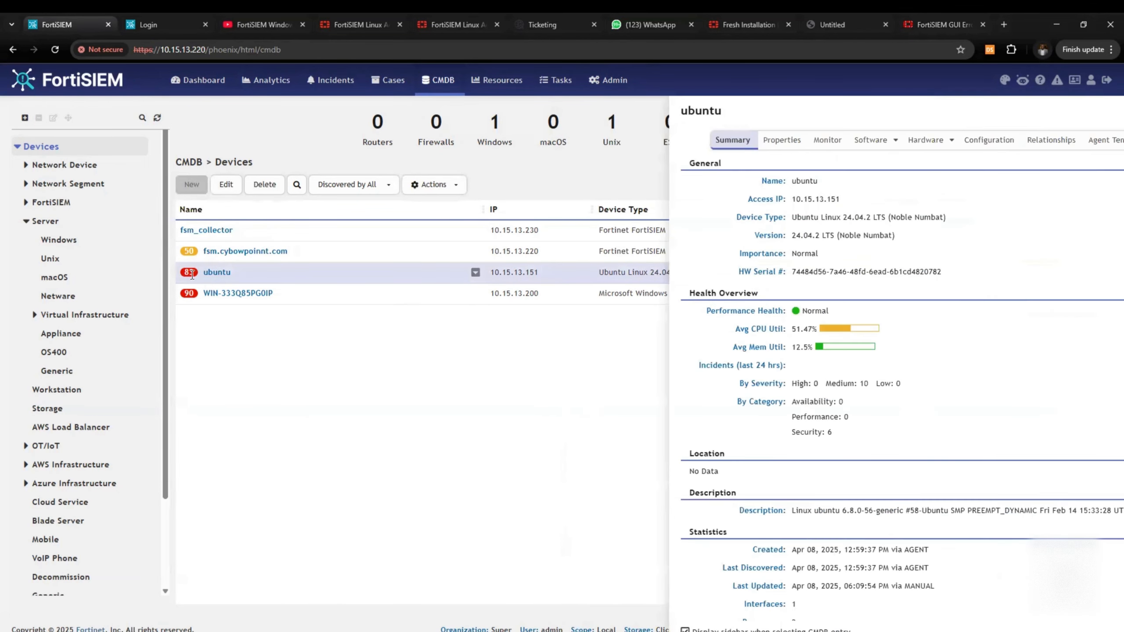
{"action": "left_click", "coordinate": [475, 272]}
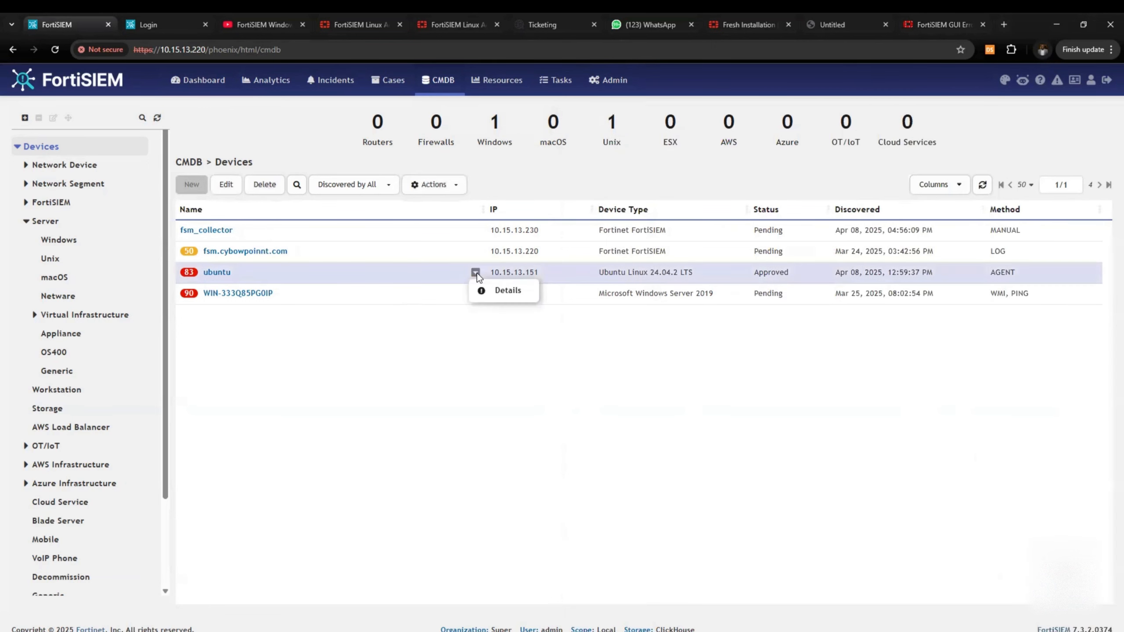
{"action": "left_click", "coordinate": [485, 288]}
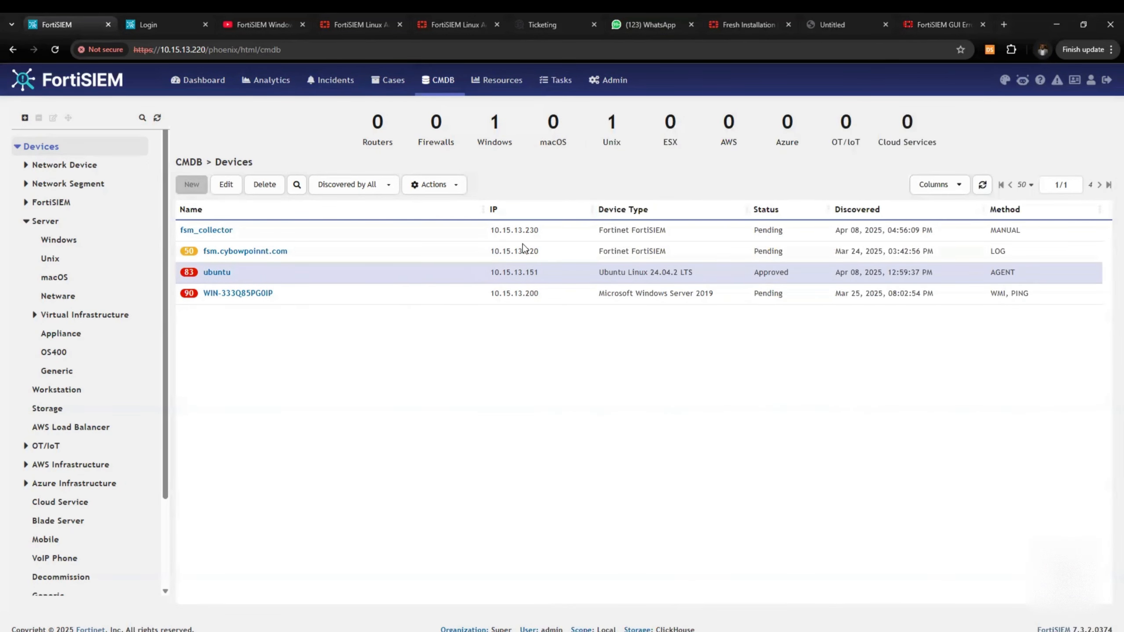
{"action": "left_click", "coordinate": [669, 275]}
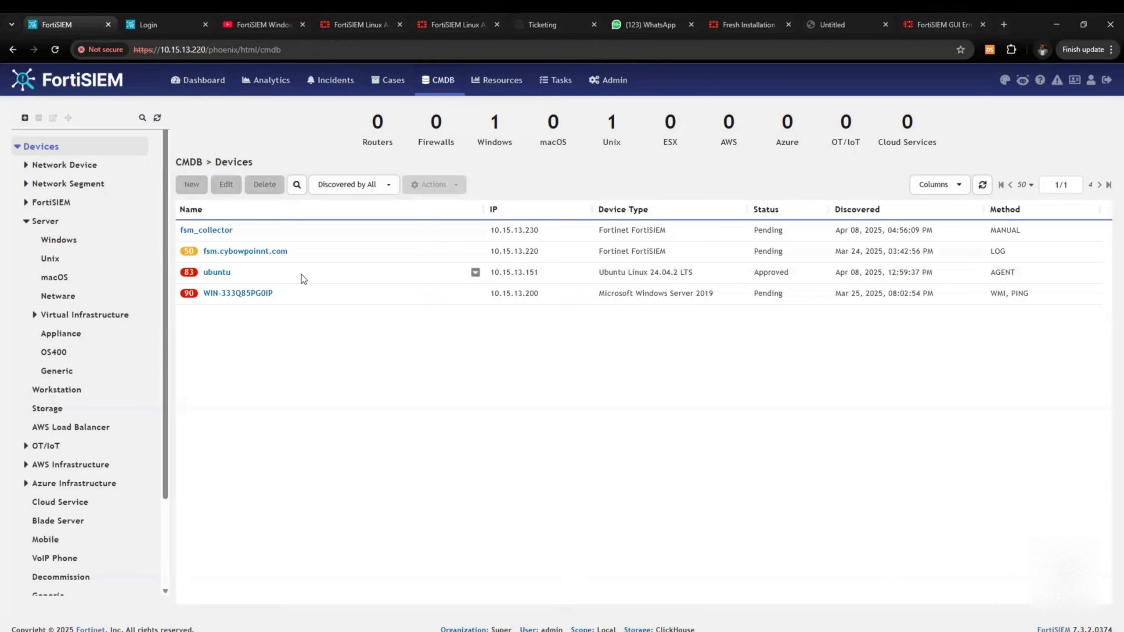
{"action": "mouse_move", "coordinate": [197, 271]}
{"action": "left_click", "coordinate": [476, 273]}
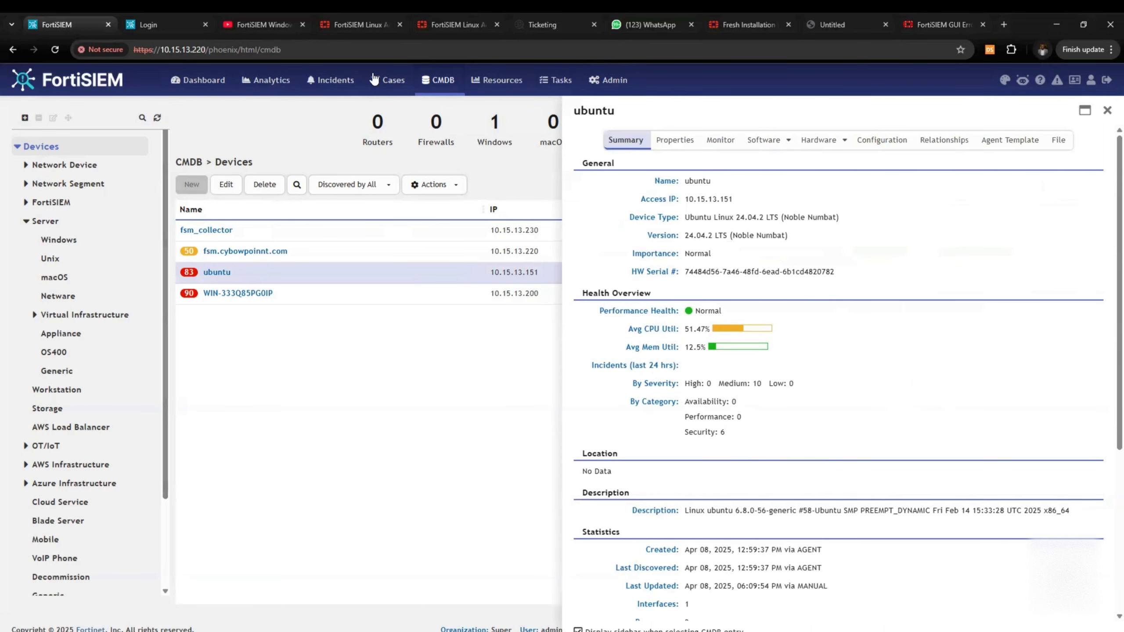
{"action": "left_click", "coordinate": [333, 82]}
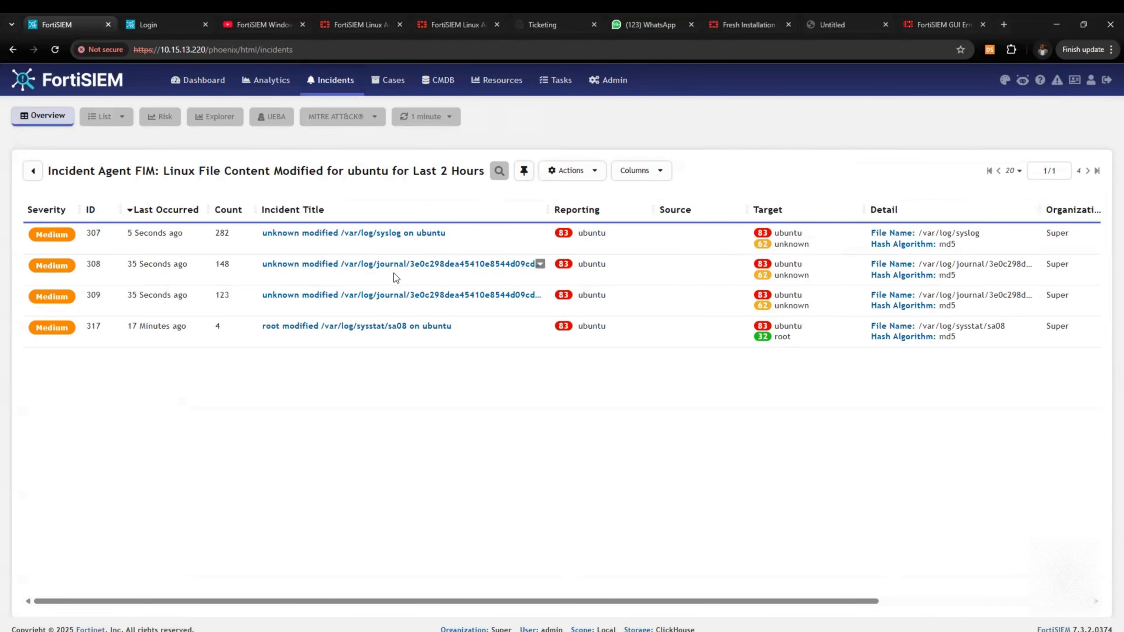
From the incidents overview, open the Agent FIM: Linux File Content Modified card, then return to CMDB Devices
{"action": "left_click", "coordinate": [34, 172]}
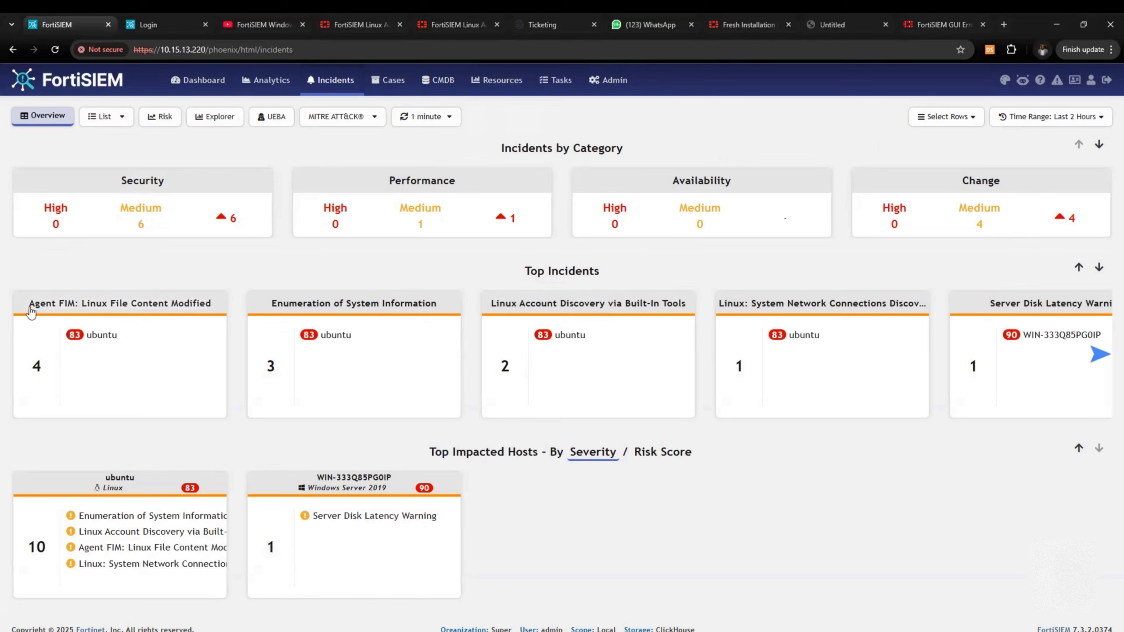
{"action": "left_click", "coordinate": [66, 310]}
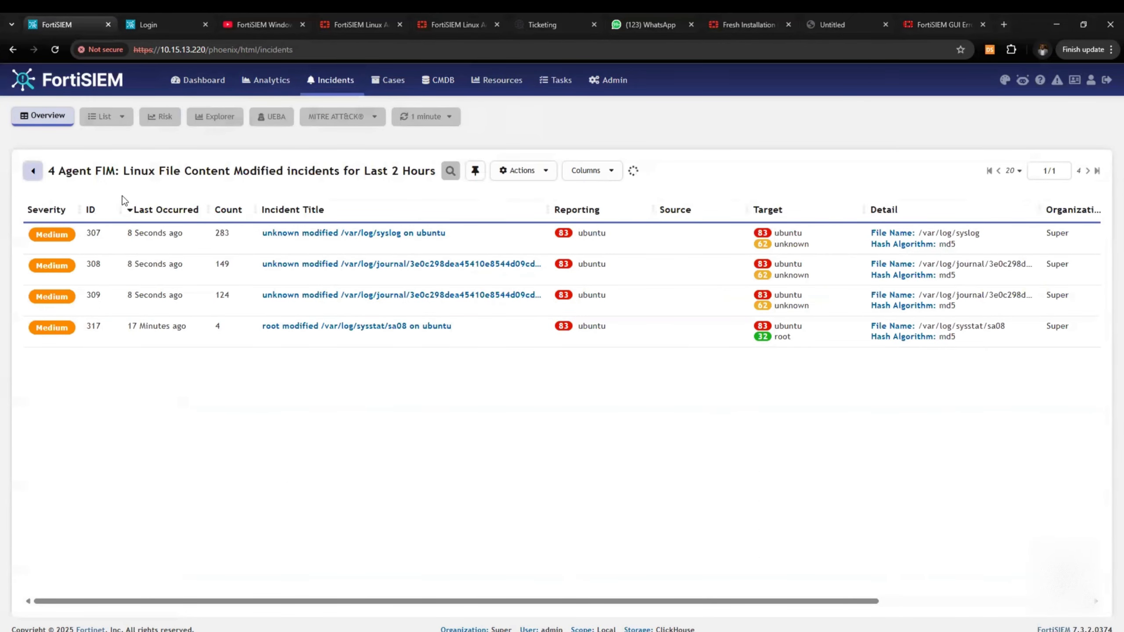
{"action": "left_click", "coordinate": [33, 171]}
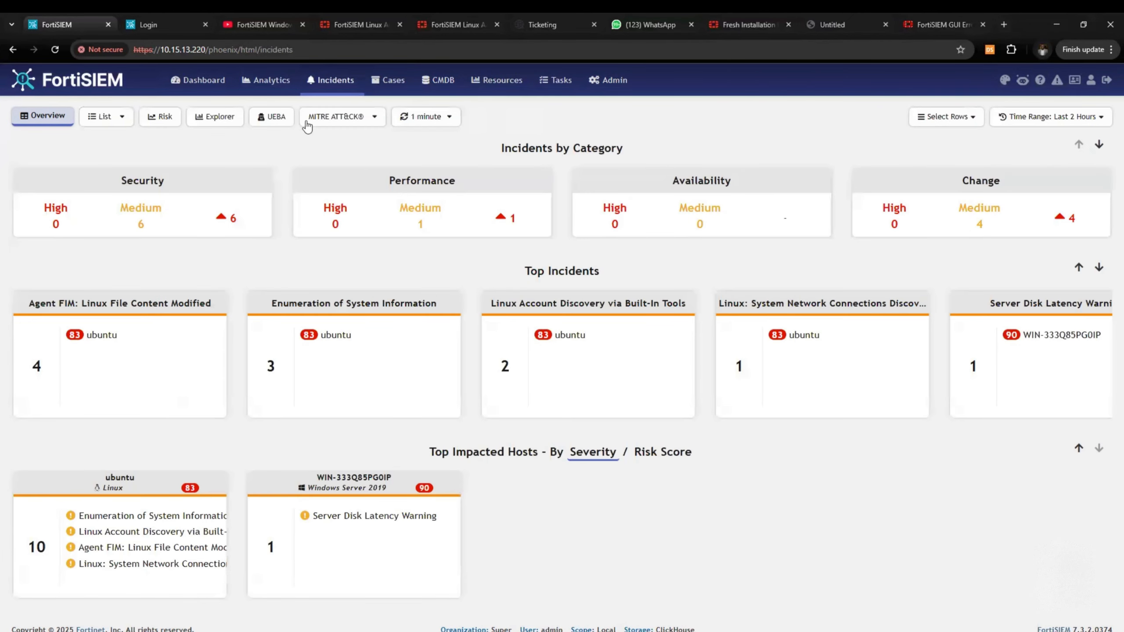
{"action": "left_click", "coordinate": [438, 85]}
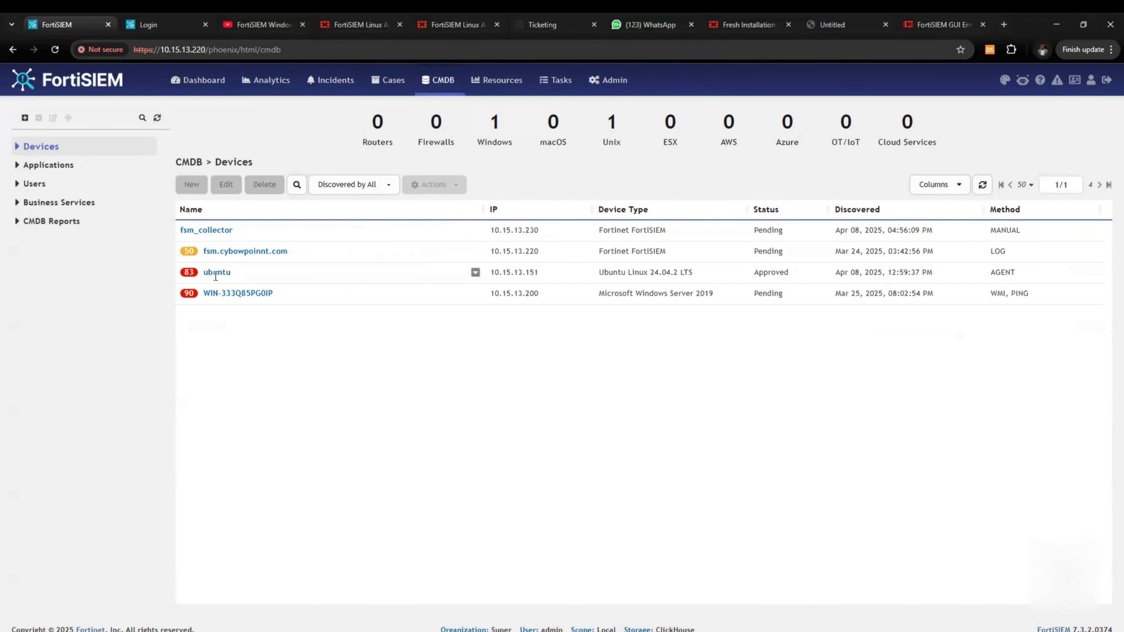
Open ubuntu's CMDB summary panel, then switch to the Event dashboard
{"action": "left_click", "coordinate": [216, 273]}
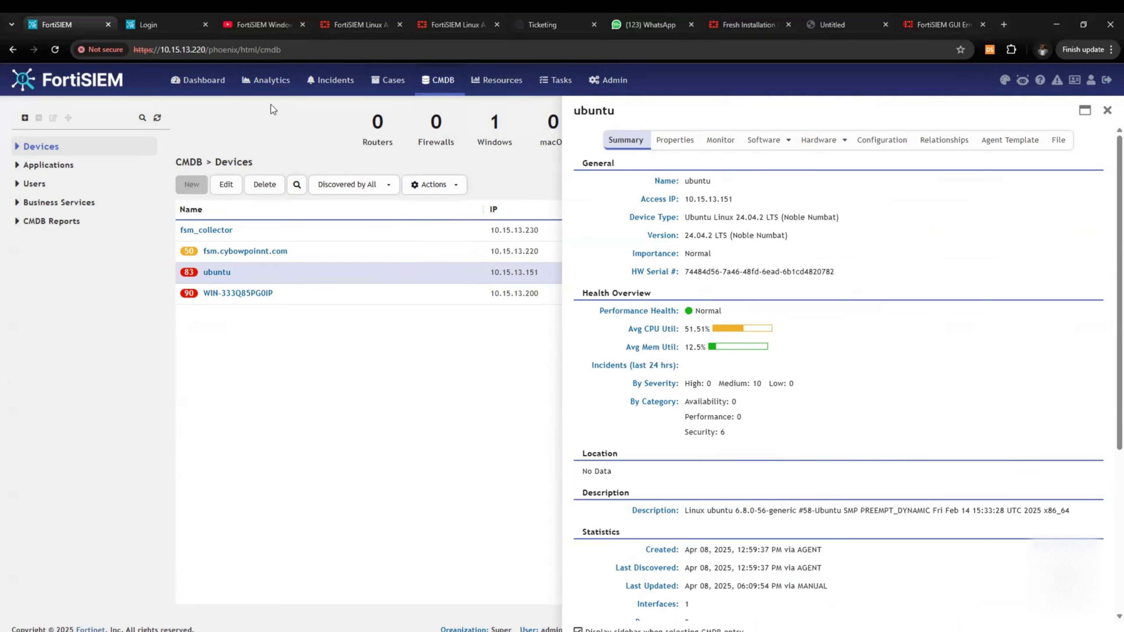
{"action": "left_click", "coordinate": [202, 87]}
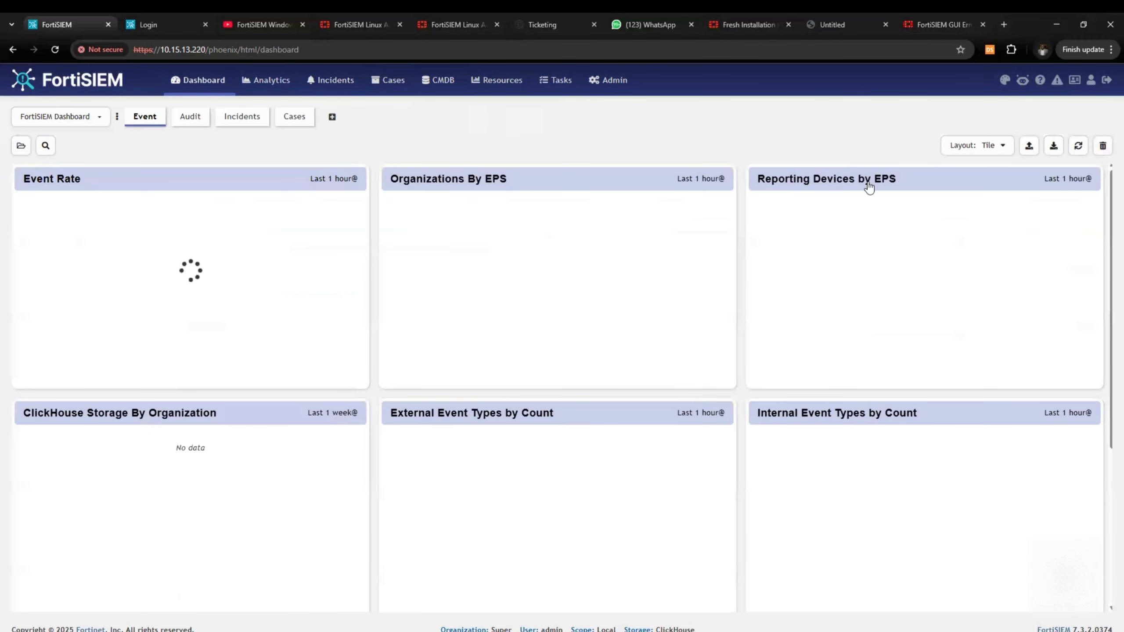
Visit Analytics, Dashboard, CMDB, Cases, Resources and Incidents in turn, ending on Admin Health
{"action": "left_click", "coordinate": [265, 81]}
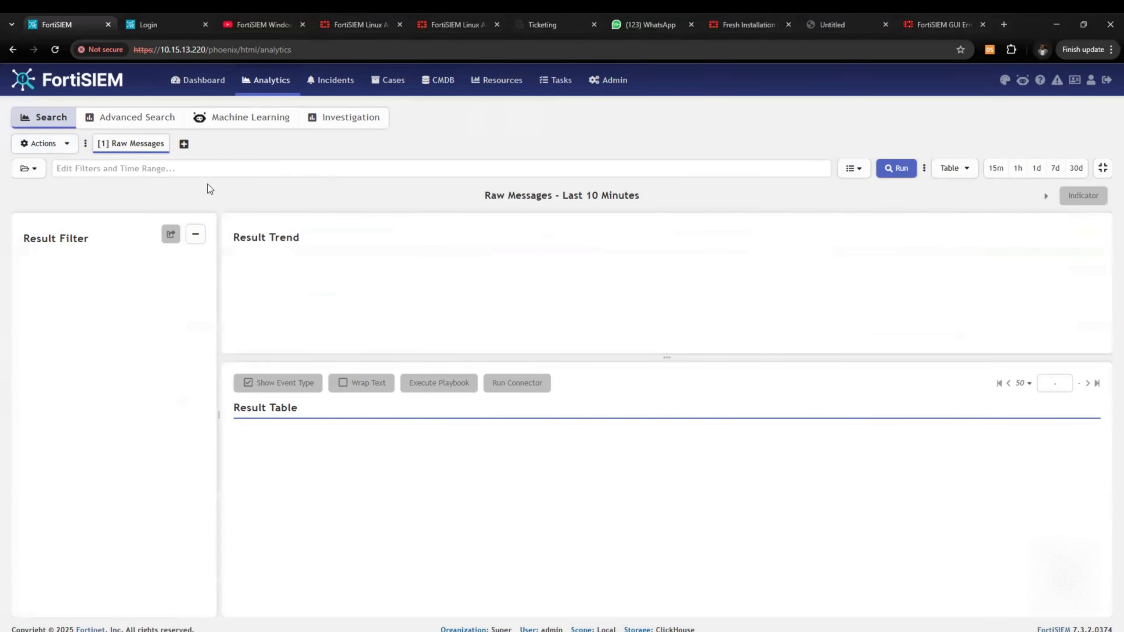
{"action": "left_click", "coordinate": [179, 89]}
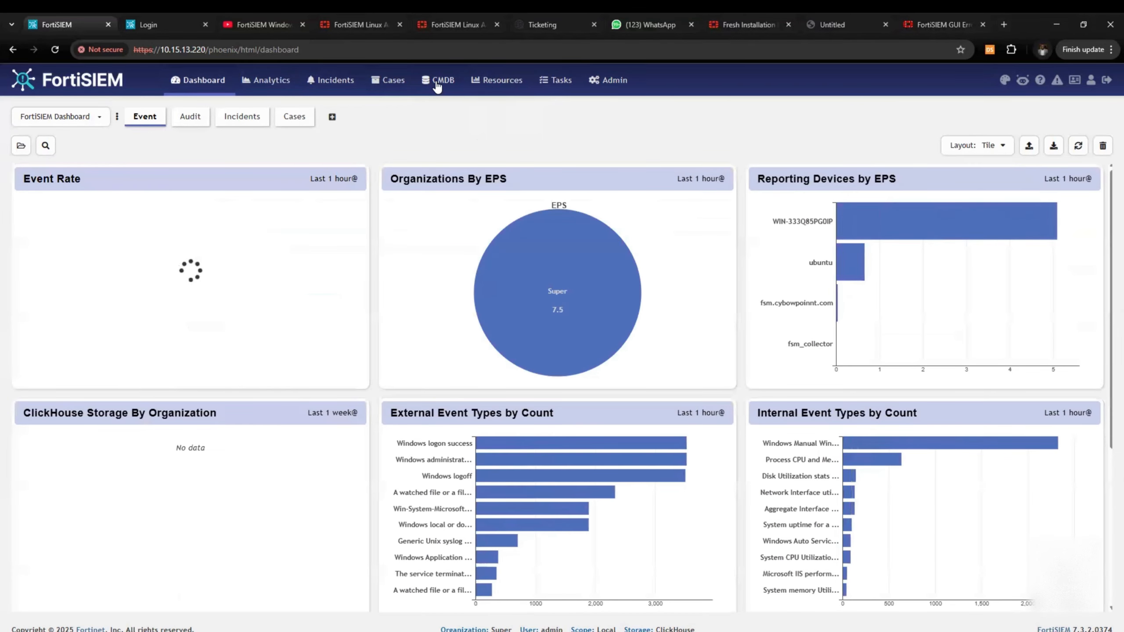
{"action": "left_click", "coordinate": [437, 85]}
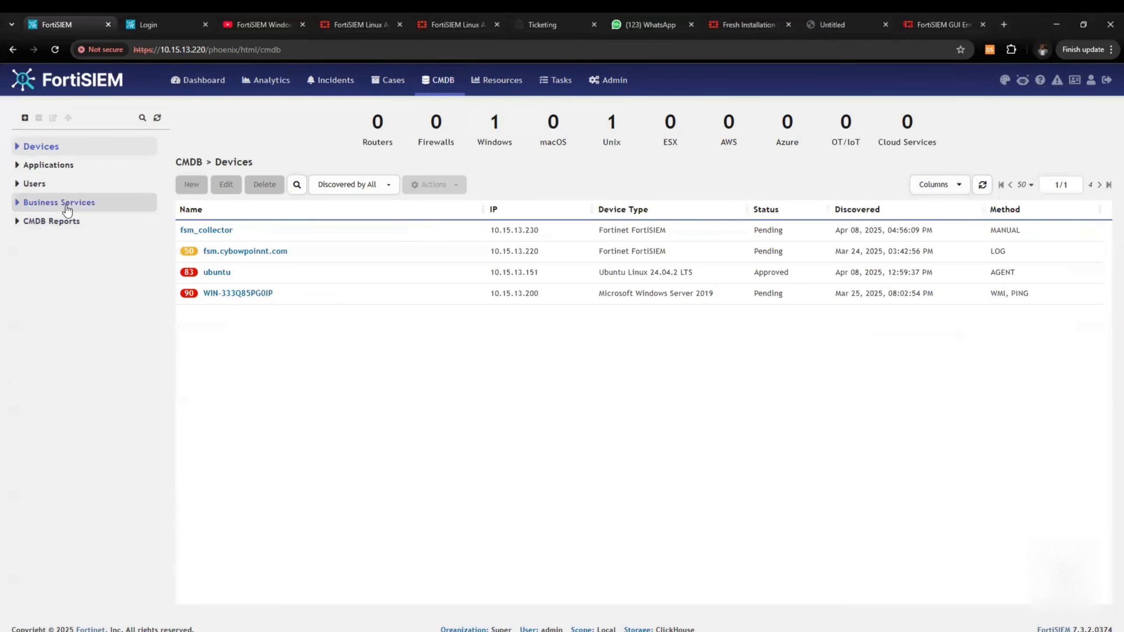
{"action": "left_click", "coordinate": [383, 85]}
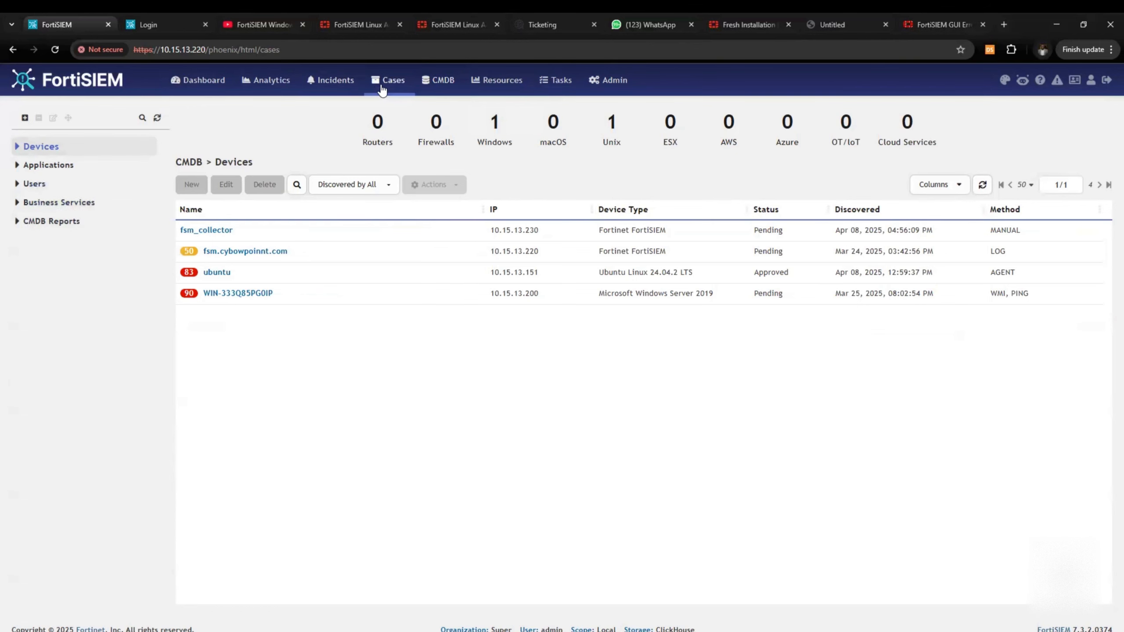
{"action": "left_click", "coordinate": [493, 79]}
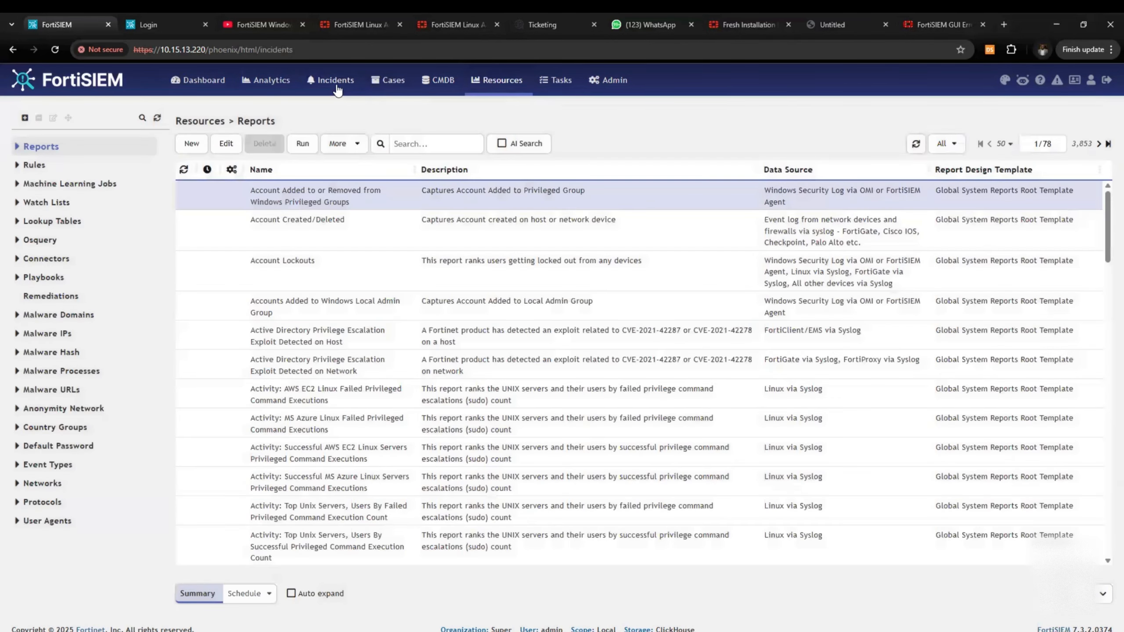
{"action": "left_click", "coordinate": [337, 87]}
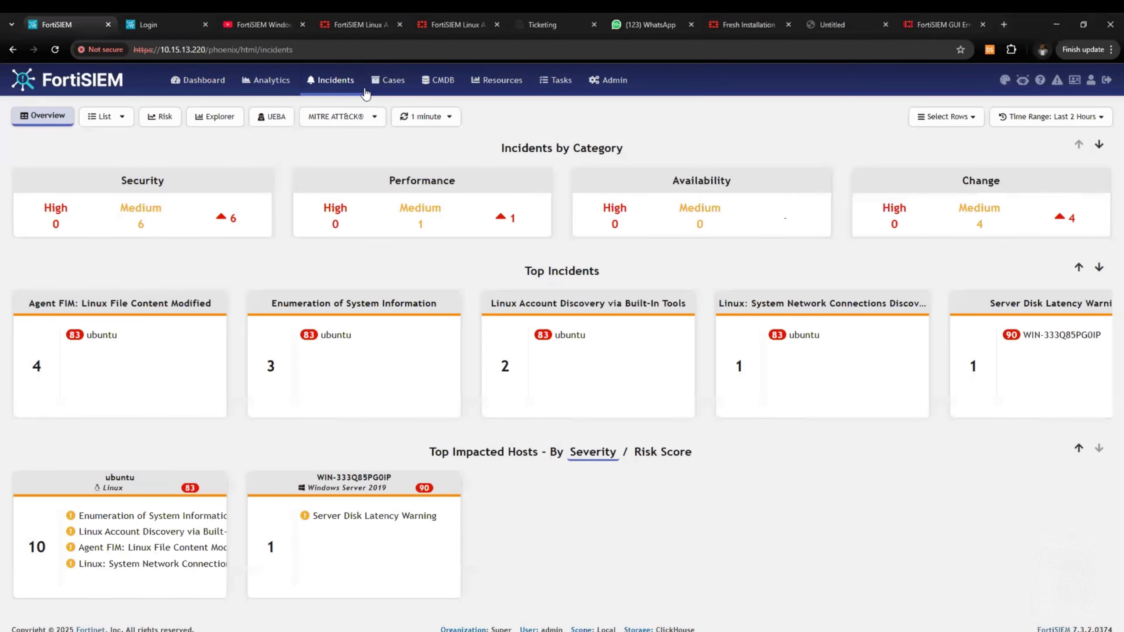
{"action": "left_click", "coordinate": [606, 84]}
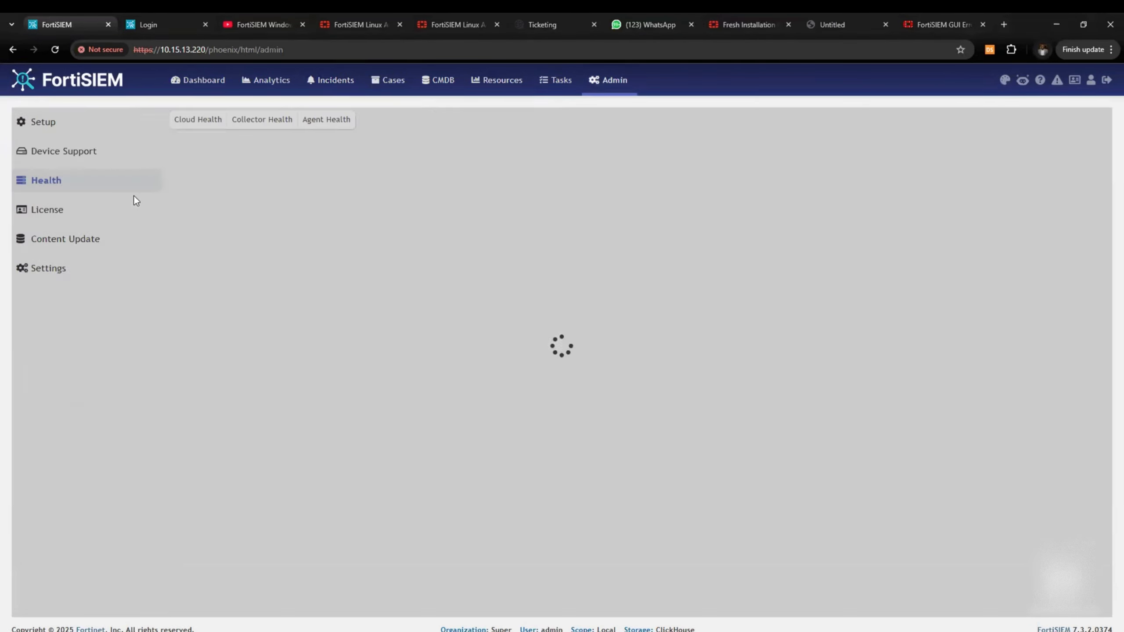